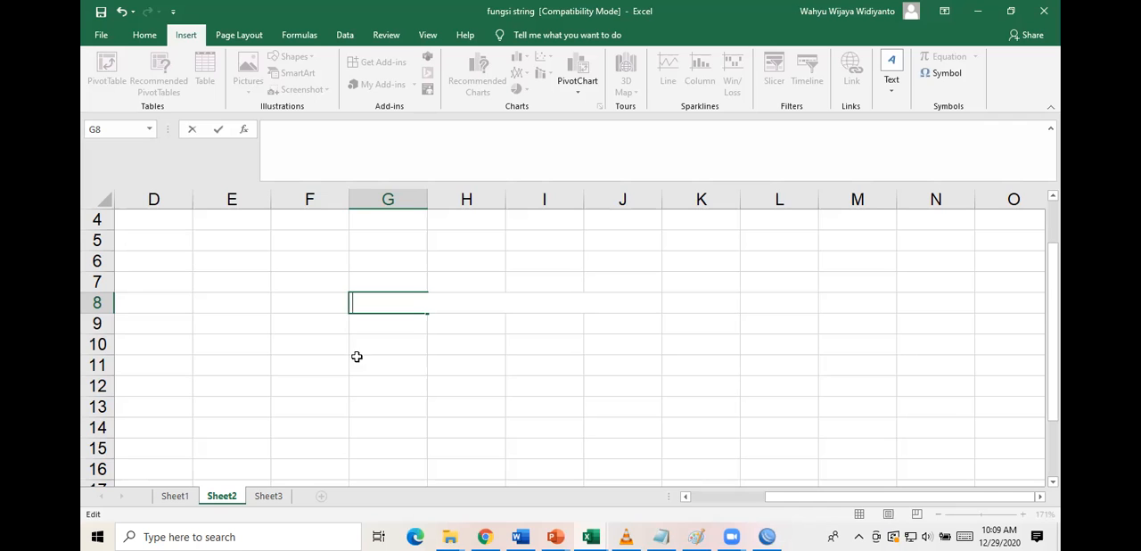
# On Sheet1, clear the contents of the Nama Kendaraan and Merk columns in C6:D15.
pyautogui.click(174, 496)
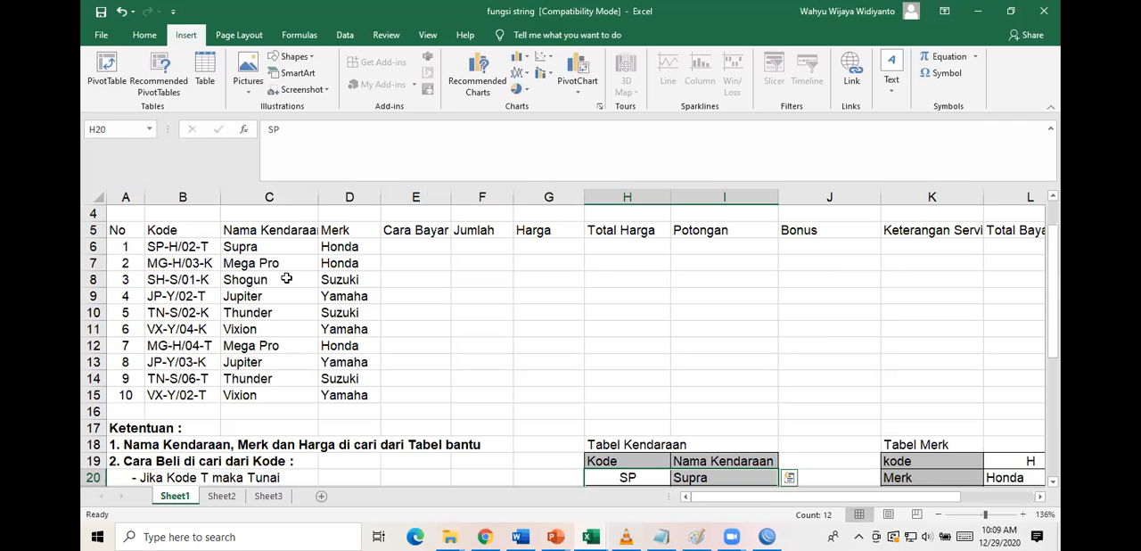
pyautogui.moveTo(268, 246); pyautogui.dragTo(354, 394)
pyautogui.press('Delete')
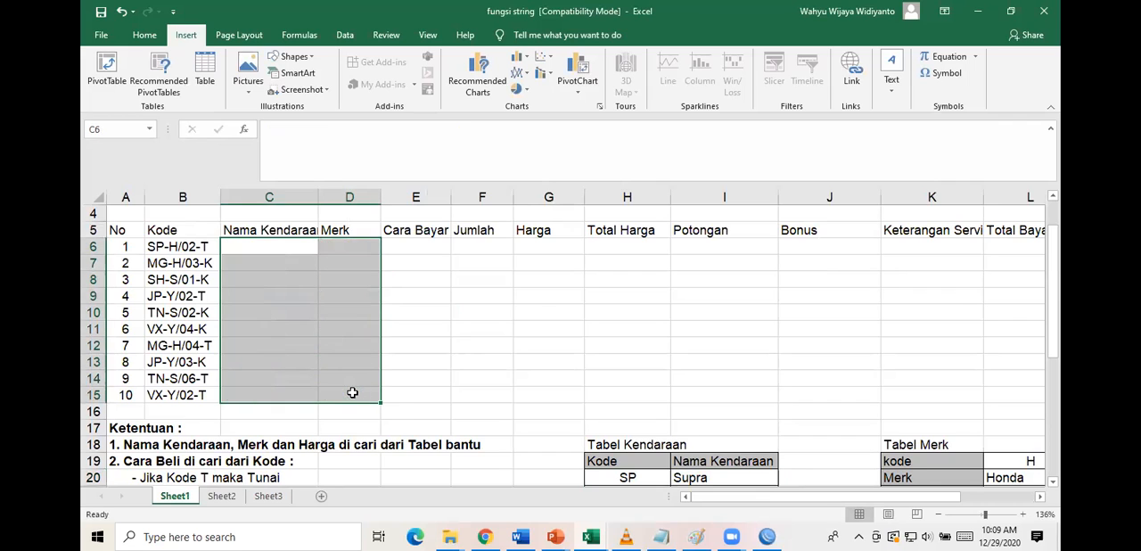
pyautogui.click(598, 335)
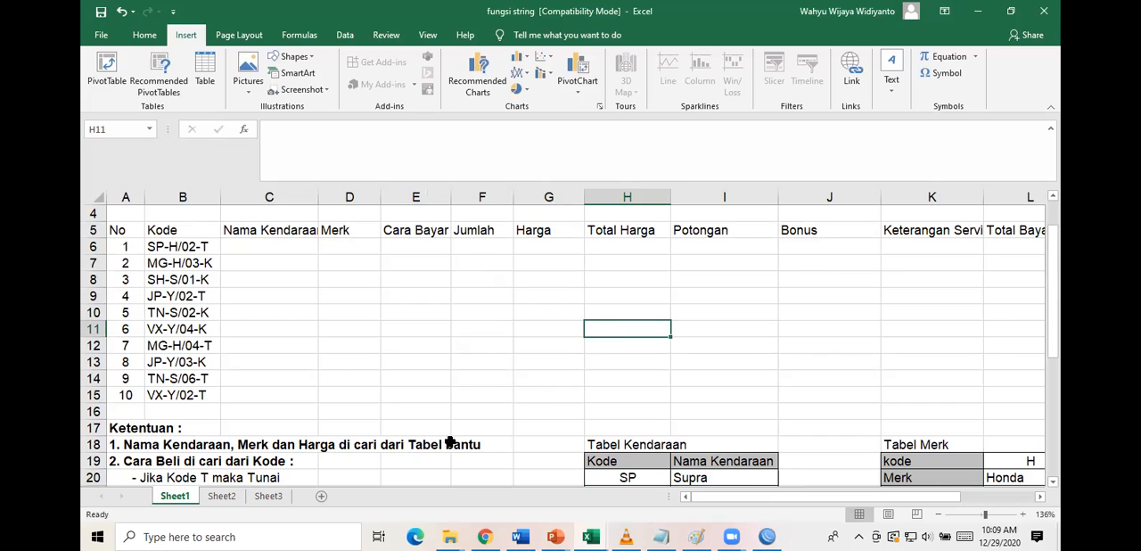
# Examine the header layouts of Tabel Kendaraan and Tabel Merk to compare their vertical and horizontal orientation.
pyautogui.scroll(-3, 627, 477)
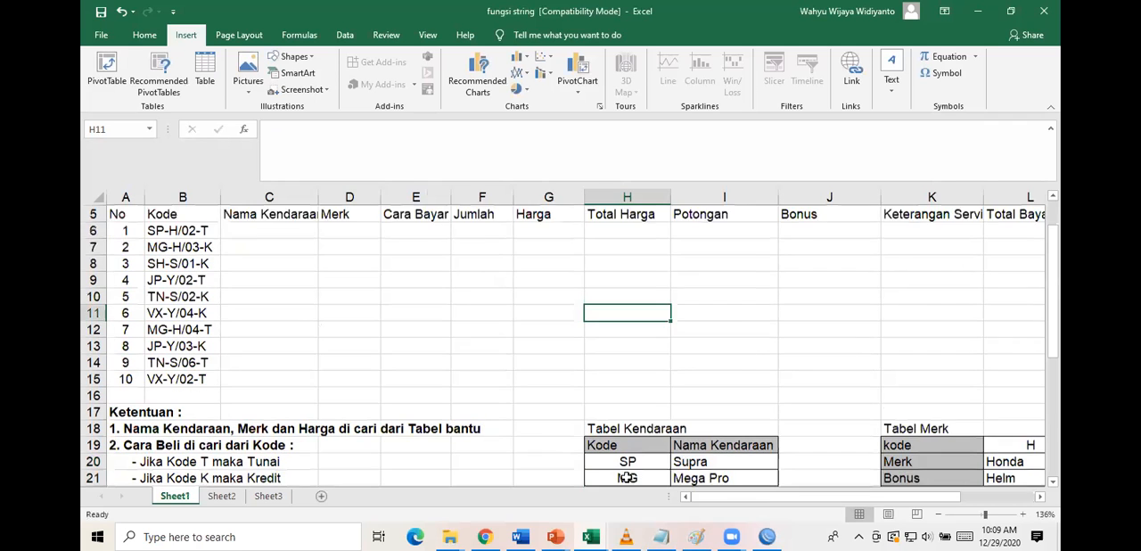
pyautogui.hscroll(3, 749, 350)
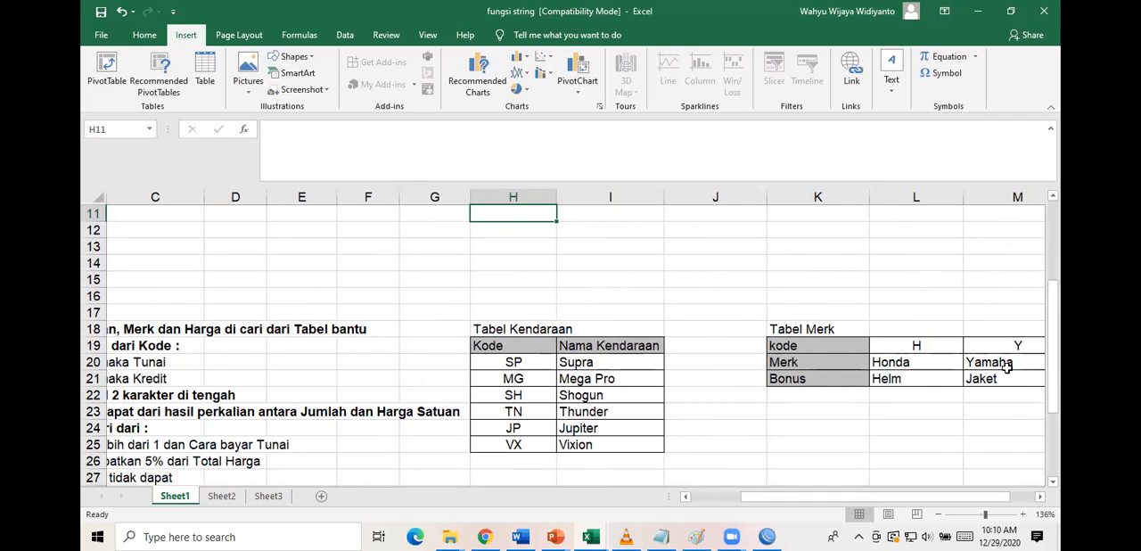
pyautogui.hscroll(3, 705, 416)
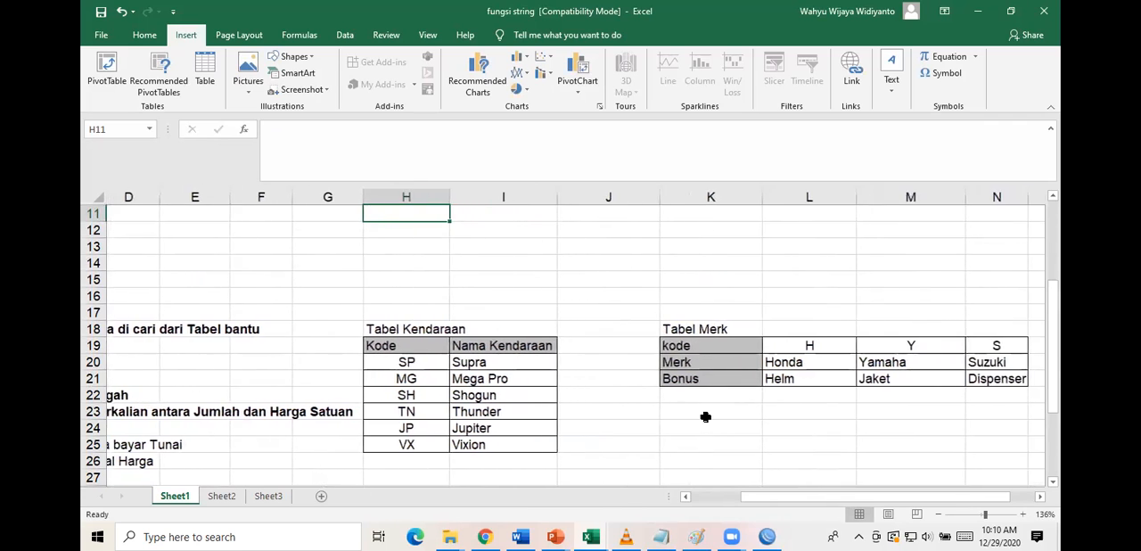
pyautogui.hscroll(-3, 705, 415)
pyautogui.hscroll(3, 703, 412)
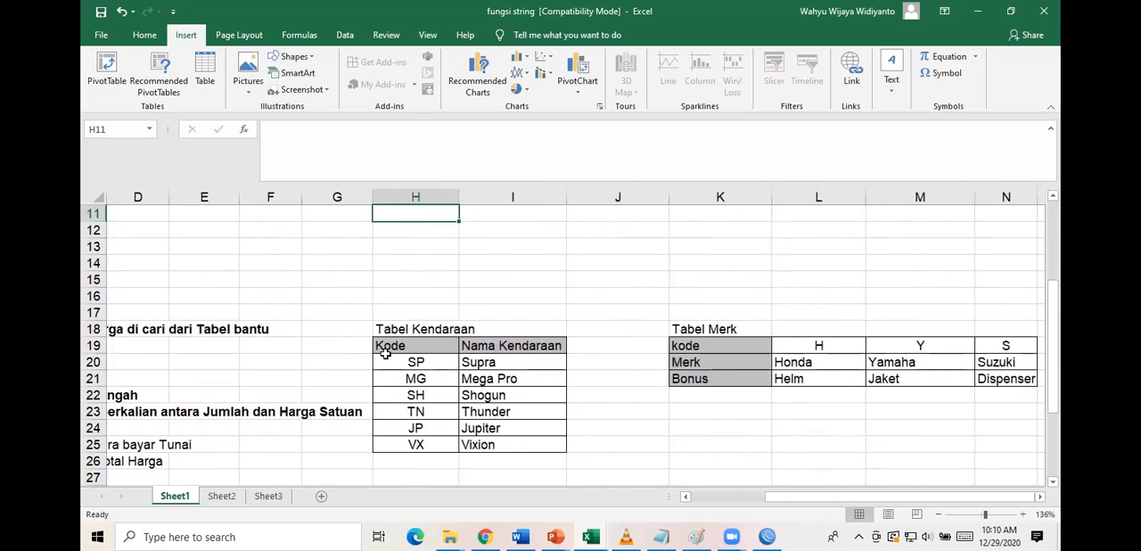
pyautogui.moveTo(376, 344); pyautogui.dragTo(483, 340)
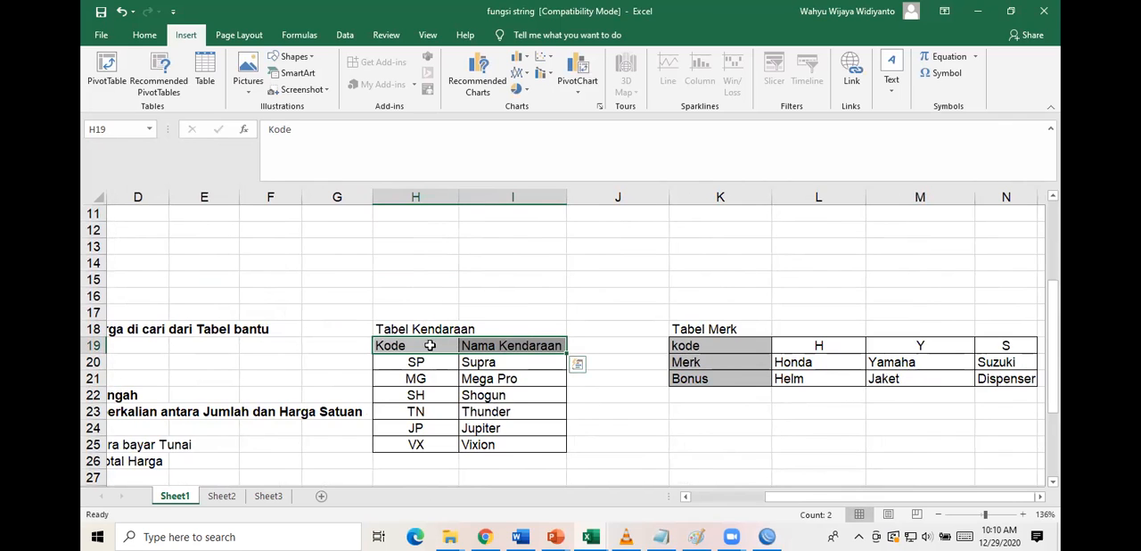
pyautogui.click(709, 344)
pyautogui.moveTo(708, 346); pyautogui.dragTo(709, 378)
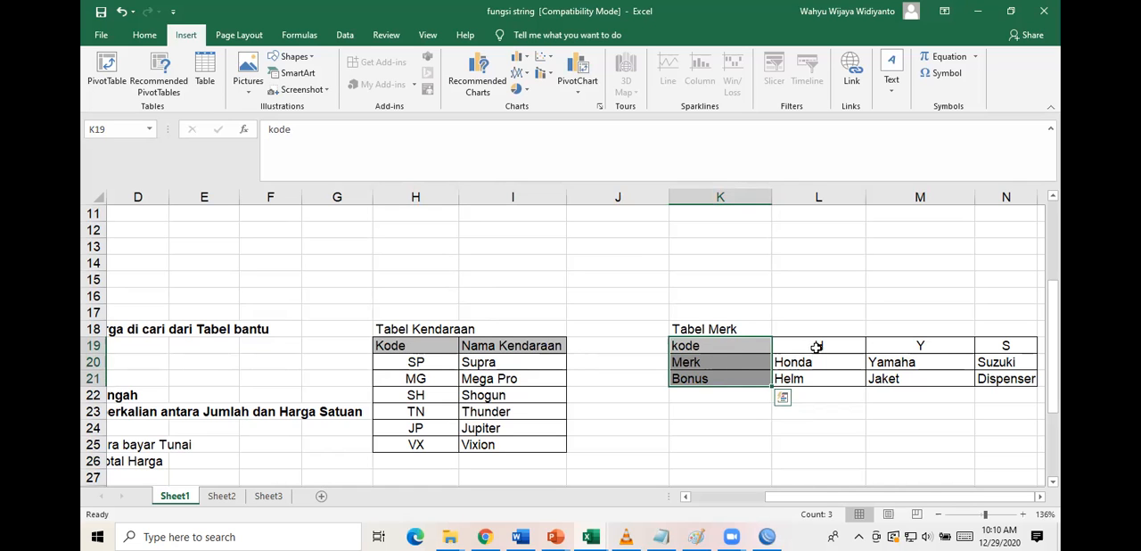
# Examine the row and column headers of Tabel Harga, covering the vehicle names and the Tunai and Kredit prices.
pyautogui.scroll(-3, 657, 400)
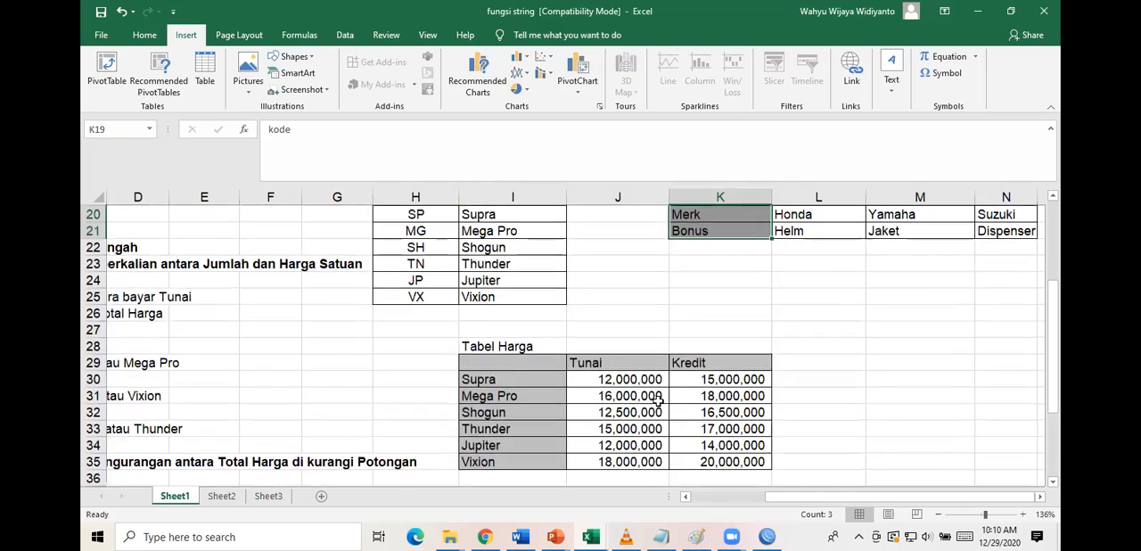
pyautogui.scroll(-1, 657, 400)
pyautogui.click(552, 312)
pyautogui.moveTo(552, 312); pyautogui.dragTo(728, 312)
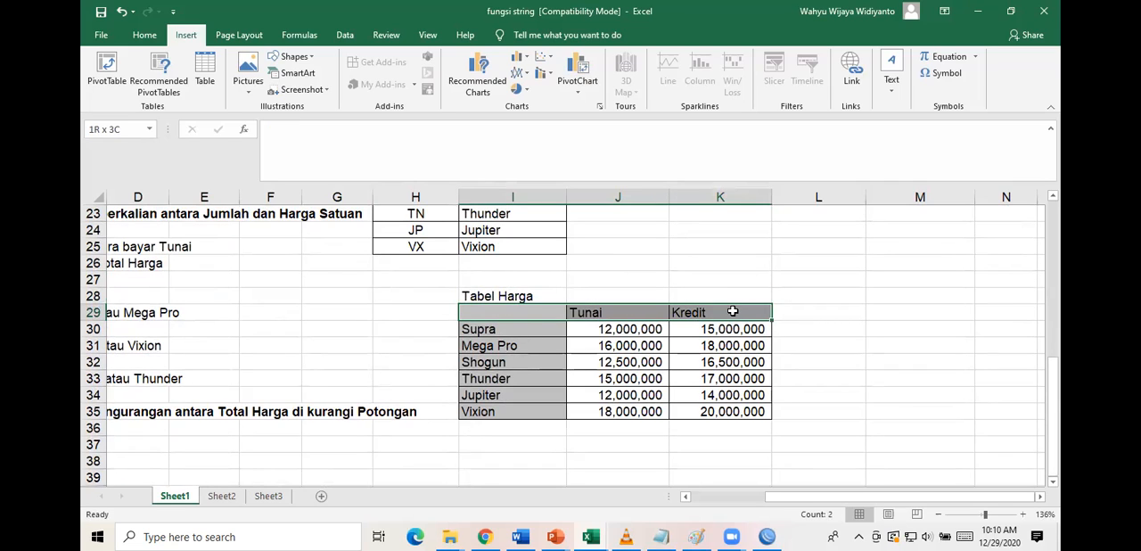
pyautogui.moveTo(530, 312); pyautogui.dragTo(521, 408)
pyautogui.moveTo(501, 312); pyautogui.dragTo(704, 311)
pyautogui.moveTo(470, 313); pyautogui.dragTo(486, 413)
pyautogui.moveTo(509, 312); pyautogui.dragTo(687, 307)
pyautogui.click(818, 311)
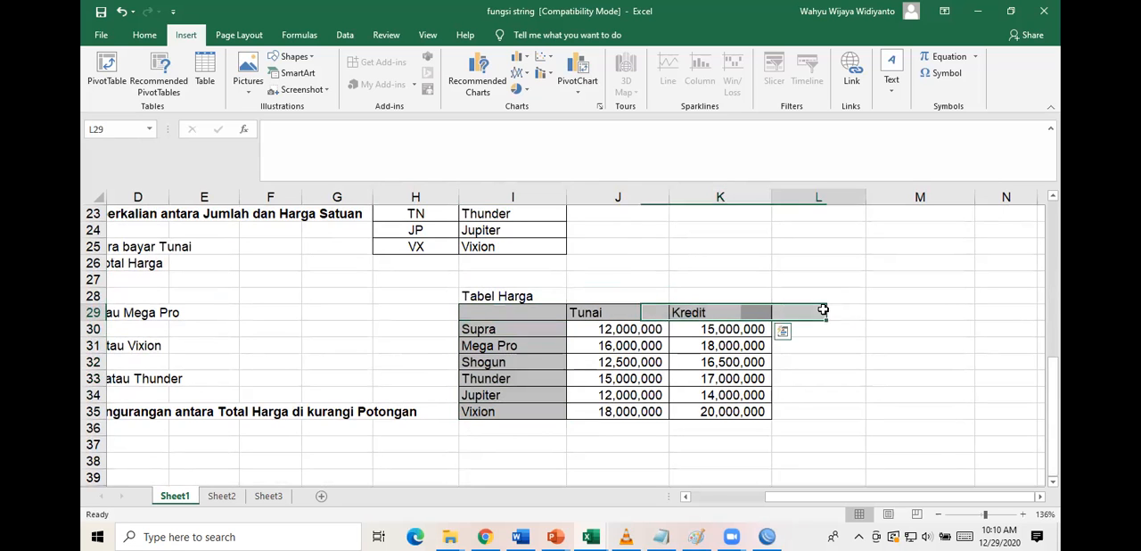
# Auto-fit the widths of columns C and E to their Nama Kendaraan and Cara Bayar headings.
pyautogui.scroll(4, 564, 287)
pyautogui.scroll(3, 564, 287)
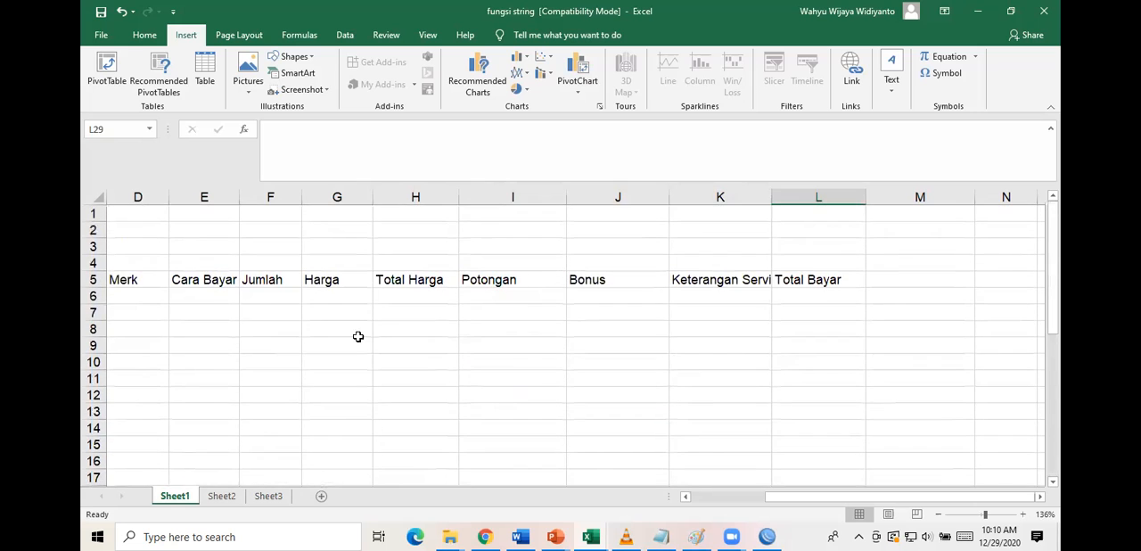
pyautogui.hscroll(-3, 359, 336)
pyautogui.scroll(-2, 357, 338)
pyautogui.scroll(1, 357, 338)
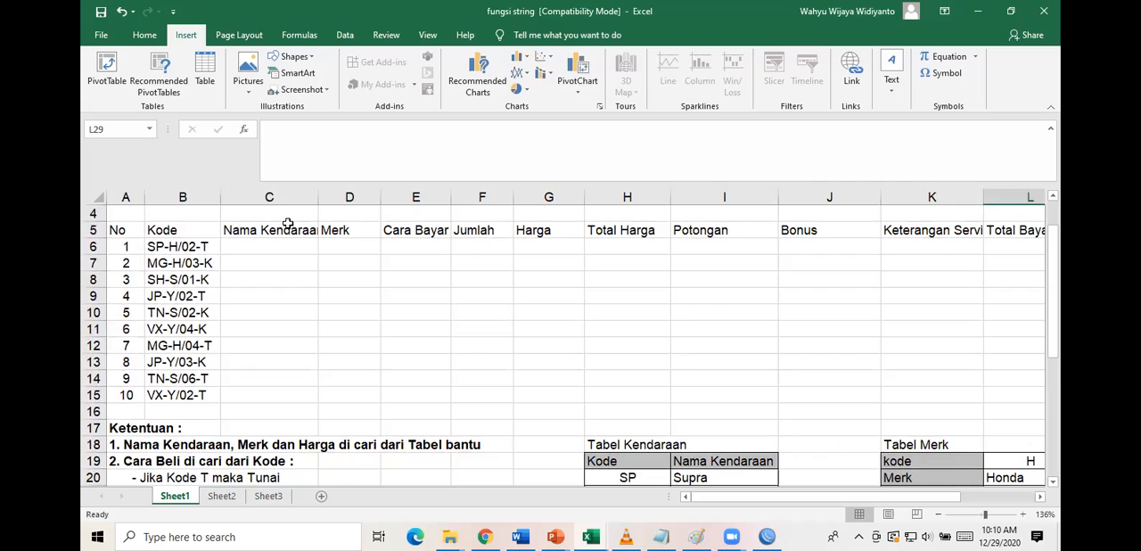
pyautogui.doubleClick(324, 199)
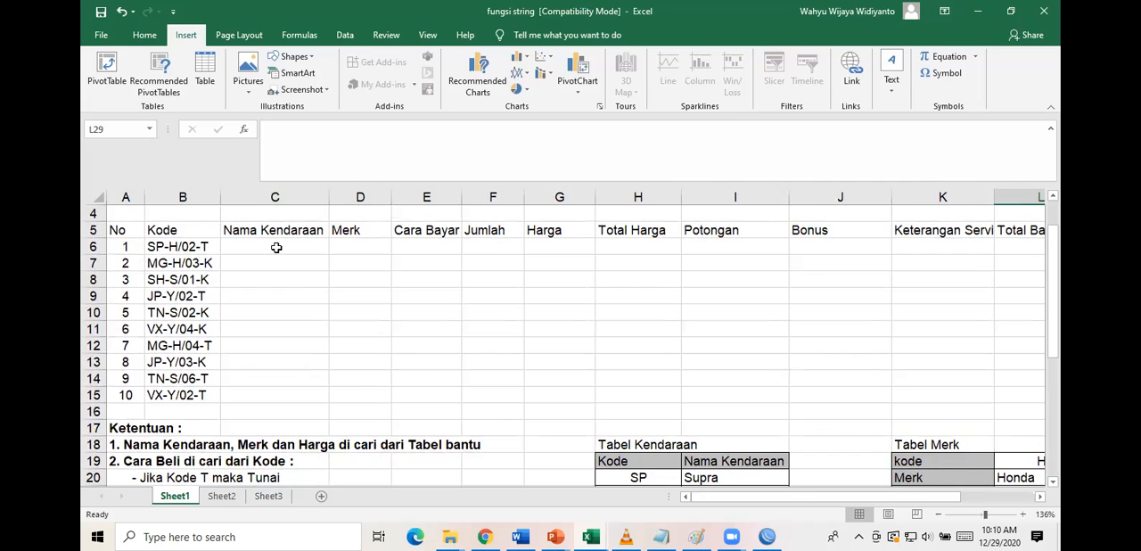
pyautogui.doubleClick(460, 193)
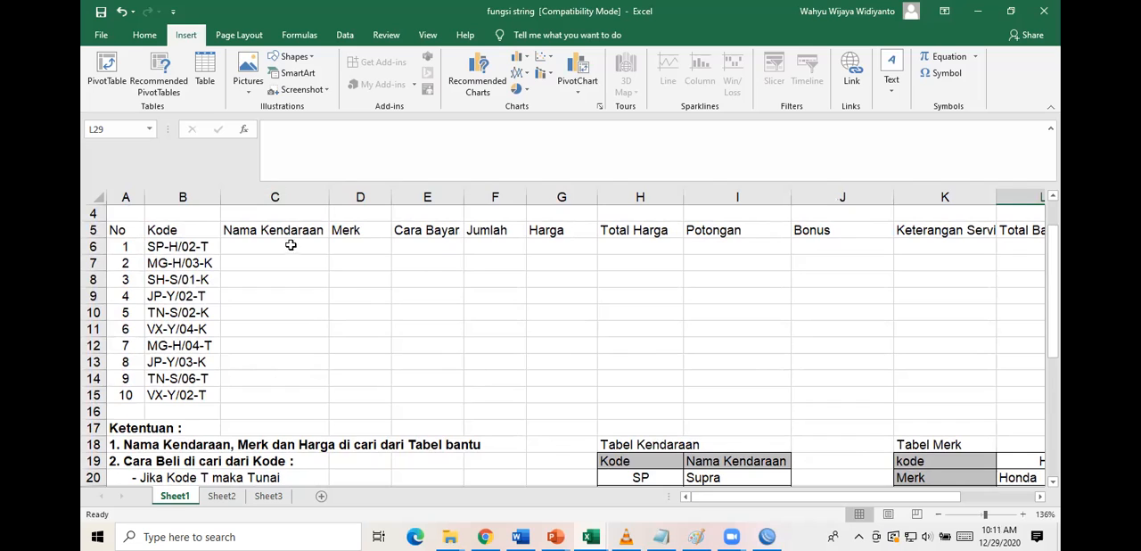
# Start a VLOOKUP formula in cell C6 for the first vehicle's Nama Kendaraan.
pyautogui.click(161, 247)
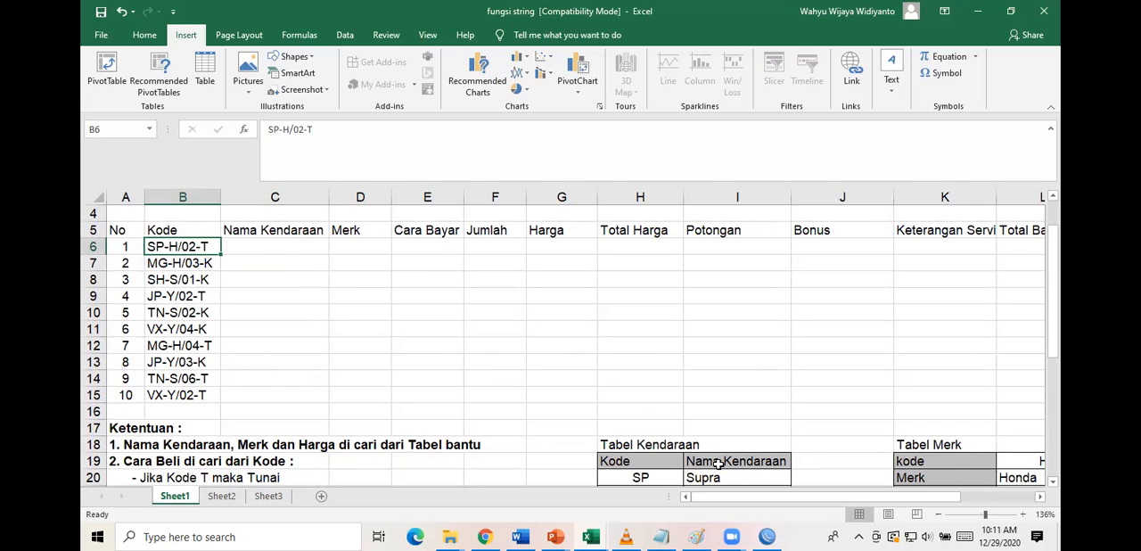
pyautogui.click(321, 248)
pyautogui.write('=')
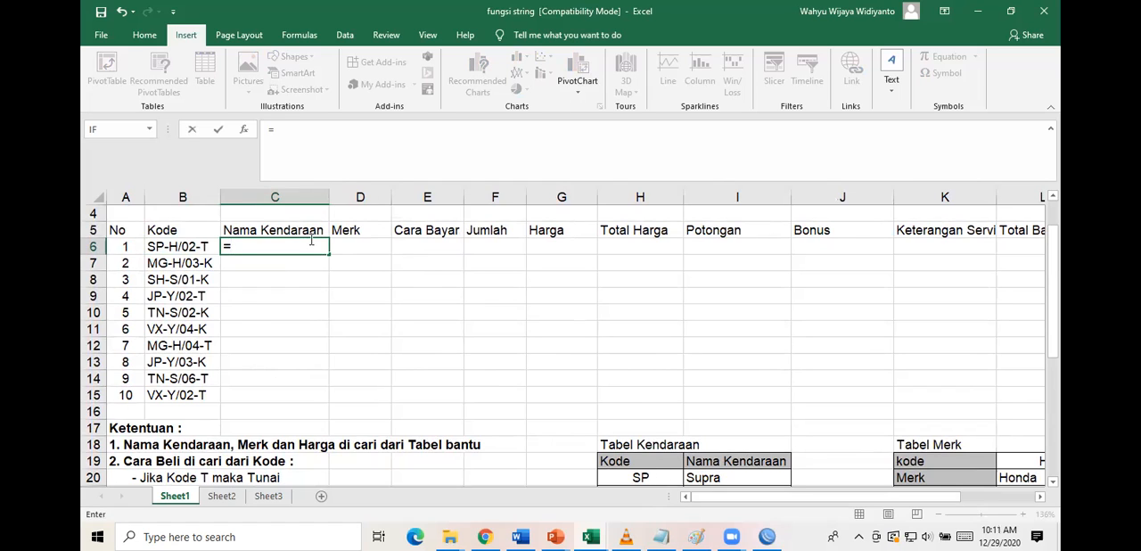
pyautogui.write('vloo')
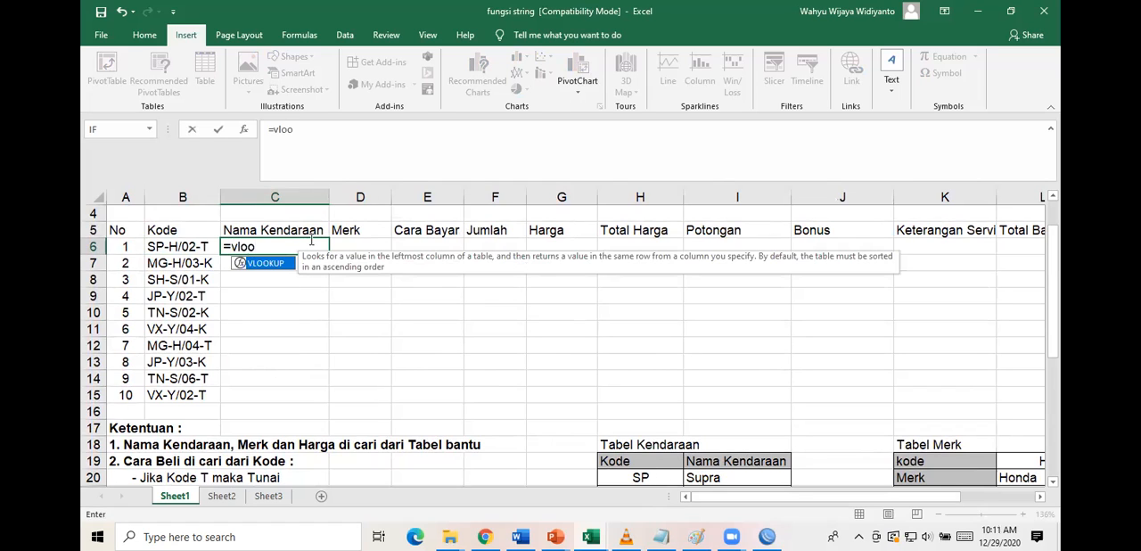
pyautogui.doubleClick(255, 264)
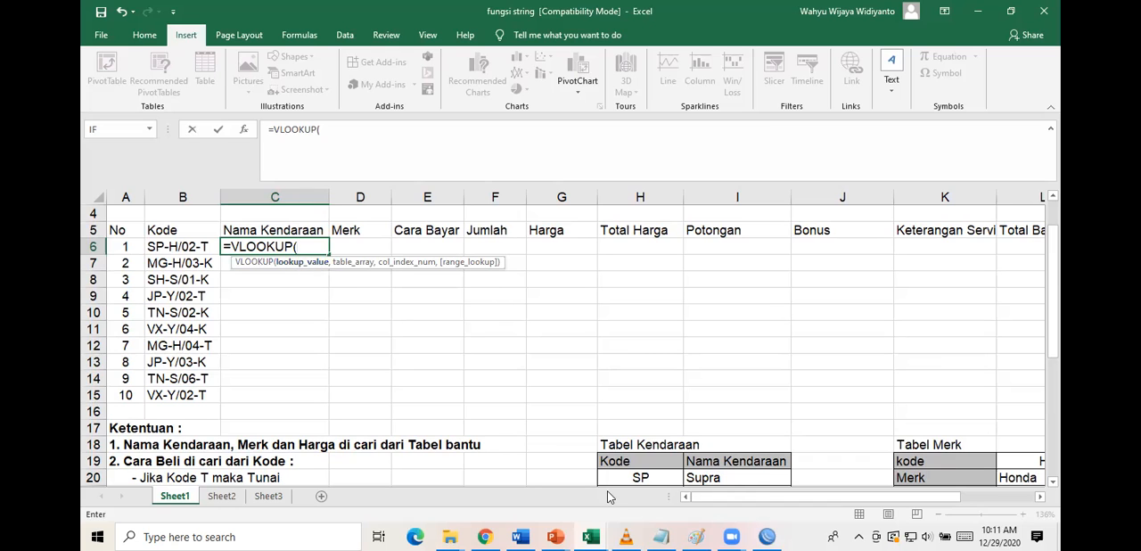
# Switch to the PowerPoint presentation to review the Fungsi Lookup parameter slide, and return to the Excel workbook.
pyautogui.click(555, 537)
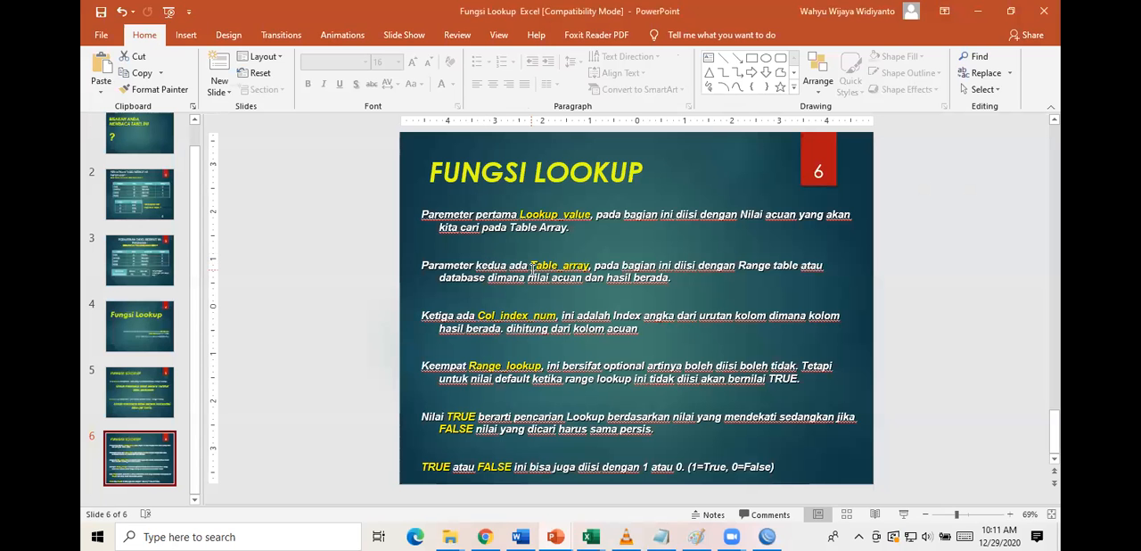
pyautogui.scroll(3, 532, 267)
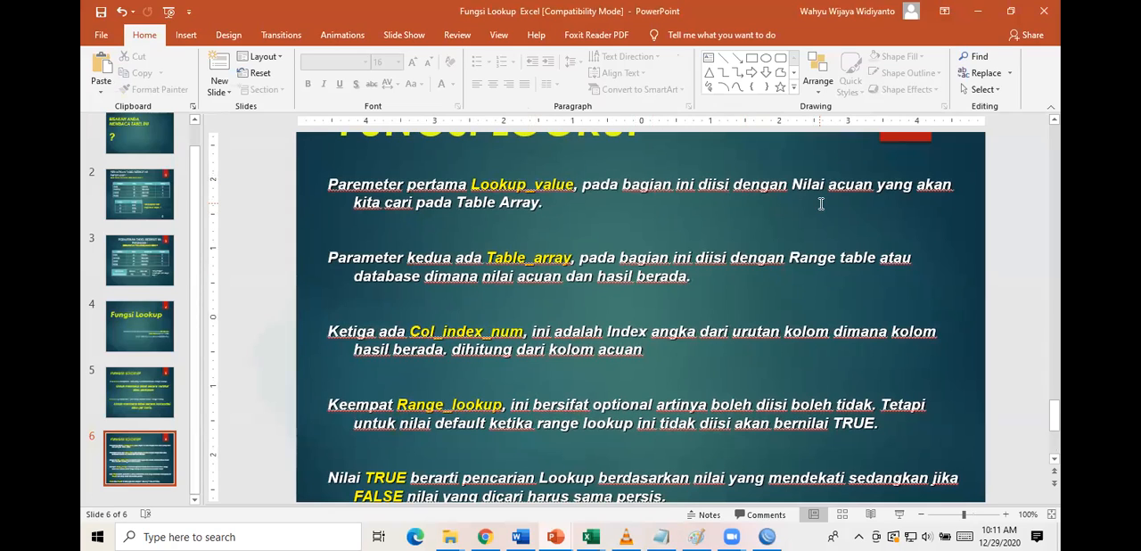
pyautogui.moveTo(590, 537)
pyautogui.click(510, 465)
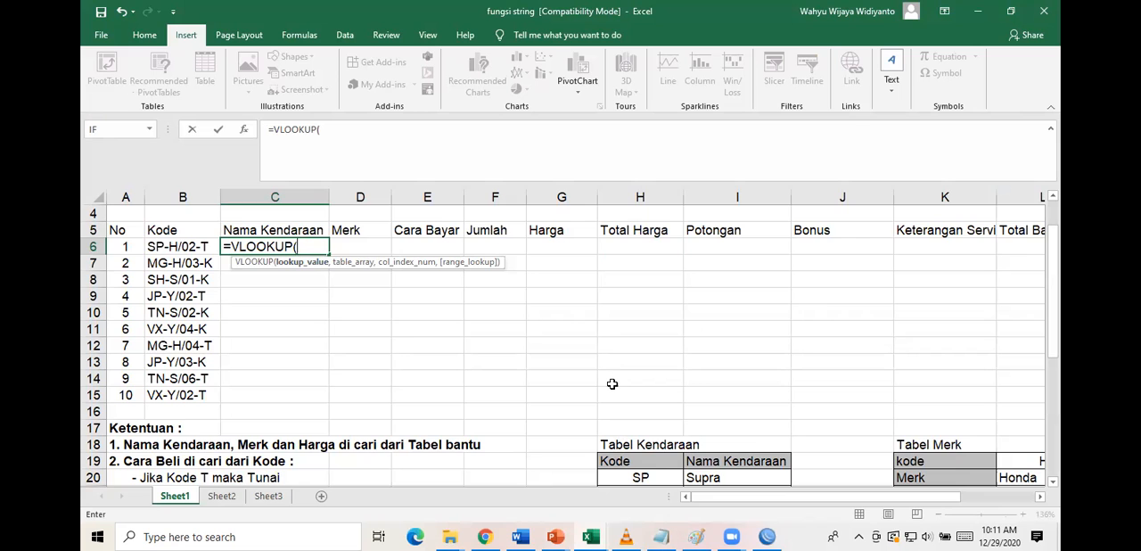
# Enter LEFT(B6,2) as the VLOOKUP lookup value in C6, taking the first two characters of the Kode.
pyautogui.scroll(-1, 612, 384)
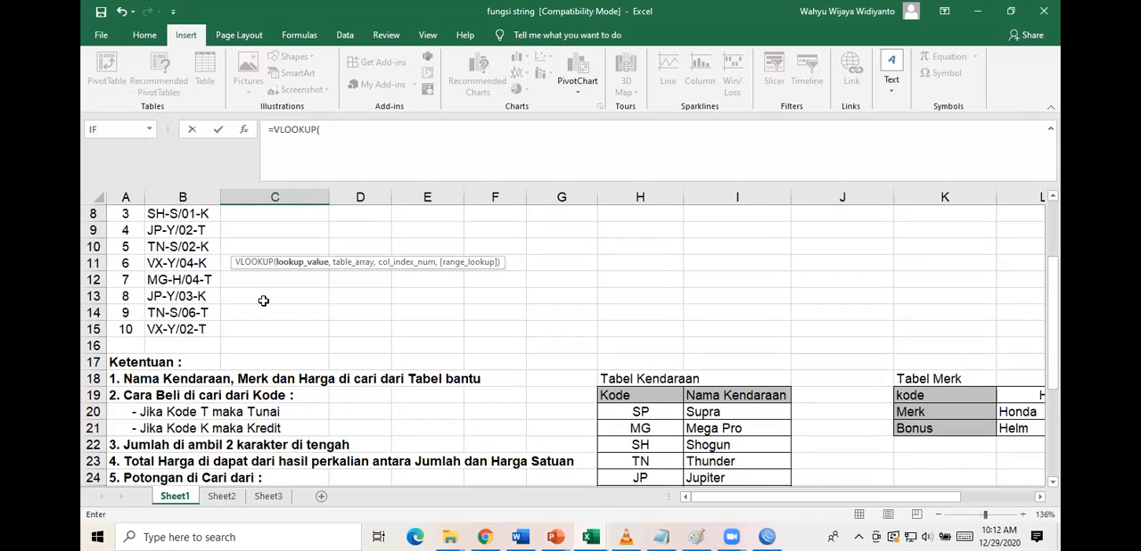
pyautogui.scroll(1, 256, 320)
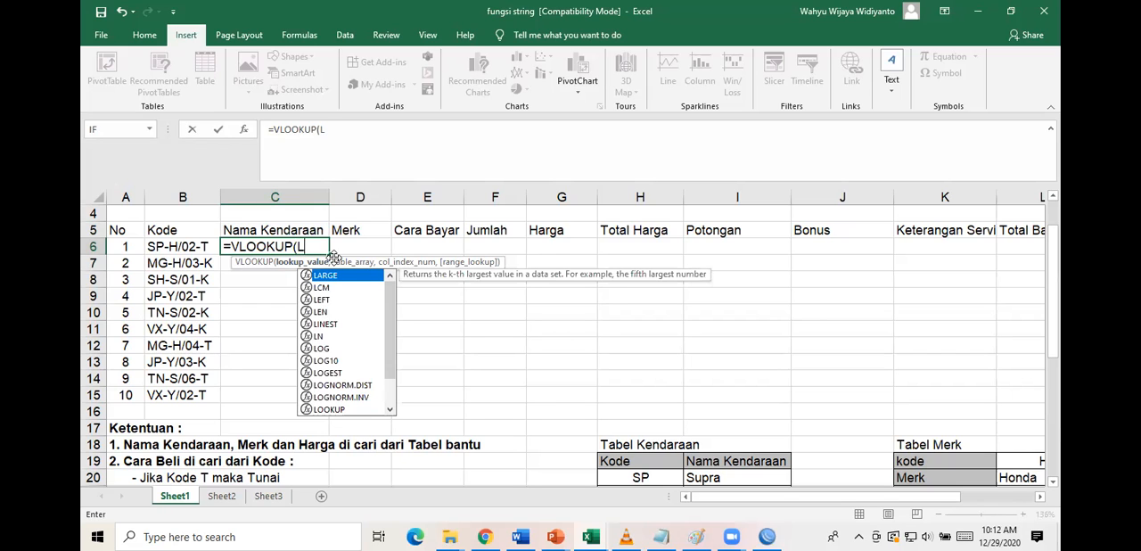
pyautogui.write('eft')
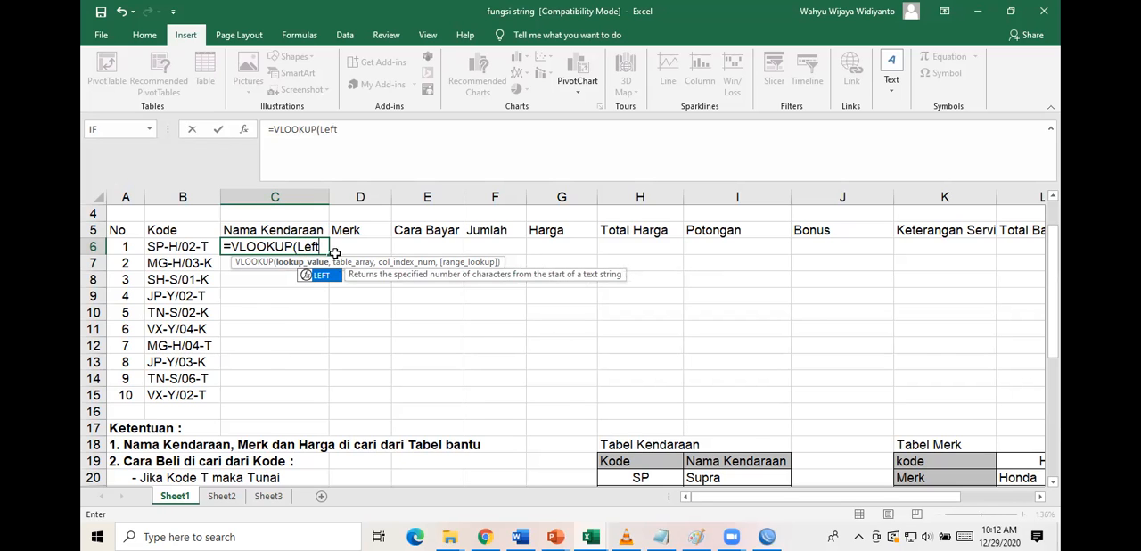
pyautogui.write('(')
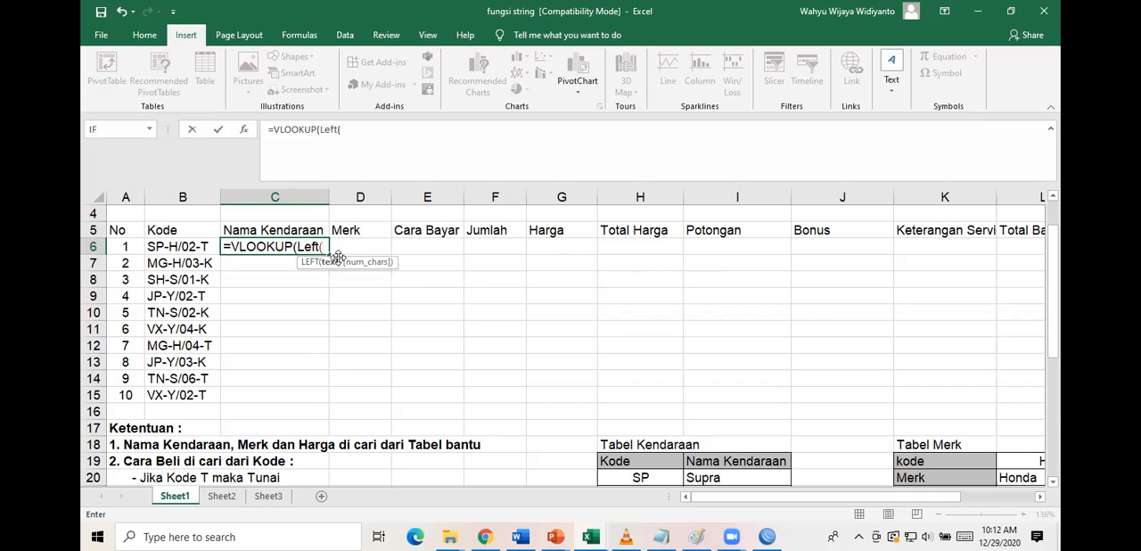
pyautogui.click(163, 246)
pyautogui.write(',')
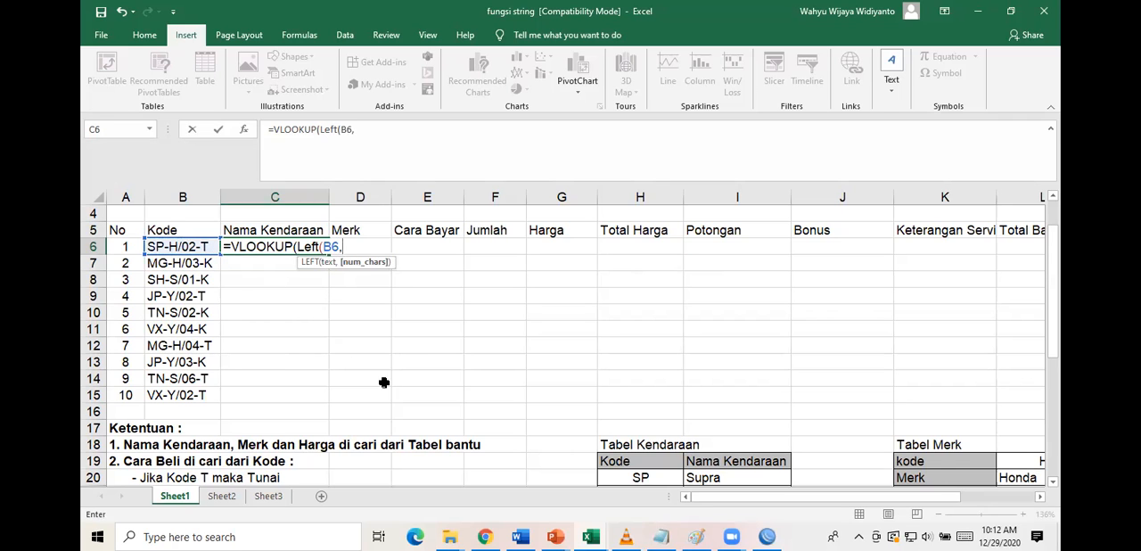
pyautogui.scroll(-1, 686, 441)
pyautogui.scroll(-1, 686, 440)
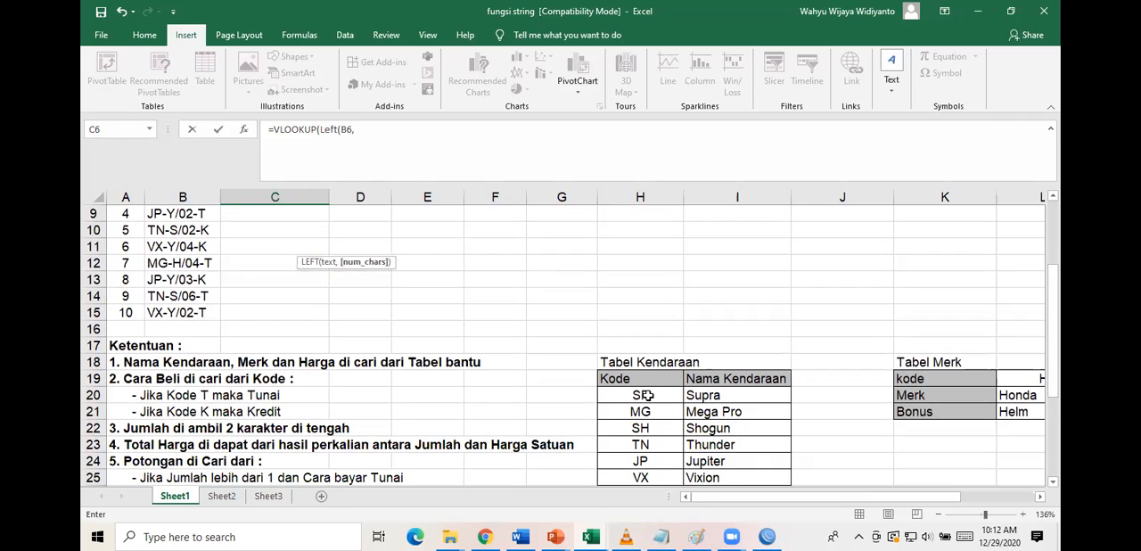
pyautogui.scroll(3, 525, 328)
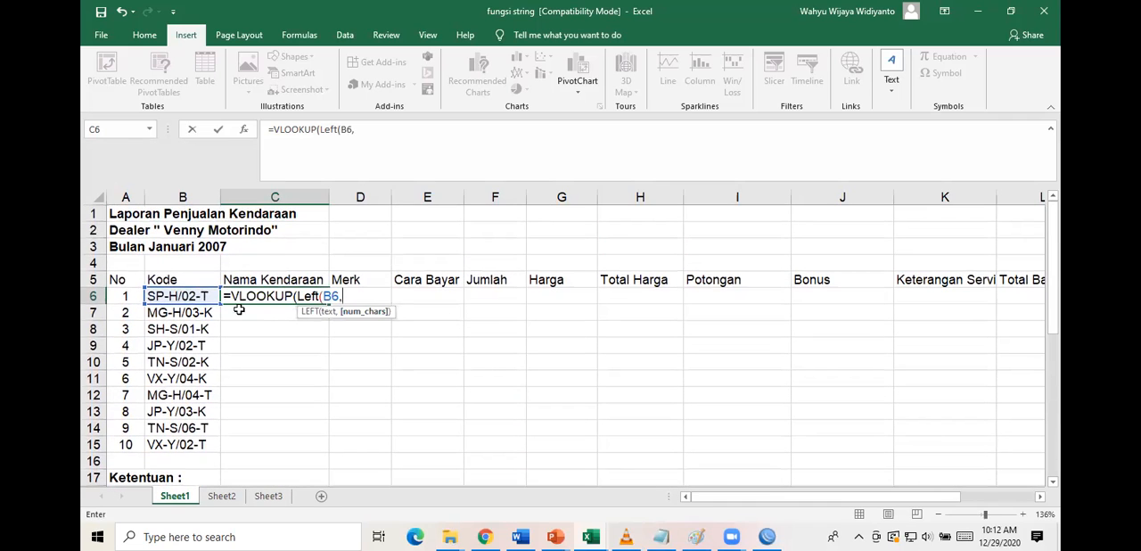
pyautogui.write('2)')
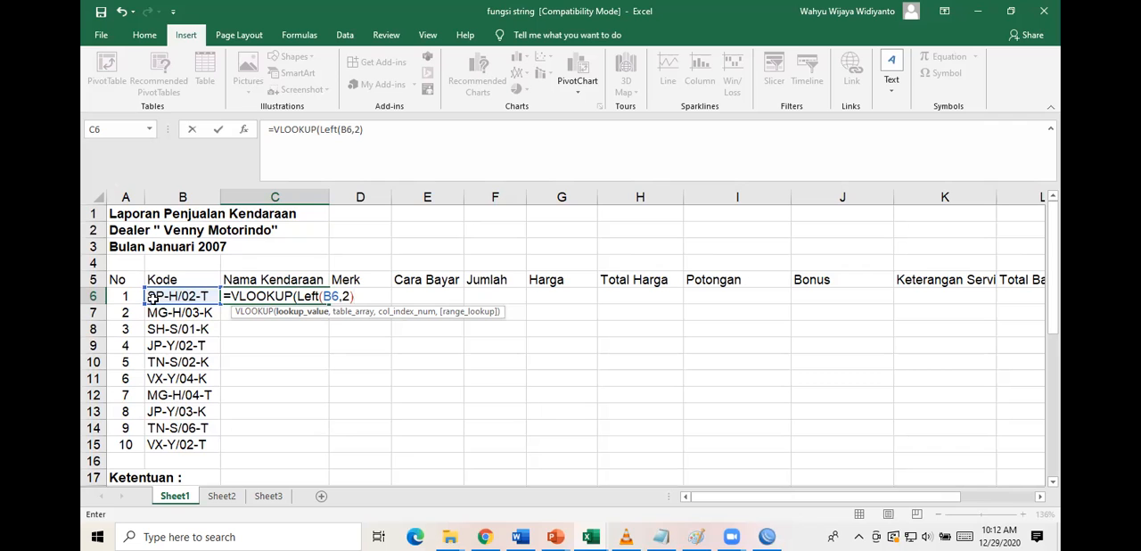
# Set the VLOOKUP table array to the Tabel Kendaraan data range H20:I25.
pyautogui.write(',')
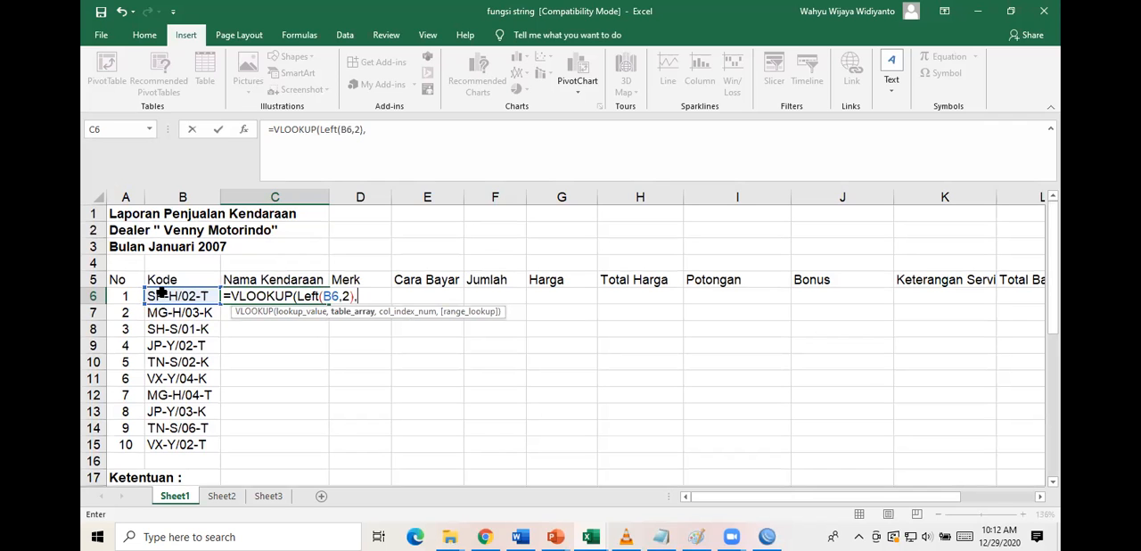
pyautogui.scroll(-4, 533, 355)
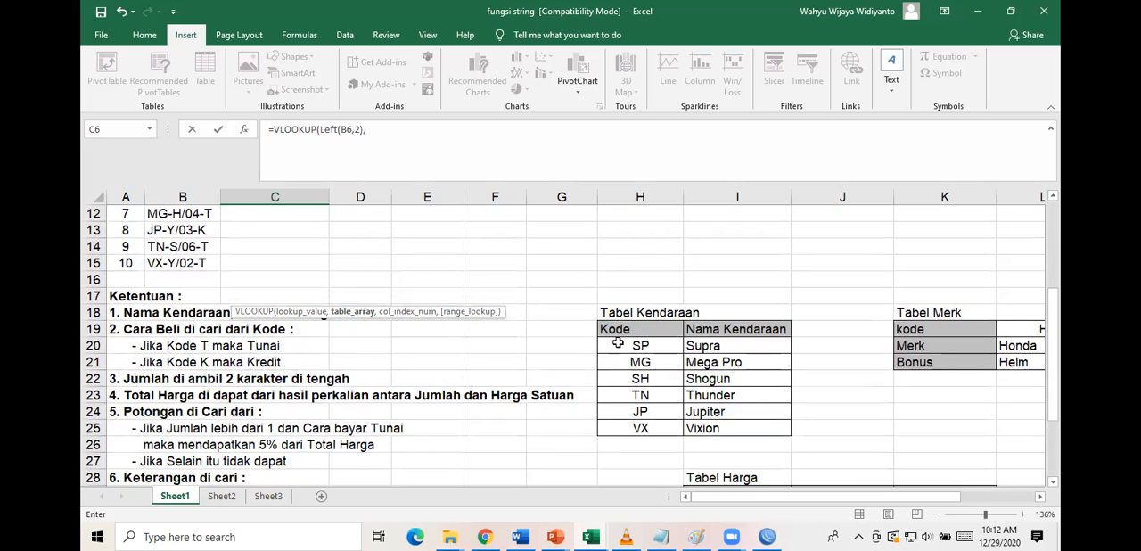
pyautogui.moveTo(615, 345); pyautogui.dragTo(741, 428)
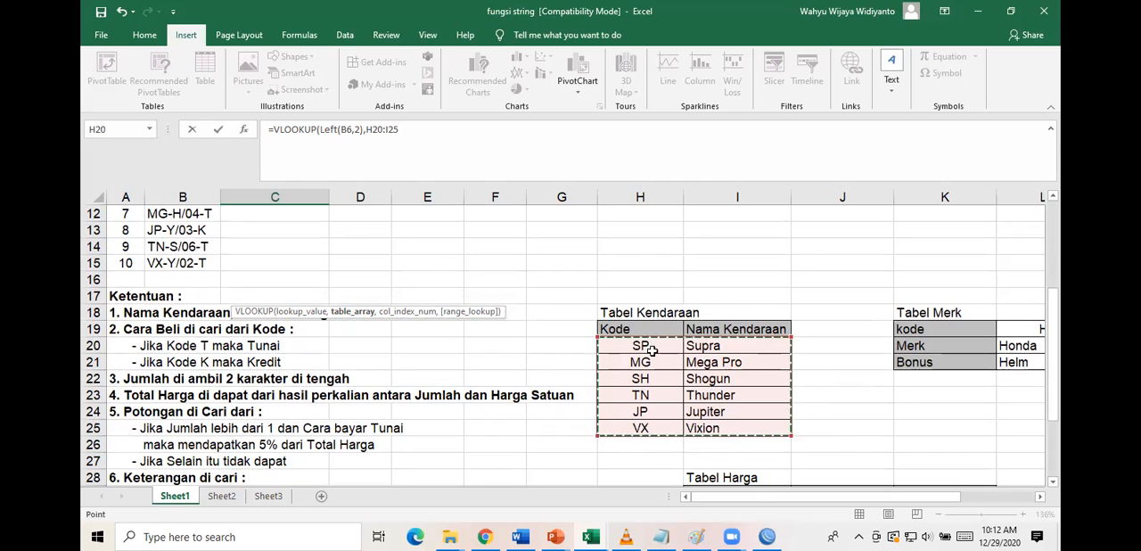
pyautogui.moveTo(609, 346); pyautogui.dragTo(730, 398)
pyautogui.scroll(2, 534, 294)
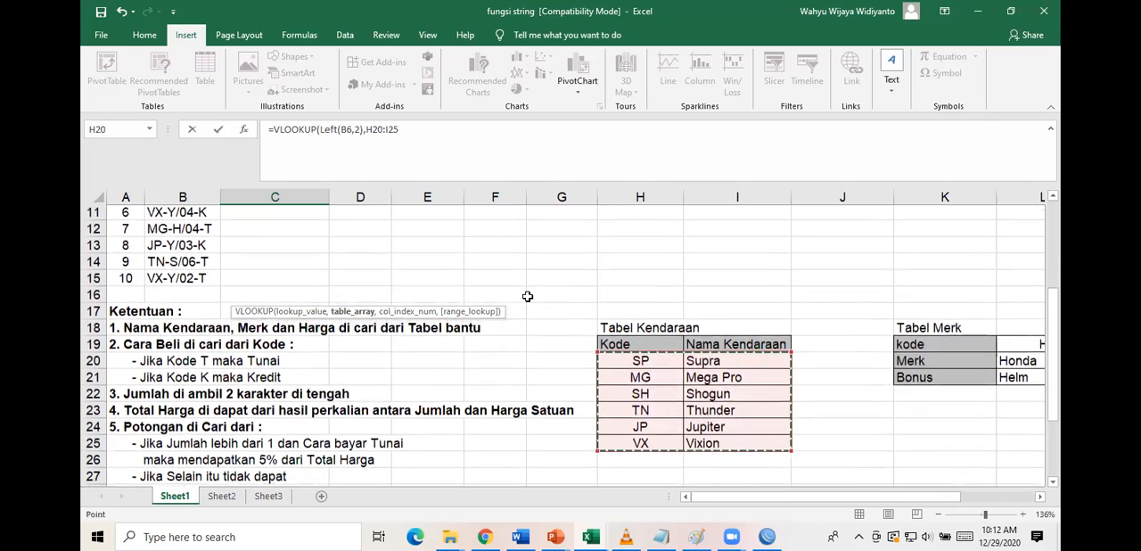
# Make the VLOOKUP table array absolute as $H$20:$I$25 in the C6 formula.
pyautogui.scroll(-1, 528, 296)
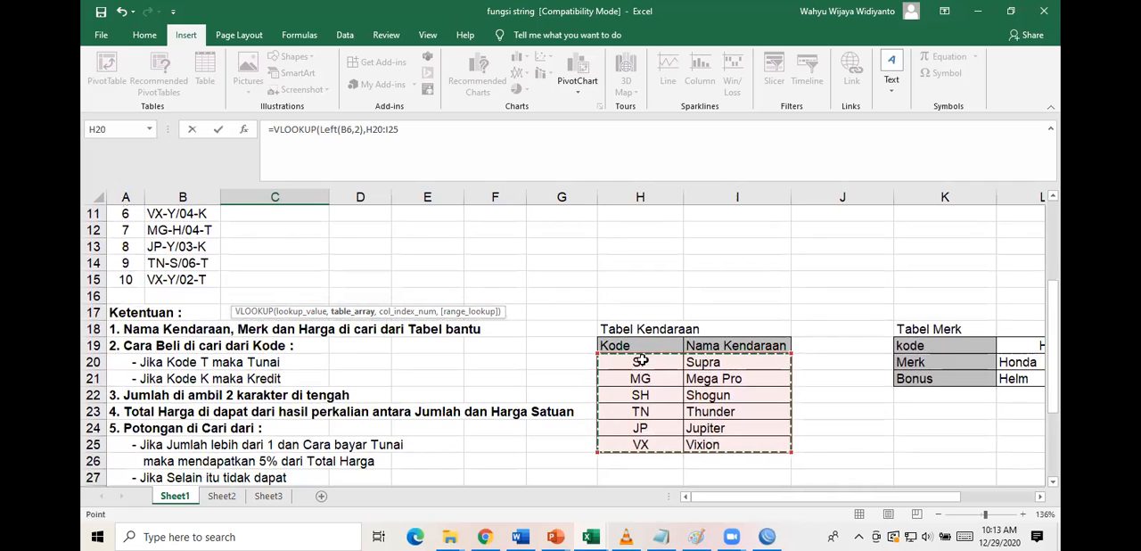
pyautogui.scroll(2, 567, 288)
pyautogui.scroll(1, 568, 289)
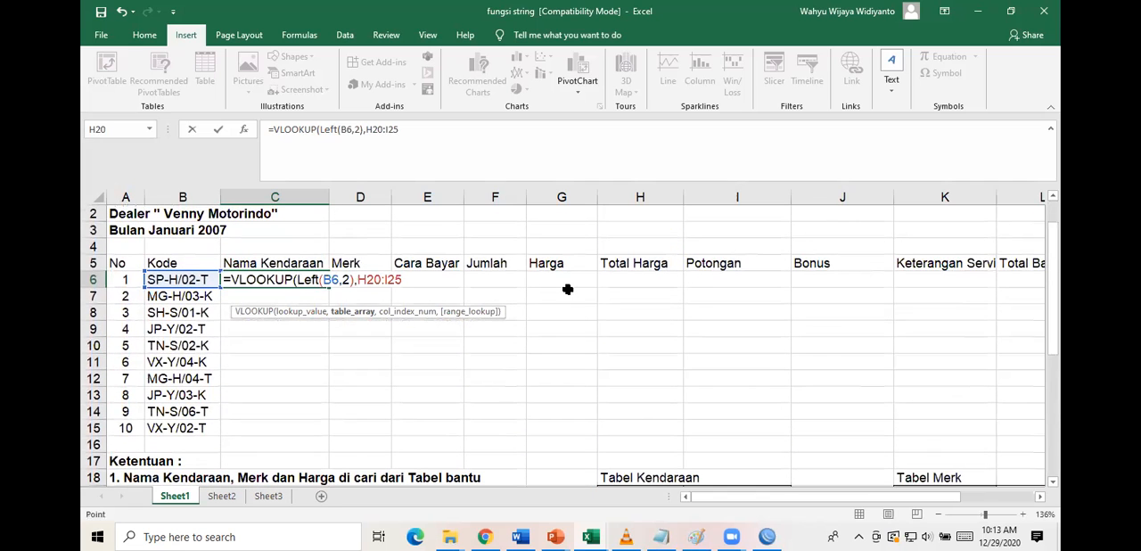
pyautogui.scroll(-1, 568, 289)
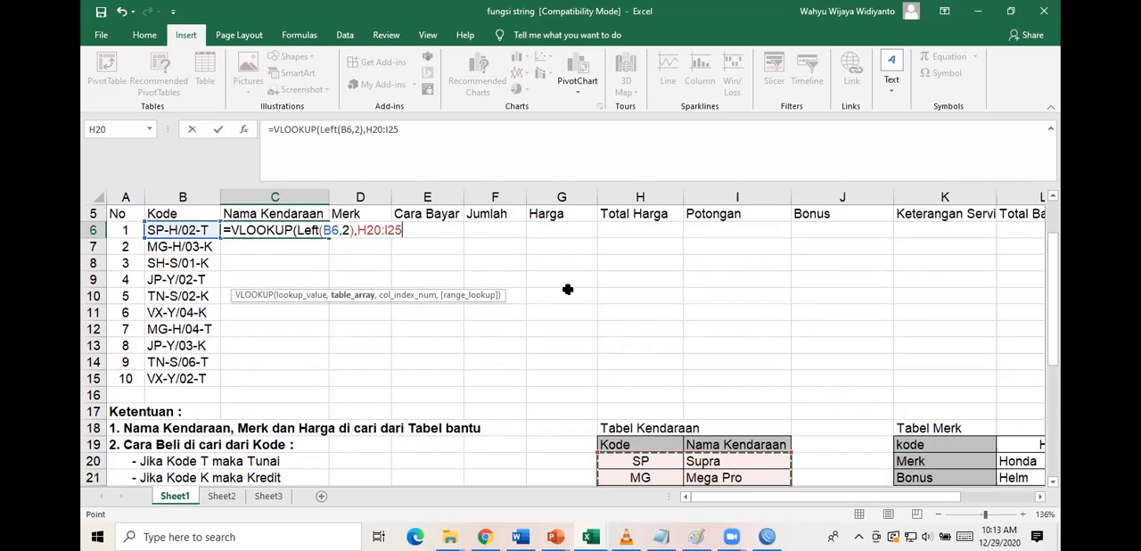
pyautogui.press('F4')
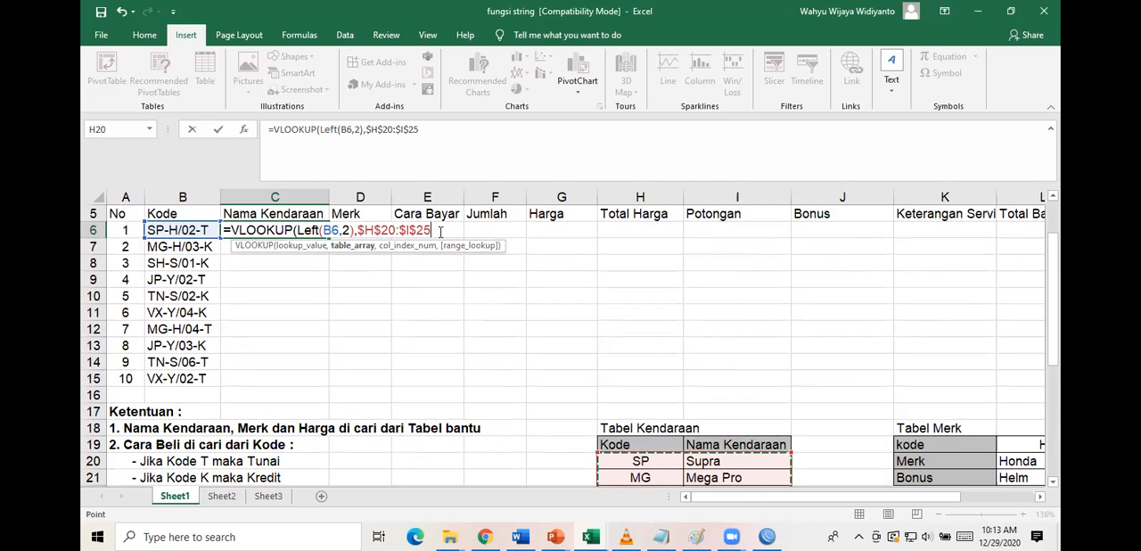
pyautogui.write(',')
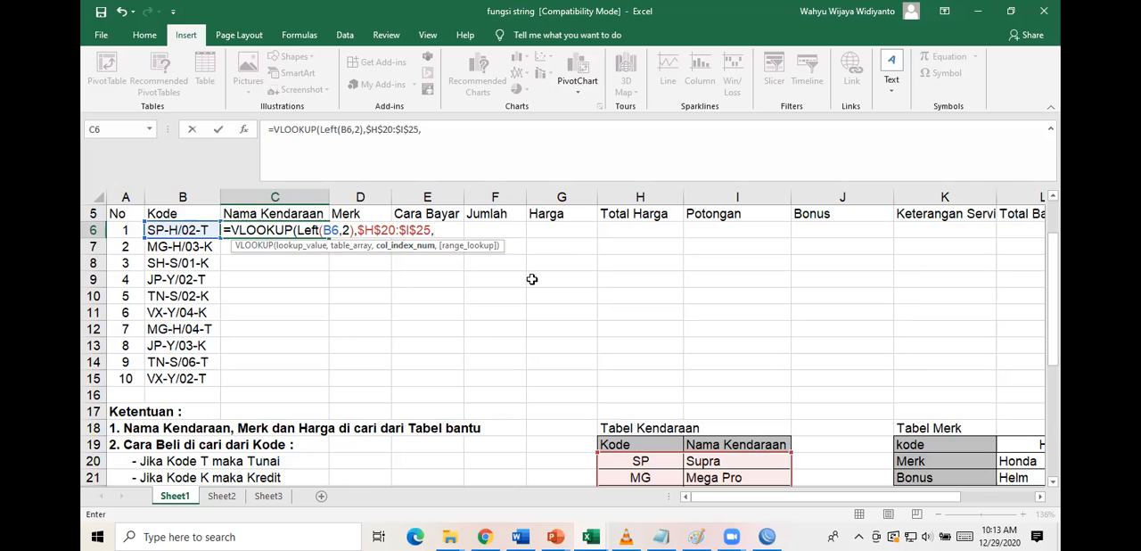
# Set the VLOOKUP column index to 2, for the Nama Kendaraan column of Tabel Kendaraan.
pyautogui.scroll(-2, 635, 328)
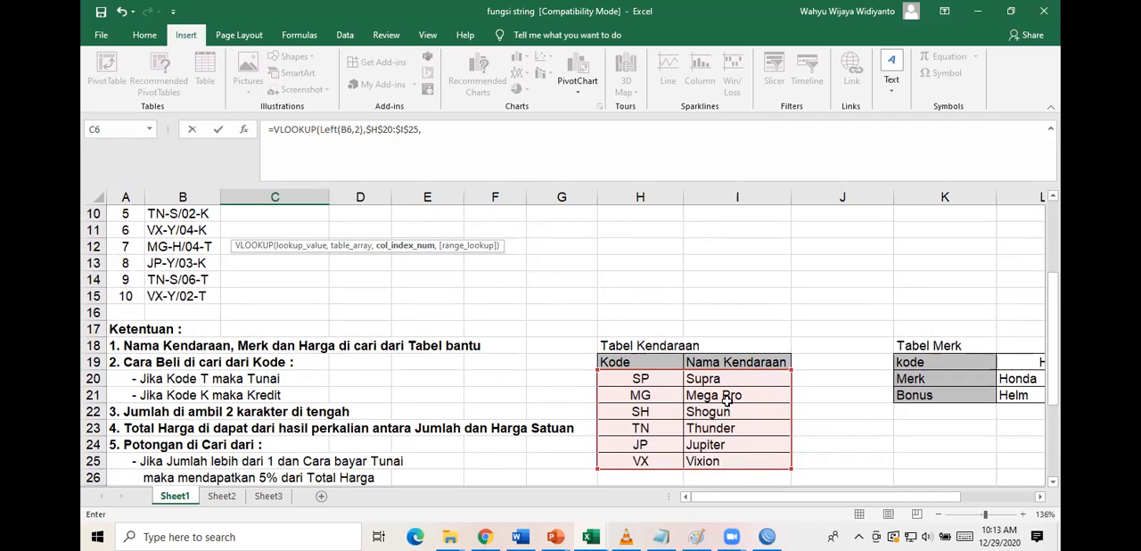
pyautogui.scroll(3, 676, 275)
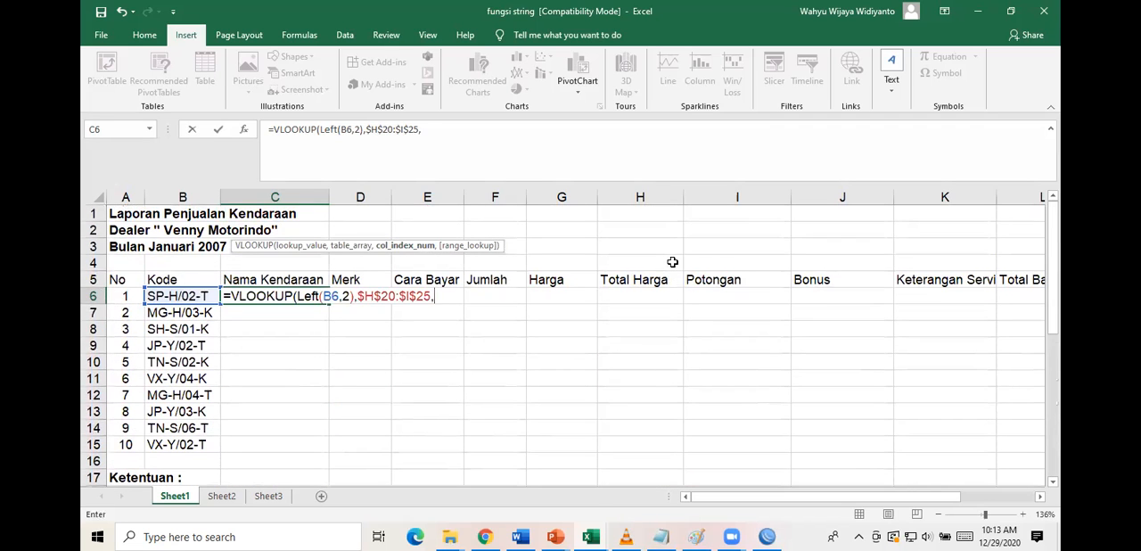
pyautogui.write('2,')
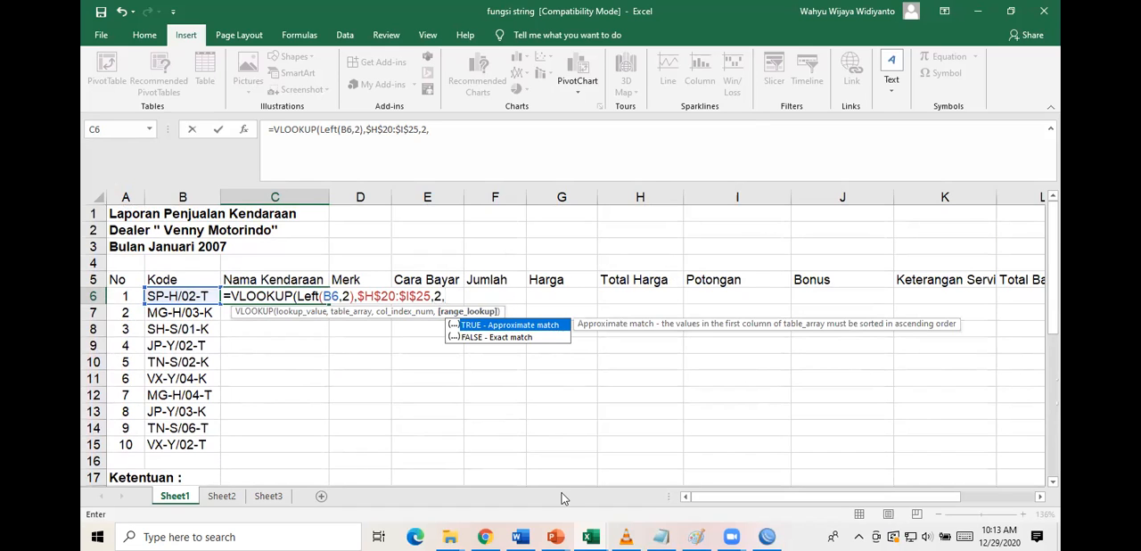
# Switch to the PowerPoint presentation to review the Range_lookup explanation with its TRUE and FALSE options, and return to the Excel workbook.
pyautogui.hotkey('alt', 'Tab')
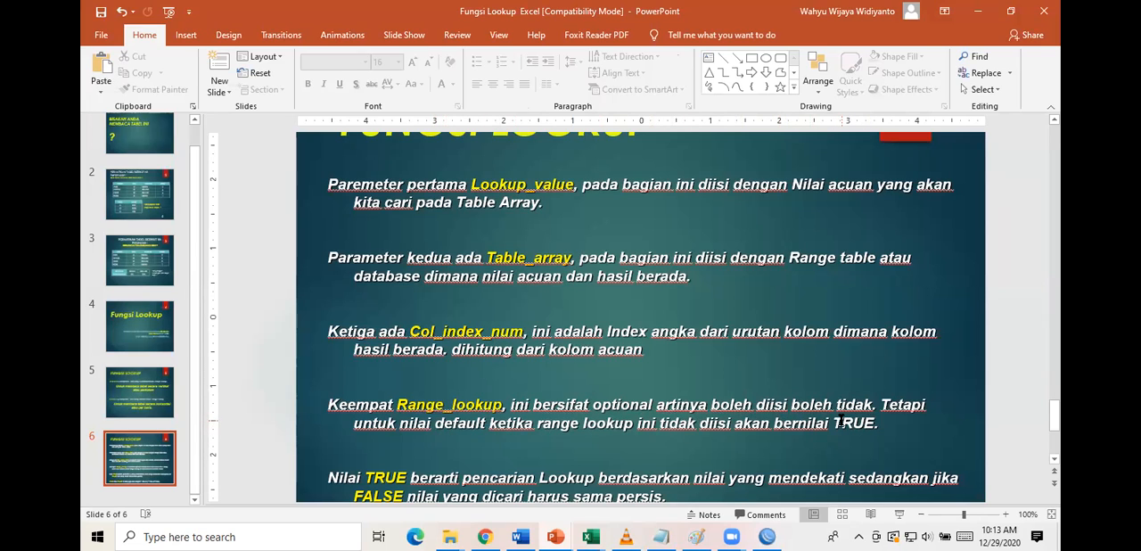
pyautogui.scroll(-1, 841, 421)
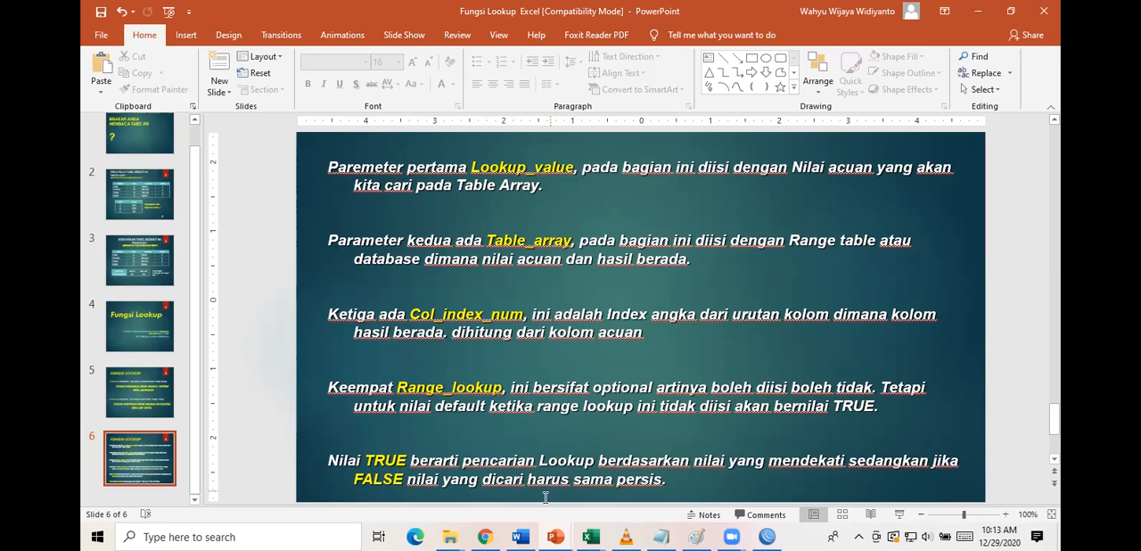
pyautogui.click(593, 535)
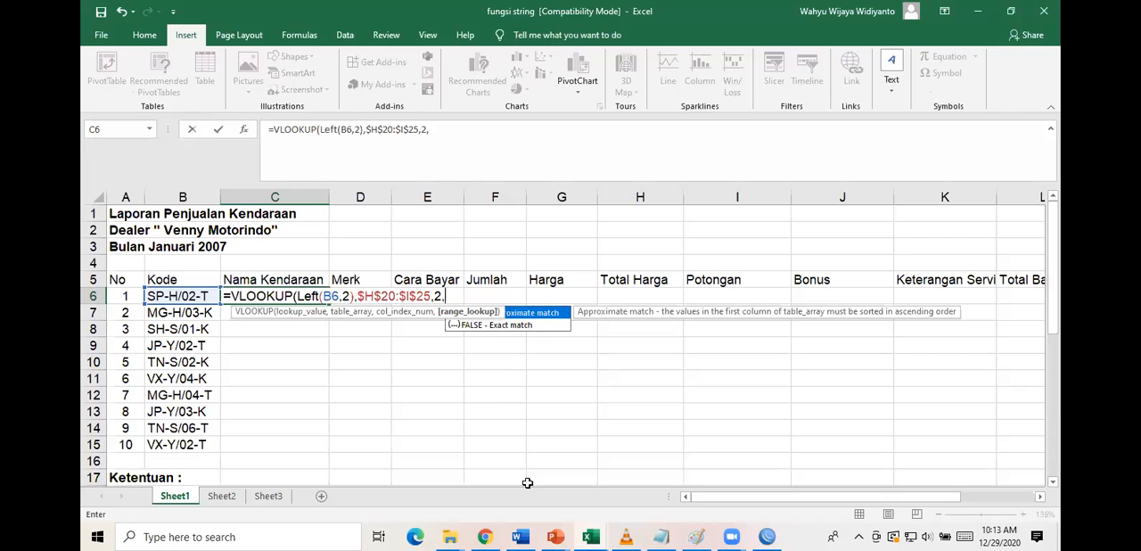
# Set the VLOOKUP range lookup to 0 for an exact match and complete the formula in C6.
pyautogui.write('0')
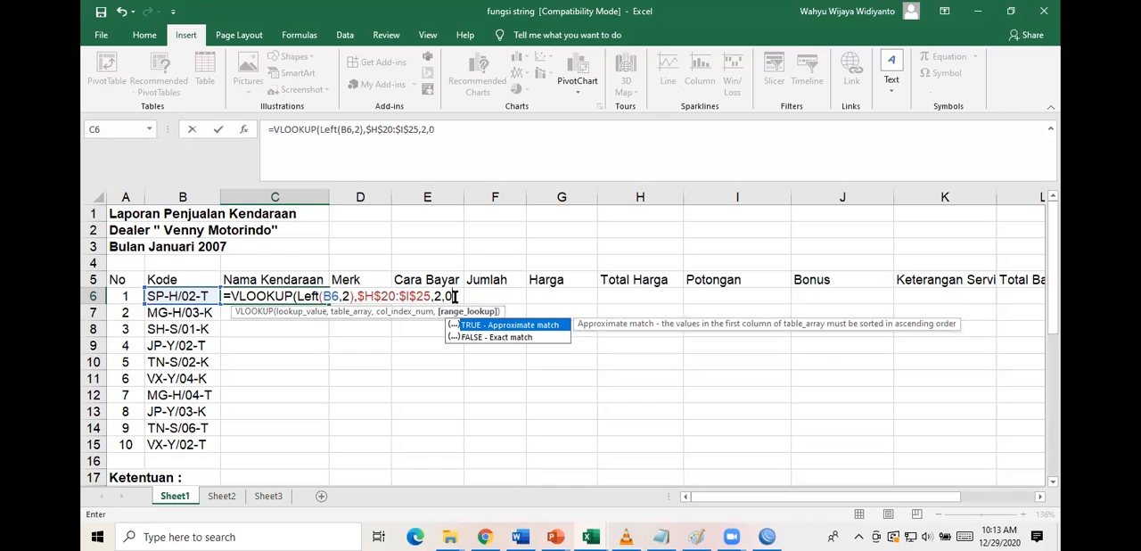
pyautogui.write(')')
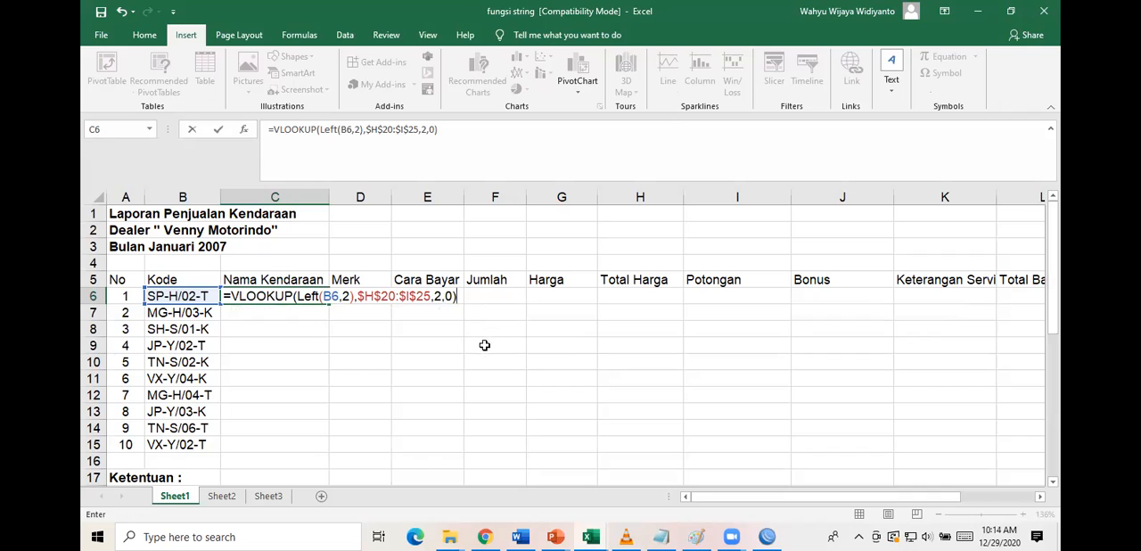
pyautogui.press('Return')
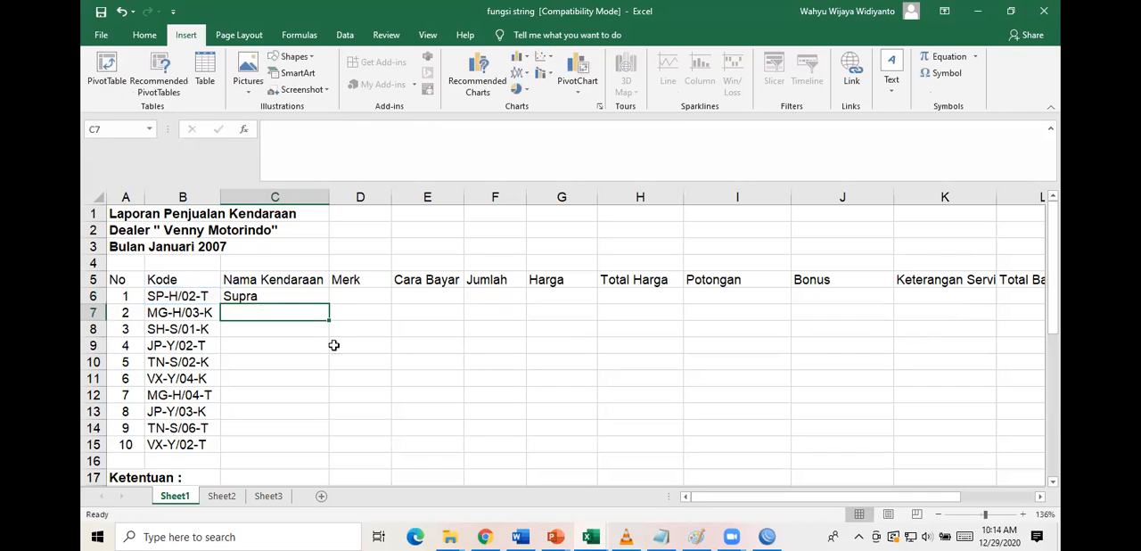
# Copy the C6 formula down through C15 and check the vehicle names against Tabel Kendaraan.
pyautogui.click(309, 298)
pyautogui.moveTo(329, 305); pyautogui.dragTo(317, 447)
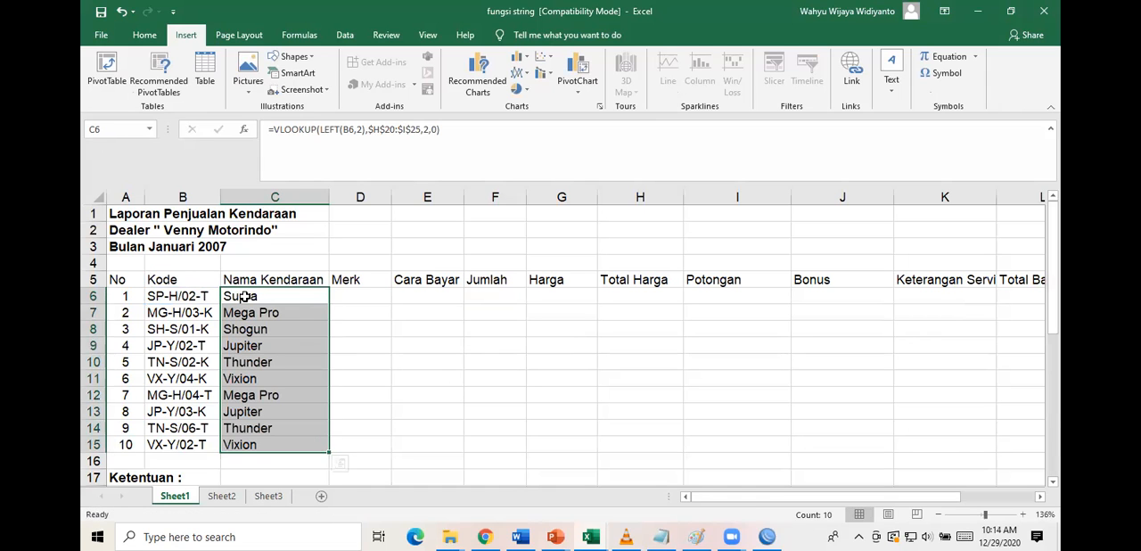
pyautogui.scroll(-1, 442, 352)
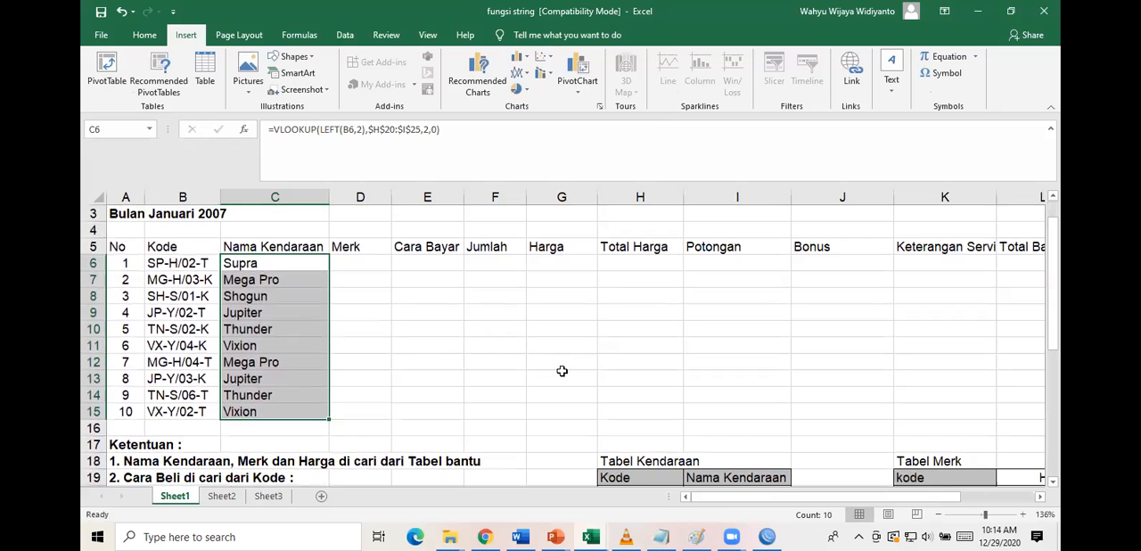
pyautogui.scroll(-1, 561, 371)
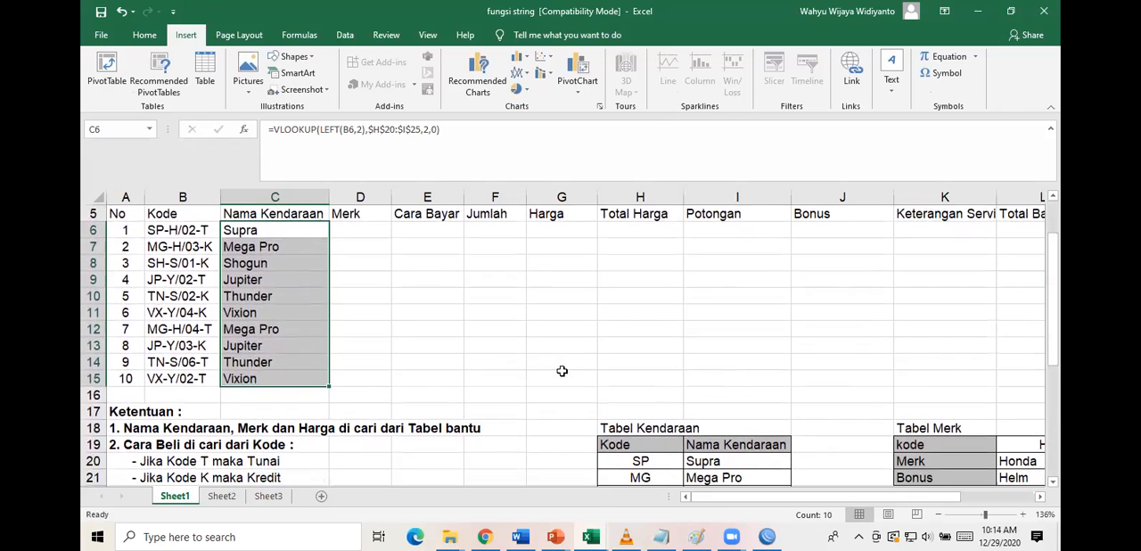
pyautogui.scroll(-2, 561, 371)
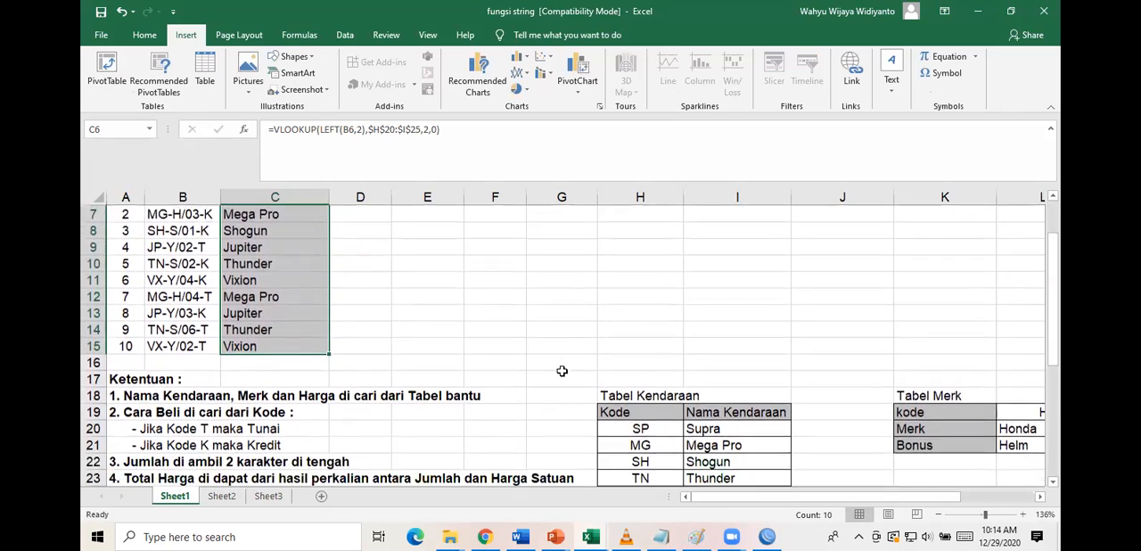
pyautogui.scroll(-1, 672, 402)
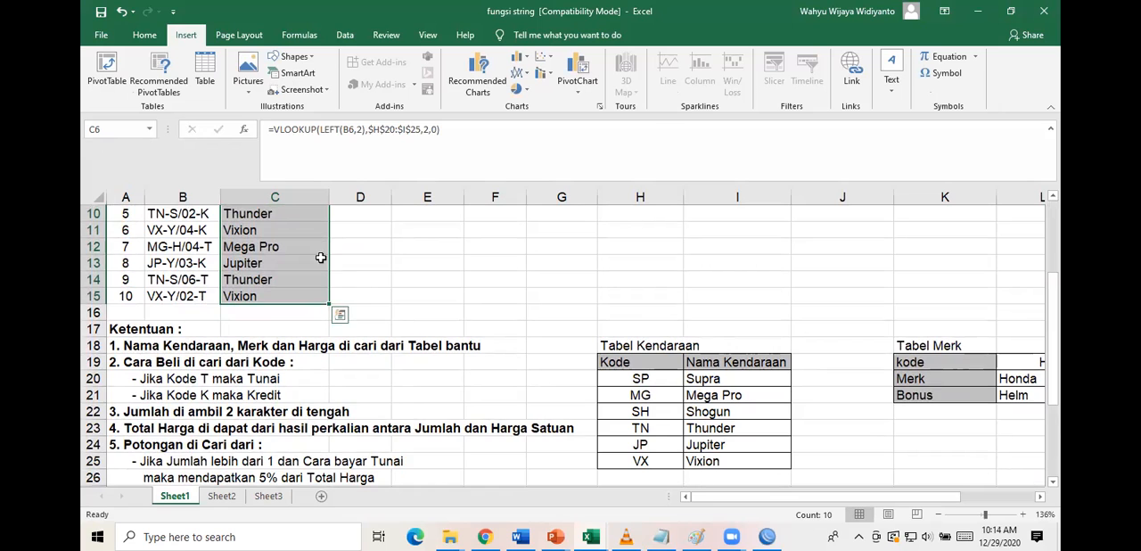
pyautogui.scroll(3, 308, 258)
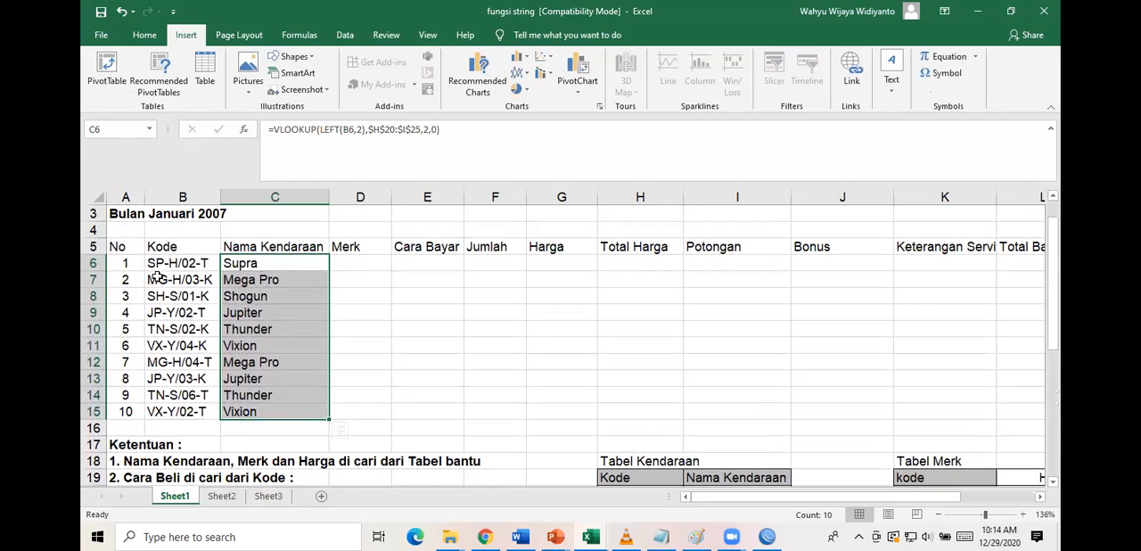
# Consult the horizontal Tabel Merk and start an HLOOKUP formula in cell D6 for the first vehicle's Merk.
pyautogui.click(373, 264)
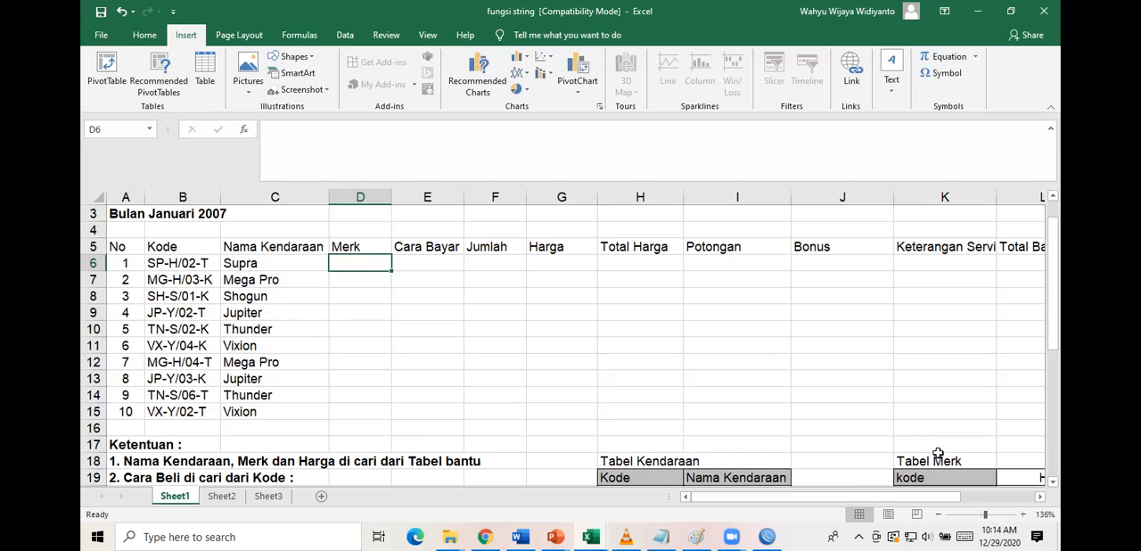
pyautogui.hscroll(3, 938, 453)
pyautogui.scroll(-3, 960, 451)
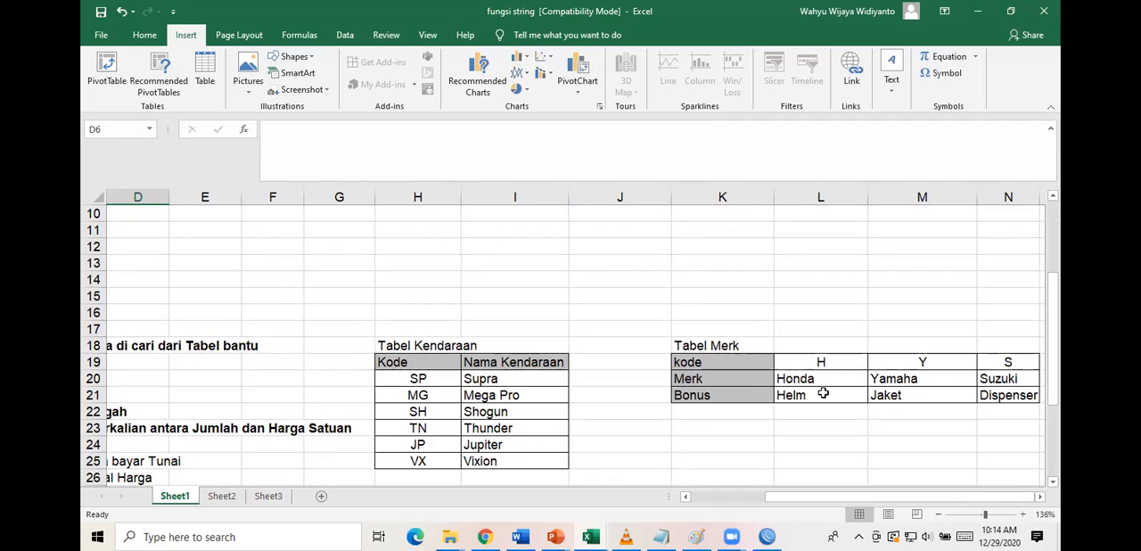
pyautogui.scroll(1, 486, 382)
pyautogui.scroll(1, 486, 383)
pyautogui.hscroll(-3, 288, 276)
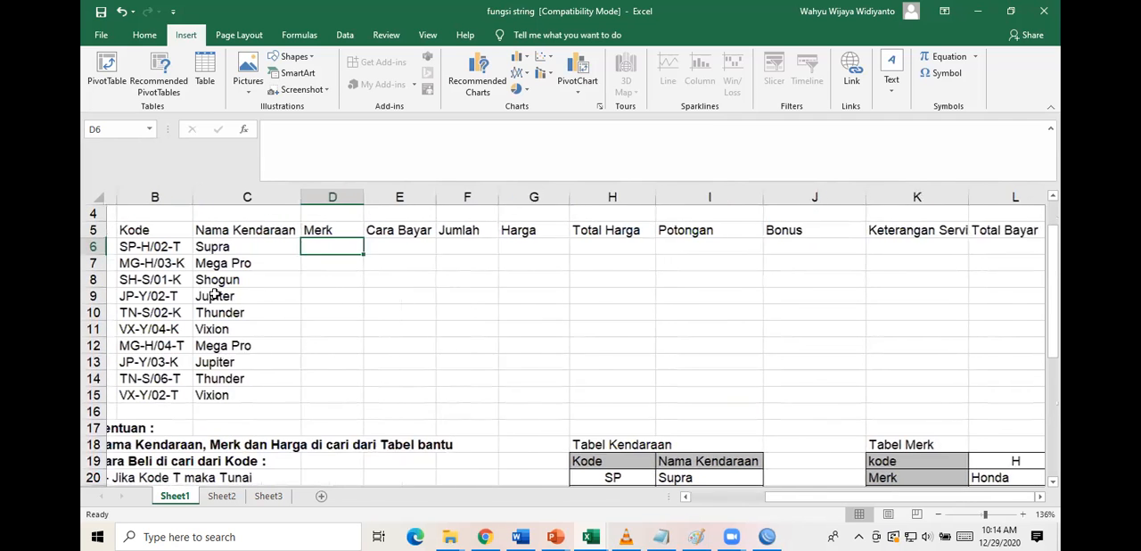
pyautogui.write('=')
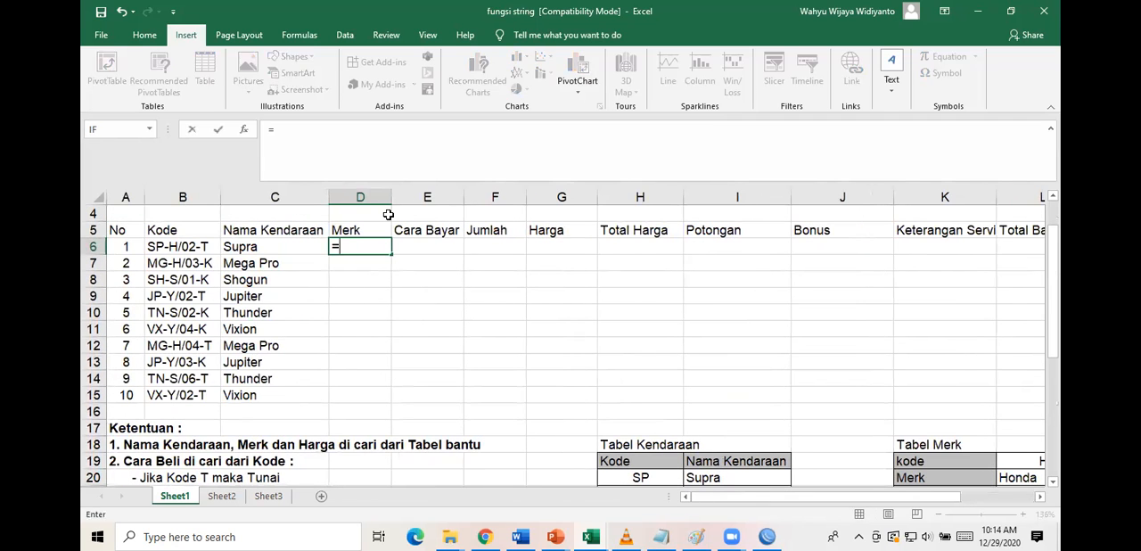
pyautogui.write('hloo')
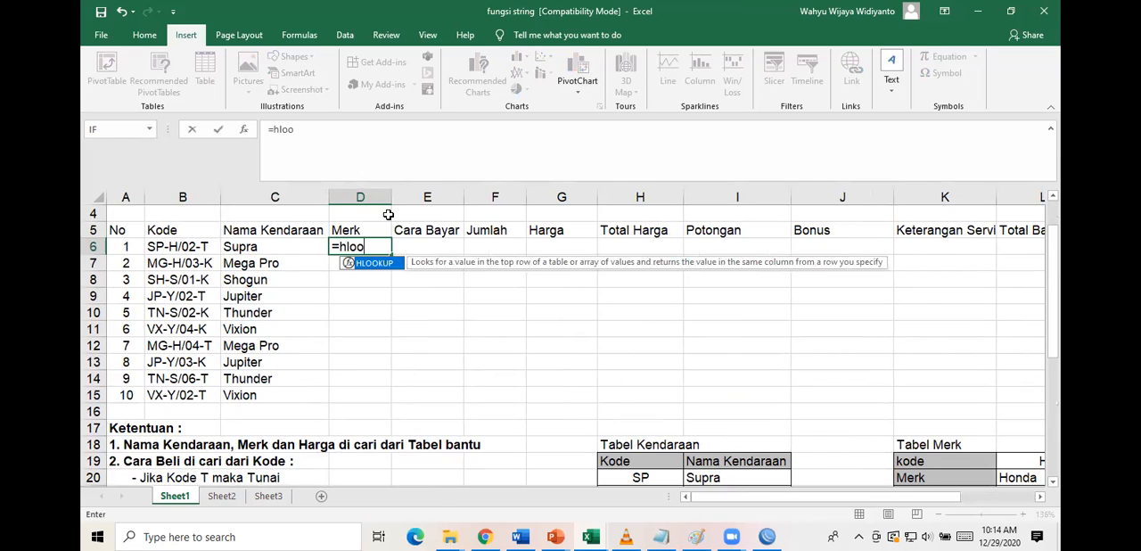
pyautogui.doubleClick(373, 263)
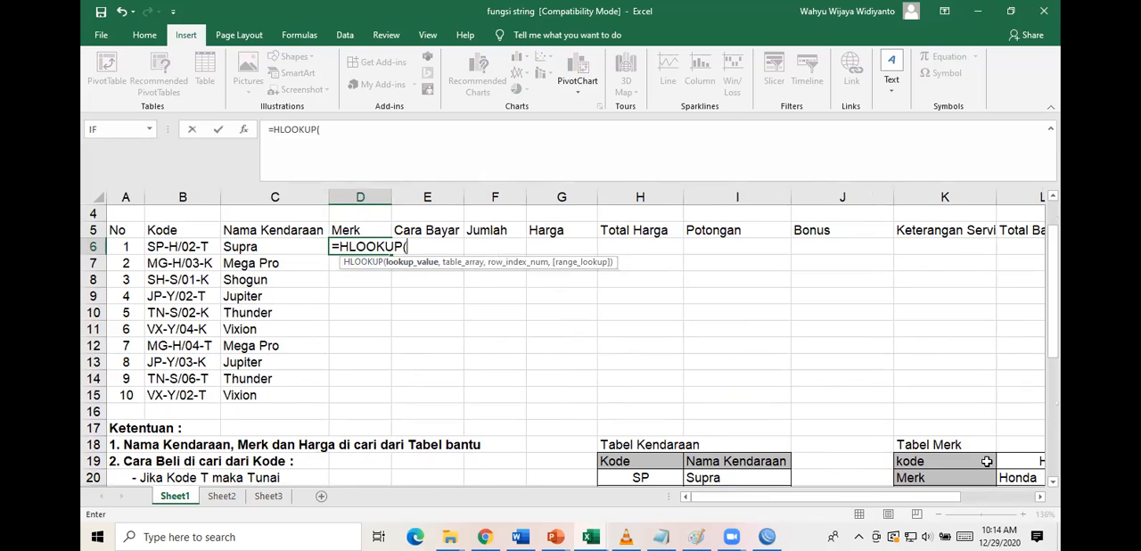
# Enter MID(B6,4,1) as the HLOOKUP lookup value in D6, taking the fourth character of the Kode.
pyautogui.hscroll(2, 987, 461)
pyautogui.hscroll(3, 987, 461)
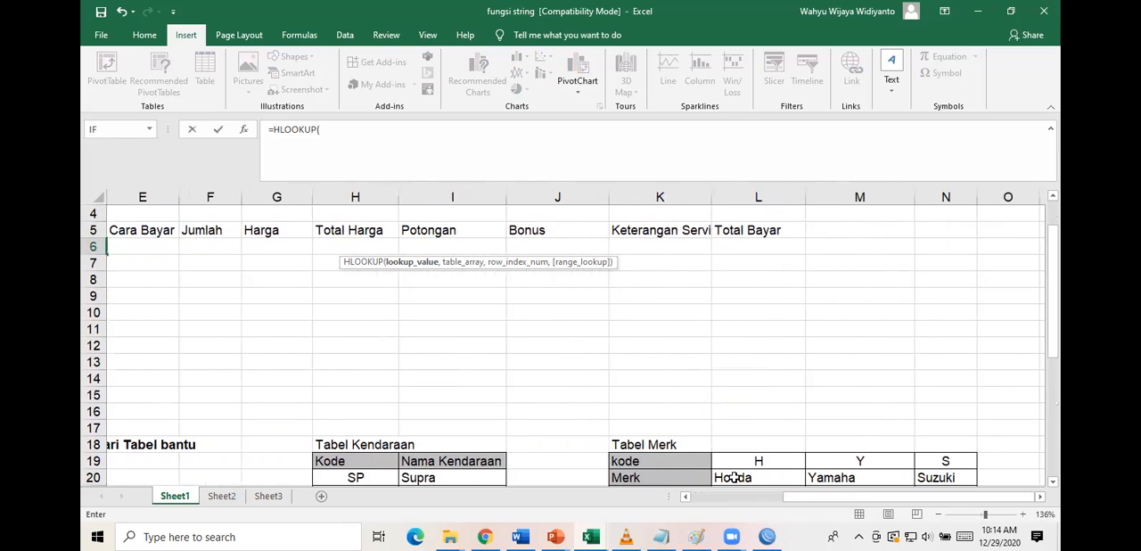
pyautogui.hscroll(-4, 383, 307)
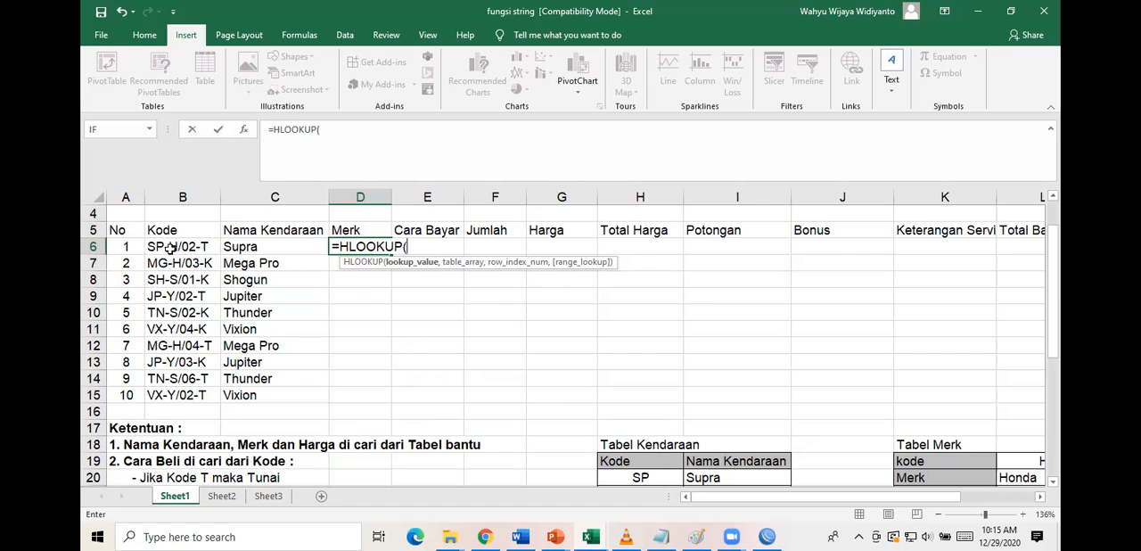
pyautogui.write('m')
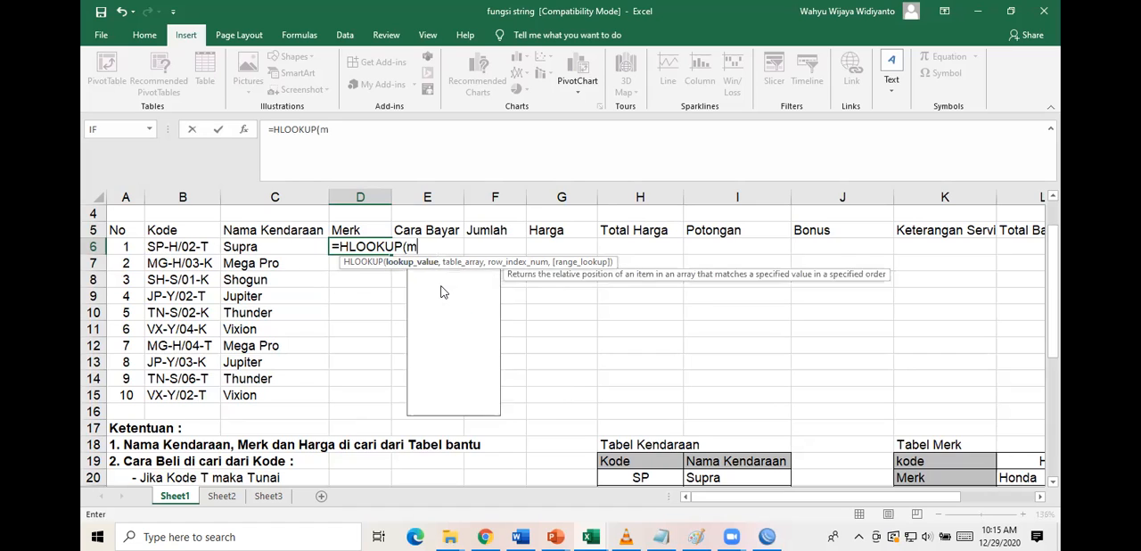
pyautogui.write('id(')
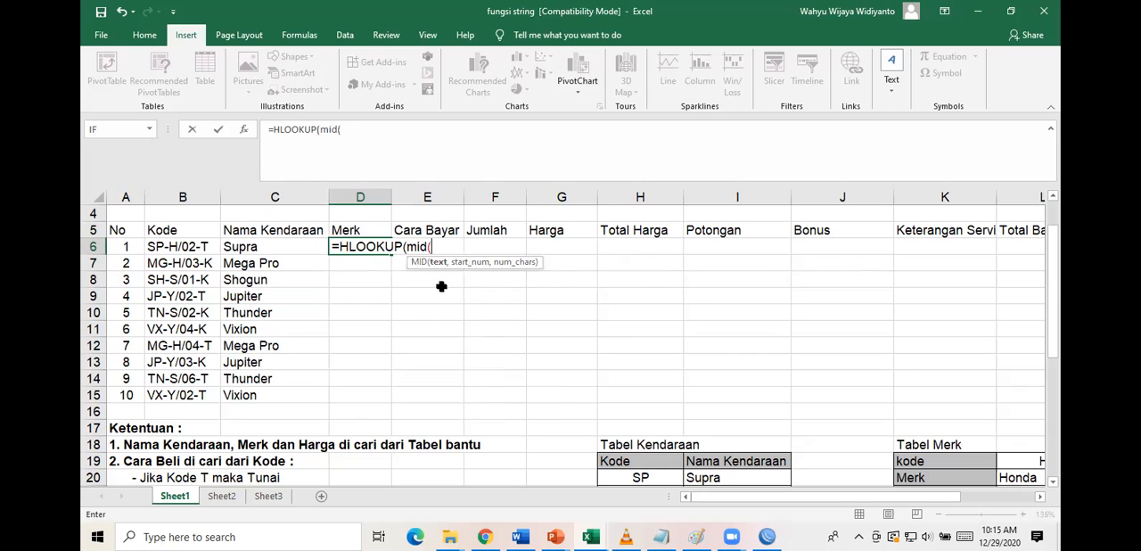
pyautogui.click(195, 246)
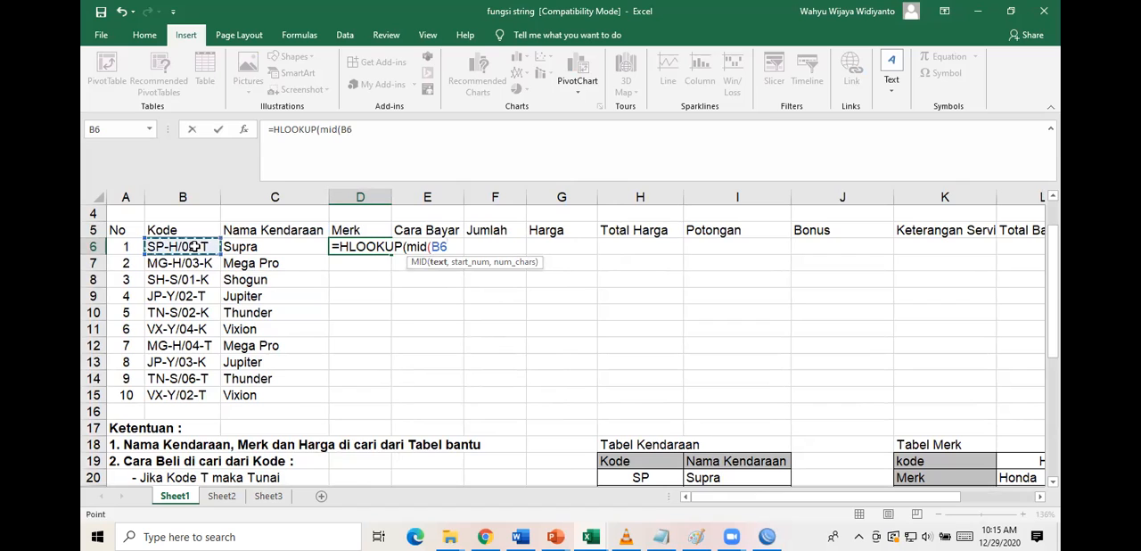
pyautogui.write(',')
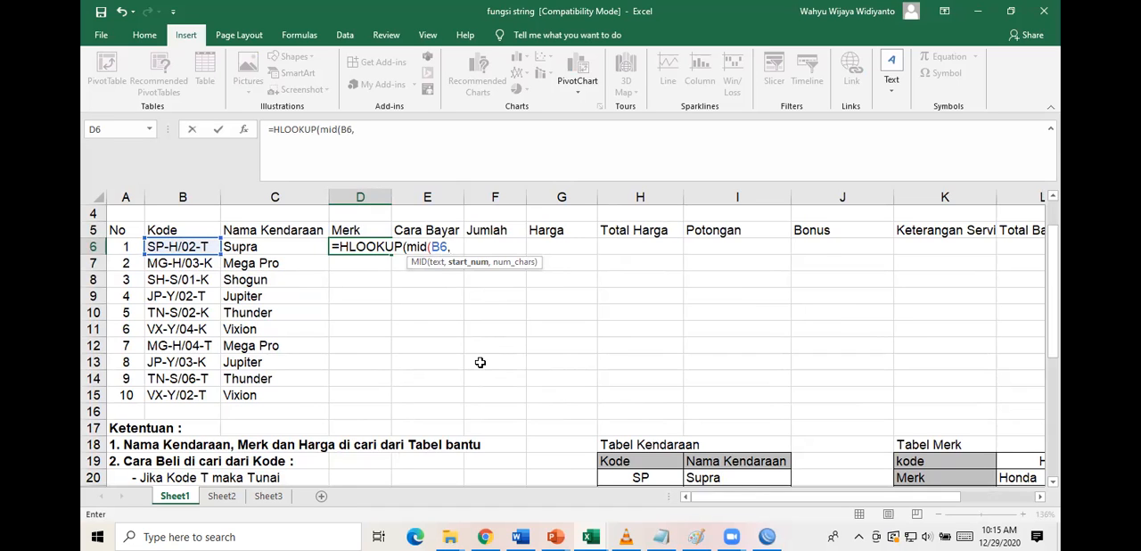
pyautogui.write(',')
pyautogui.hscroll(3, 980, 450)
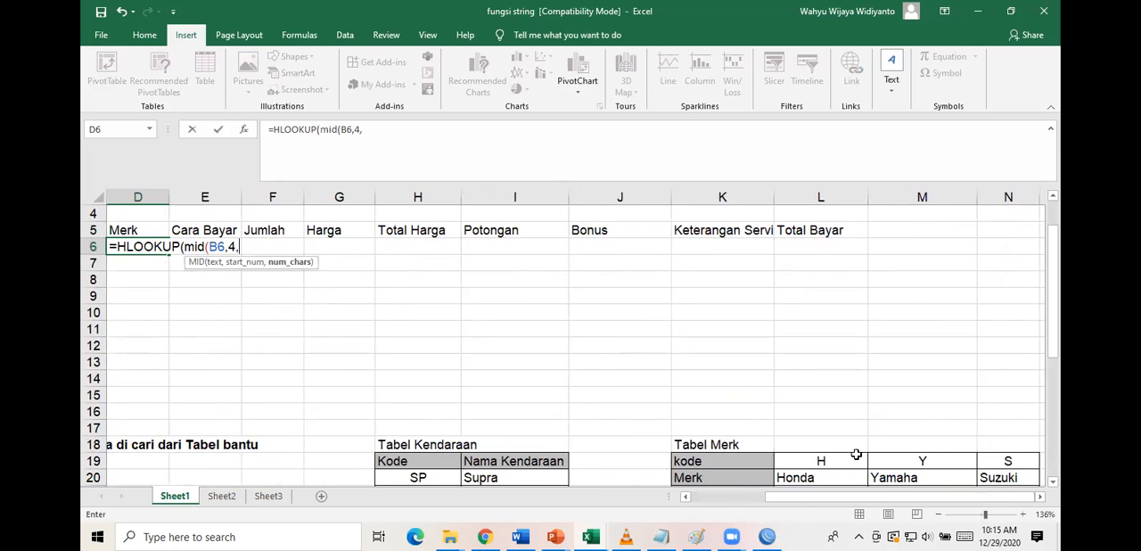
pyautogui.hscroll(-1, 543, 347)
pyautogui.write('1')
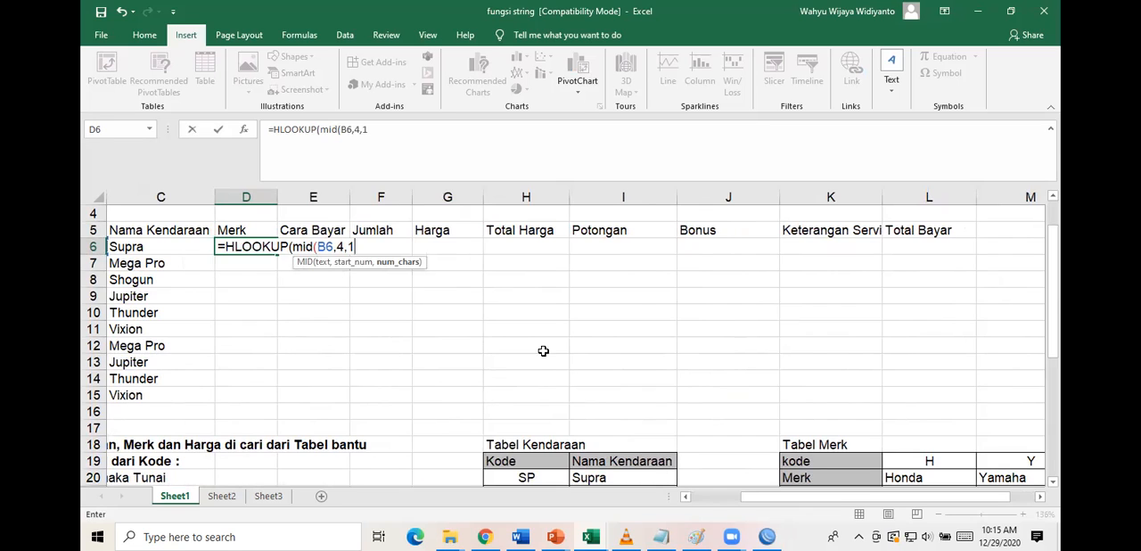
pyautogui.write(')')
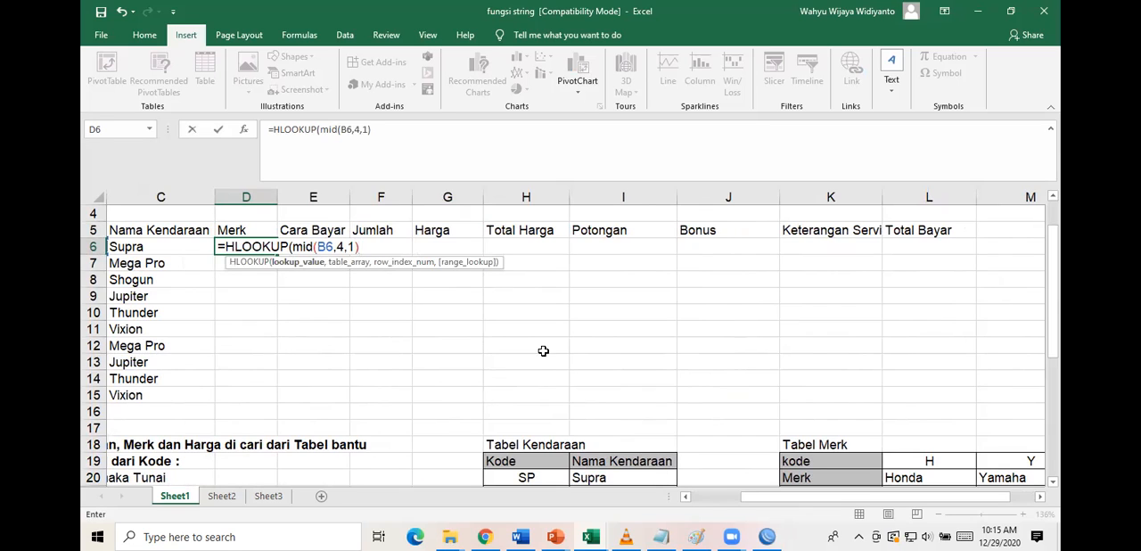
pyautogui.write(',')
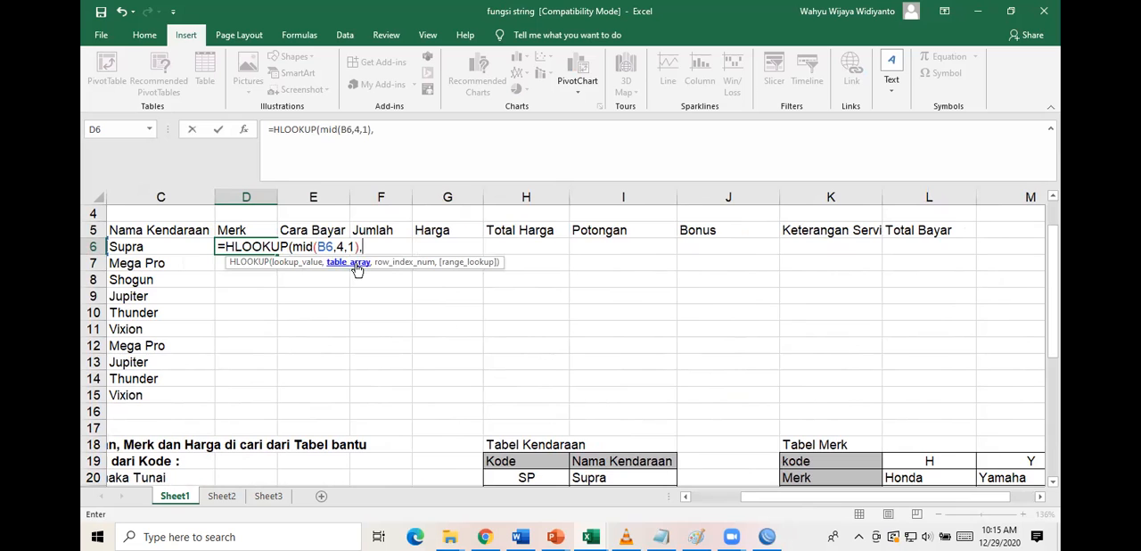
# Add the Tabel Merk range $L$19:$N$21 as the absolute table array of the HLOOKUP formula in D6.
pyautogui.scroll(-2, 882, 402)
pyautogui.hscroll(3, 776, 405)
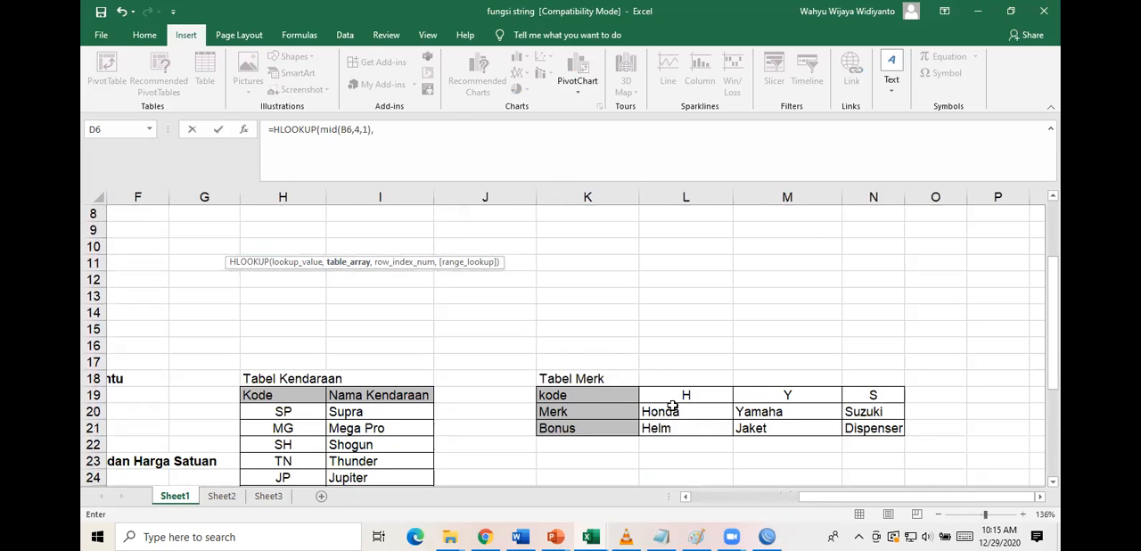
pyautogui.click(663, 394)
pyautogui.moveTo(664, 394); pyautogui.dragTo(870, 426)
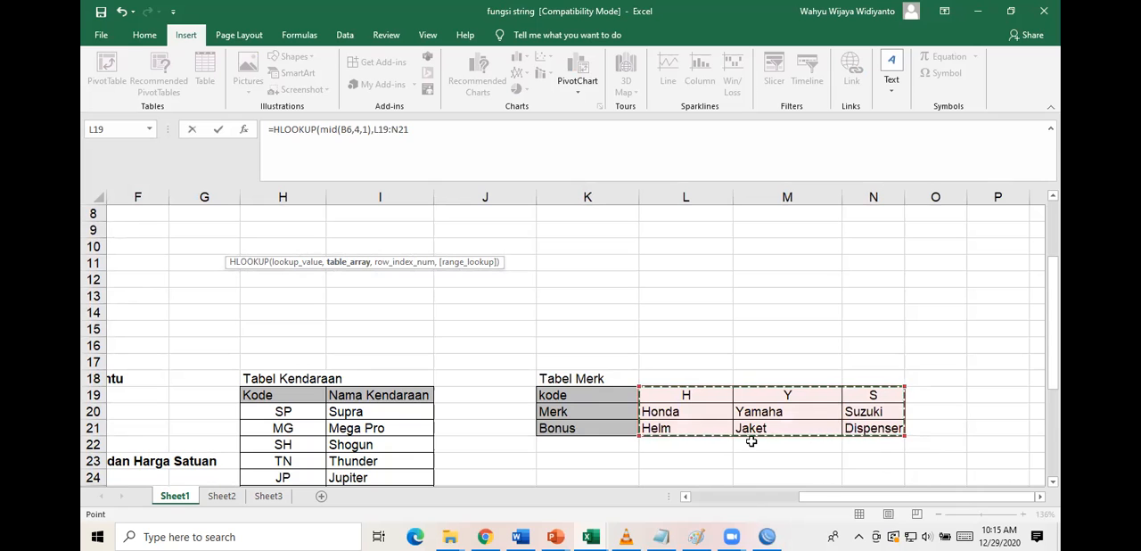
pyautogui.scroll(3, 379, 331)
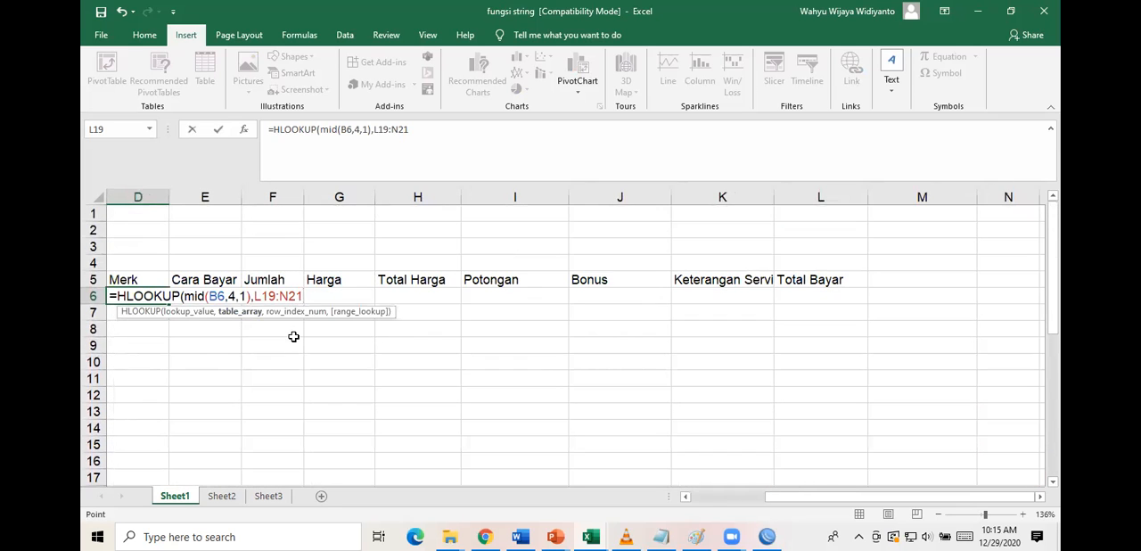
pyautogui.press('F4')
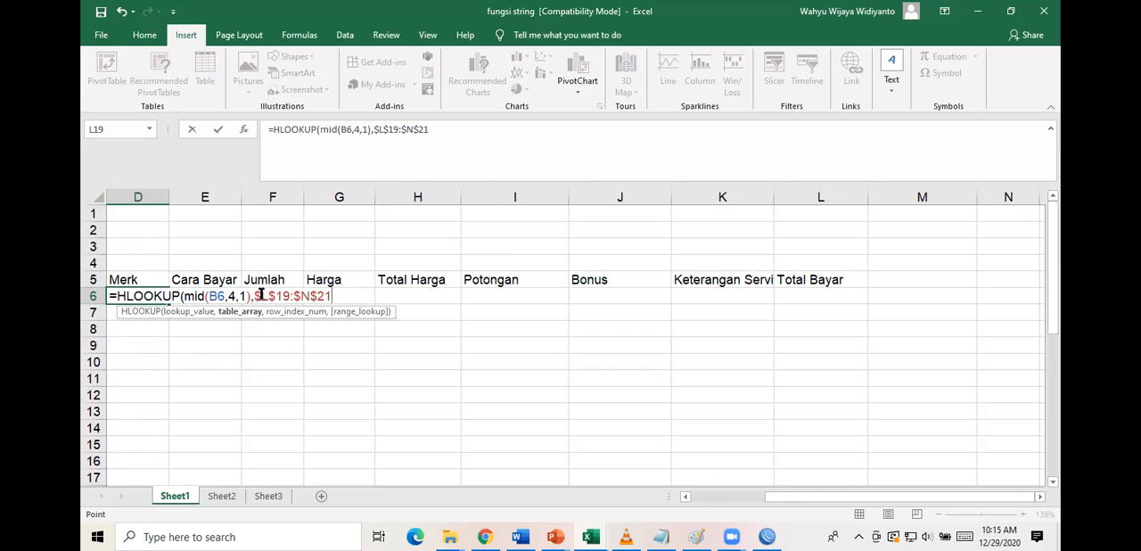
# Set the HLOOKUP row index to 2 and range lookup to 0 for an exact match, completing the formula in D6.
pyautogui.scroll(-3, 627, 357)
pyautogui.hscroll(1, 627, 357)
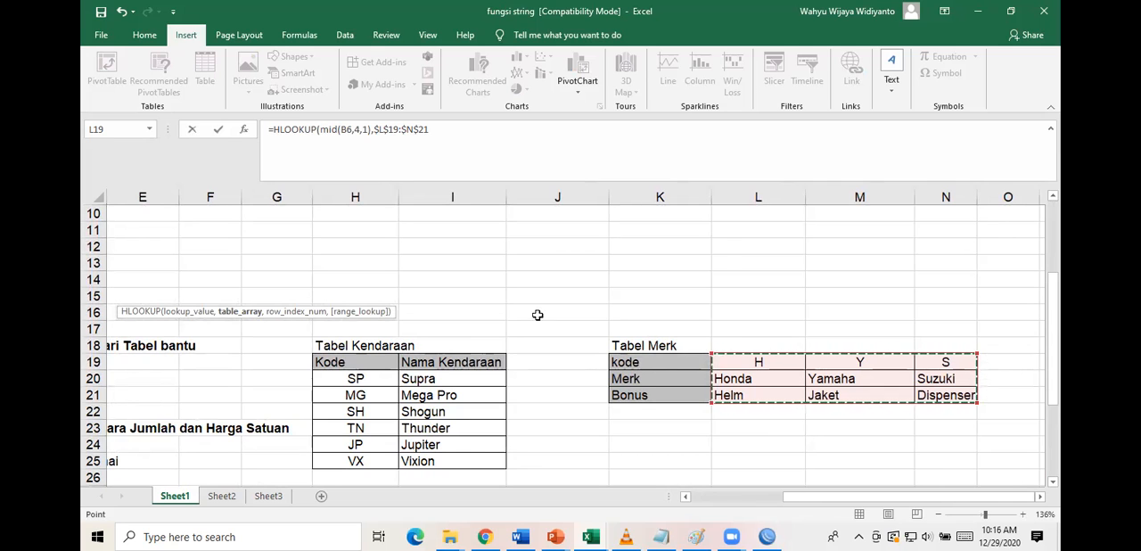
pyautogui.write(',')
pyautogui.hscroll(-1, 247, 307)
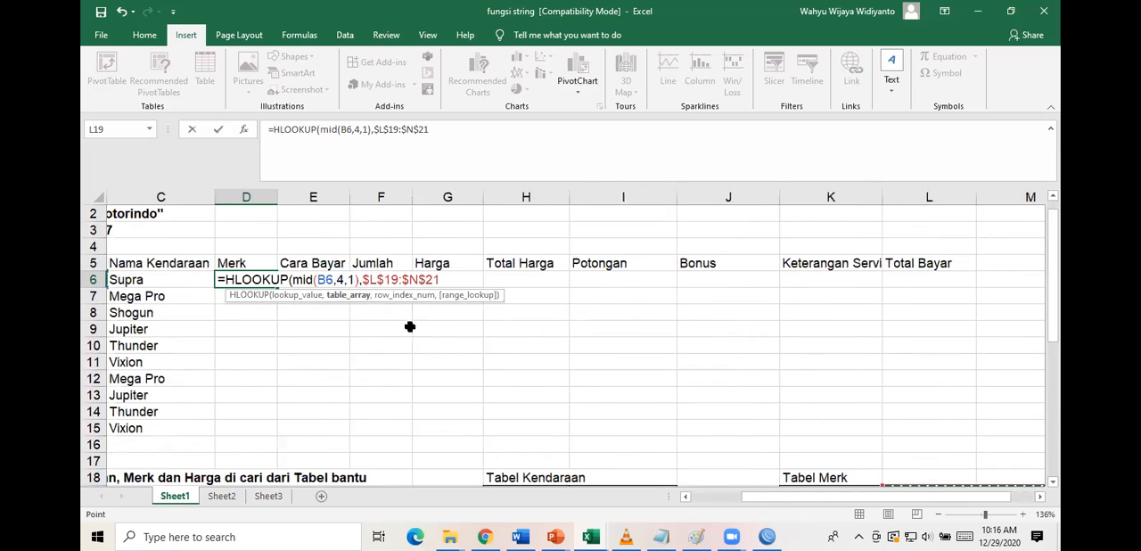
pyautogui.write(',')
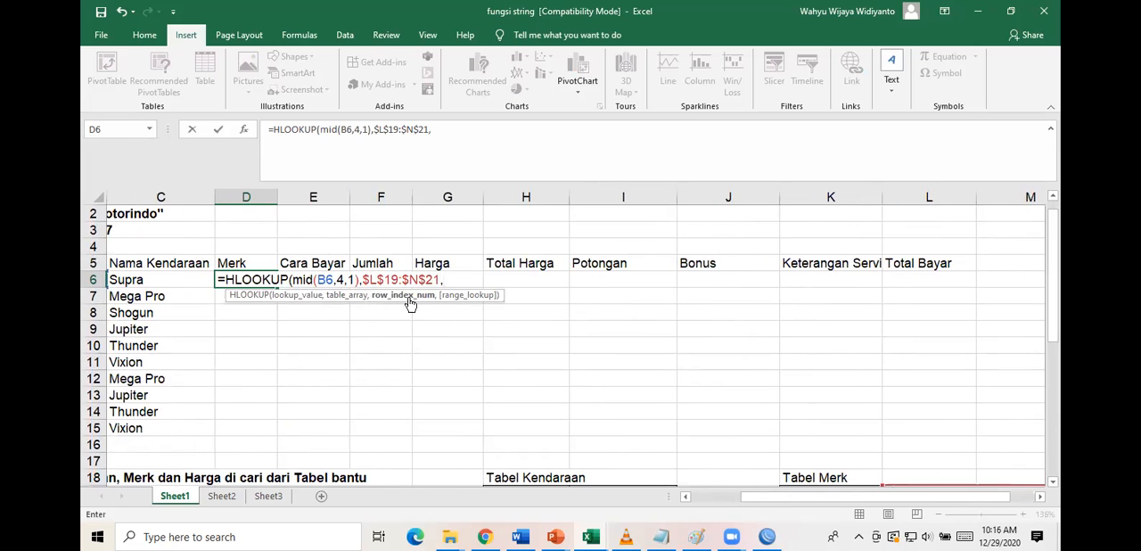
pyautogui.write('2,')
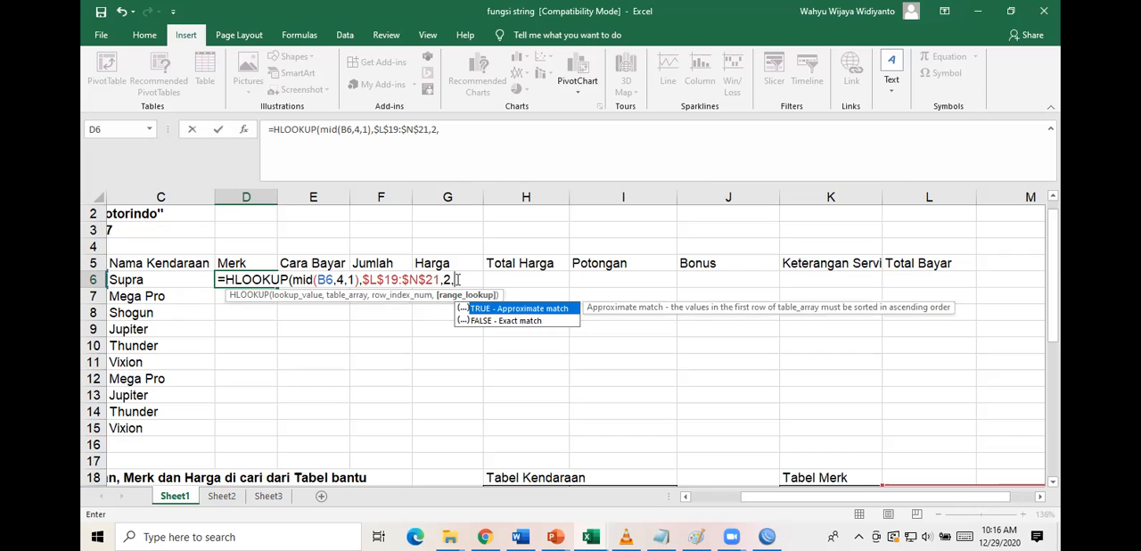
pyautogui.write('0)')
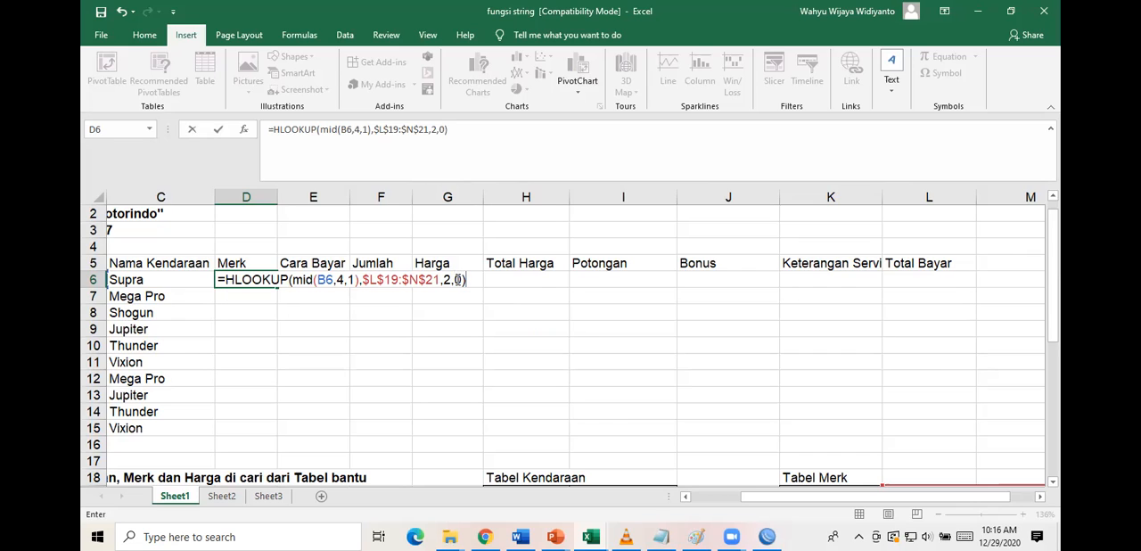
pyautogui.press('Return')
# Copy the D6 formula down through D15 and check the brands against Tabel Merk.
pyautogui.hscroll(-3, 275, 349)
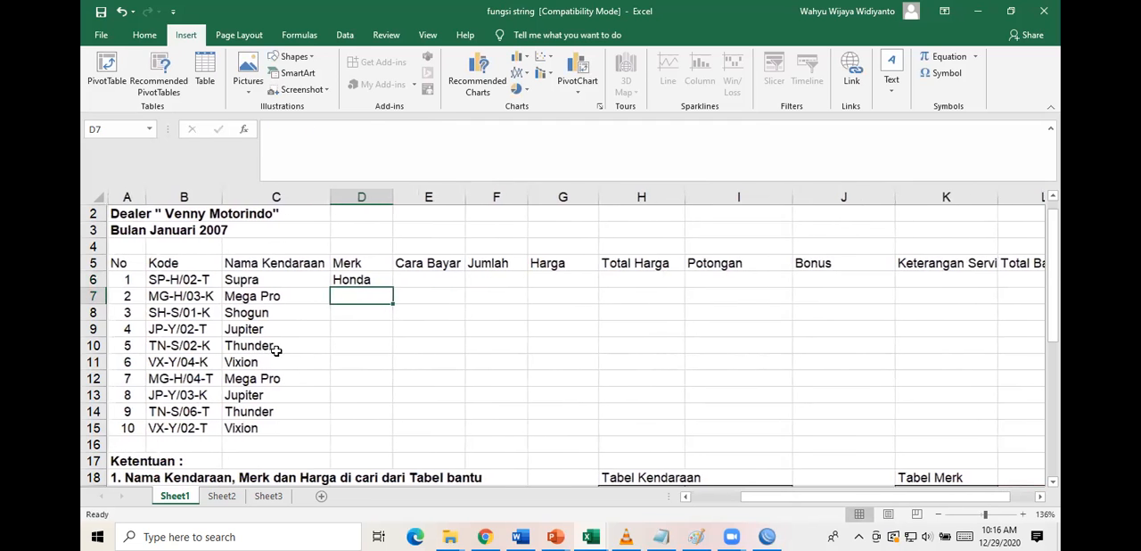
pyautogui.click(368, 277)
pyautogui.moveTo(392, 287); pyautogui.dragTo(381, 439)
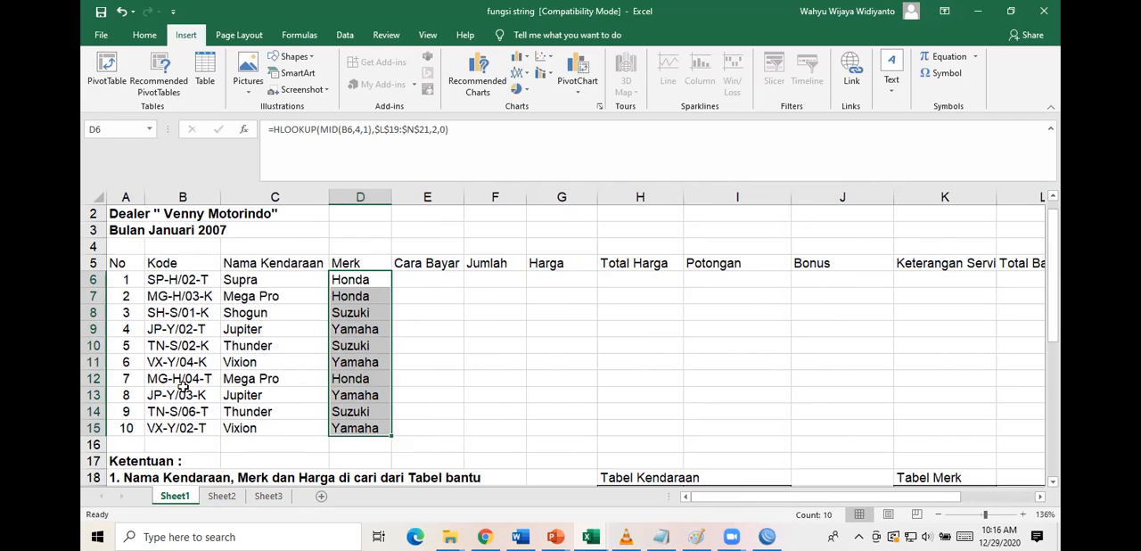
pyautogui.scroll(-2, 685, 389)
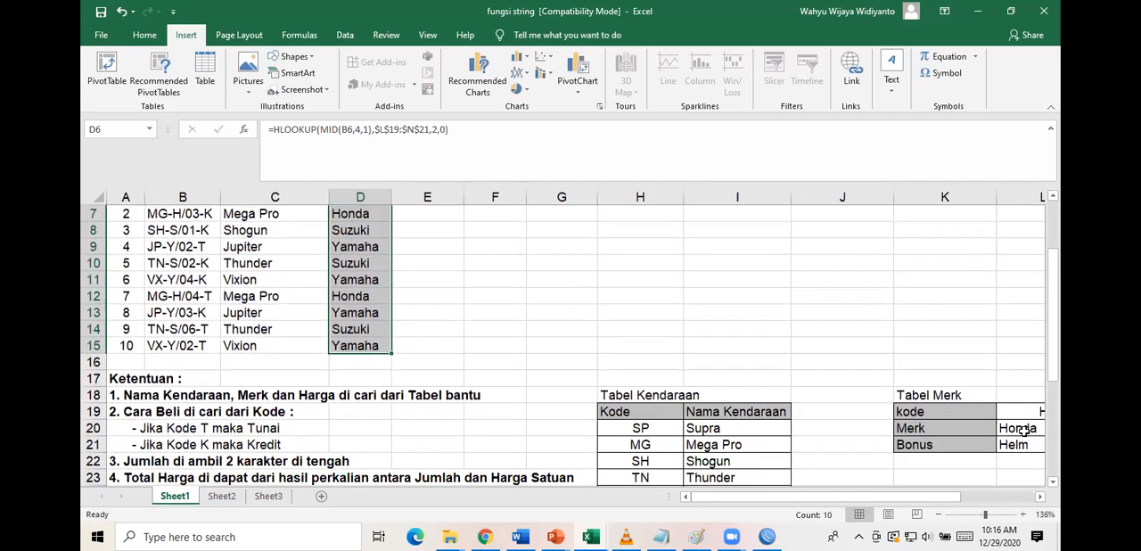
pyautogui.hscroll(3, 835, 434)
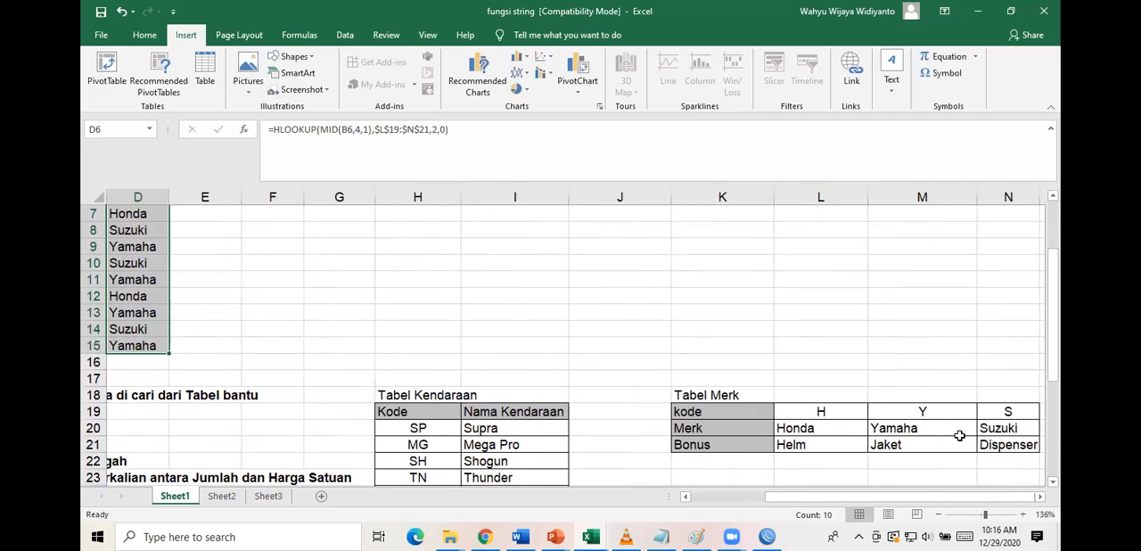
pyautogui.hscroll(-3, 668, 375)
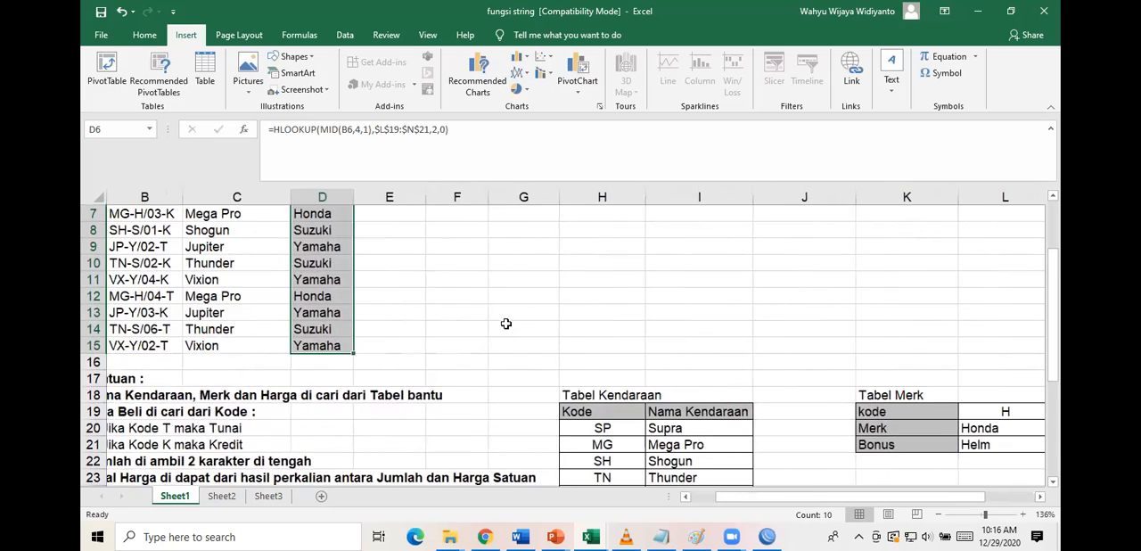
pyautogui.scroll(2, 507, 321)
# Review the Ketentuan rules for Cara Beli and compare them with the last character of the Kode in B6.
pyautogui.click(414, 294)
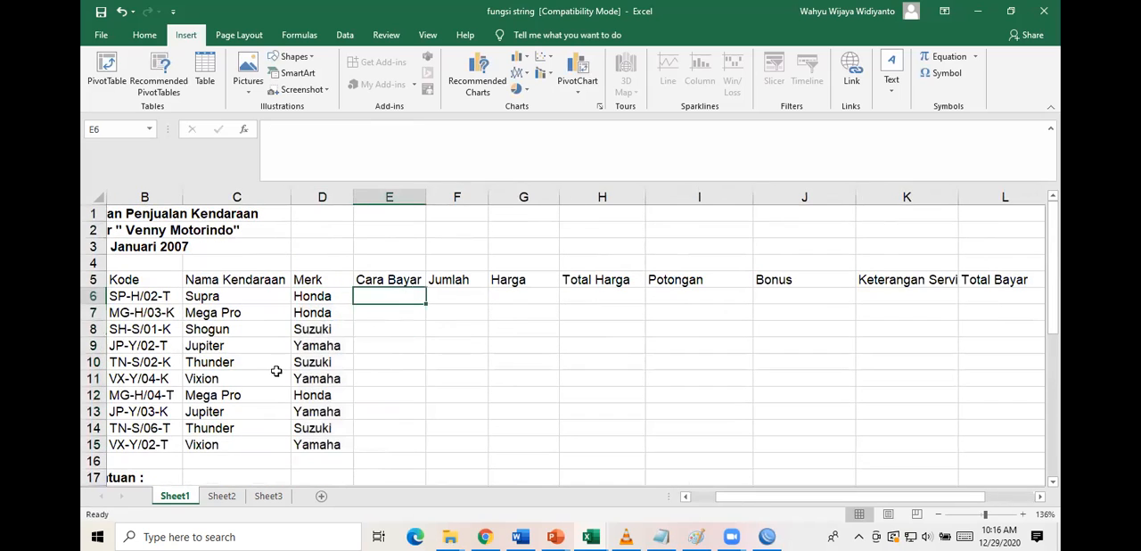
pyautogui.scroll(-3, 276, 369)
pyautogui.hscroll(-2, 276, 369)
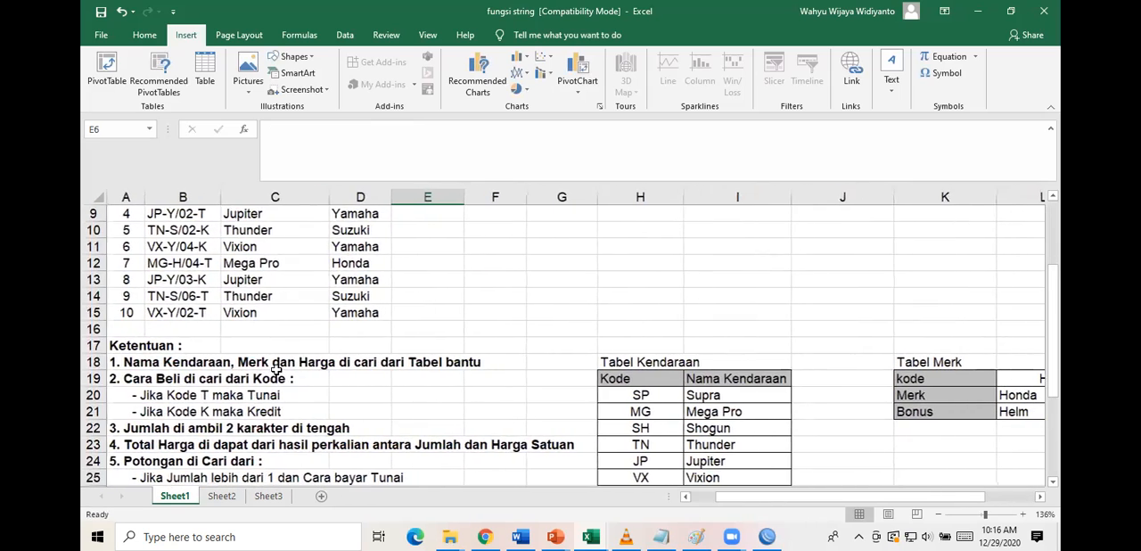
pyautogui.click(173, 379)
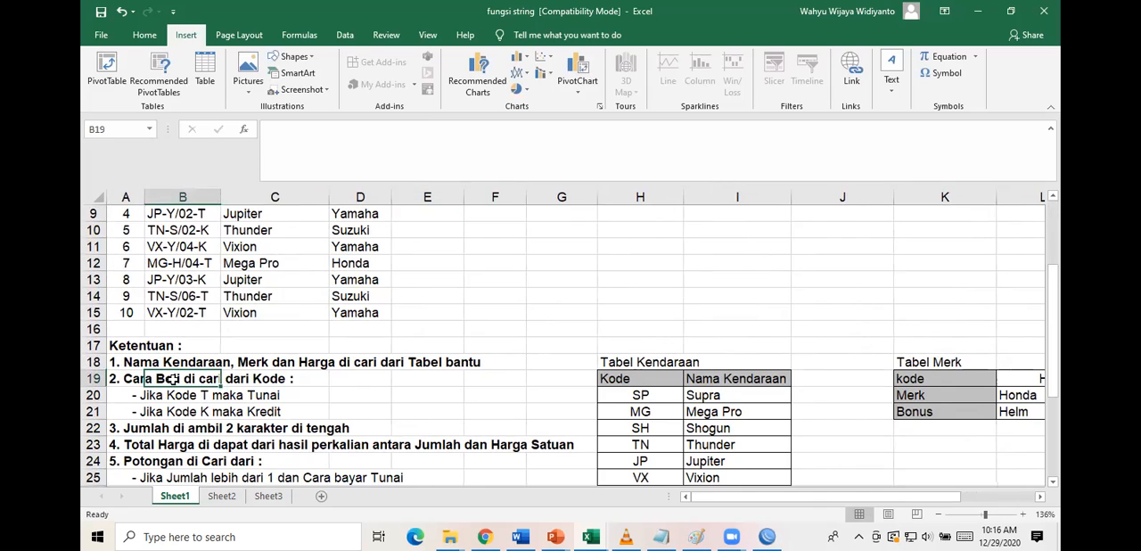
pyautogui.click(207, 395)
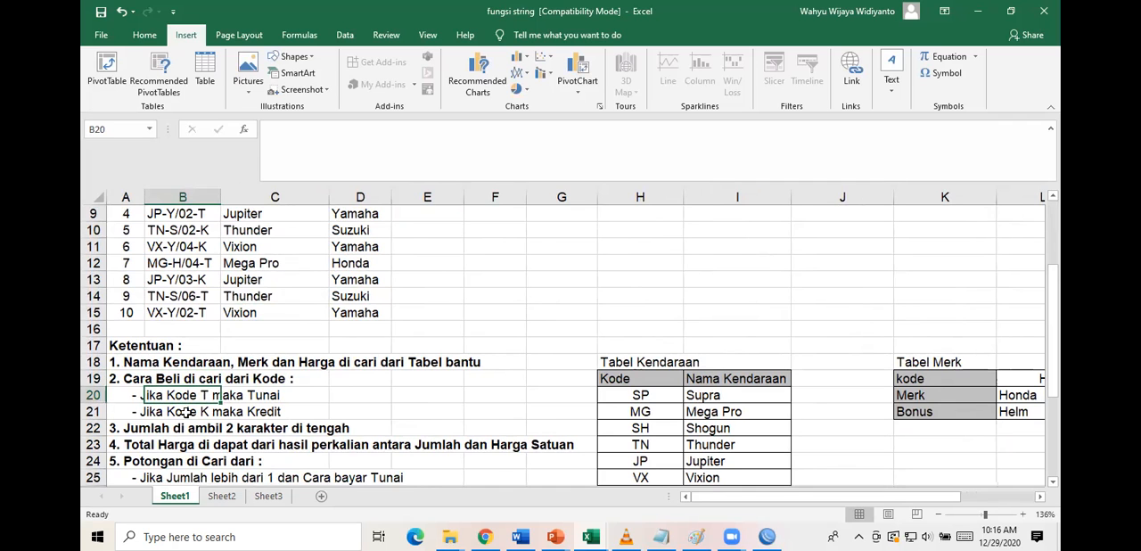
pyautogui.scroll(3, 540, 230)
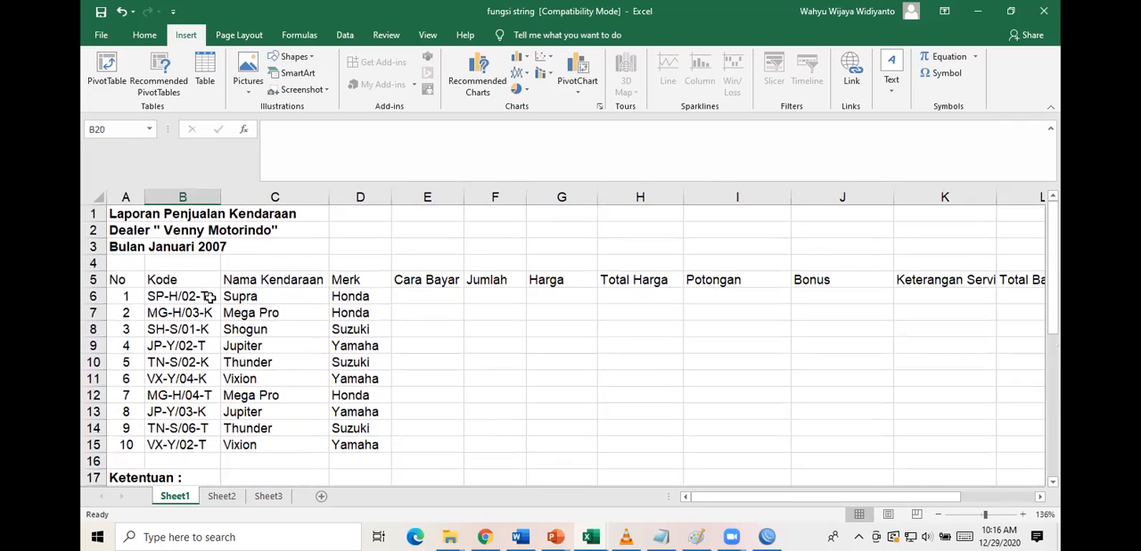
pyautogui.click(207, 295)
pyautogui.scroll(-2, 207, 296)
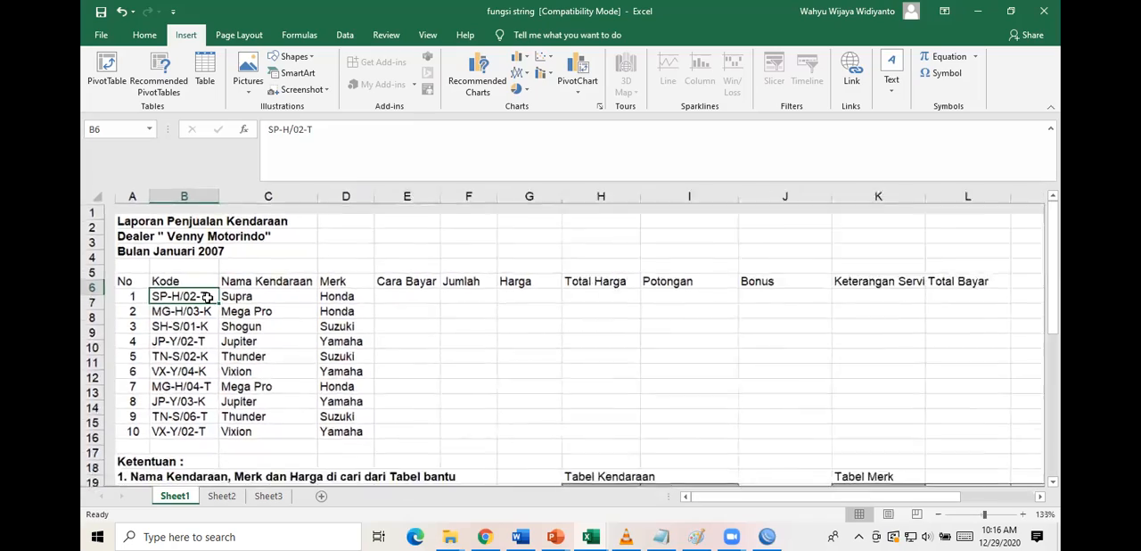
pyautogui.scroll(4, 206, 294)
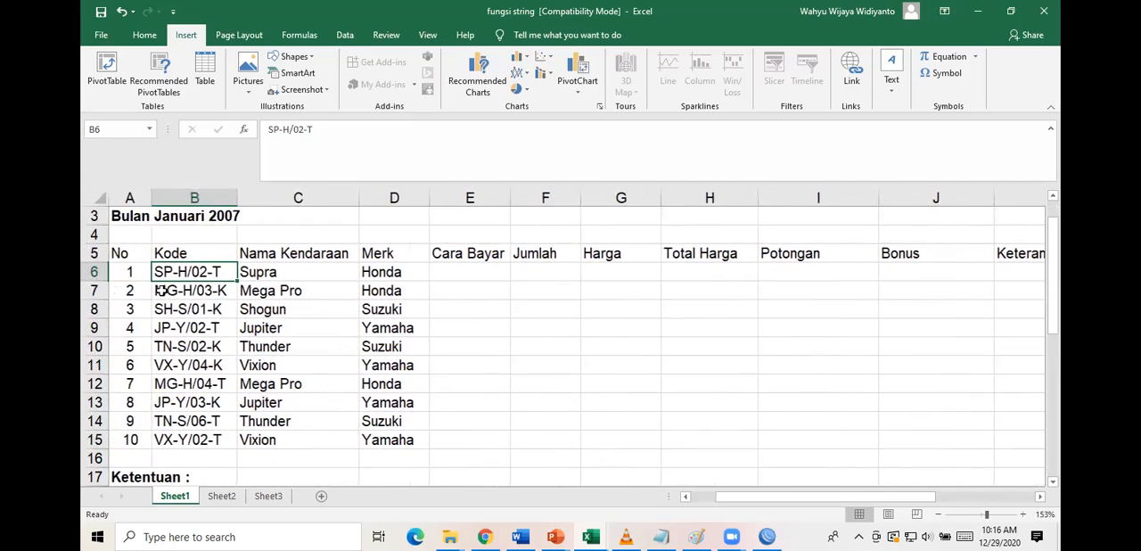
# Start an IF formula in cell E6 for the first vehicle's Cara Bayar.
pyautogui.click(457, 271)
pyautogui.write('=')
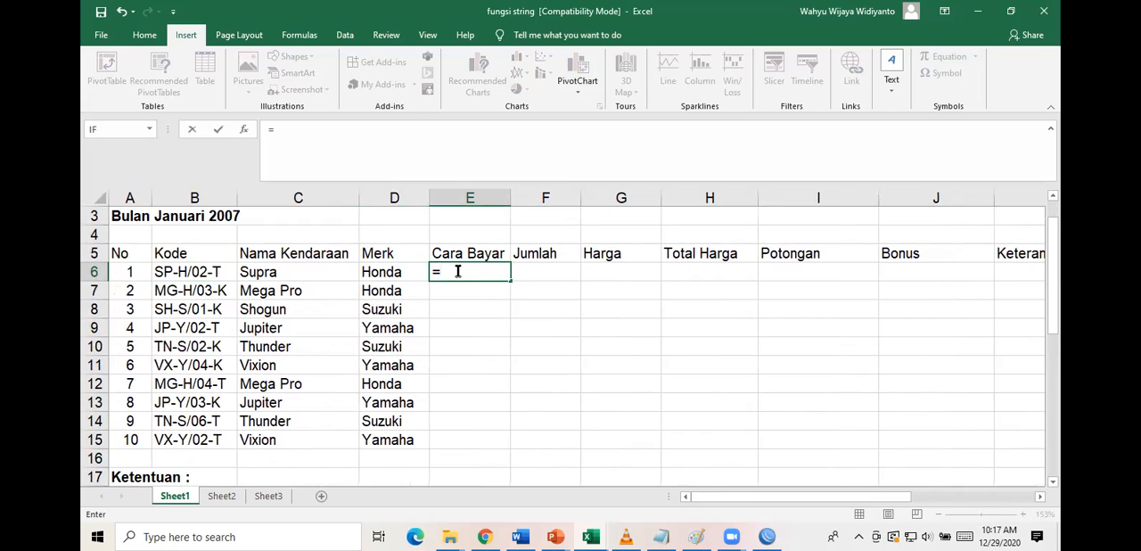
pyautogui.write('if(')
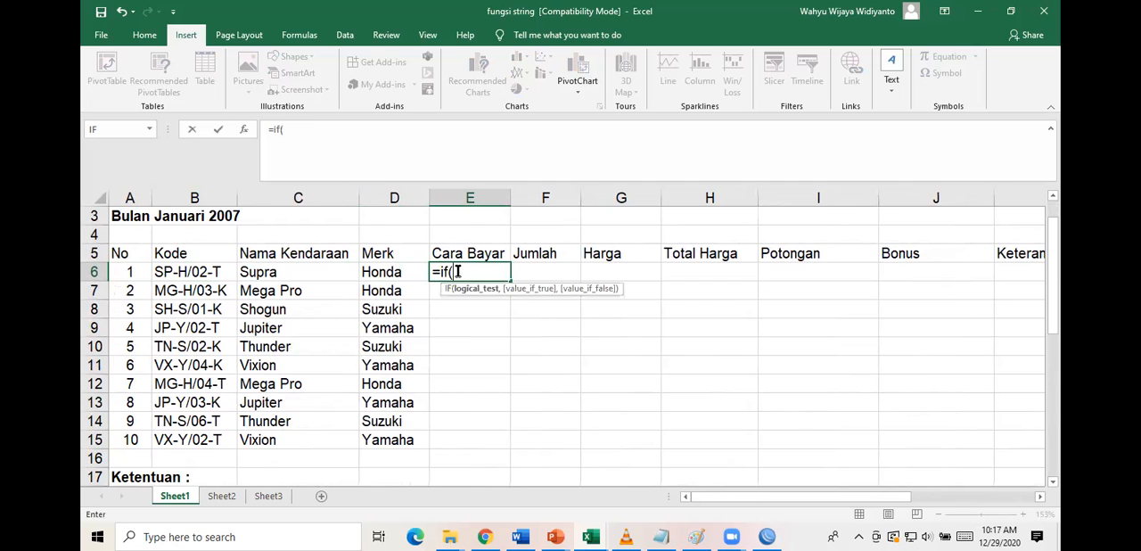
pyautogui.hotkey('alt', 'Tab')
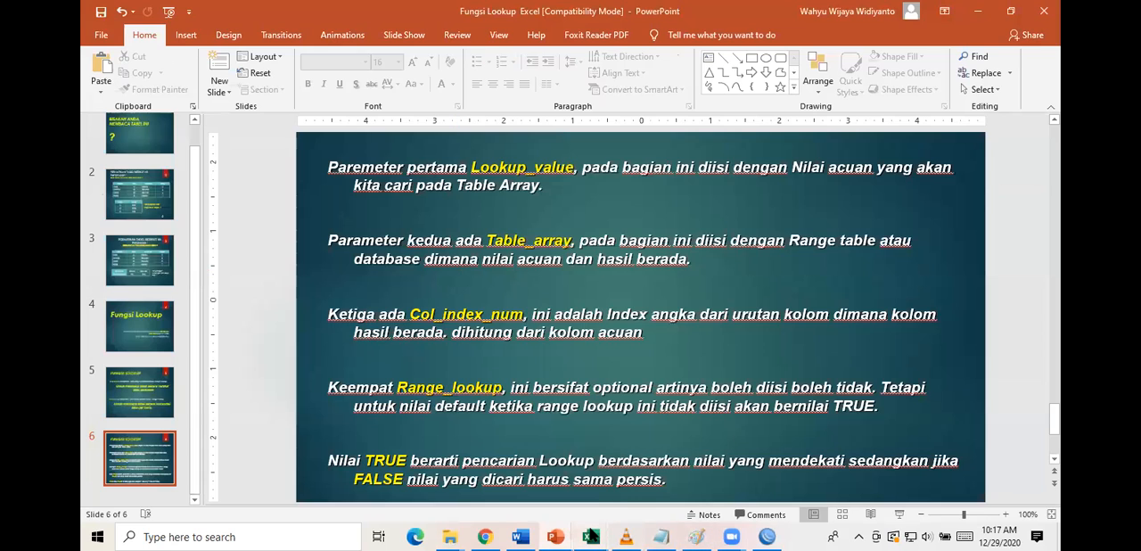
pyautogui.moveTo(590, 536)
pyautogui.click(486, 468)
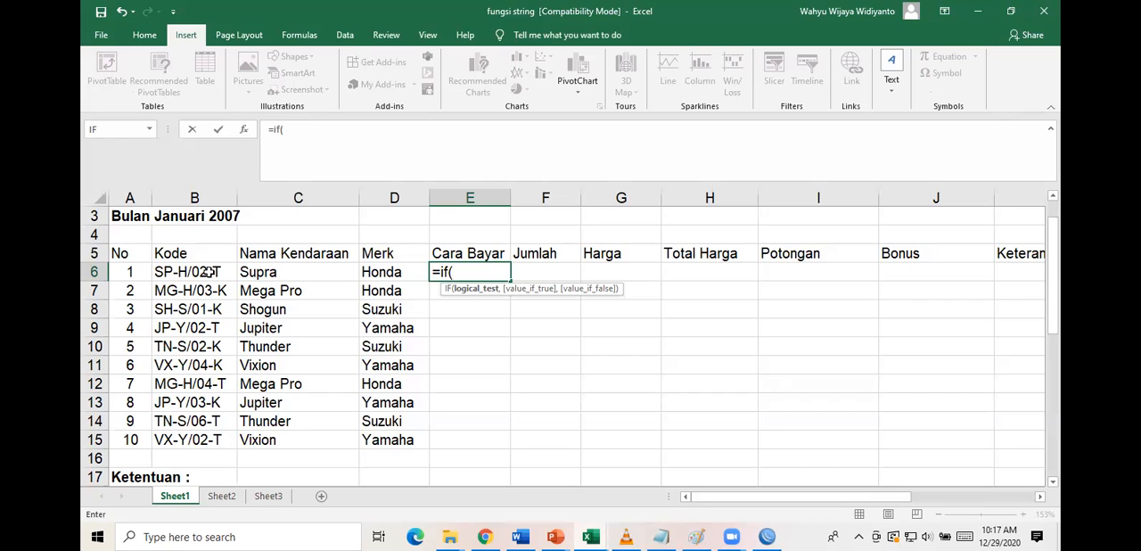
# Nest RIGHT(B6,1) as the start of the IF logical test in E6 to extract the Kode's last character.
pyautogui.write('r')
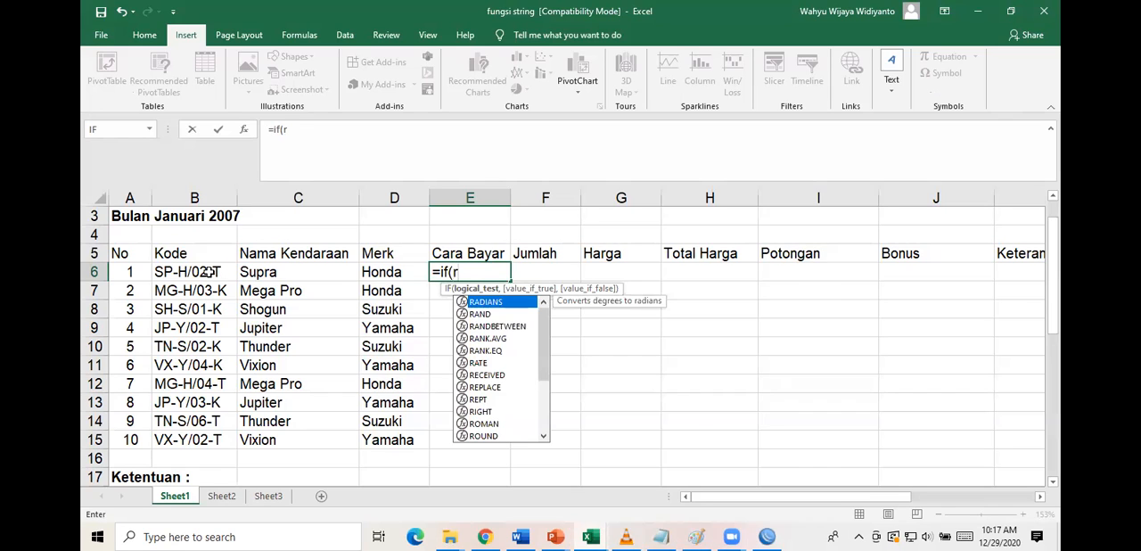
pyautogui.write('ig')
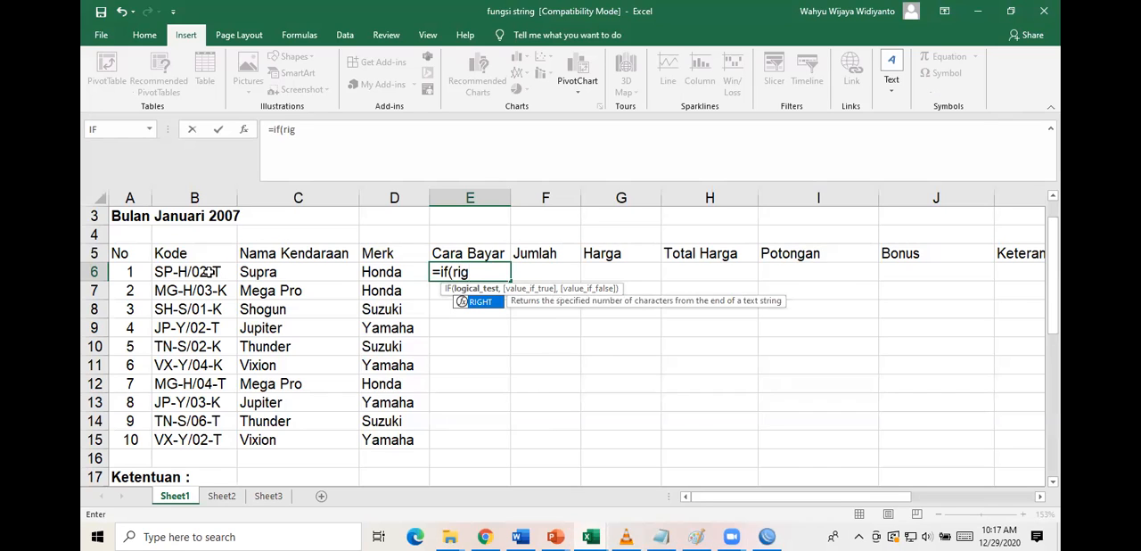
pyautogui.doubleClick(482, 304)
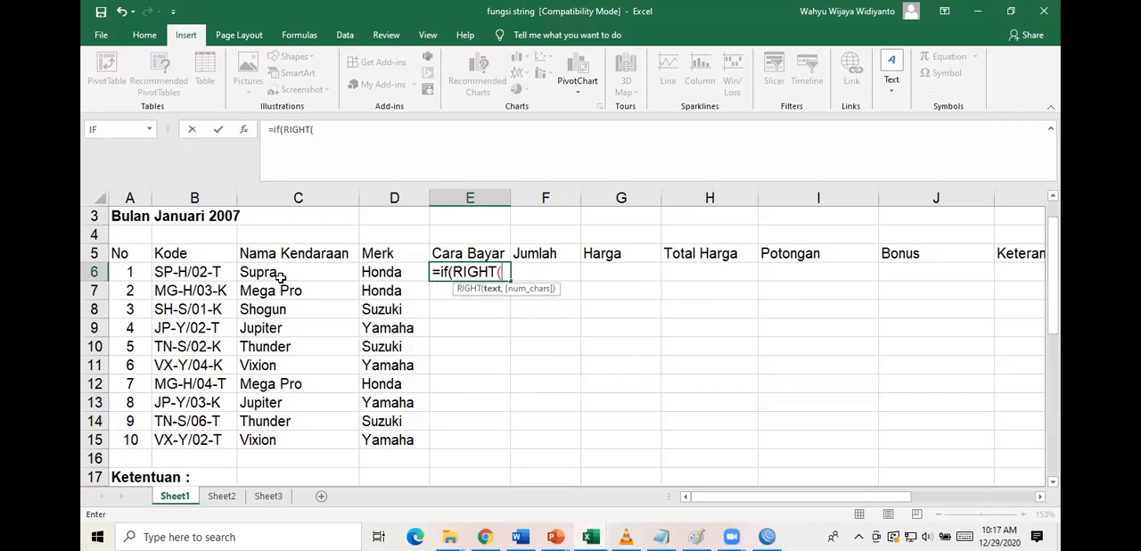
pyautogui.click(190, 274)
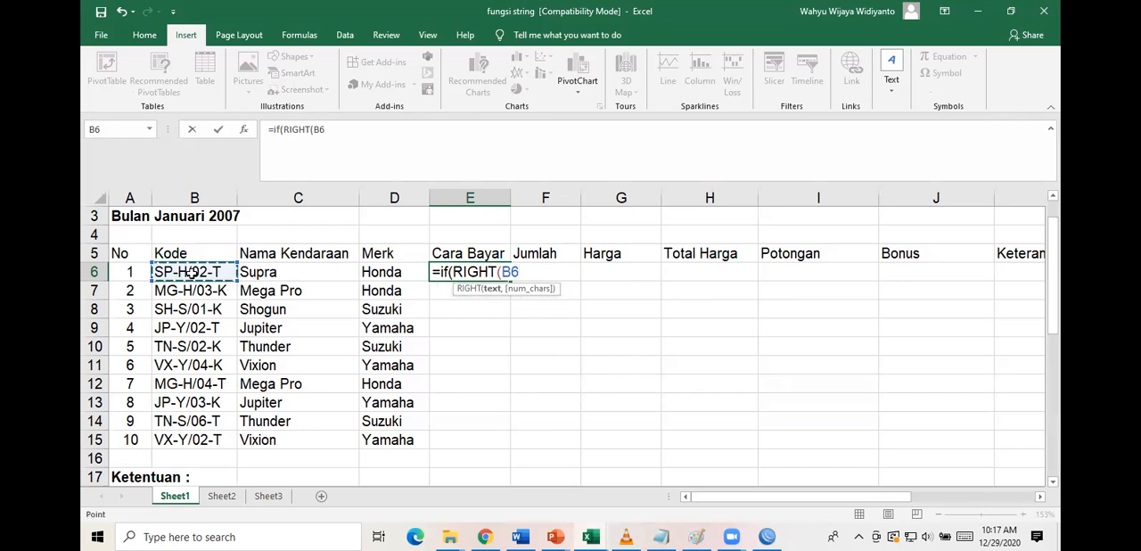
pyautogui.write(',1')
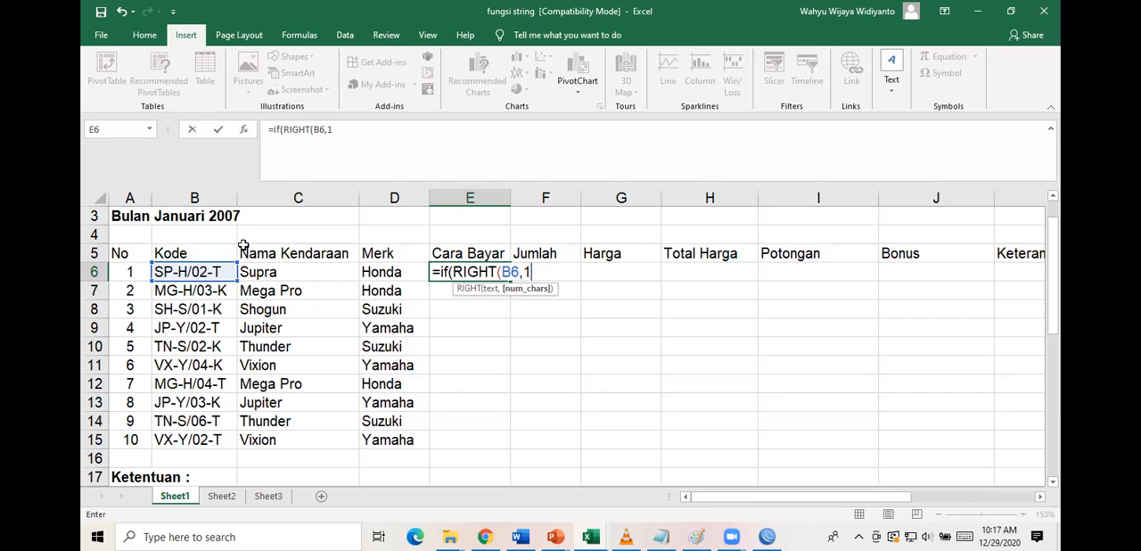
pyautogui.write('),')
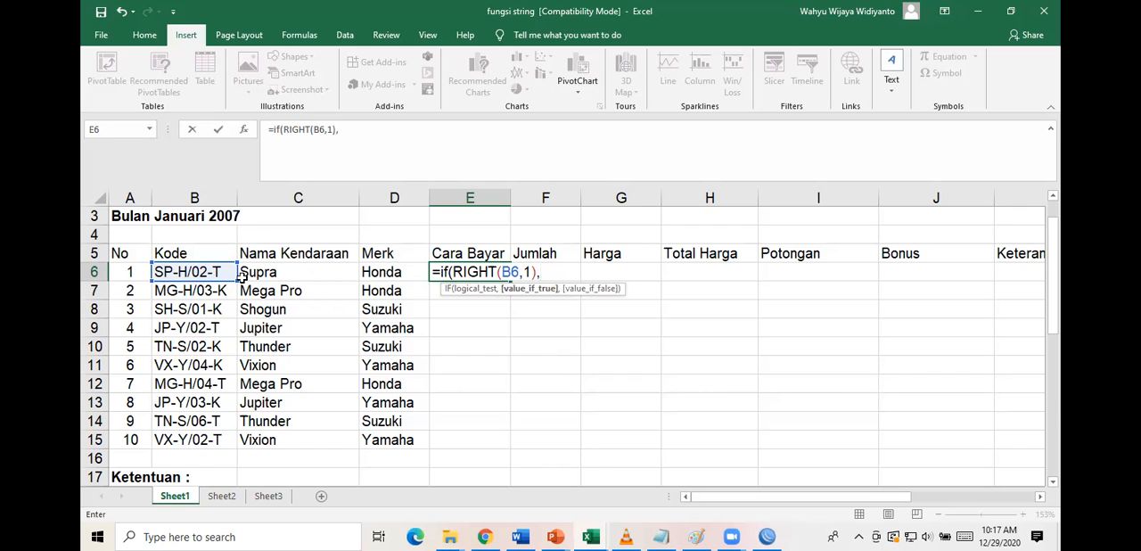
pyautogui.press('BackSpace')
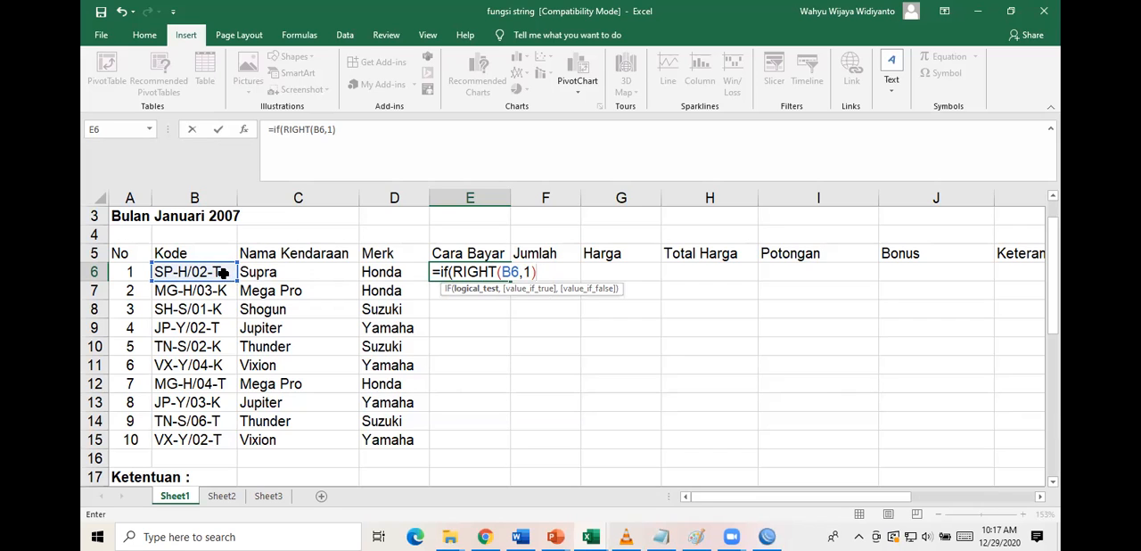
# Complete the IF logical test in E6 by comparing the extracted character with "T".
pyautogui.hscroll(3, 861, 365)
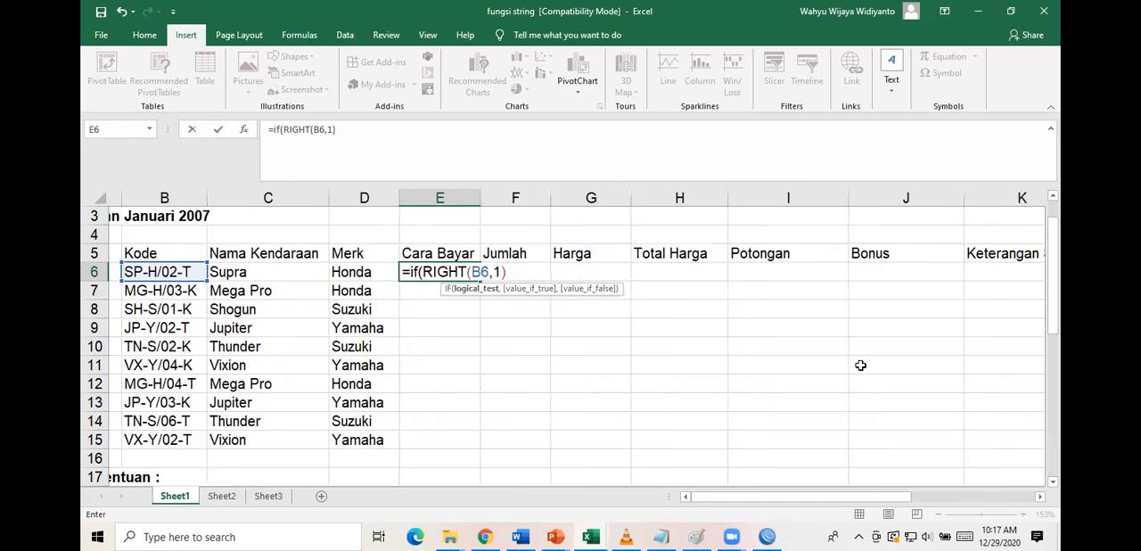
pyautogui.scroll(-2, 861, 366)
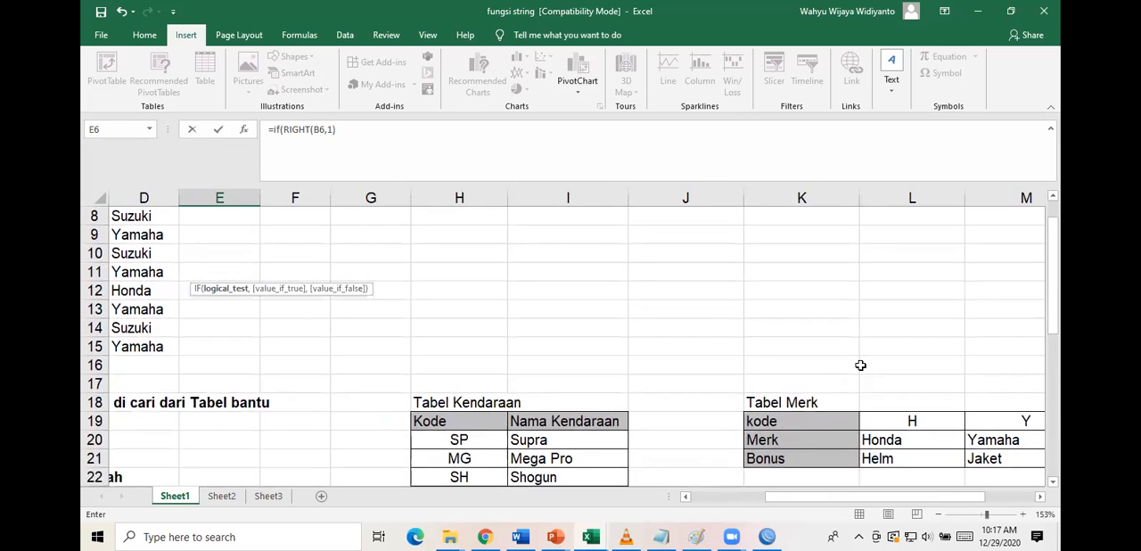
pyautogui.hscroll(-1, 860, 365)
pyautogui.scroll(3, 860, 365)
pyautogui.hscroll(-1, 860, 366)
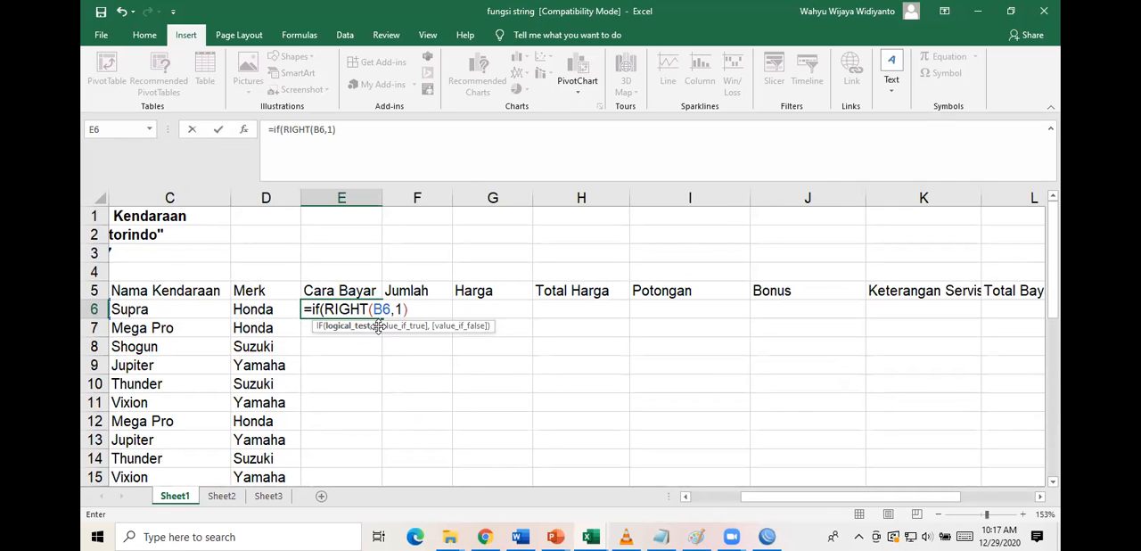
pyautogui.hscroll(-2, 247, 354)
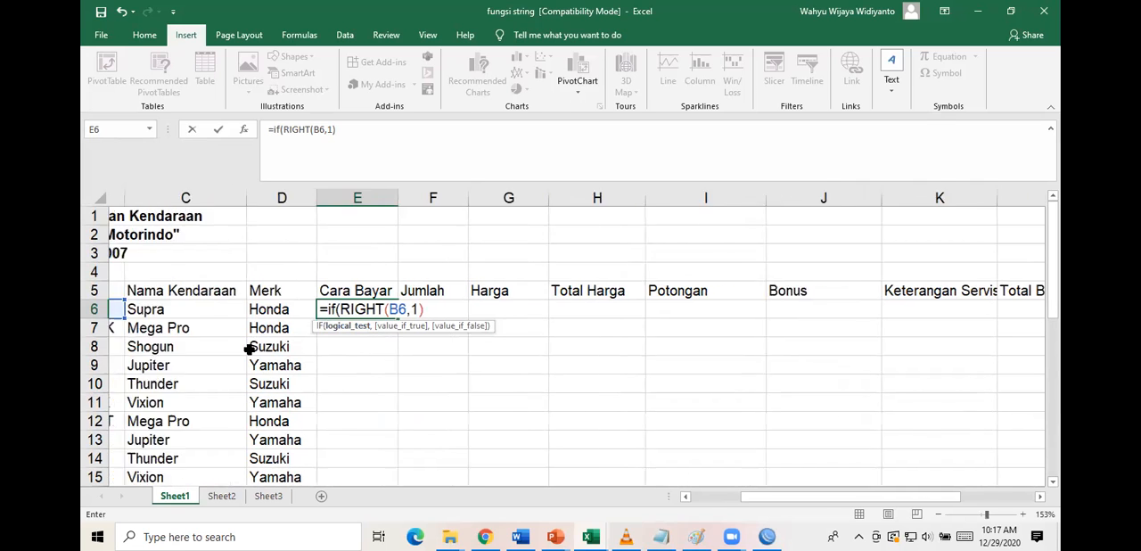
pyautogui.scroll(-1, 249, 350)
pyautogui.scroll(-1, 249, 348)
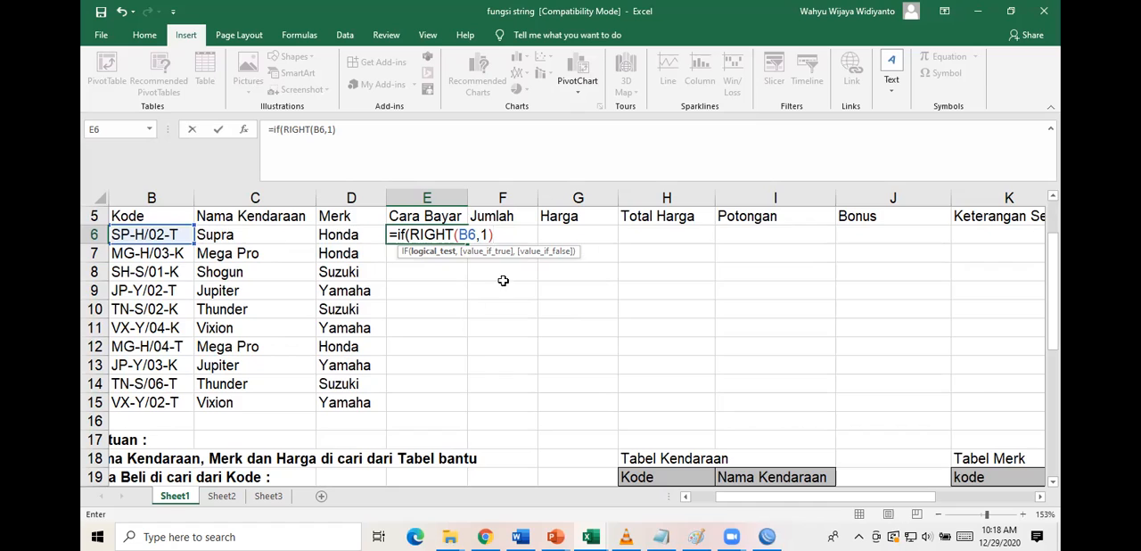
pyautogui.write('="T",')
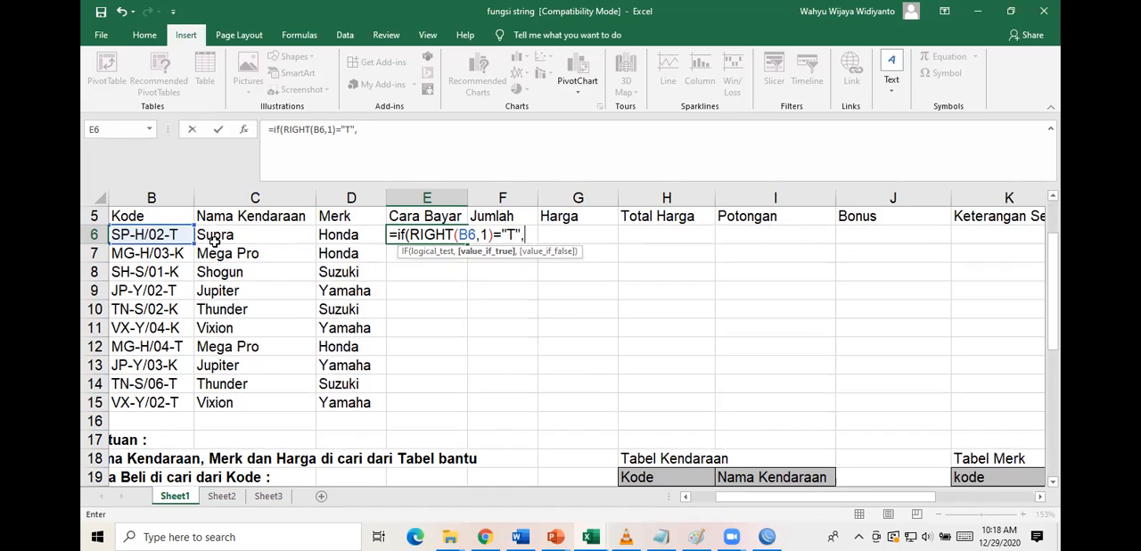
pyautogui.write('"Tunai","Kredit')
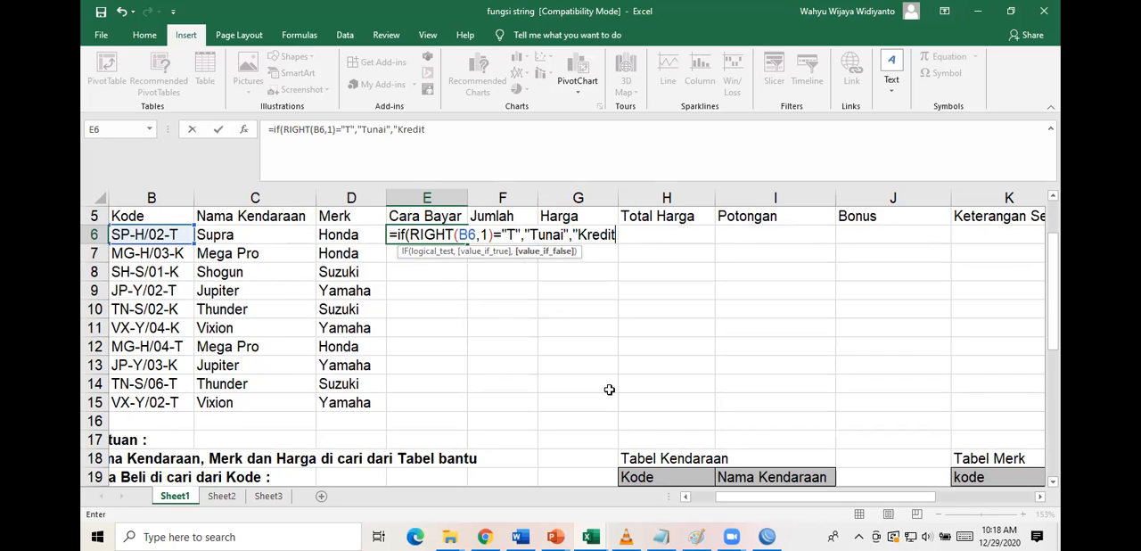
pyautogui.write('")')
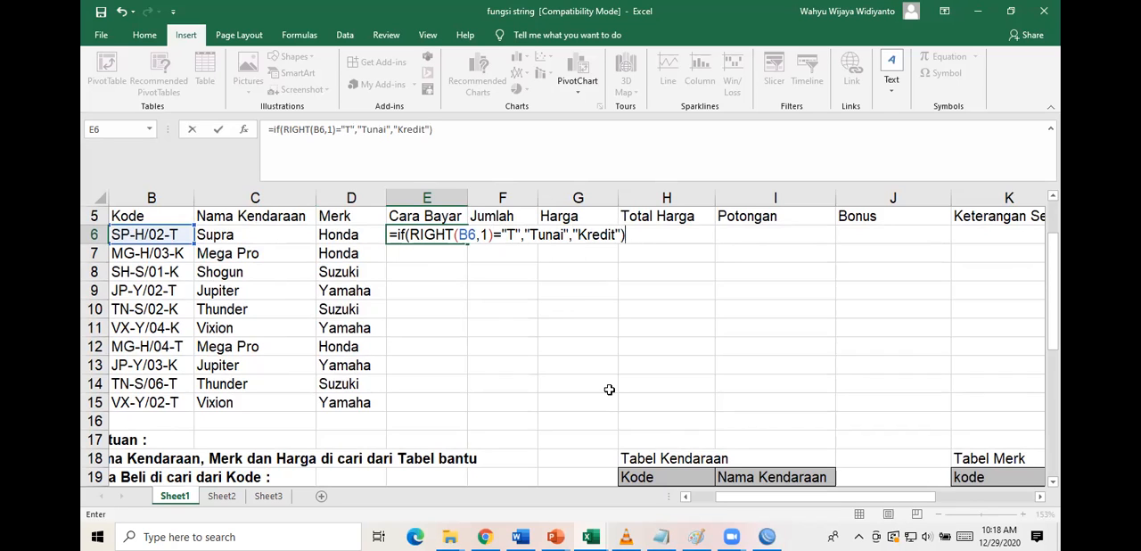
# Set the IF results to "Tunai" when true and "Kredit" when false, completing the formula in E6.
pyautogui.press('Return')
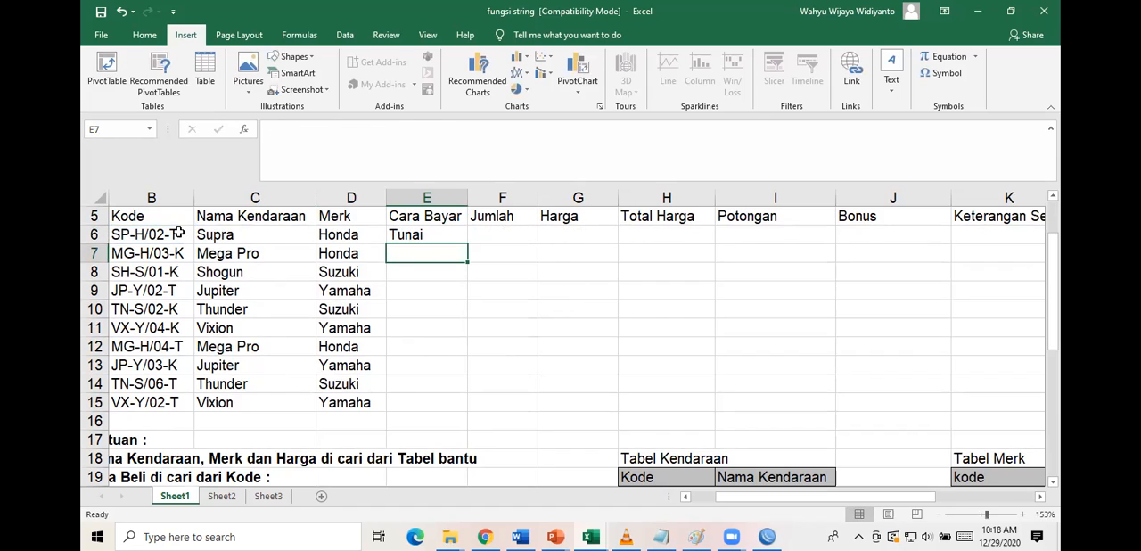
# Copy the E6 Cara Bayar formula down through E15 and check it against the Kode column.
pyautogui.click(461, 239)
pyautogui.moveTo(469, 243); pyautogui.dragTo(455, 408)
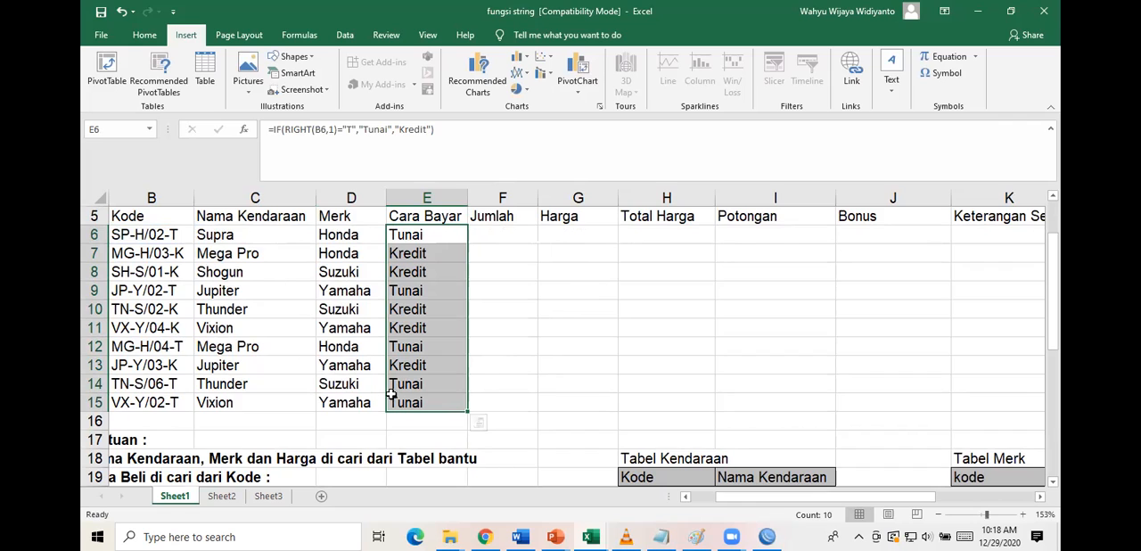
pyautogui.click(434, 233)
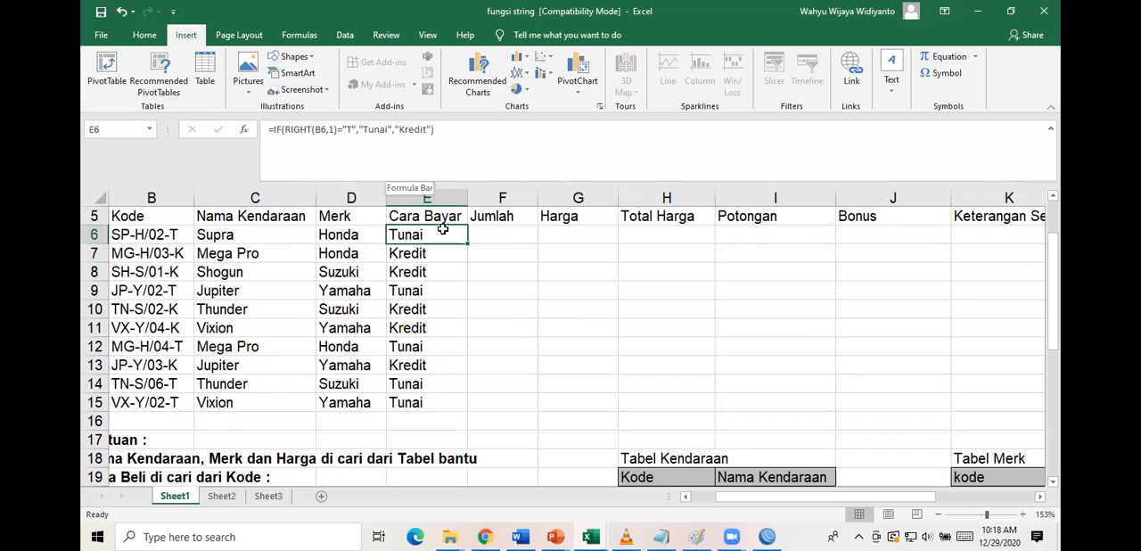
# Select the first Jumlah cell, F6, and review the Jumlah rule in the Ketentuan list.
pyautogui.click(507, 237)
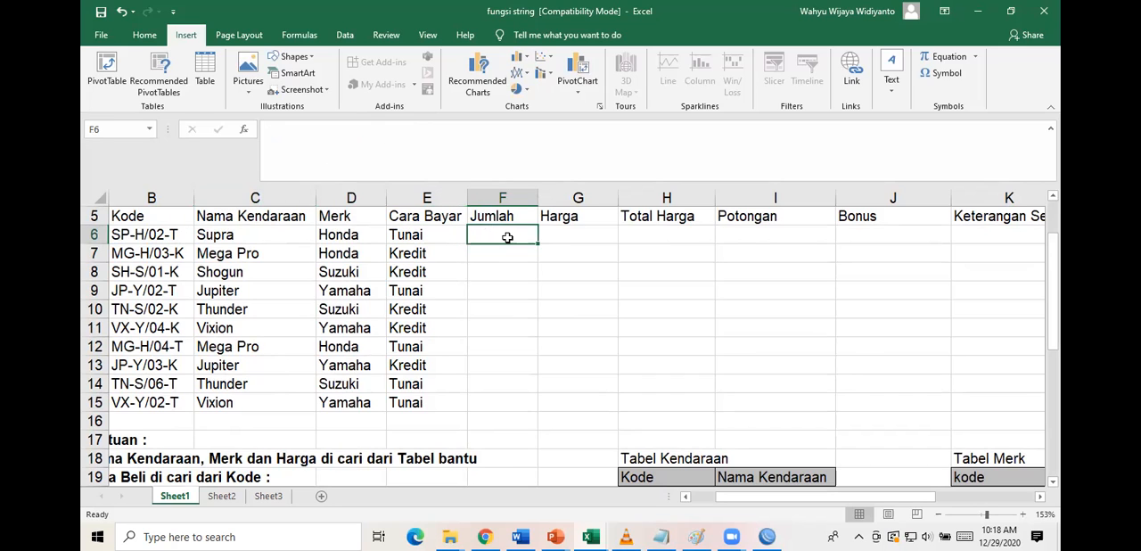
pyautogui.scroll(-2, 566, 364)
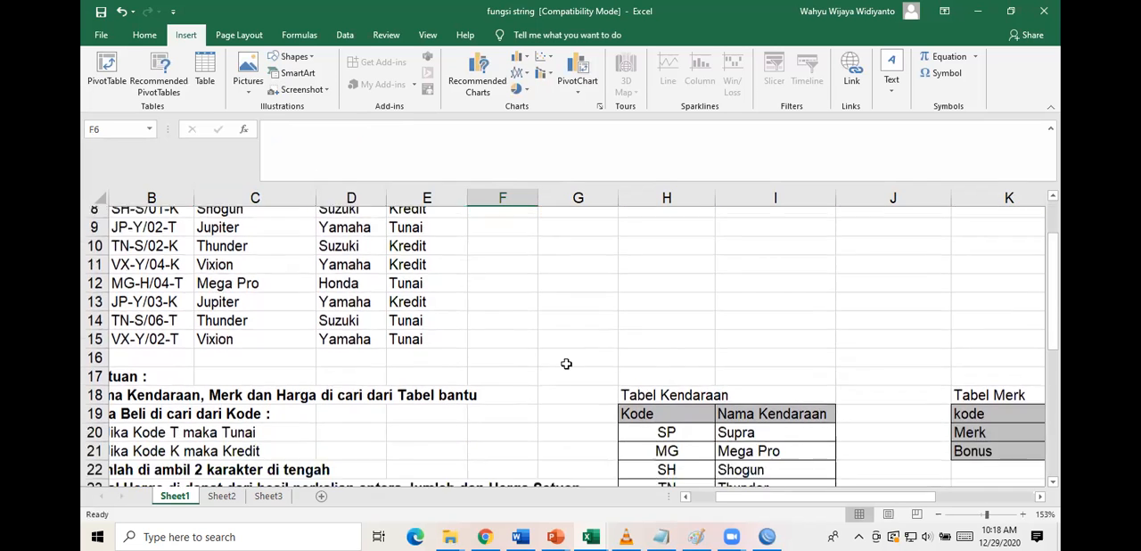
pyautogui.hscroll(-1, 360, 416)
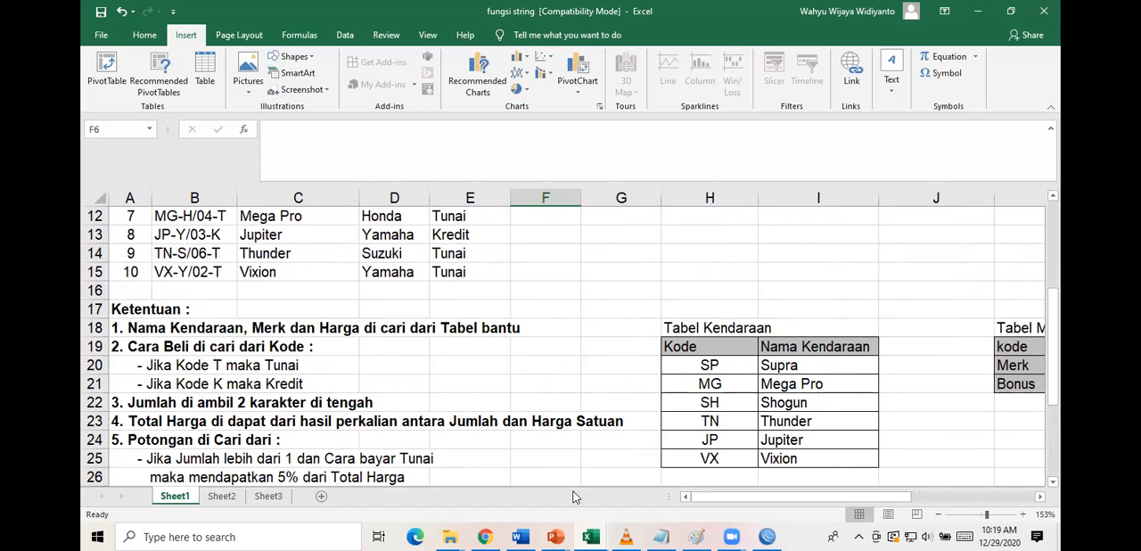
# Switch to the Fungsi String presentation in PowerPoint and highlight the VALUE definition on the FUNGSI STRING slide.
pyautogui.moveTo(555, 536)
pyautogui.click(640, 461)
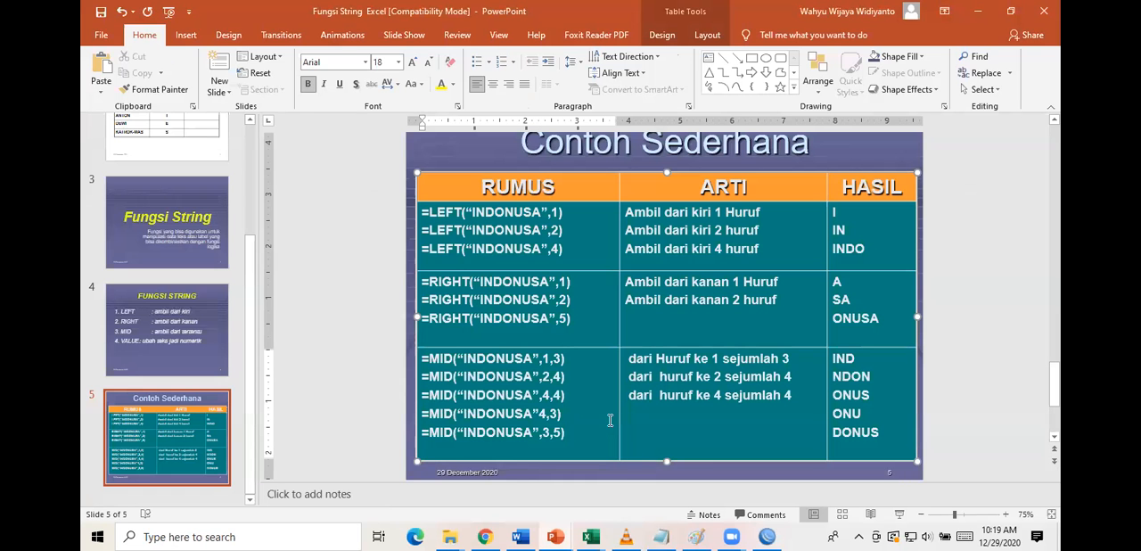
pyautogui.scroll(3, 640, 313)
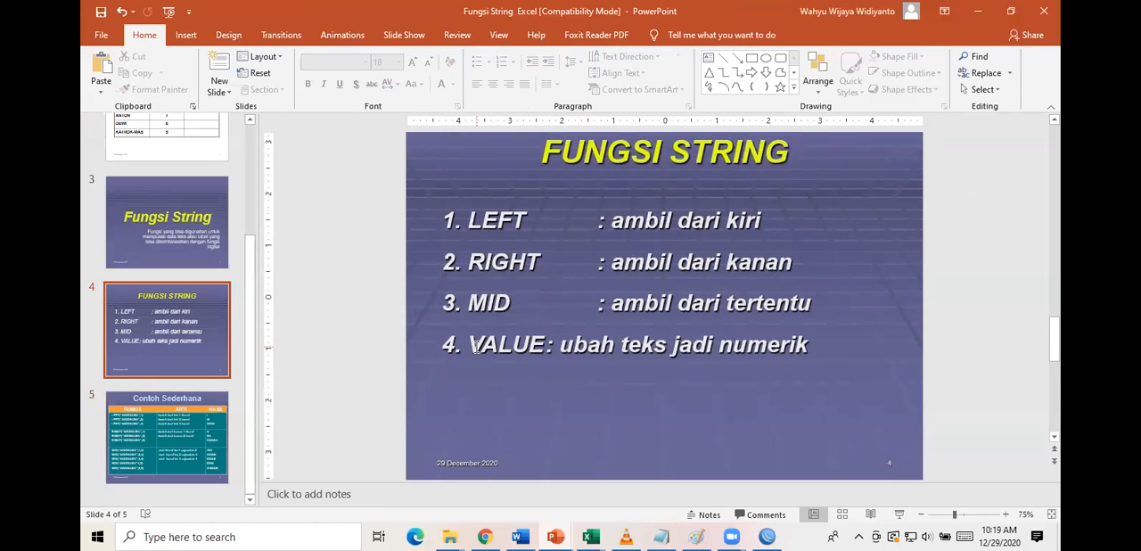
pyautogui.moveTo(472, 345); pyautogui.dragTo(808, 346)
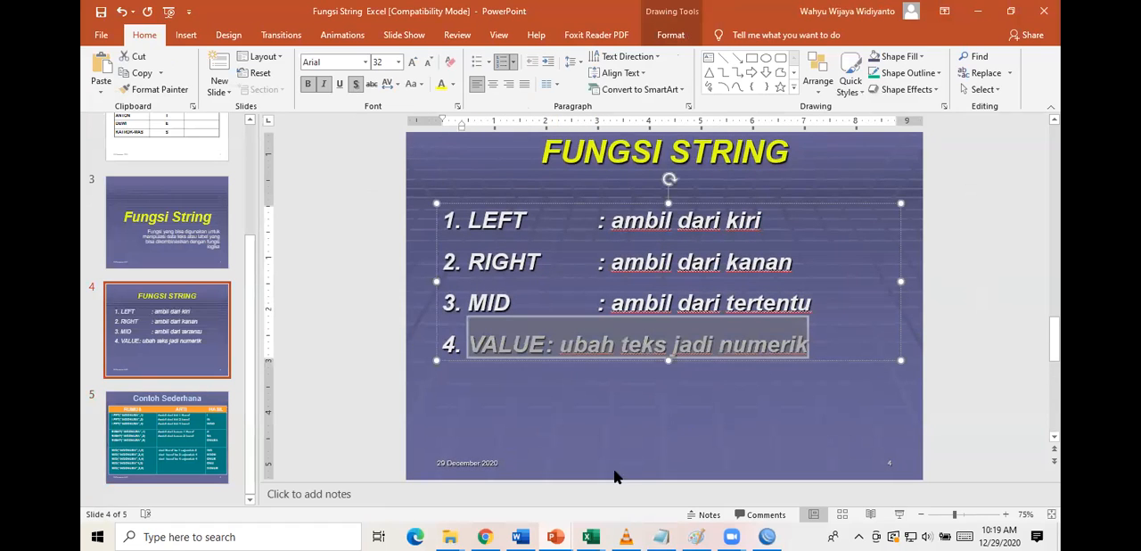
# Switch back to the fungsi string workbook in Excel and start a VALUE formula in F6 for Jumlah.
pyautogui.moveTo(589, 536)
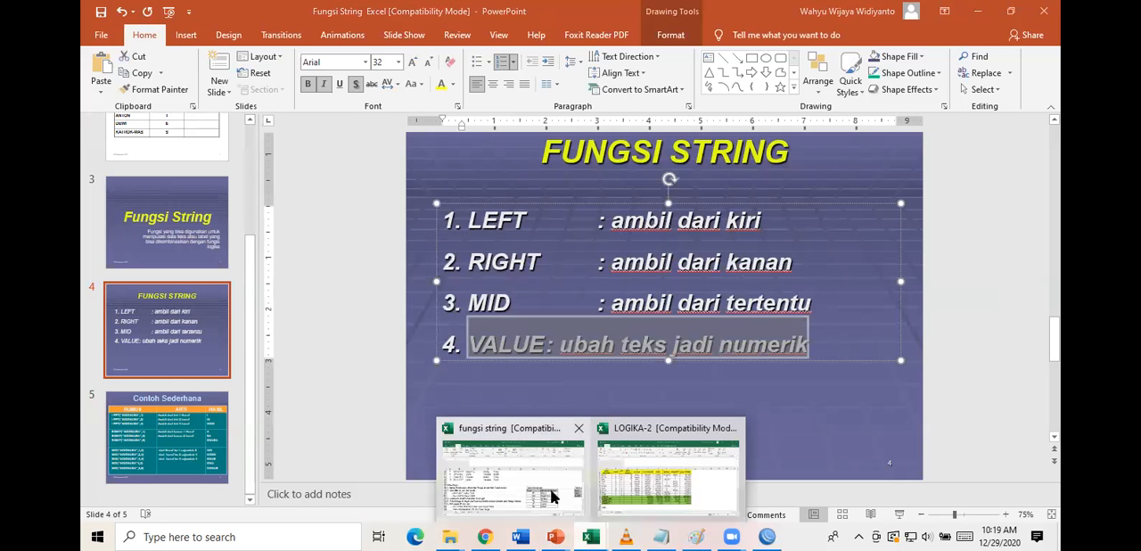
pyautogui.click(554, 496)
pyautogui.write('=va')
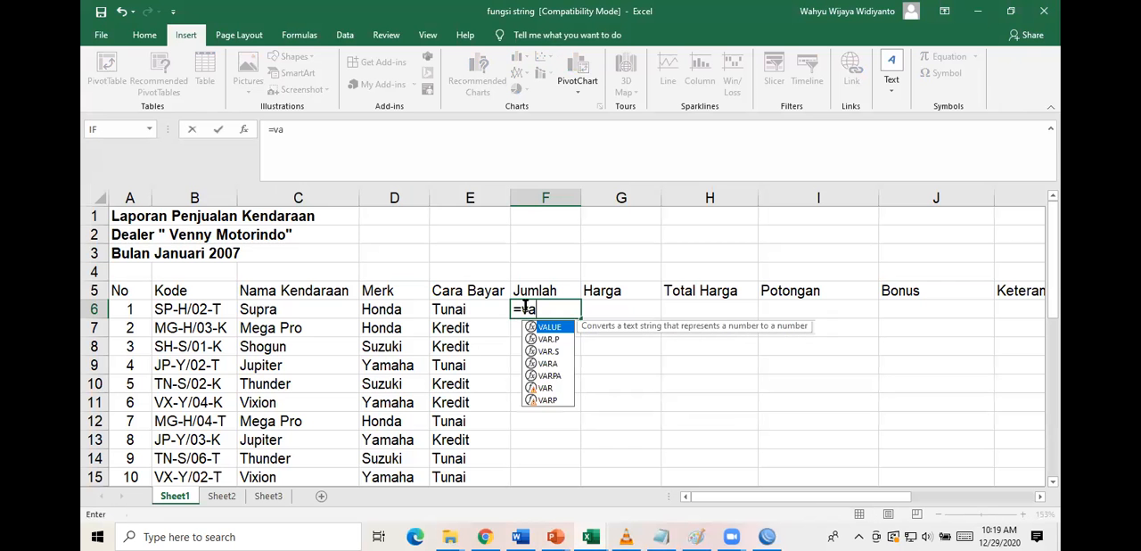
pyautogui.doubleClick(562, 327)
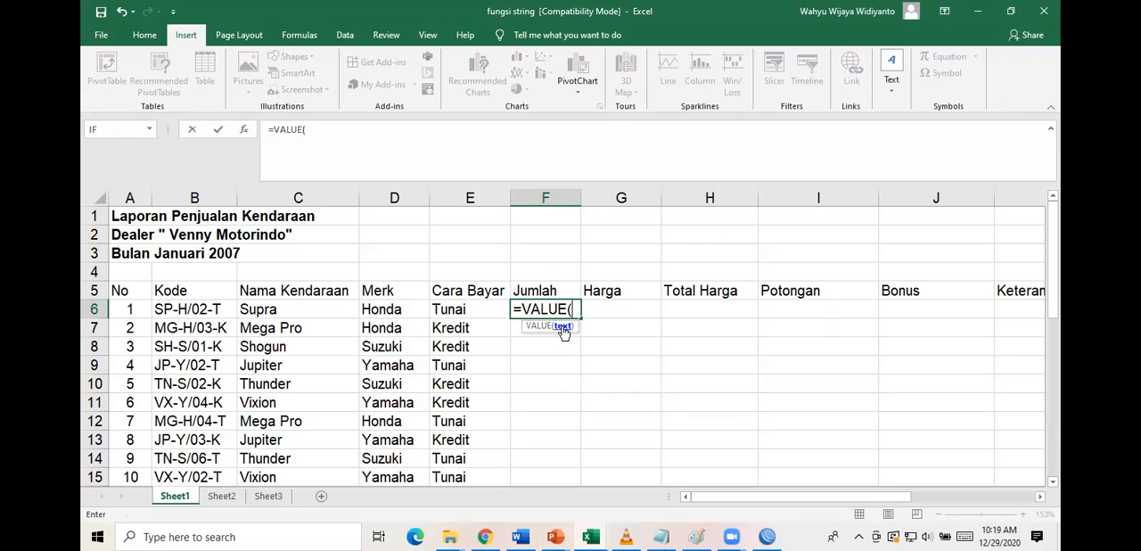
pyautogui.scroll(-1, 376, 398)
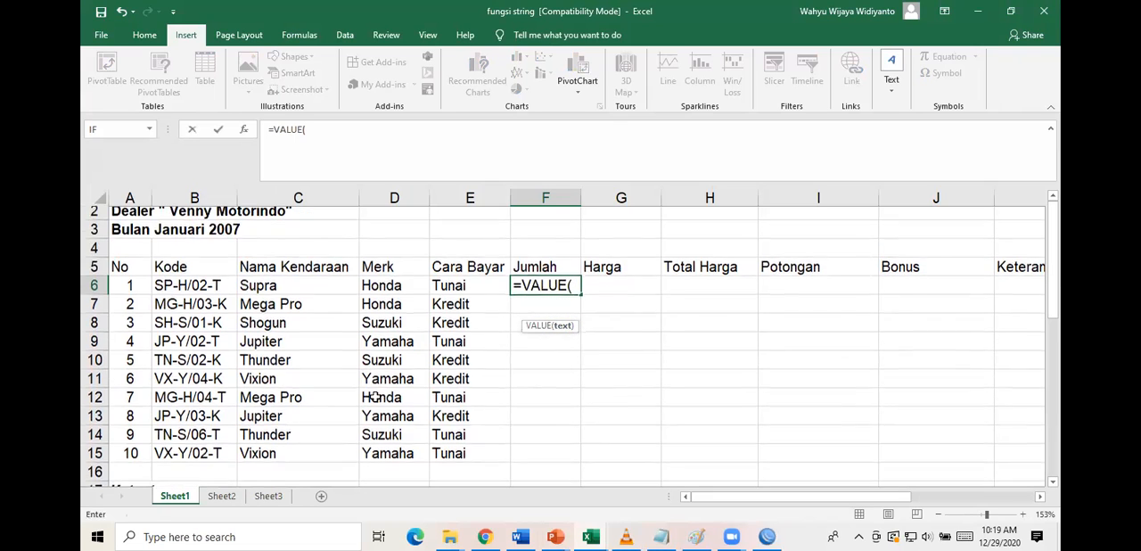
pyautogui.scroll(1, 376, 396)
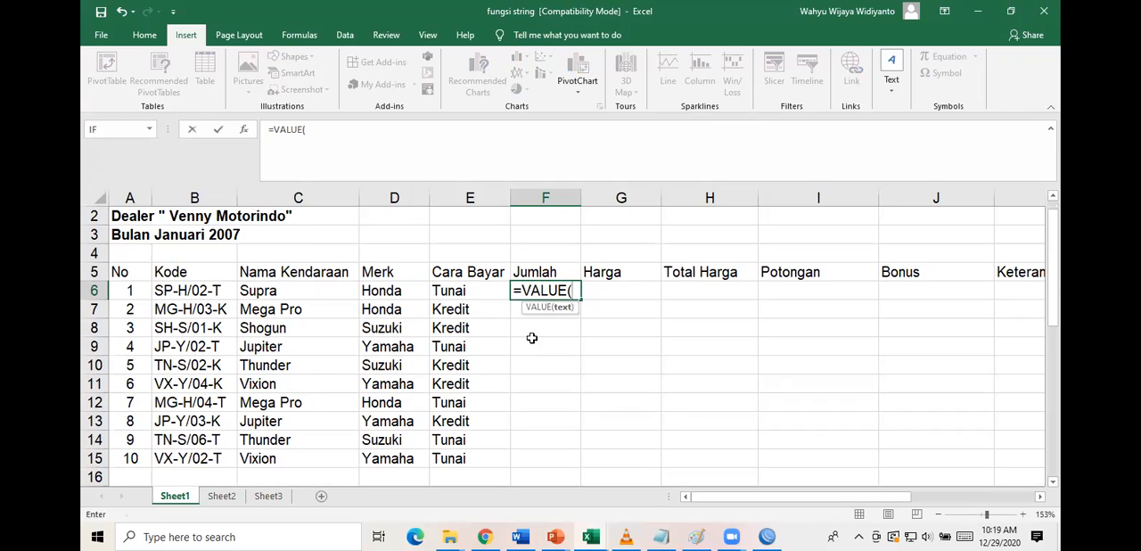
# Nest MID(B6,6,2) inside VALUE to take two characters from position 6 of the Kode, completing the formula in F6.
pyautogui.write('mid')
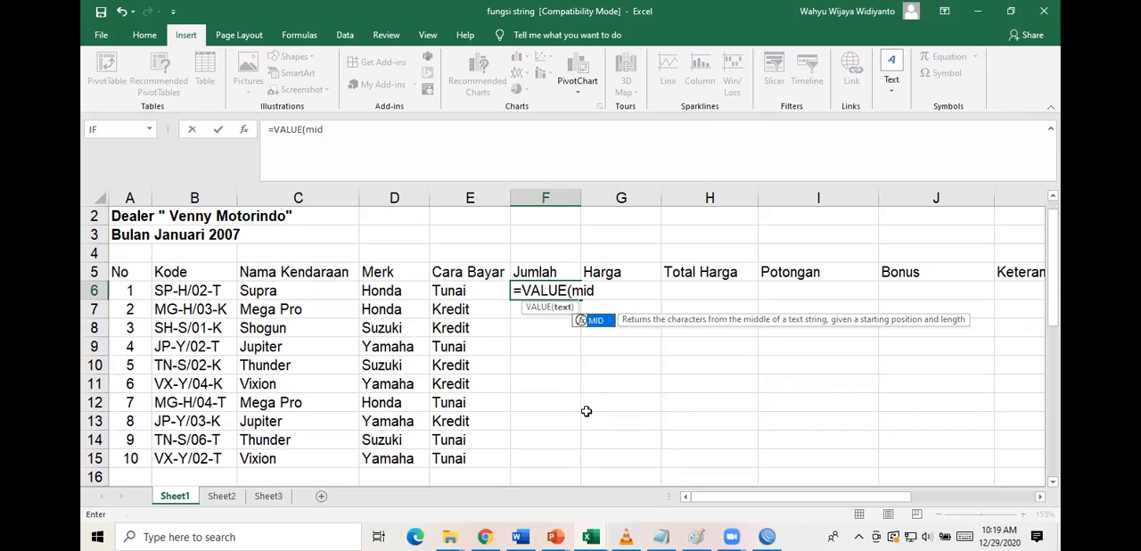
pyautogui.write('(')
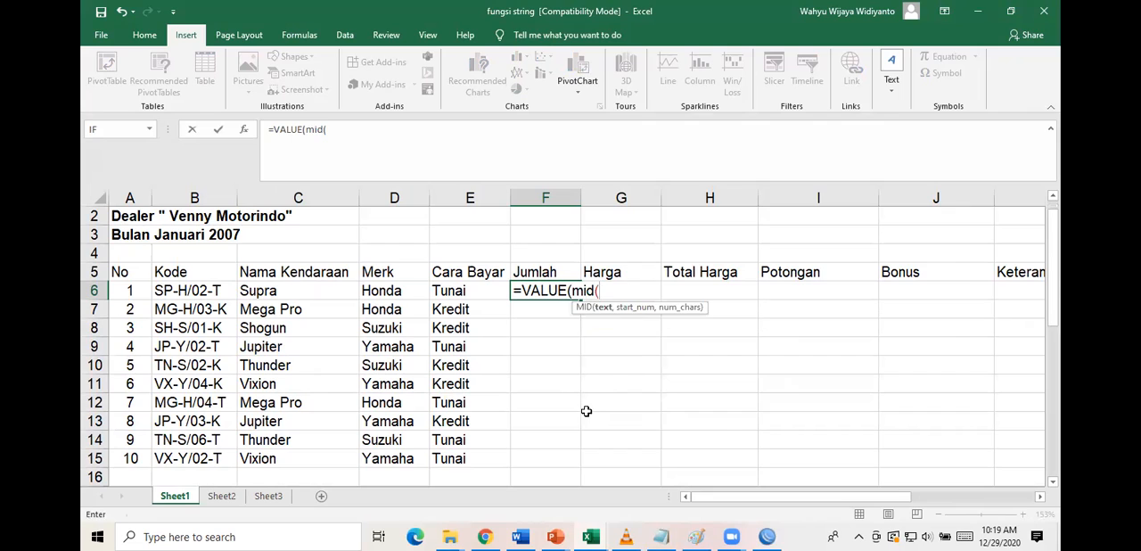
pyautogui.click(212, 291)
pyautogui.write(',6')
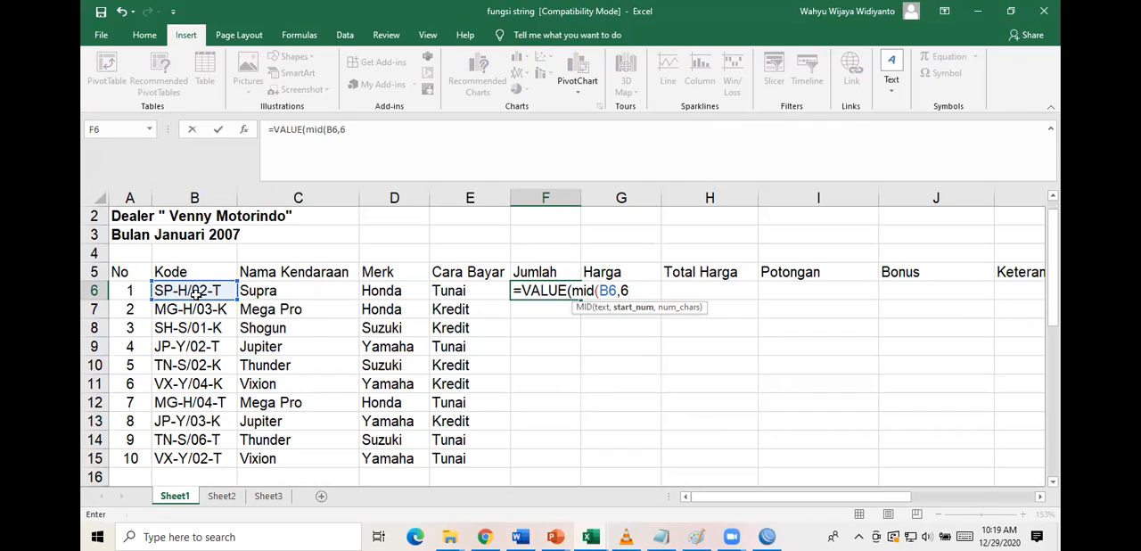
pyautogui.write(',2')
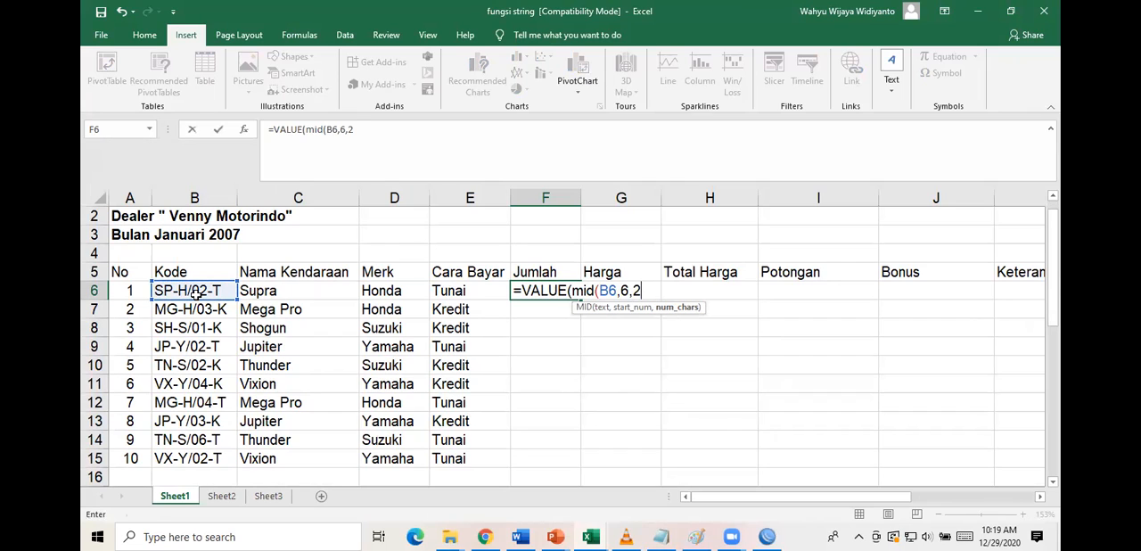
pyautogui.write(')')
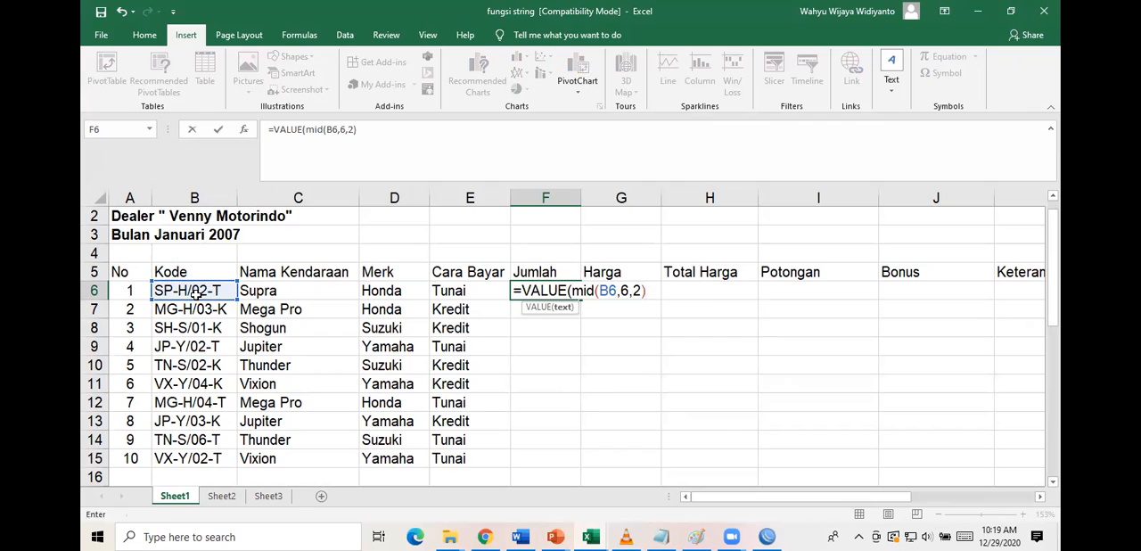
pyautogui.write(')')
pyautogui.press('Return')
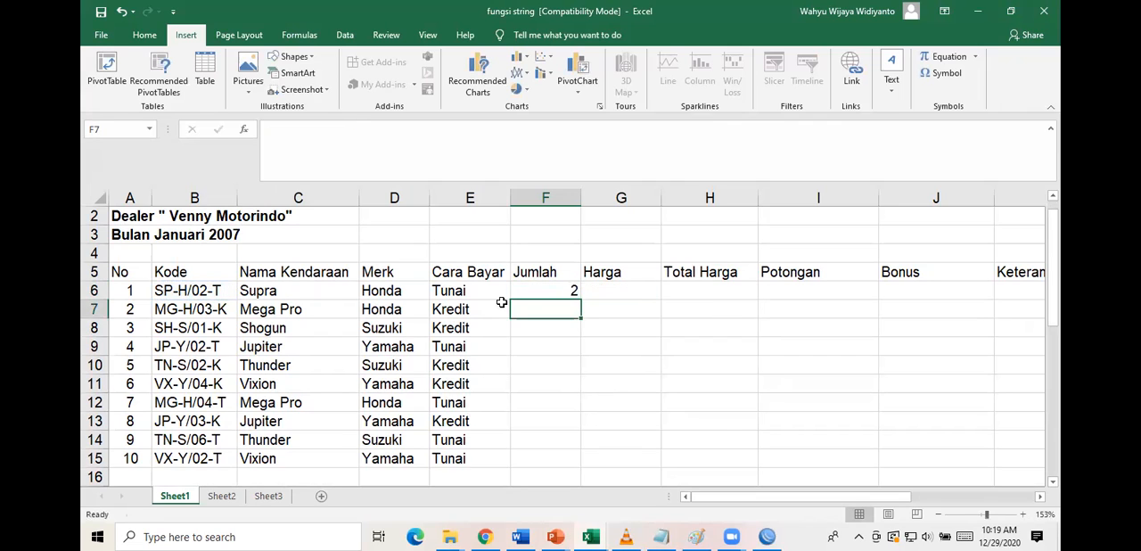
# Fill the Jumlah formula from F6 down to F15 and select the first Harga cell, G6.
pyautogui.click(545, 292)
pyautogui.moveTo(580, 301); pyautogui.dragTo(578, 469)
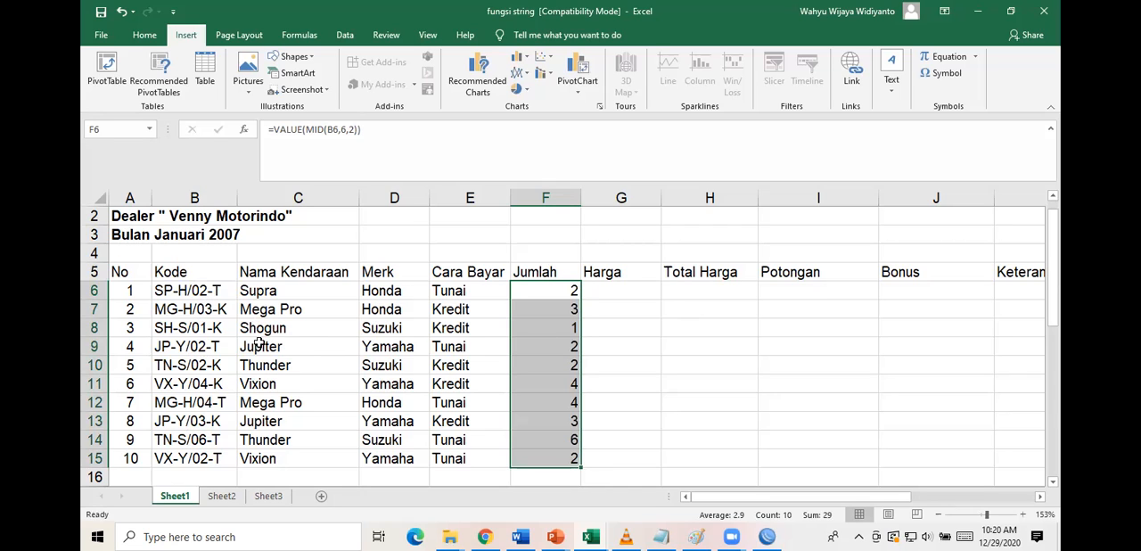
pyautogui.click(649, 292)
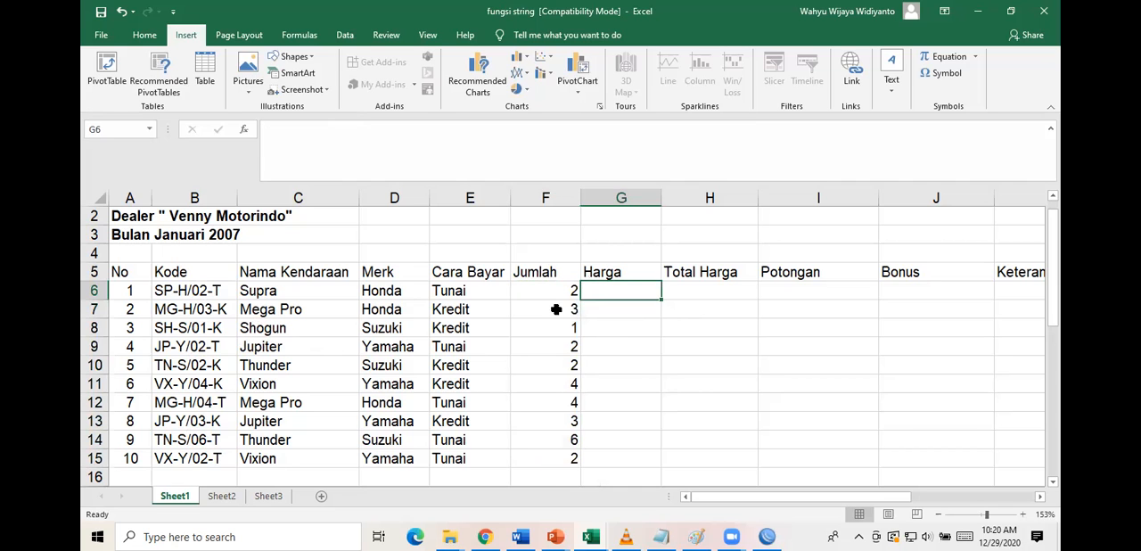
# Review the Ketentuan rules for Harga and locate the Tabel Harga below the report.
pyautogui.scroll(-5, 373, 392)
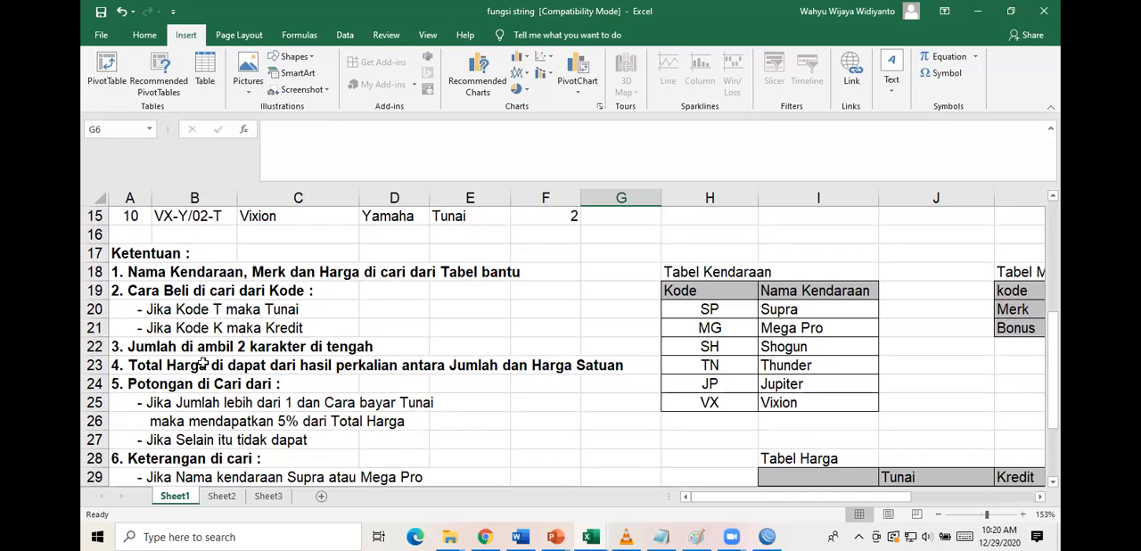
pyautogui.scroll(5, 405, 340)
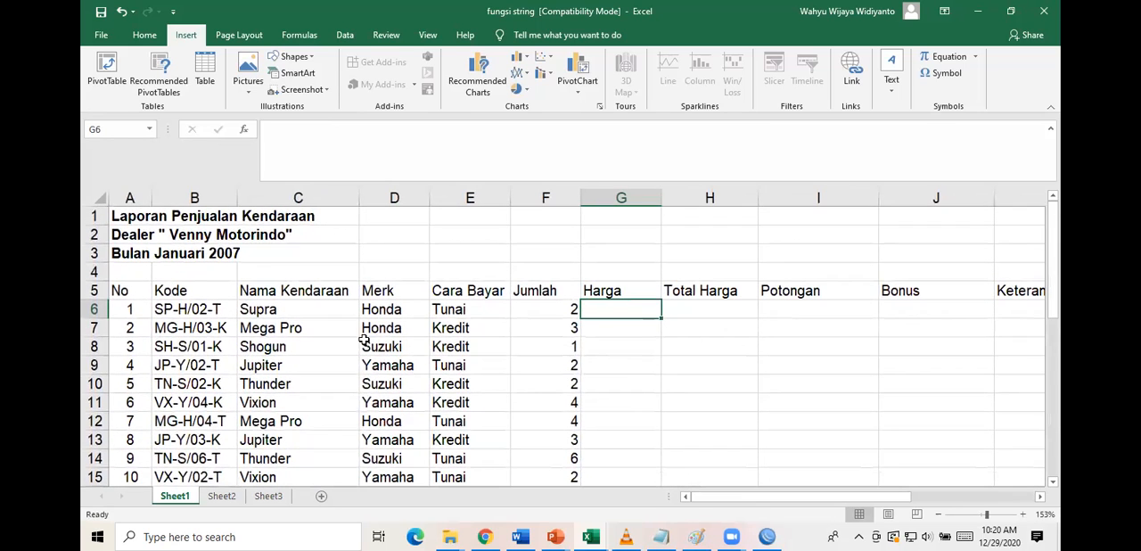
pyautogui.scroll(-3, 614, 354)
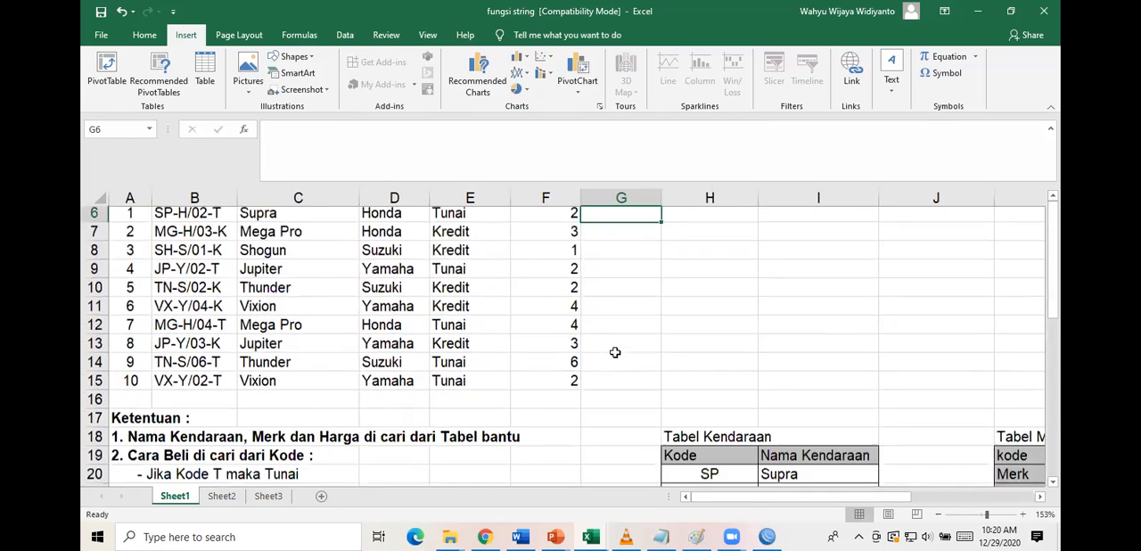
pyautogui.scroll(-5, 614, 352)
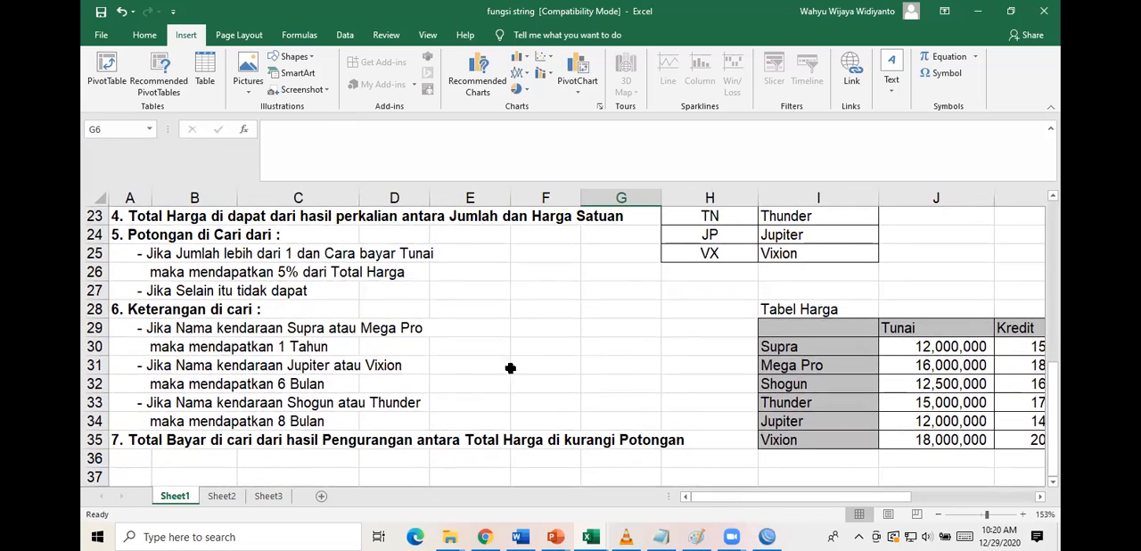
pyautogui.scroll(2, 399, 367)
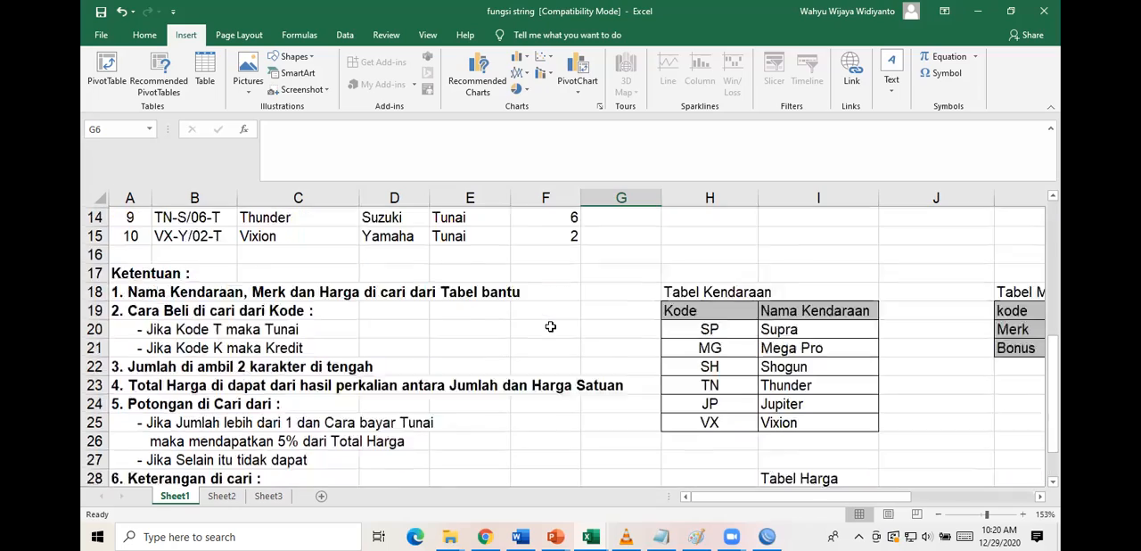
pyautogui.scroll(2, 551, 327)
pyautogui.scroll(-2, 551, 327)
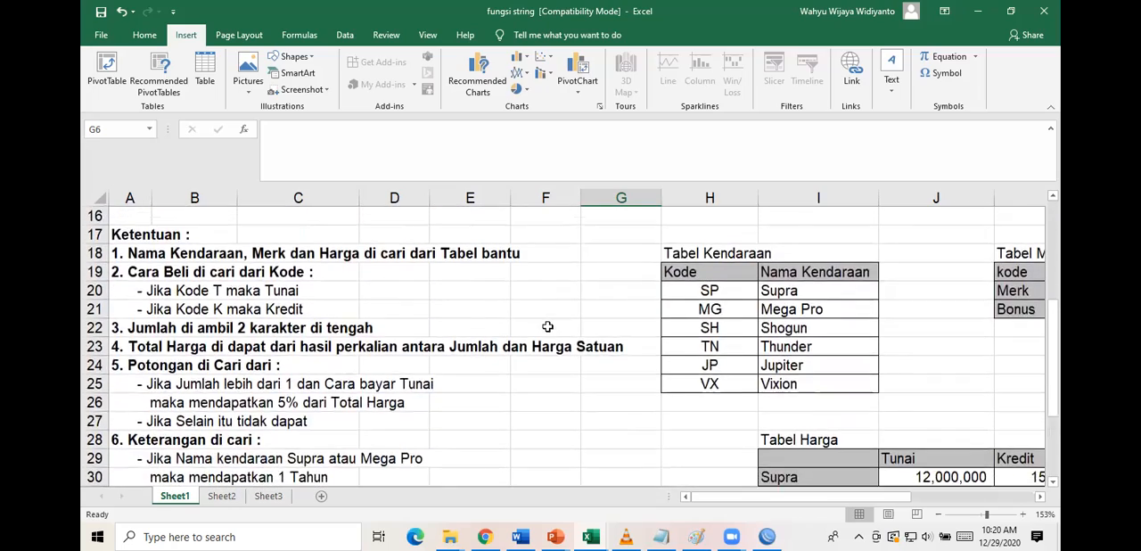
pyautogui.hscroll(3, 549, 326)
pyautogui.scroll(-2, 549, 327)
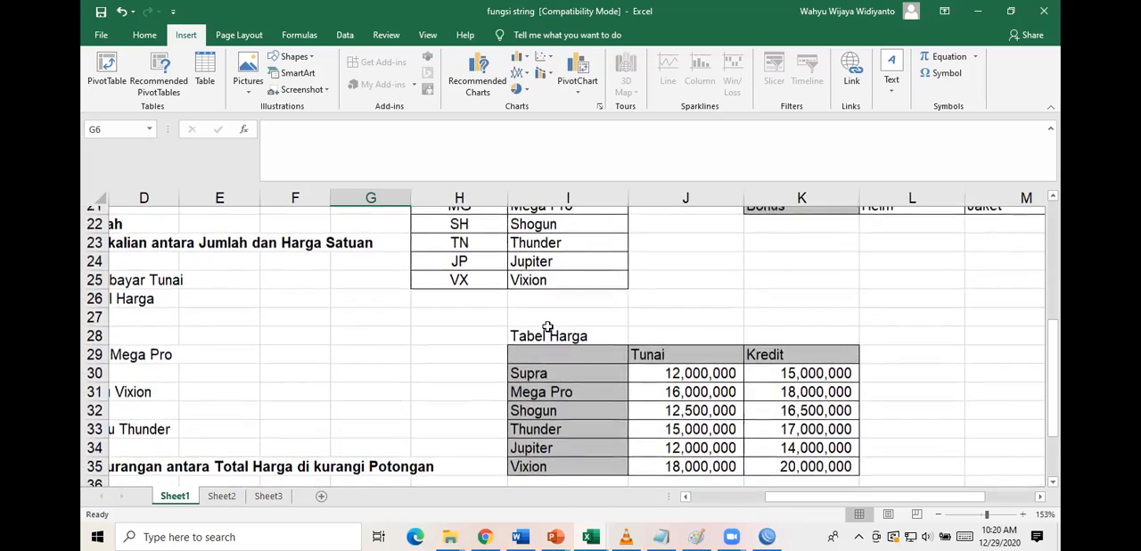
# Examine the Tunai and Kredit prices for Supra in Tabel Harga and compare the table's layout with the report's Harga column.
pyautogui.click(712, 367)
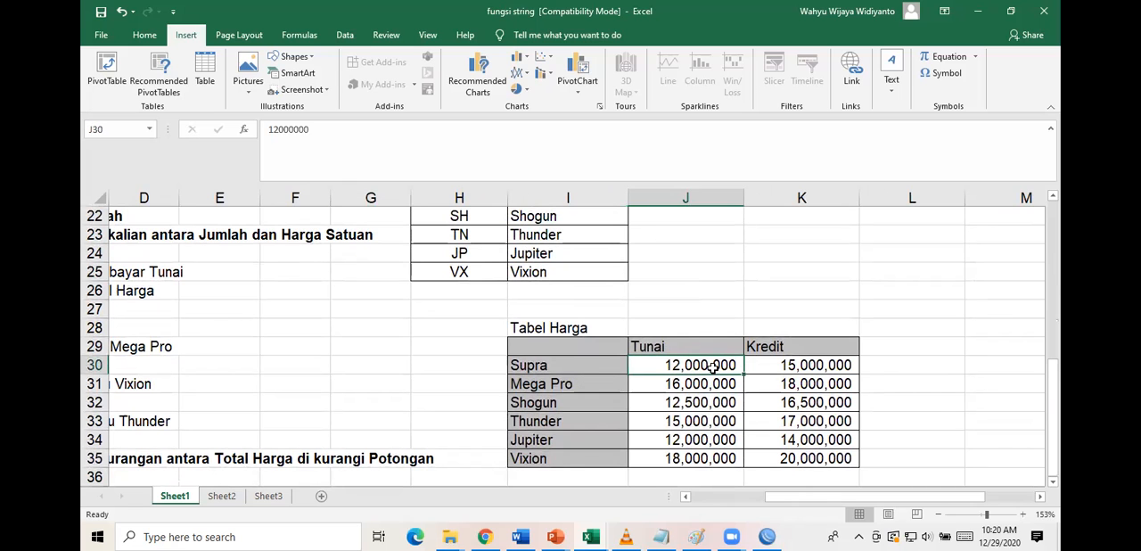
pyautogui.scroll(1, 545, 332)
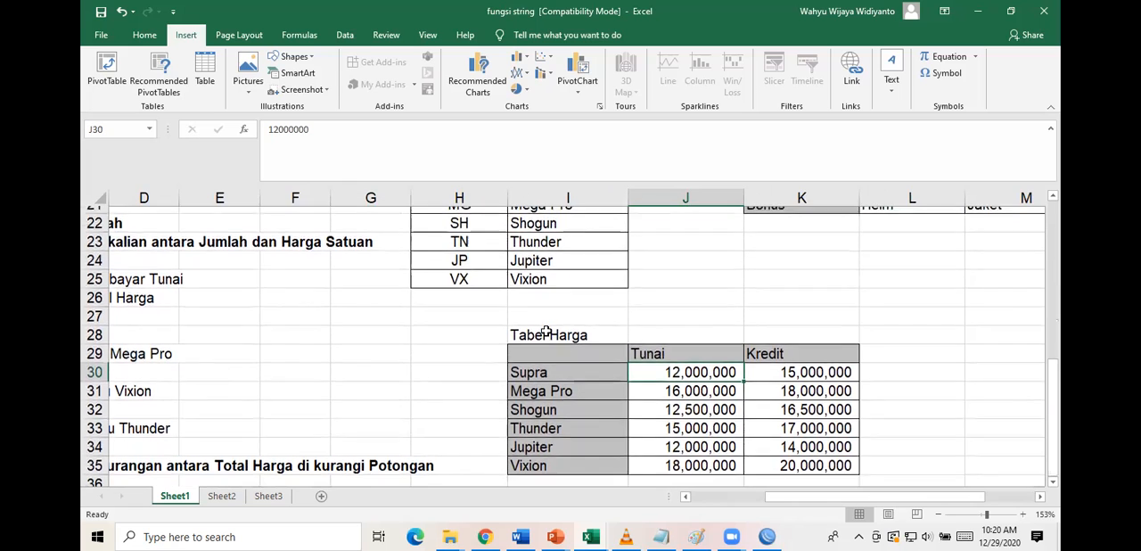
pyautogui.scroll(6, 546, 331)
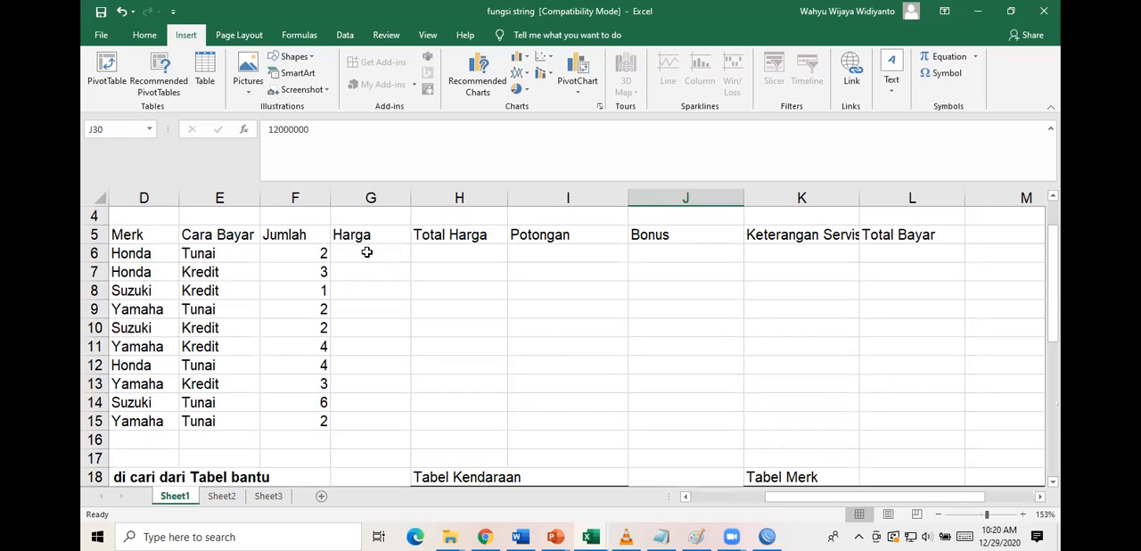
pyautogui.click(366, 253)
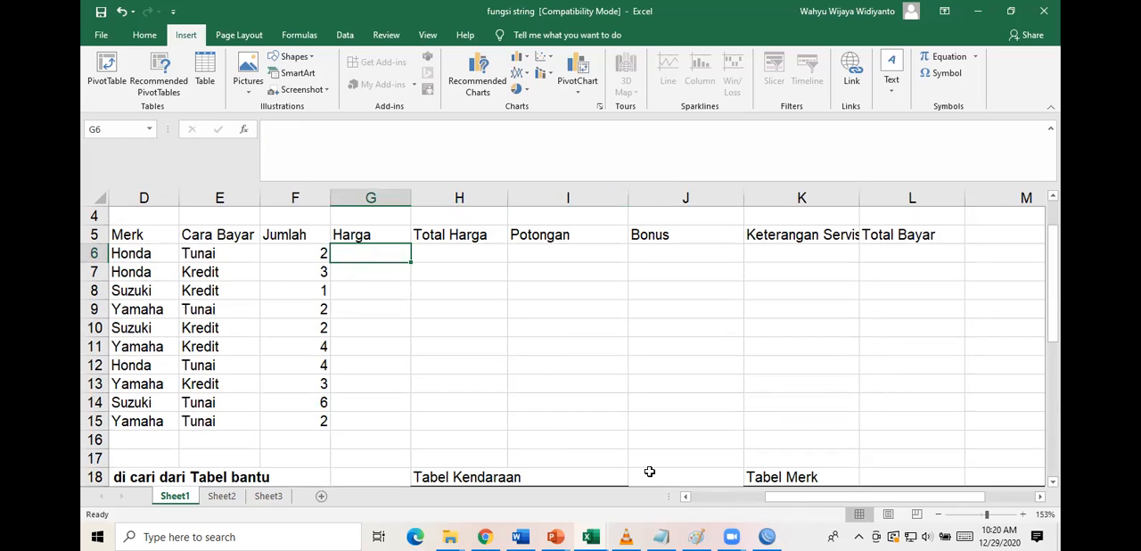
pyautogui.scroll(-4, 650, 472)
pyautogui.scroll(-1, 650, 471)
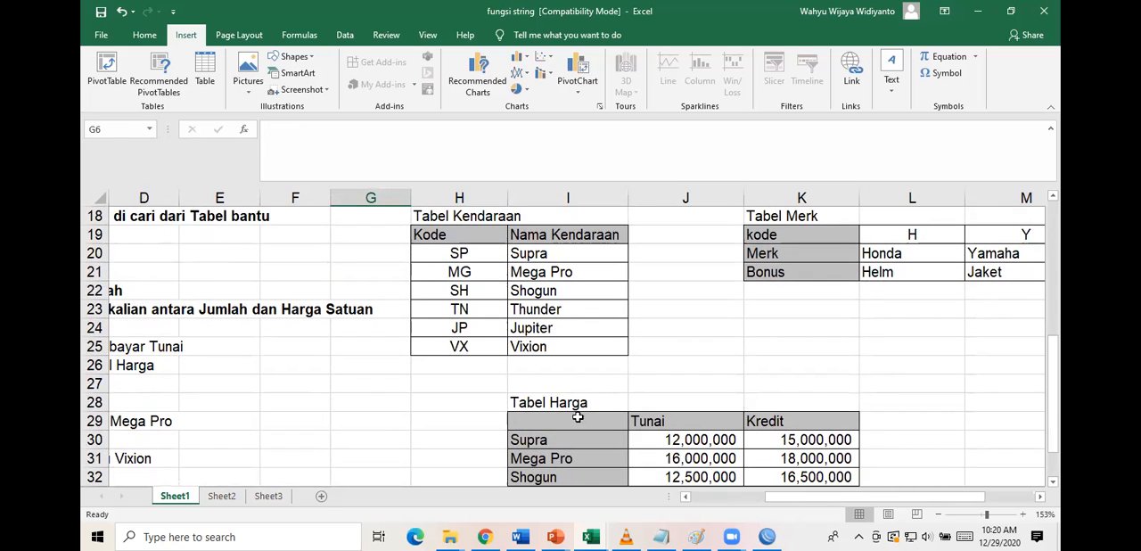
pyautogui.scroll(-1, 645, 416)
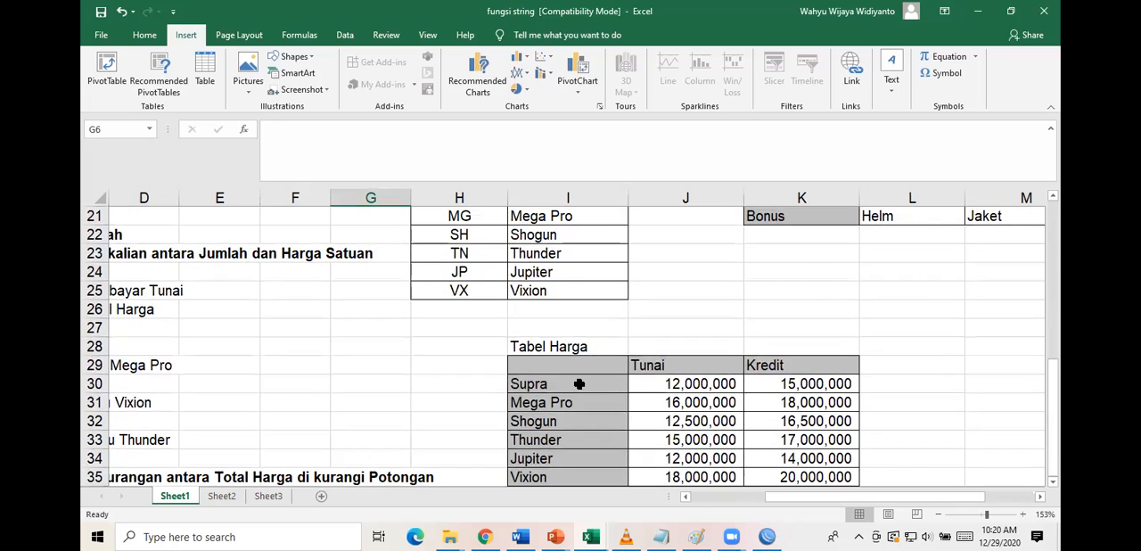
pyautogui.click(578, 384)
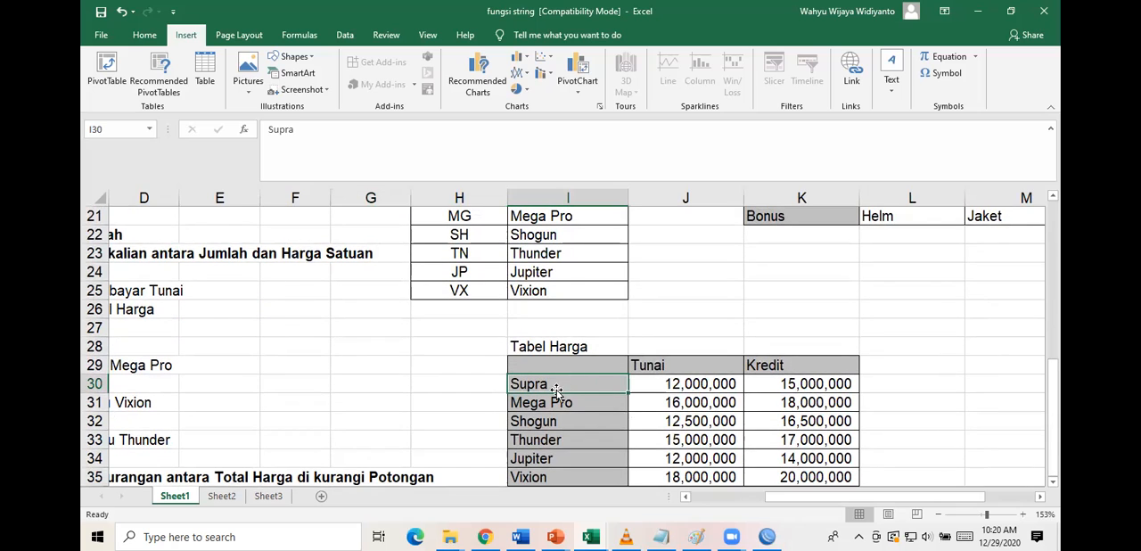
pyautogui.click(660, 384)
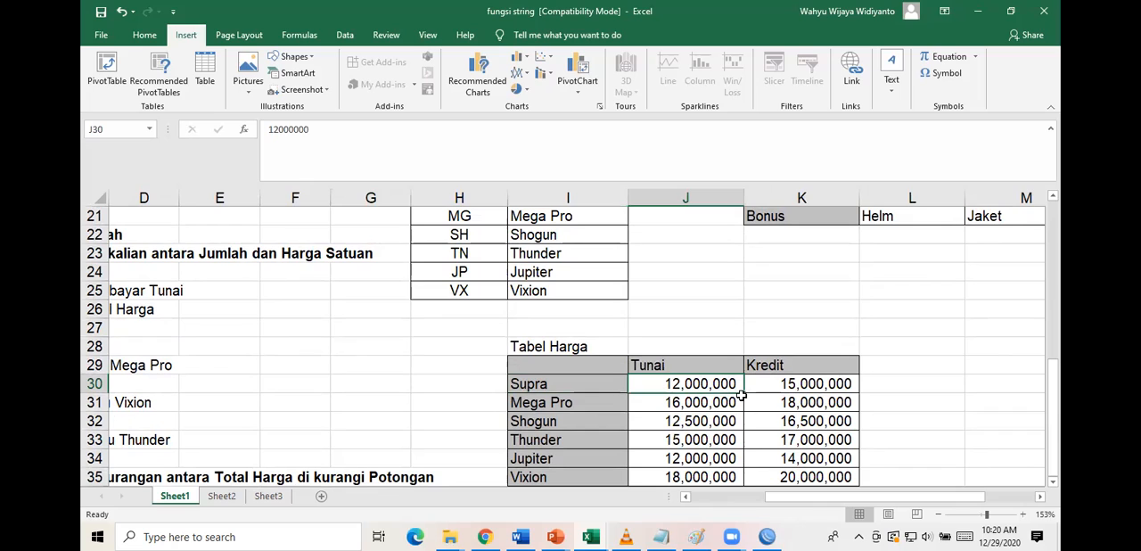
pyautogui.click(785, 384)
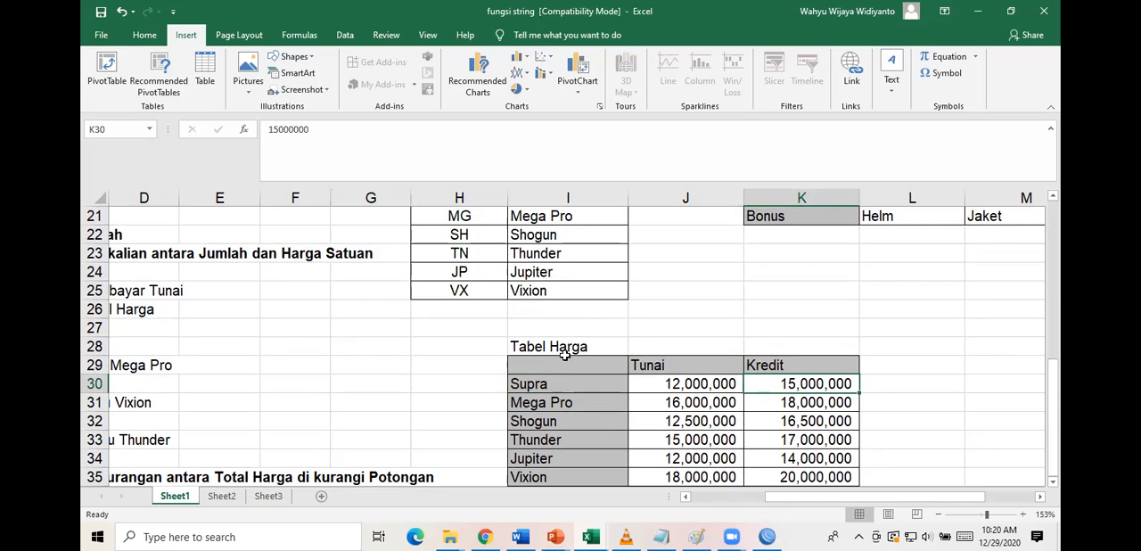
pyautogui.scroll(5, 465, 326)
pyautogui.scroll(2, 467, 322)
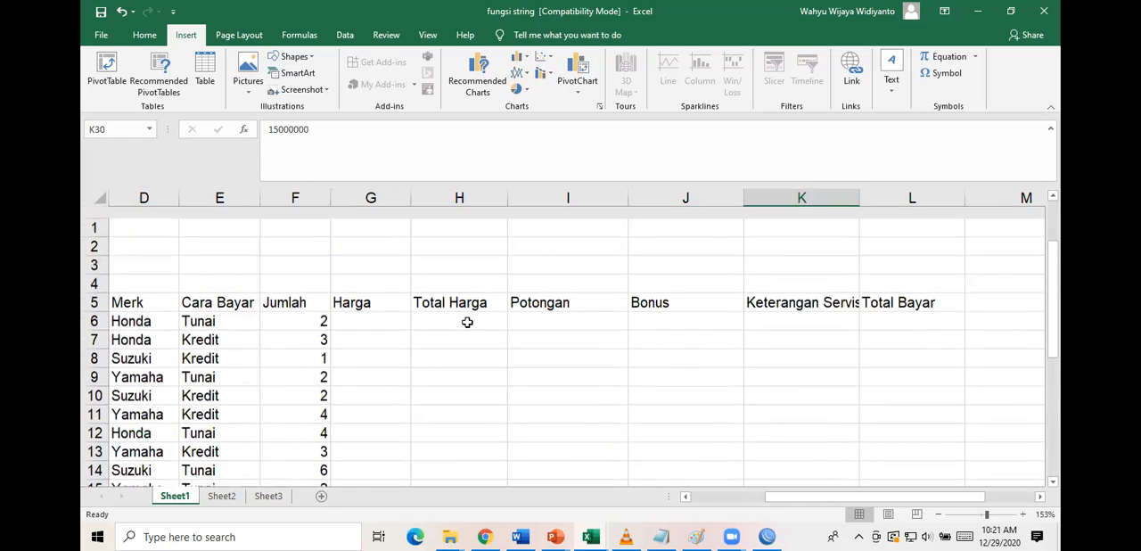
pyautogui.hscroll(-3, 468, 321)
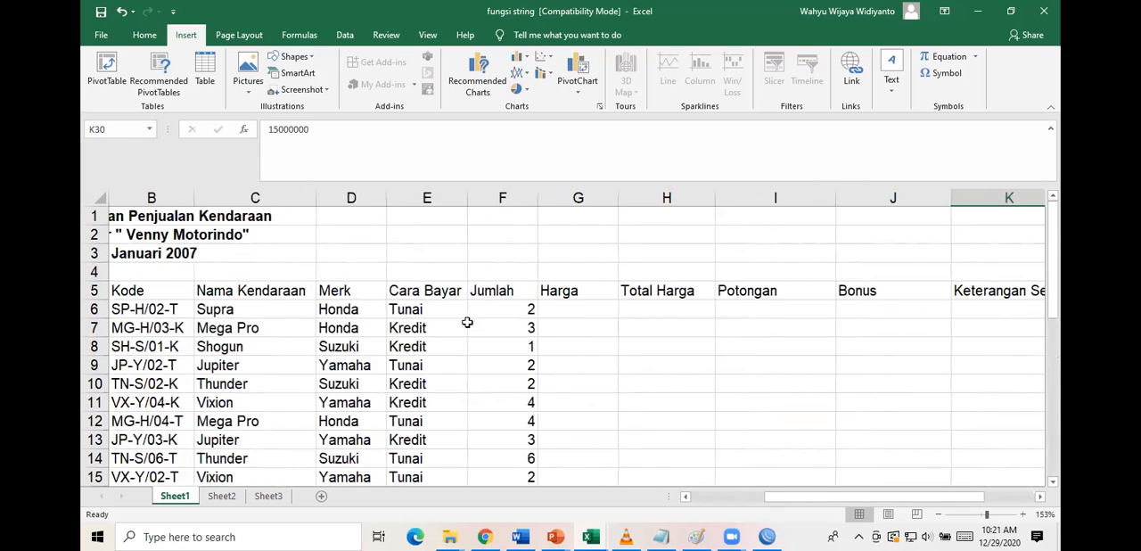
# Start a formula in the first Harga cell, G6, and check the row and column headings of Tabel Harga.
pyautogui.click(613, 307)
pyautogui.write('=')
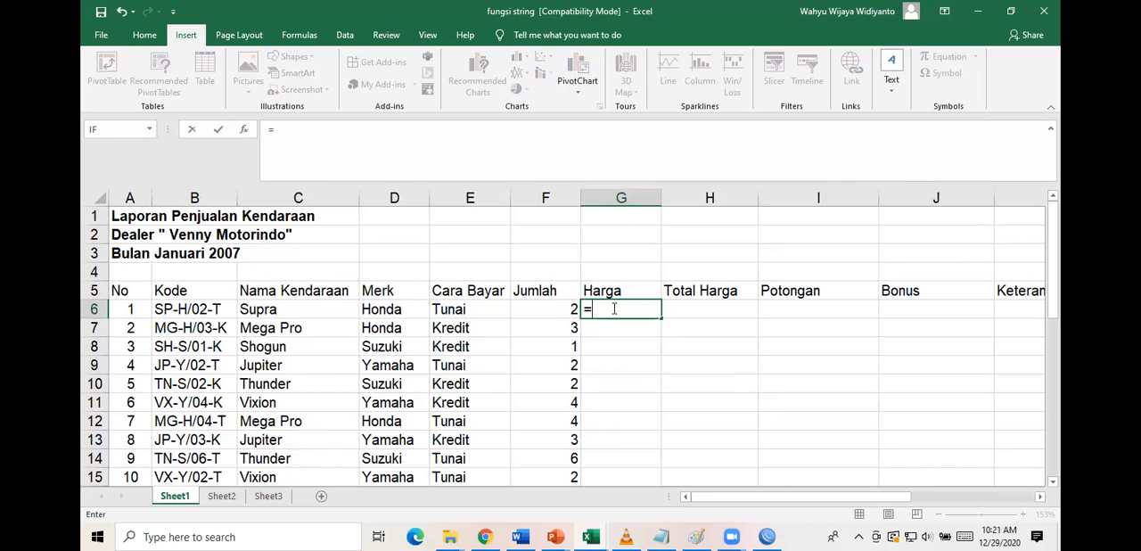
pyautogui.scroll(-8, 707, 357)
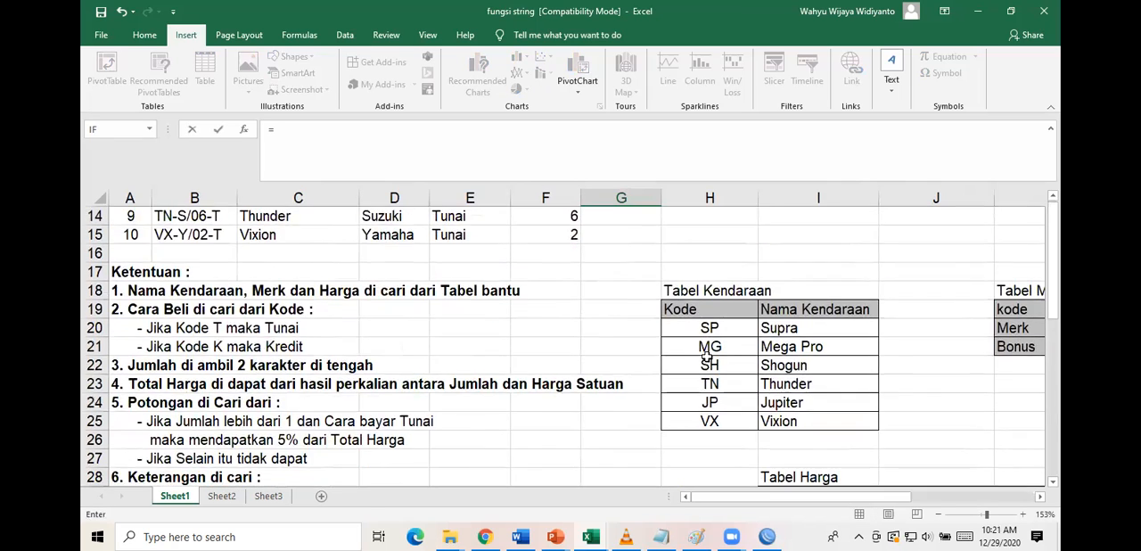
pyautogui.hscroll(2, 707, 356)
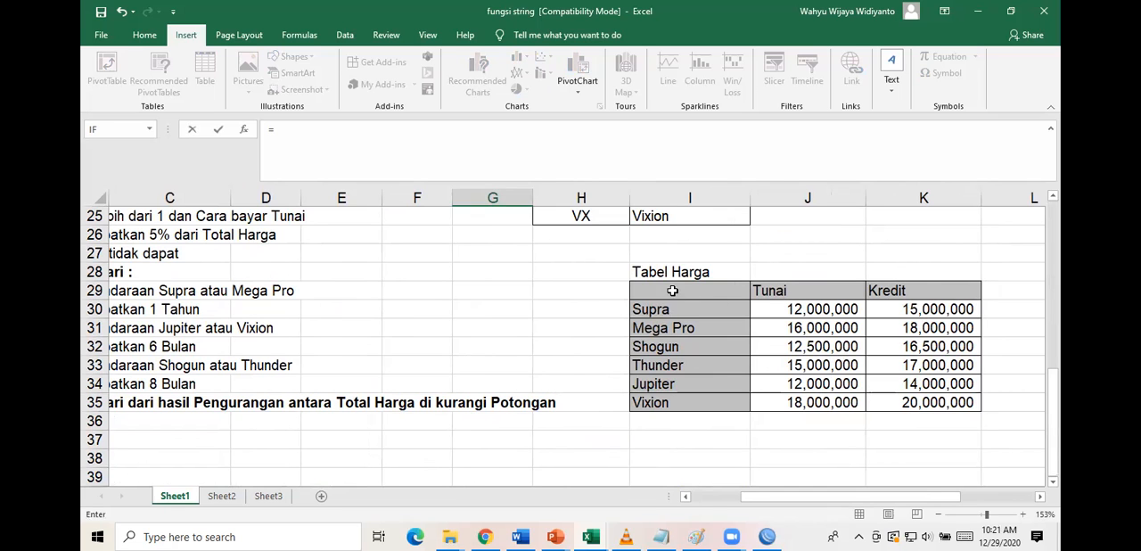
pyautogui.scroll(1, 494, 343)
pyautogui.scroll(7, 494, 343)
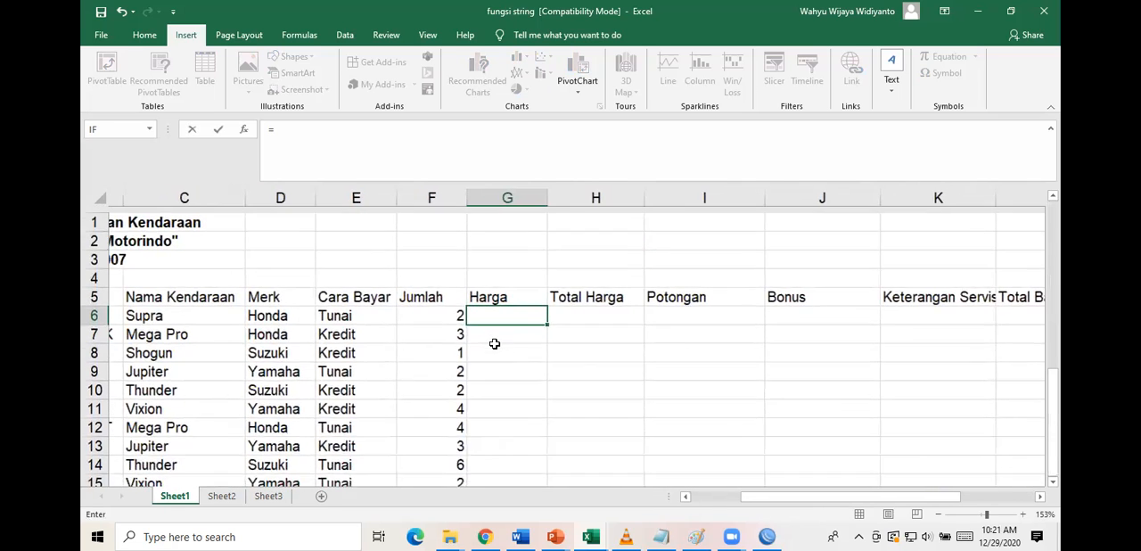
pyautogui.click(254, 306)
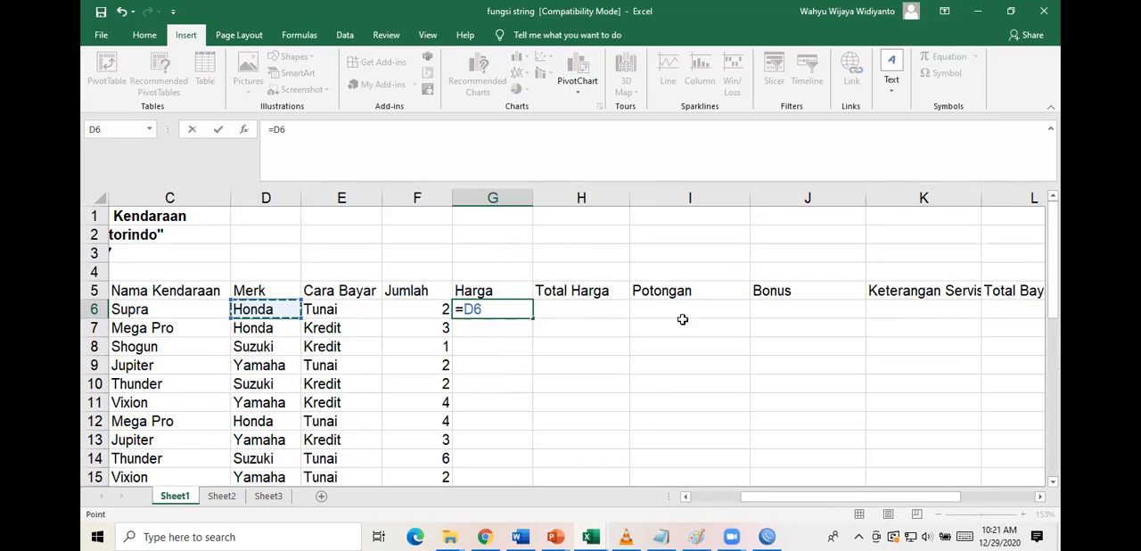
pyautogui.scroll(-5, 741, 335)
pyautogui.scroll(-1, 741, 334)
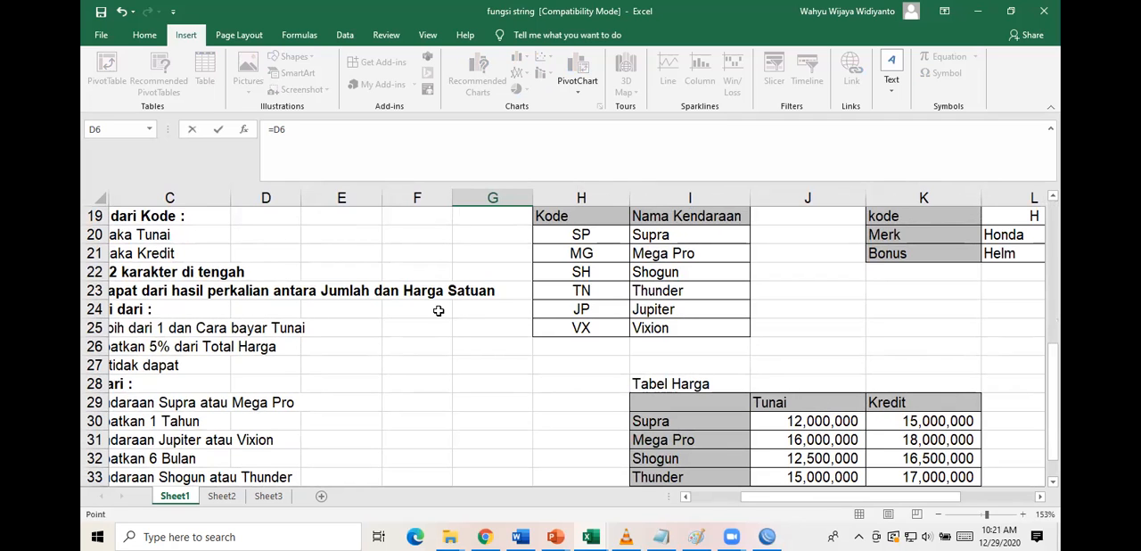
pyautogui.scroll(6, 440, 311)
pyautogui.click(351, 310)
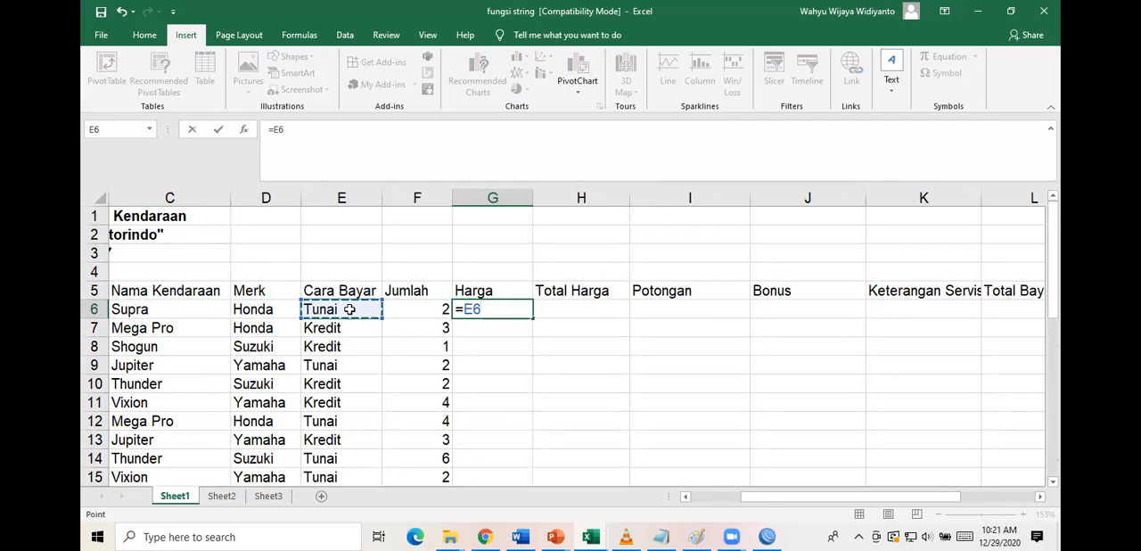
pyautogui.press('BackSpace')
pyautogui.press('BackSpace')
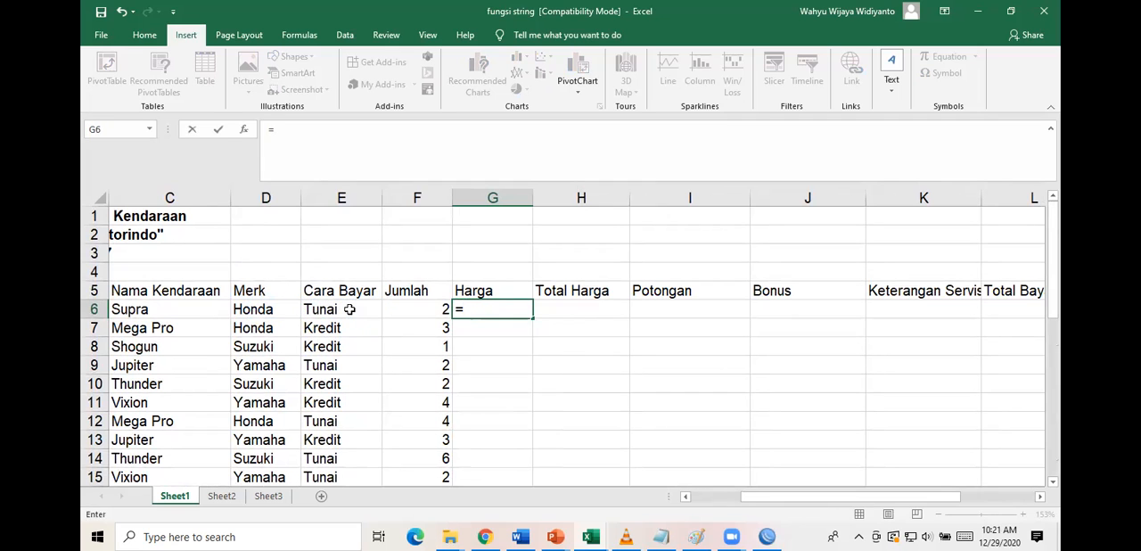
# Begin a VLOOKUP formula in the first Harga cell, G6, with Merk cell D6 as the lookup value.
pyautogui.write('vlo')
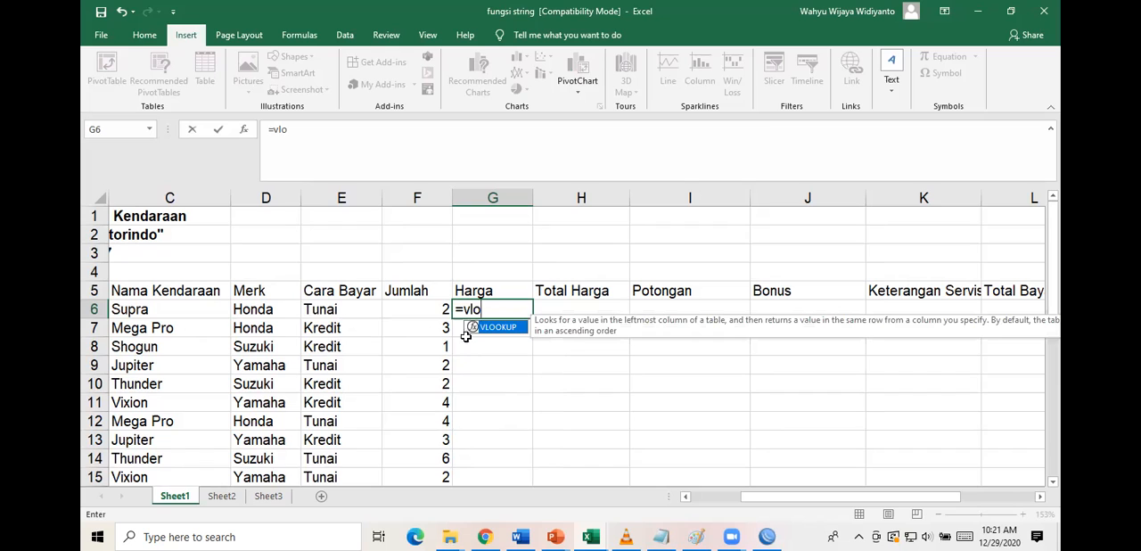
pyautogui.doubleClick(499, 328)
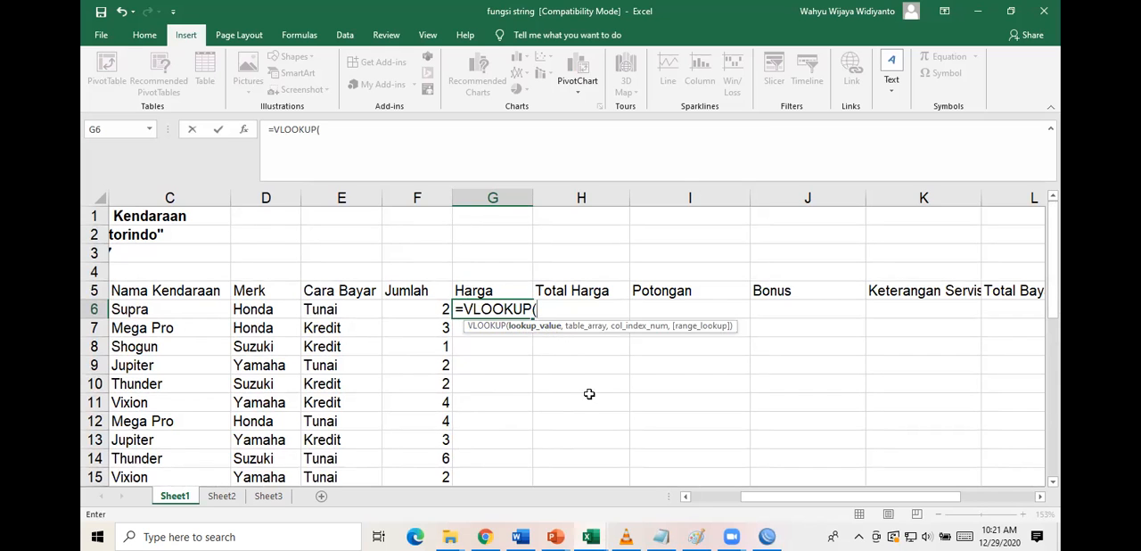
pyautogui.scroll(-6, 588, 393)
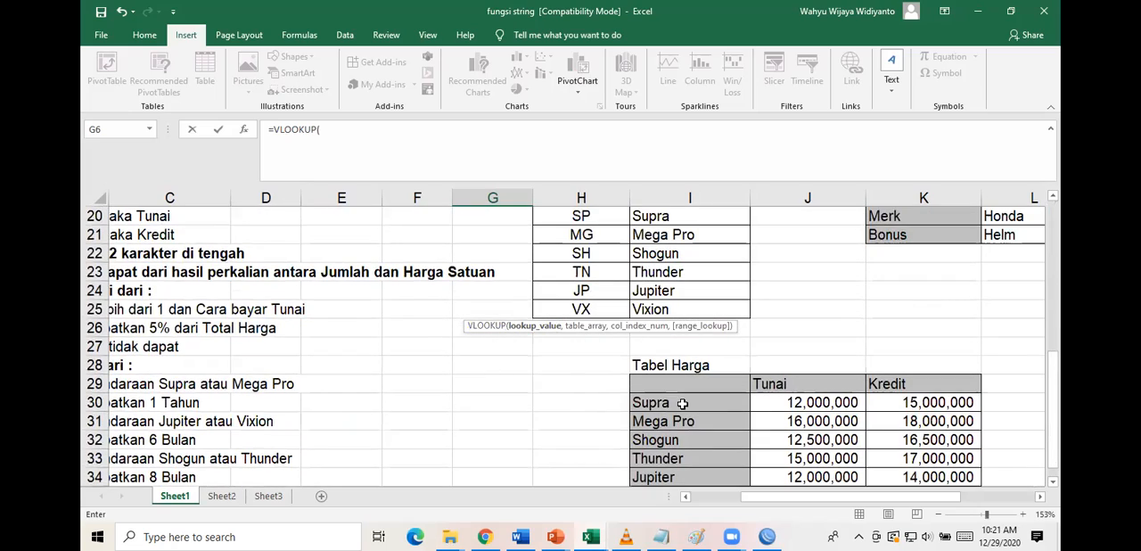
pyautogui.scroll(1, 452, 304)
pyautogui.scroll(-2, 452, 304)
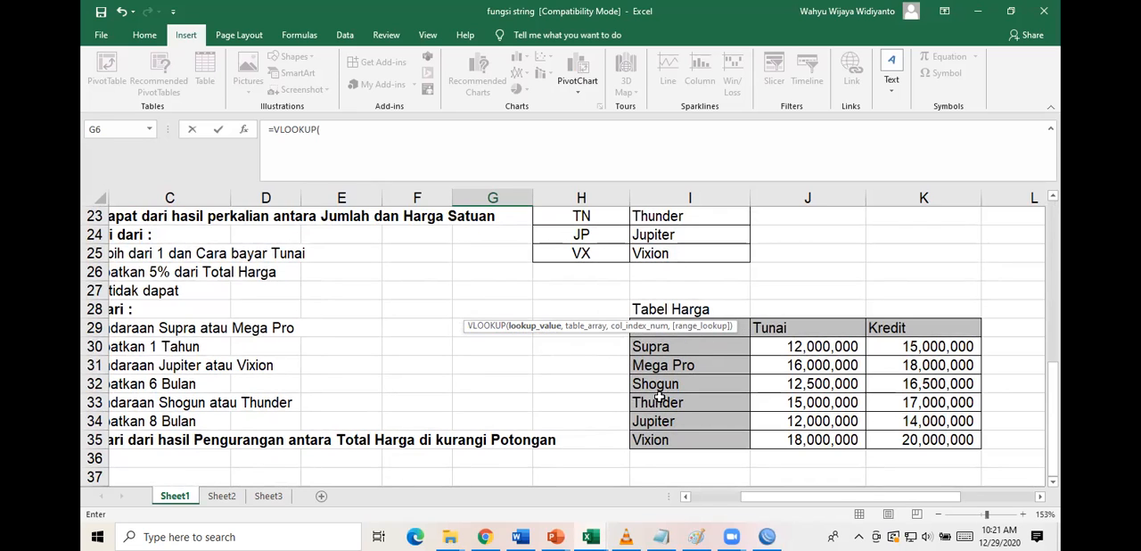
pyautogui.scroll(3, 517, 270)
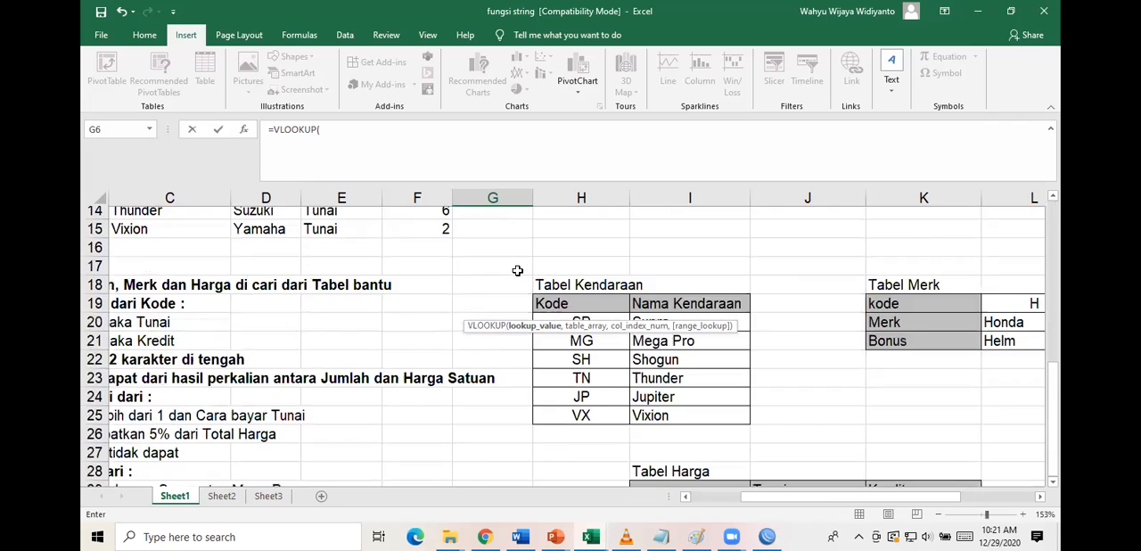
pyautogui.scroll(4, 518, 270)
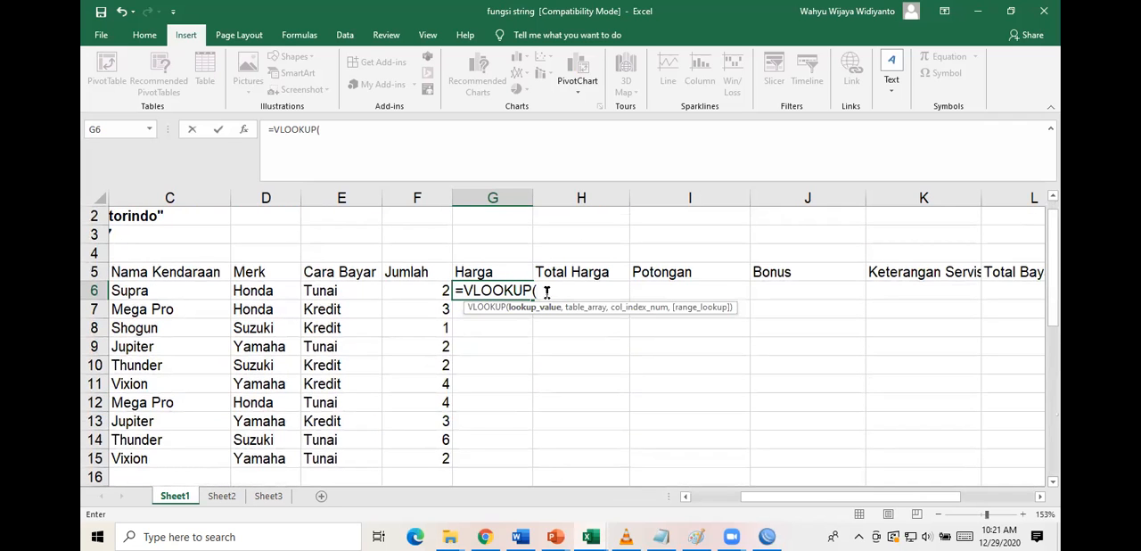
pyautogui.click(265, 291)
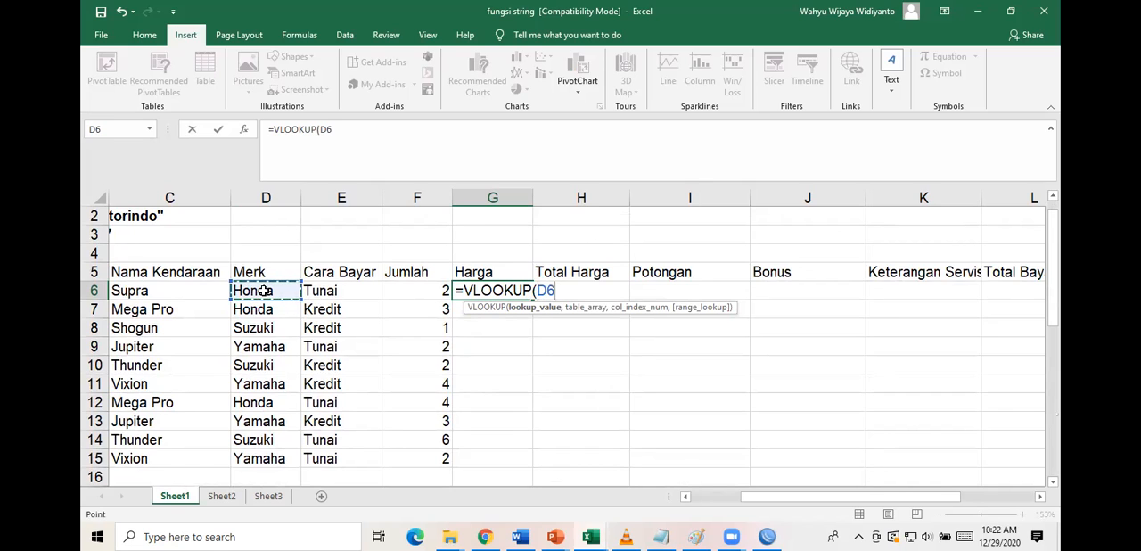
pyautogui.write(',')
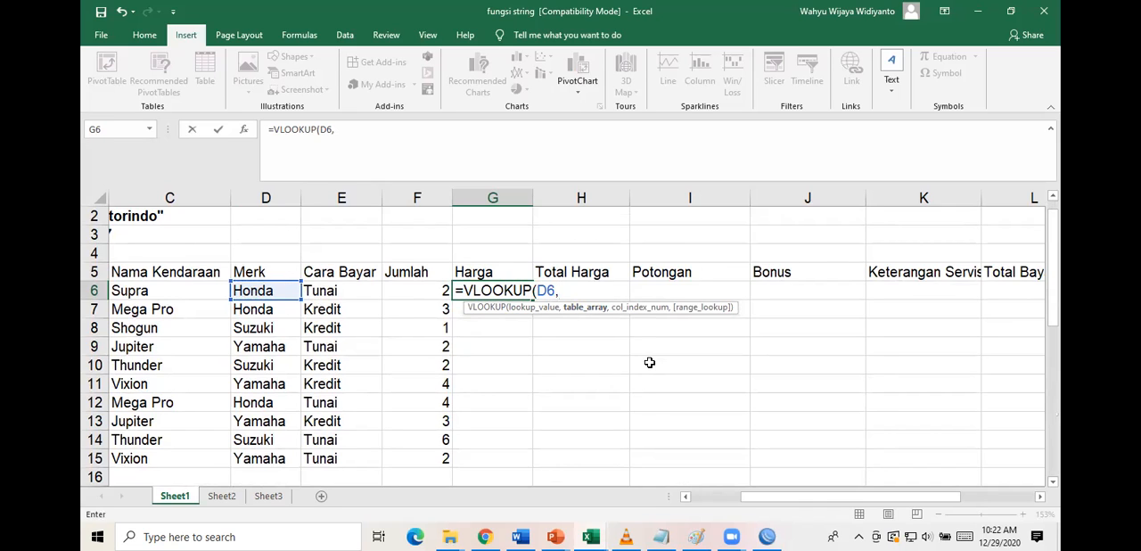
pyautogui.write('if')
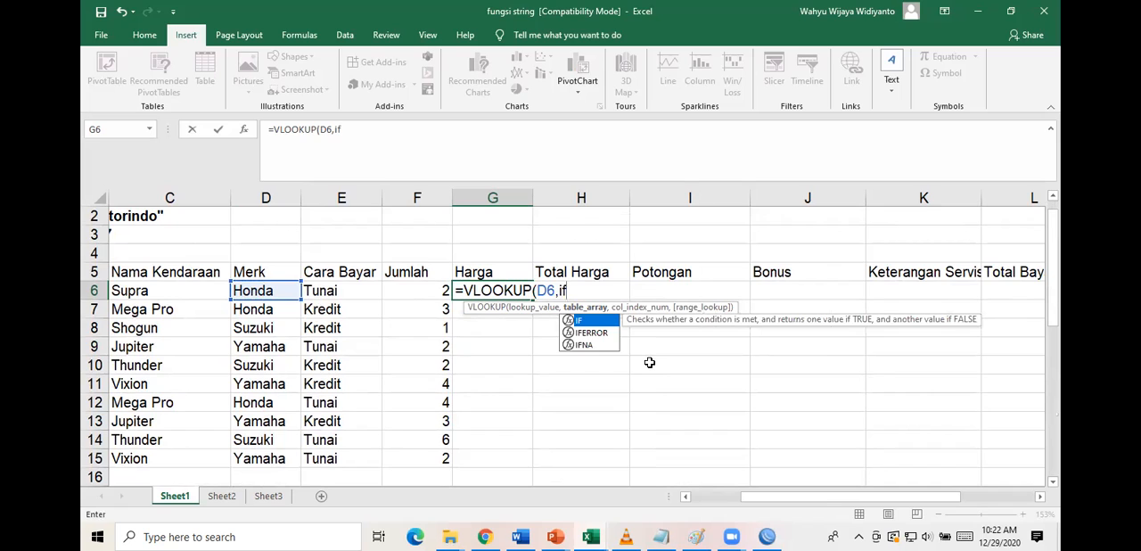
pyautogui.write('(')
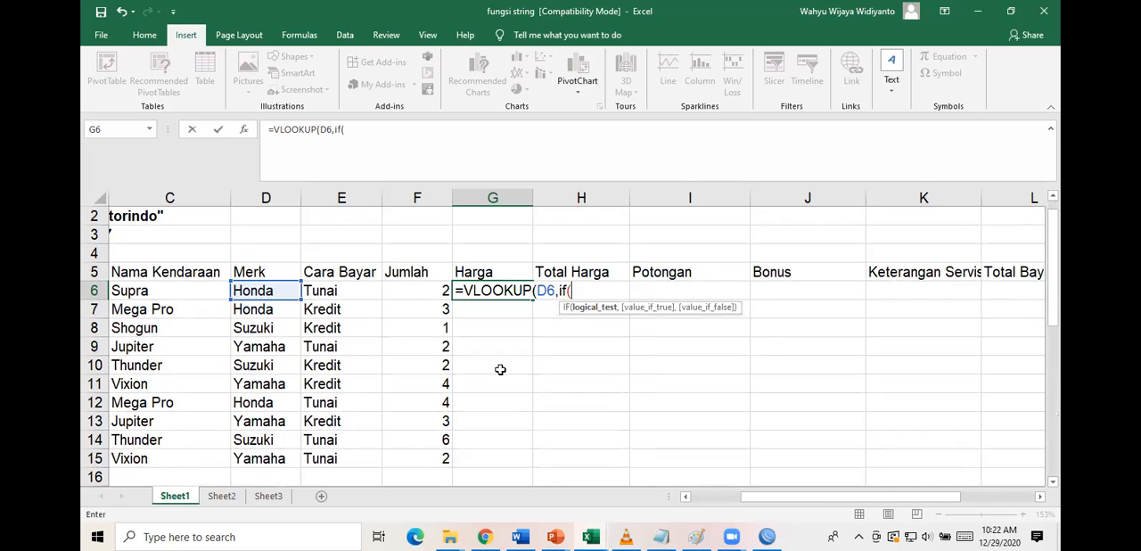
pyautogui.click(354, 292)
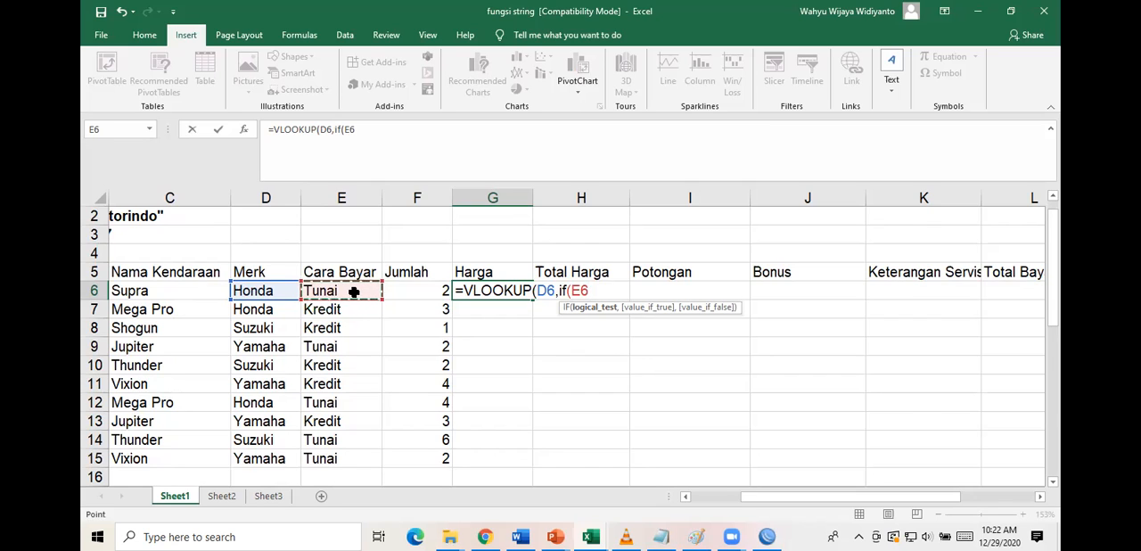
pyautogui.write(',')
pyautogui.press('BackSpace')
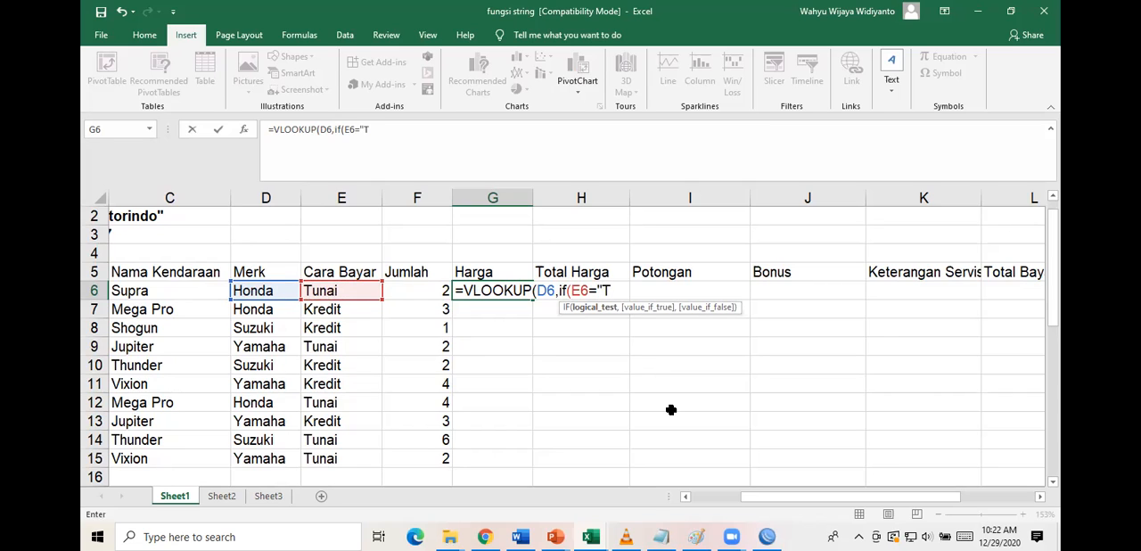
pyautogui.write('="TUN')
pyautogui.press('BackSpace')
pyautogui.press('BackSpace')
pyautogui.write('unai",')
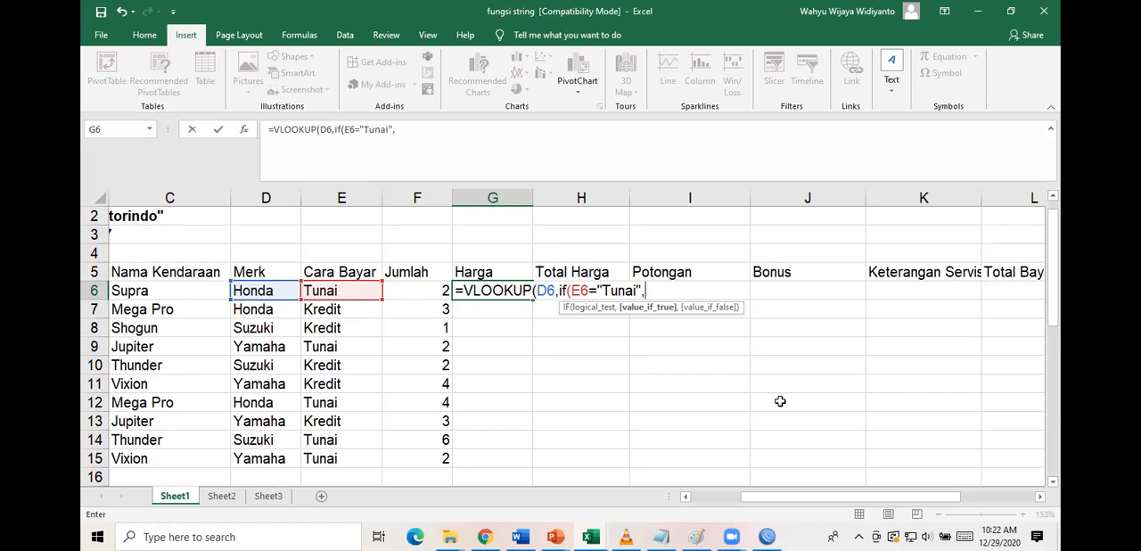
pyautogui.scroll(-2, 780, 401)
pyautogui.scroll(-5, 780, 401)
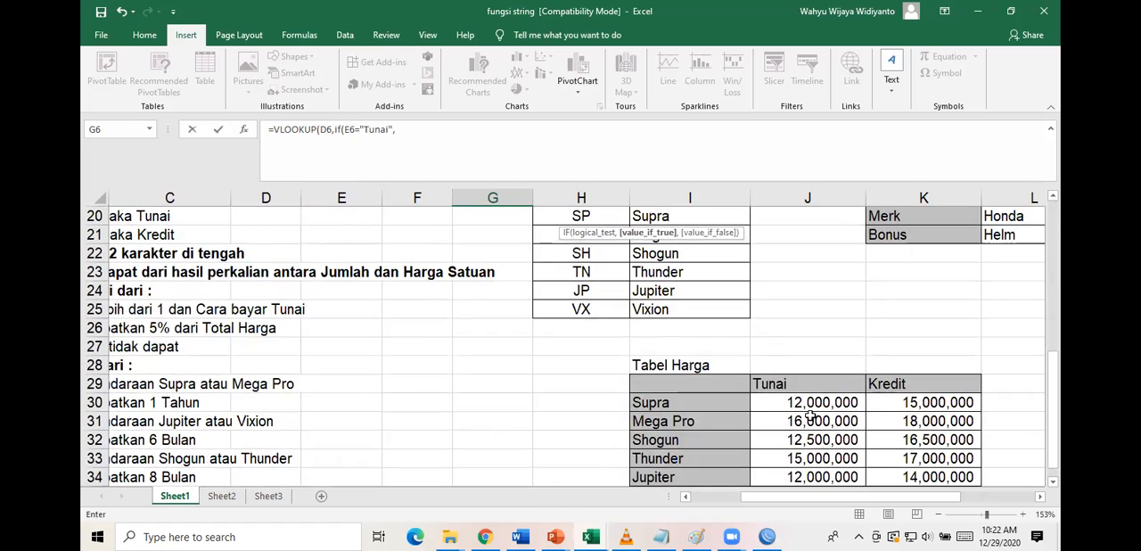
pyautogui.moveTo(702, 404); pyautogui.dragTo(911, 459)
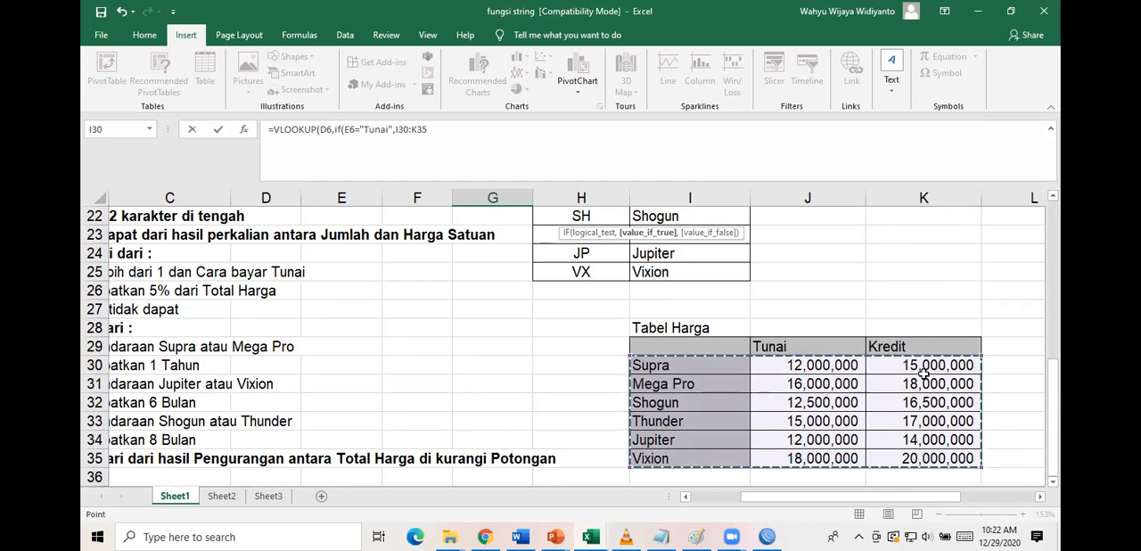
pyautogui.scroll(7, 718, 357)
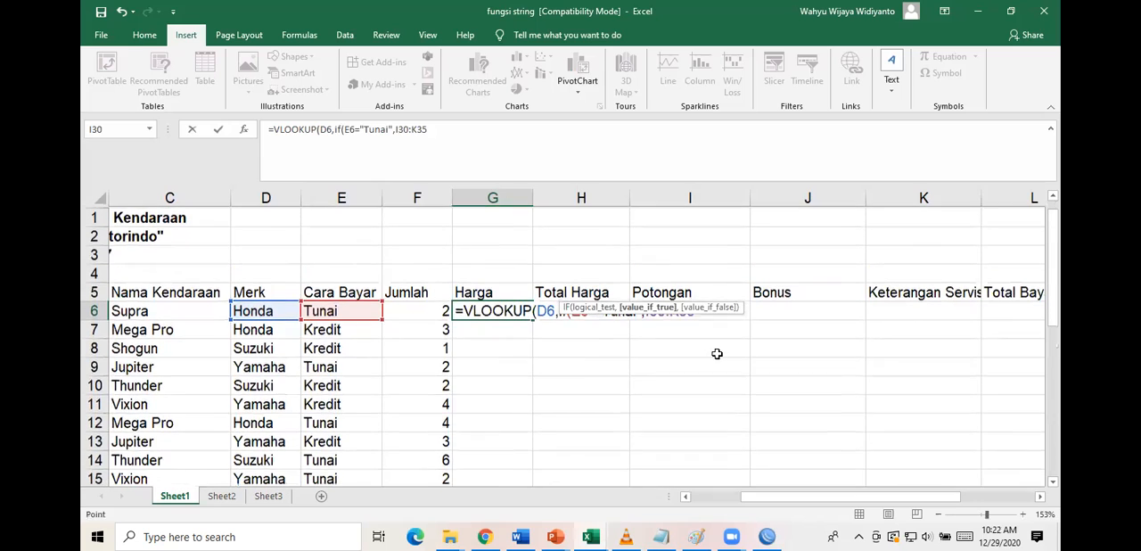
pyautogui.click(558, 309)
pyautogui.moveTo(562, 309); pyautogui.dragTo(727, 309)
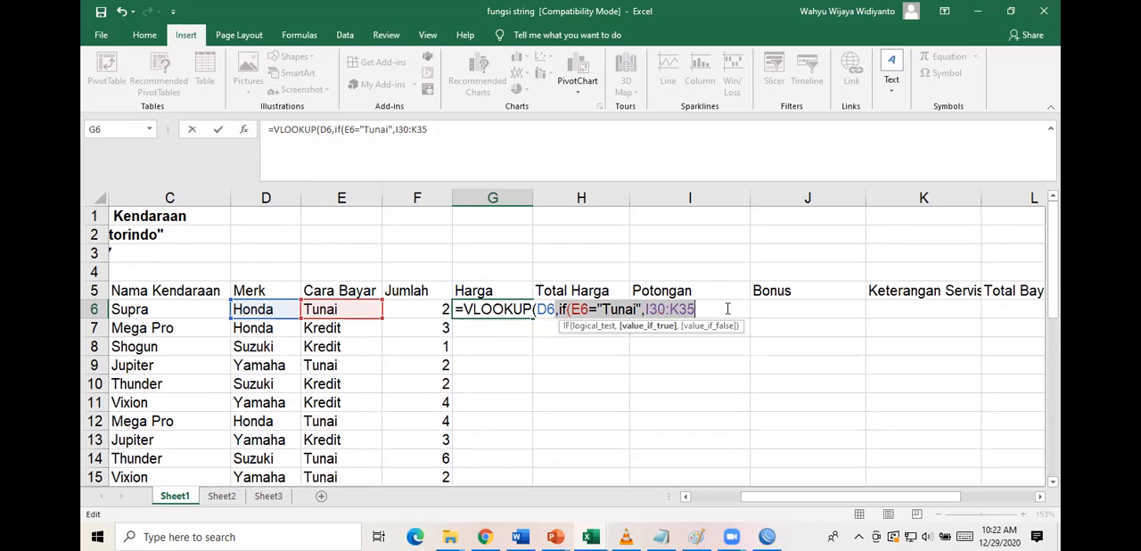
pyautogui.press('Delete')
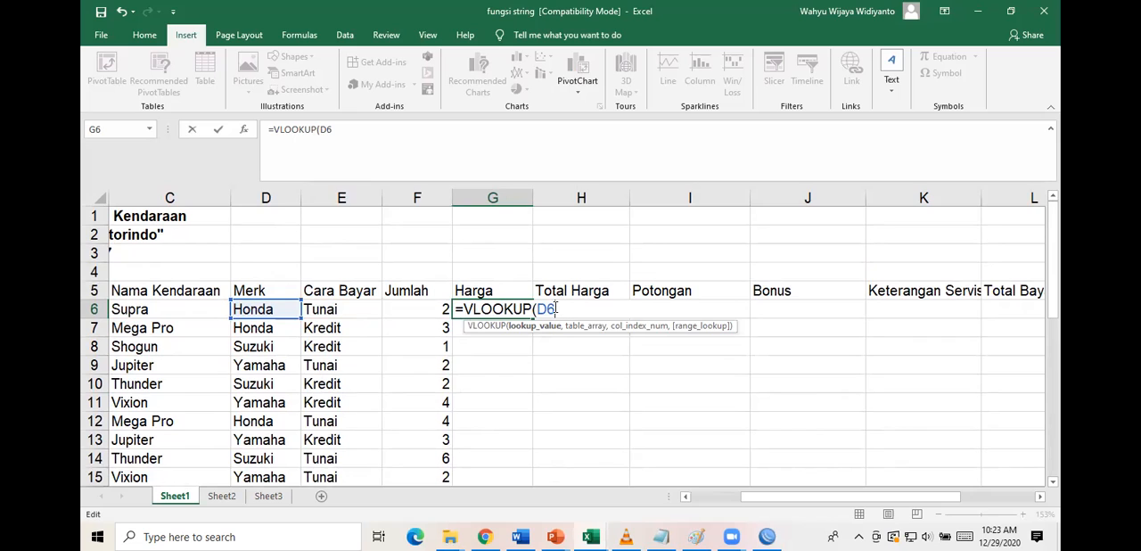
# Add the Tabel Harga range $I$30:$K$35 as the absolute table array of the VLOOKUP in G6.
pyautogui.write(',')
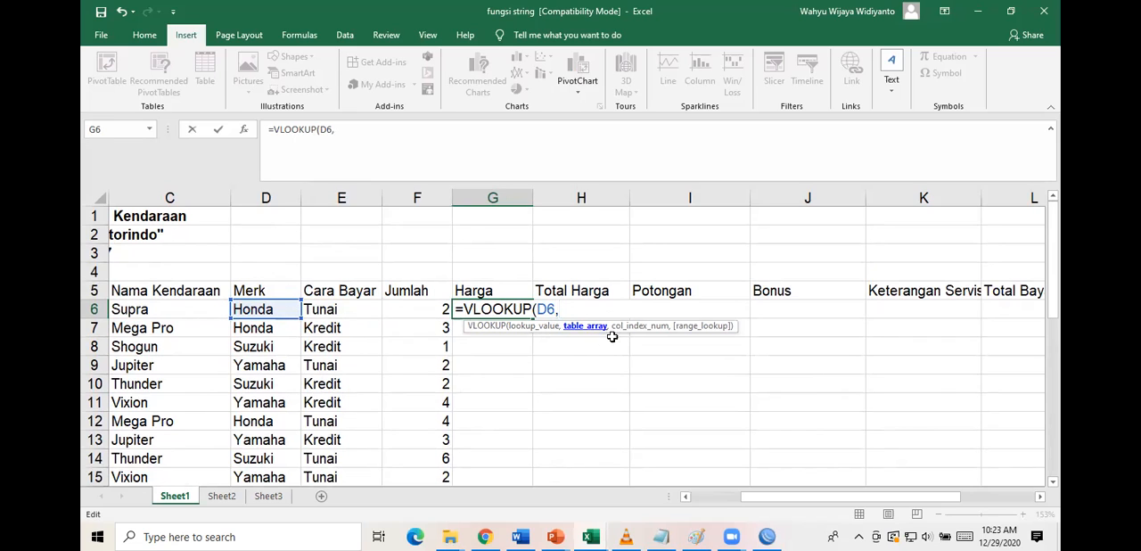
pyautogui.scroll(-4, 685, 378)
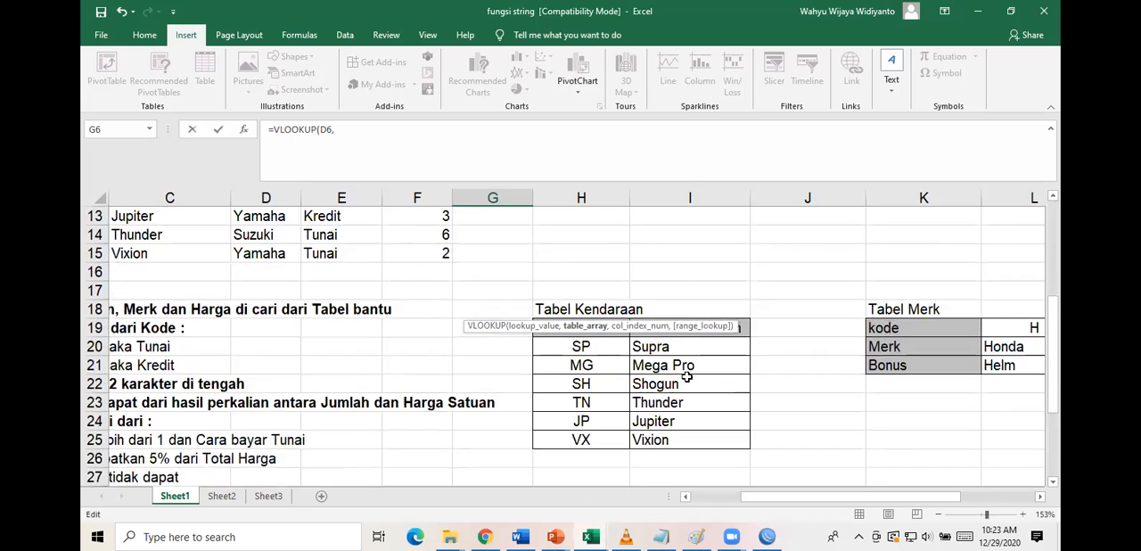
pyautogui.scroll(-2, 677, 381)
pyautogui.click(705, 402)
pyautogui.moveTo(704, 402); pyautogui.dragTo(905, 458)
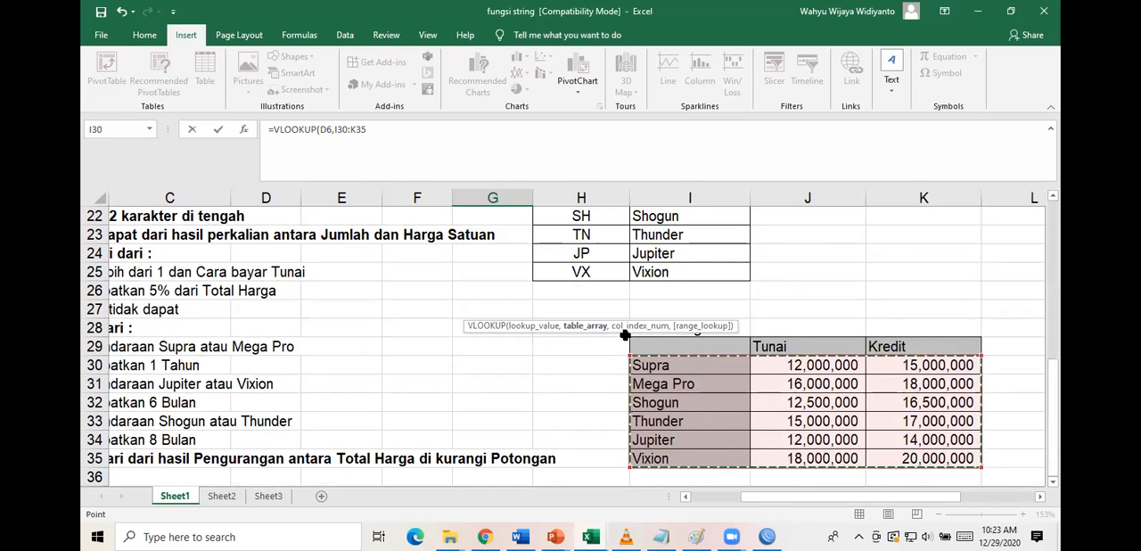
pyautogui.scroll(7, 624, 336)
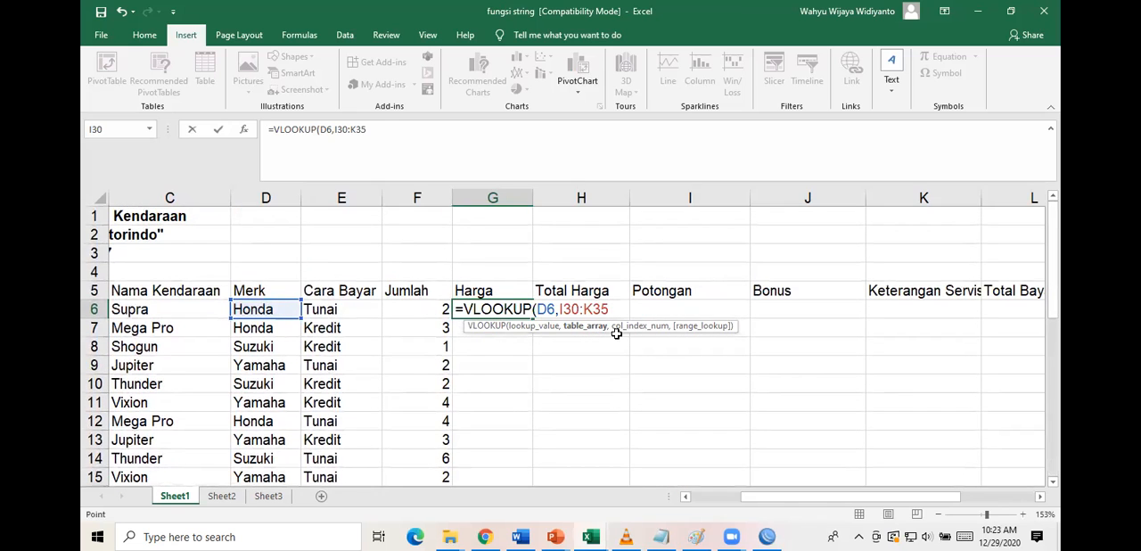
pyautogui.press('F4')
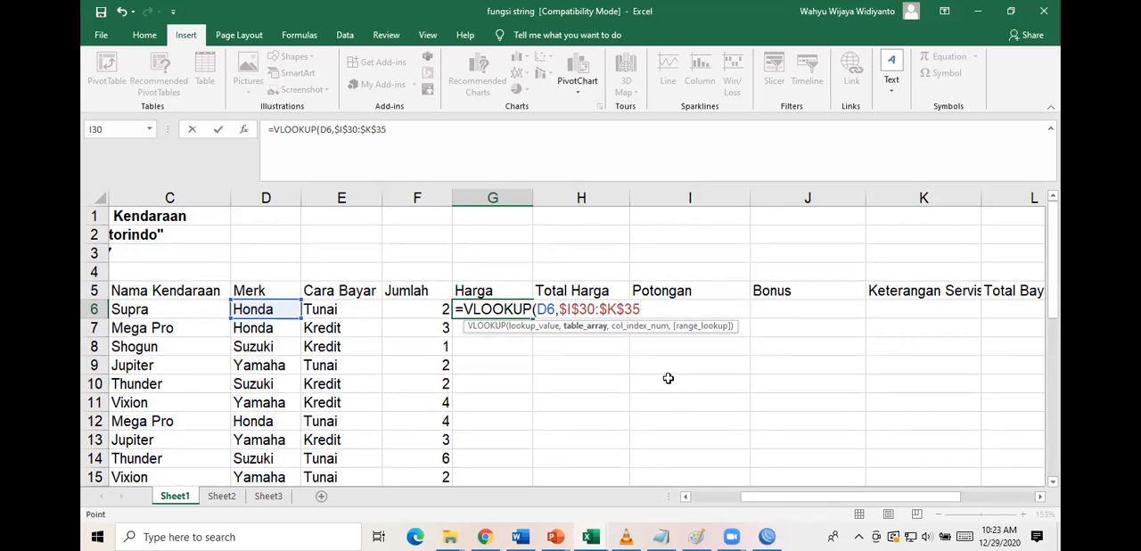
# Set the VLOOKUP column index in G6 to IF(E6="Tunai",2,3), so that Cara Bayar picks the price column.
pyautogui.write(',')
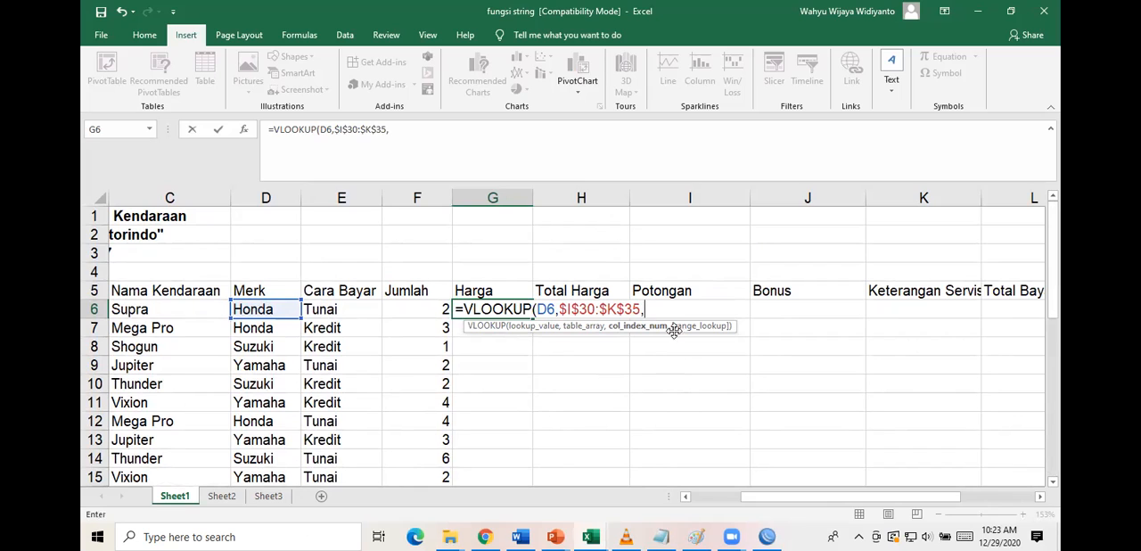
pyautogui.write('if')
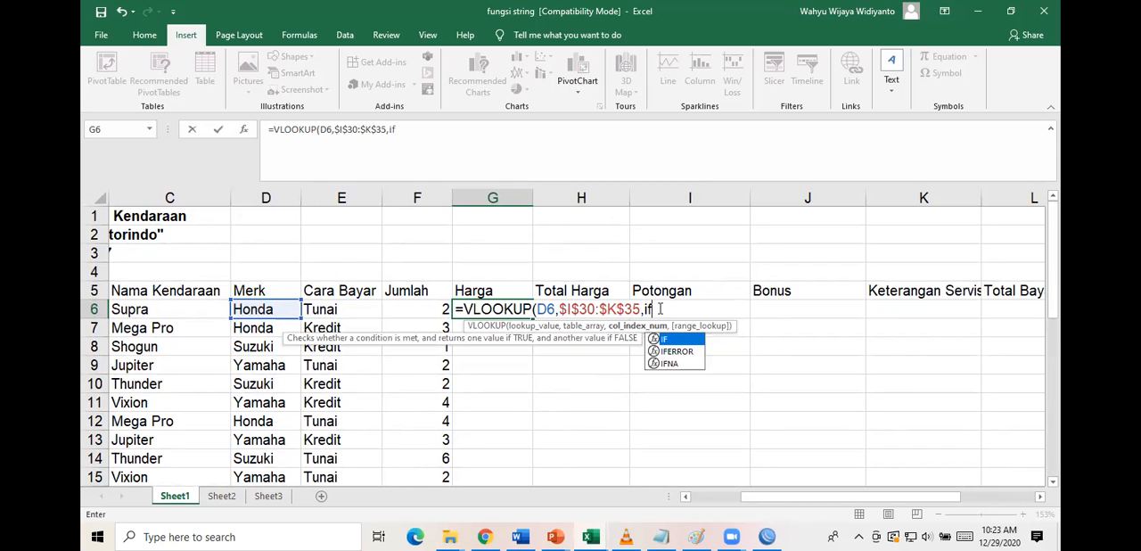
pyautogui.write('(')
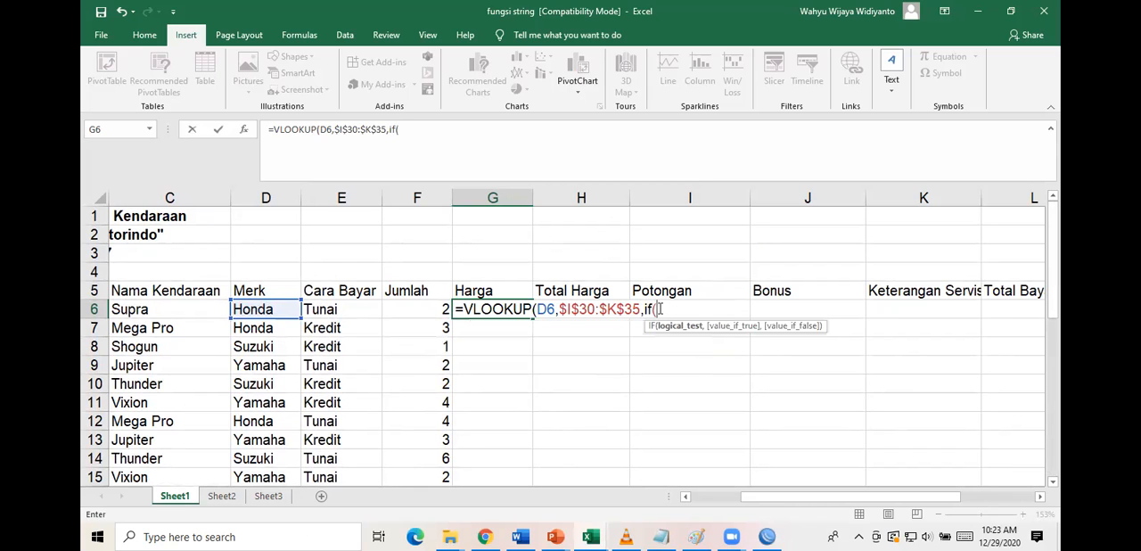
pyautogui.click(359, 311)
pyautogui.write('=')
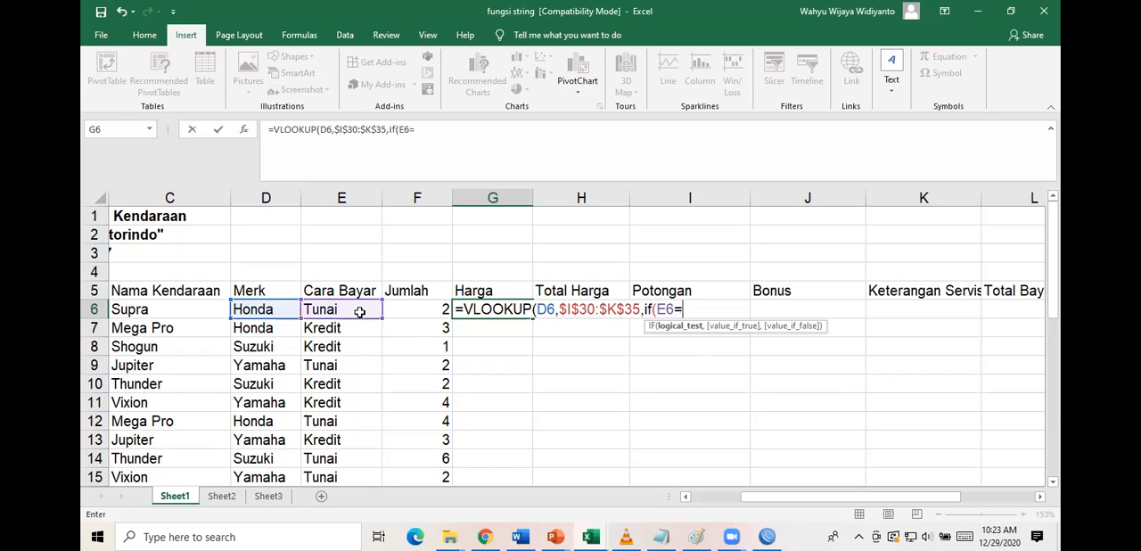
pyautogui.write('"Tunai",')
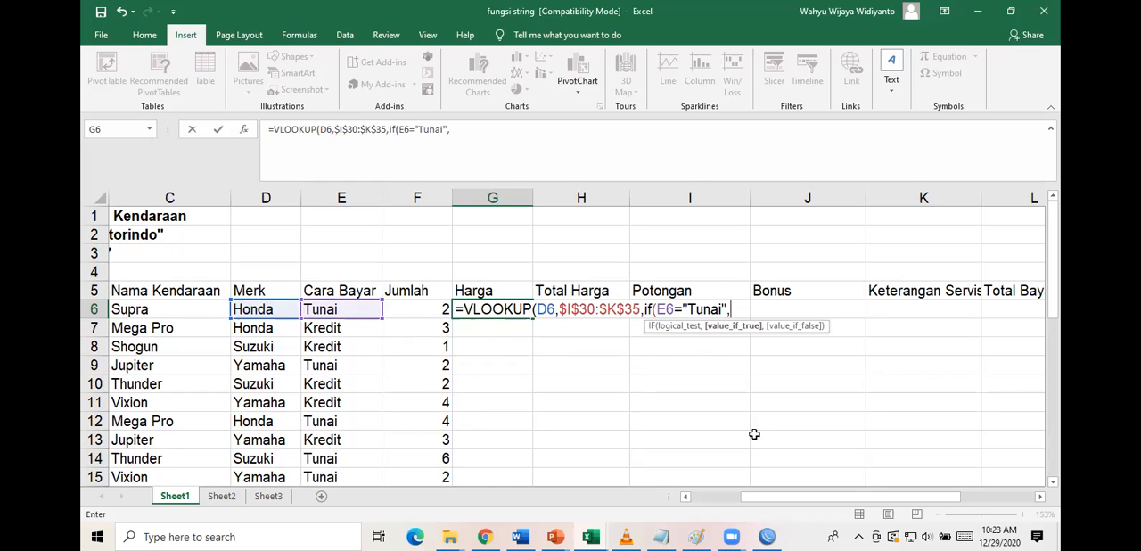
pyautogui.scroll(-6, 755, 434)
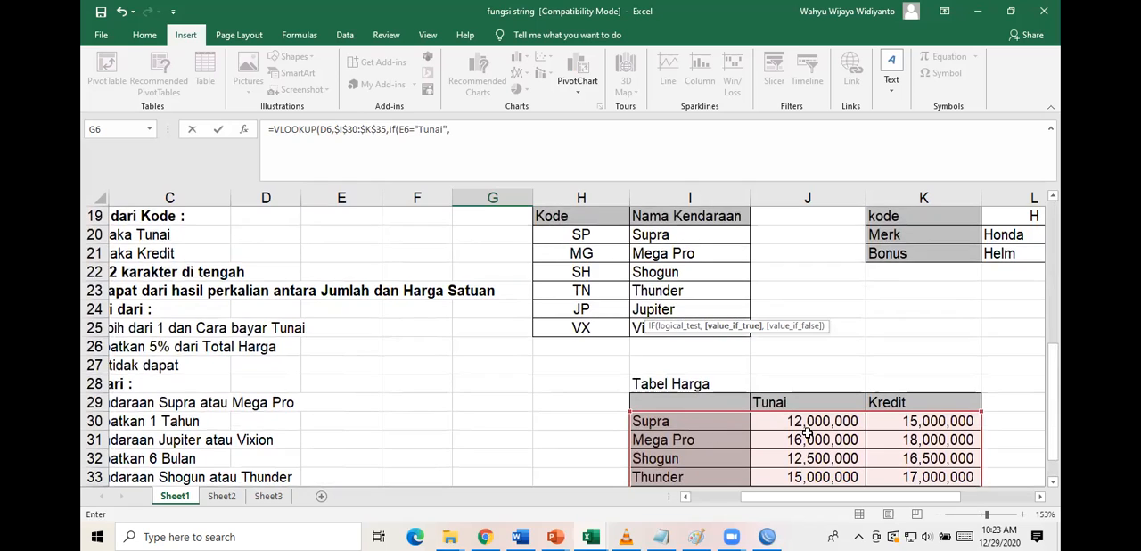
pyautogui.scroll(6, 798, 410)
pyautogui.write('2,')
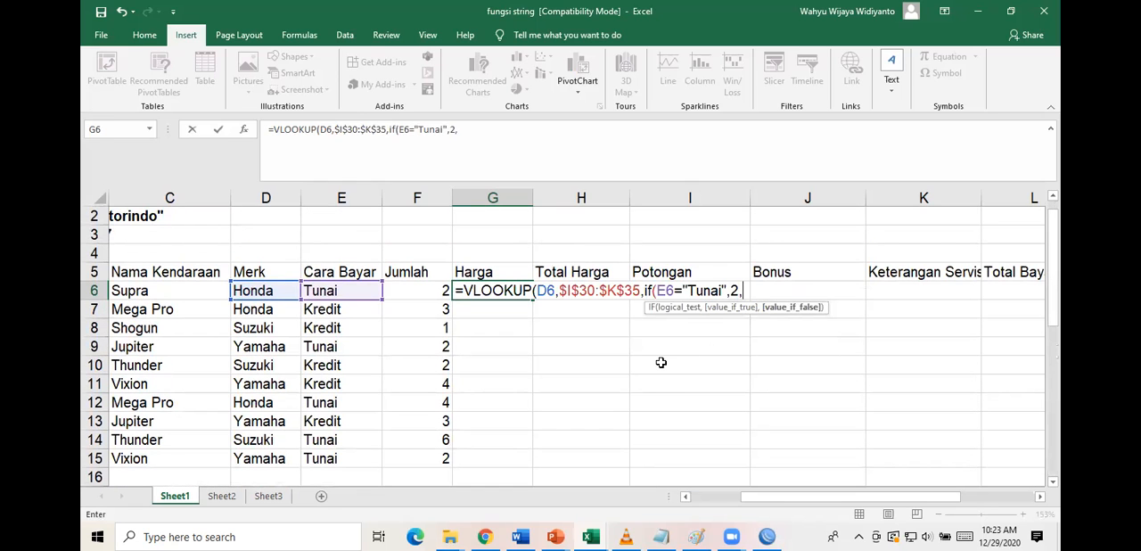
pyautogui.write('3)')
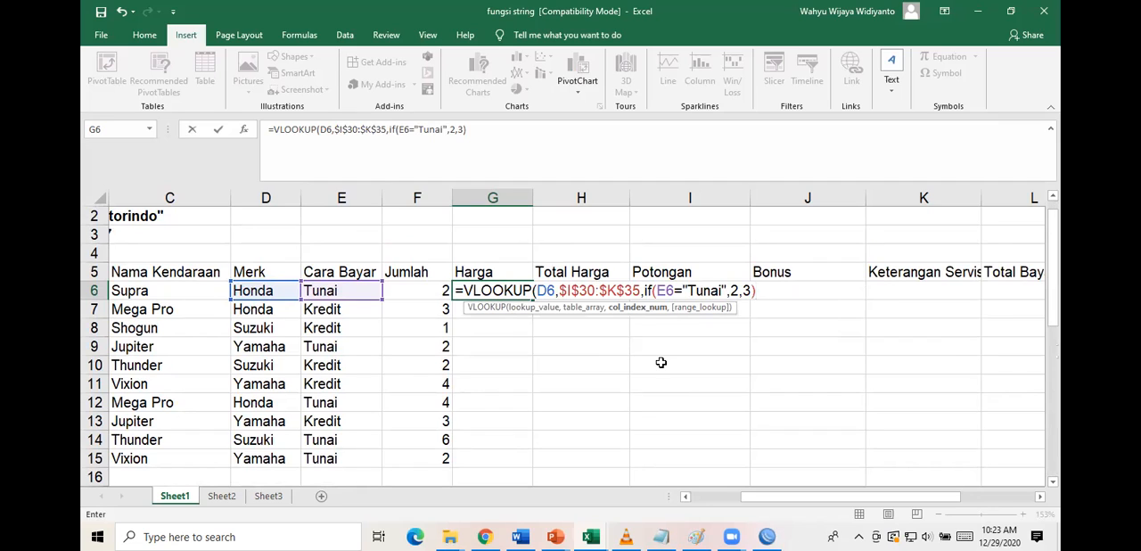
pyautogui.write(',')
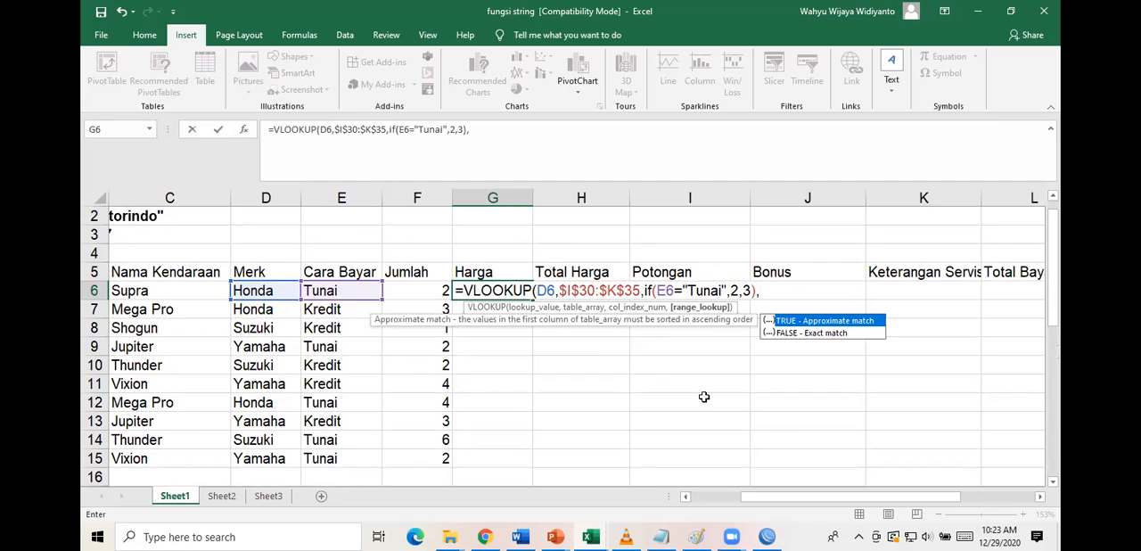
pyautogui.write('0)')
# Complete the G6 formula with exact match (0) and autofit the width of the Harga column.
pyautogui.press('Return')
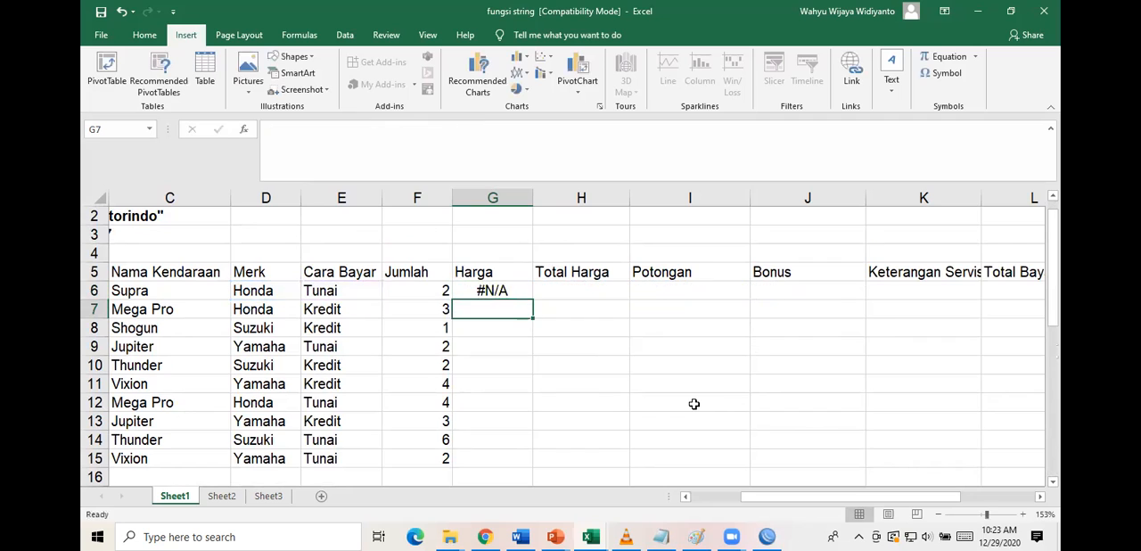
pyautogui.click(522, 290)
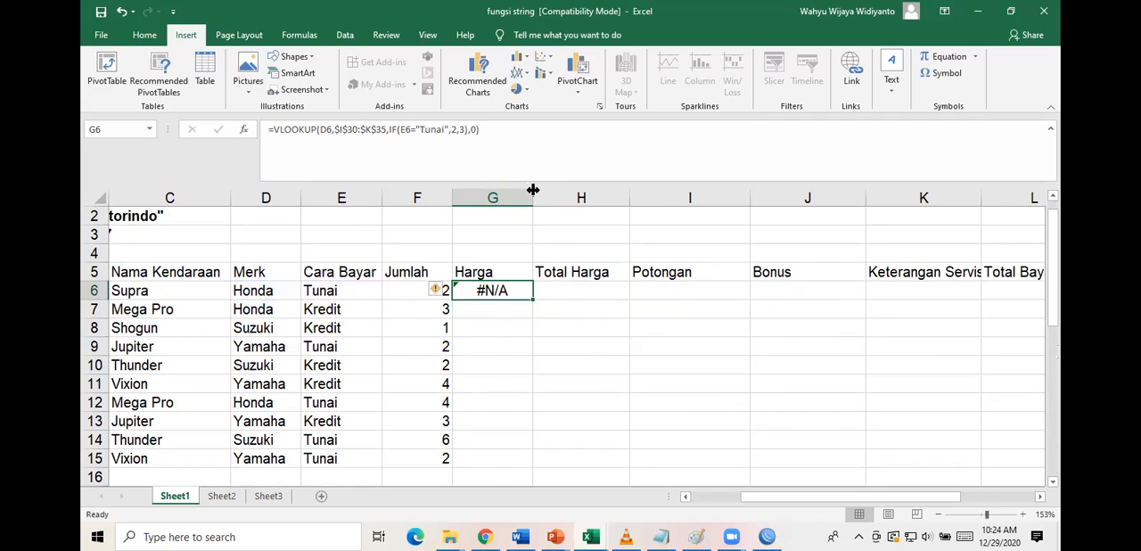
pyautogui.doubleClick(532, 191)
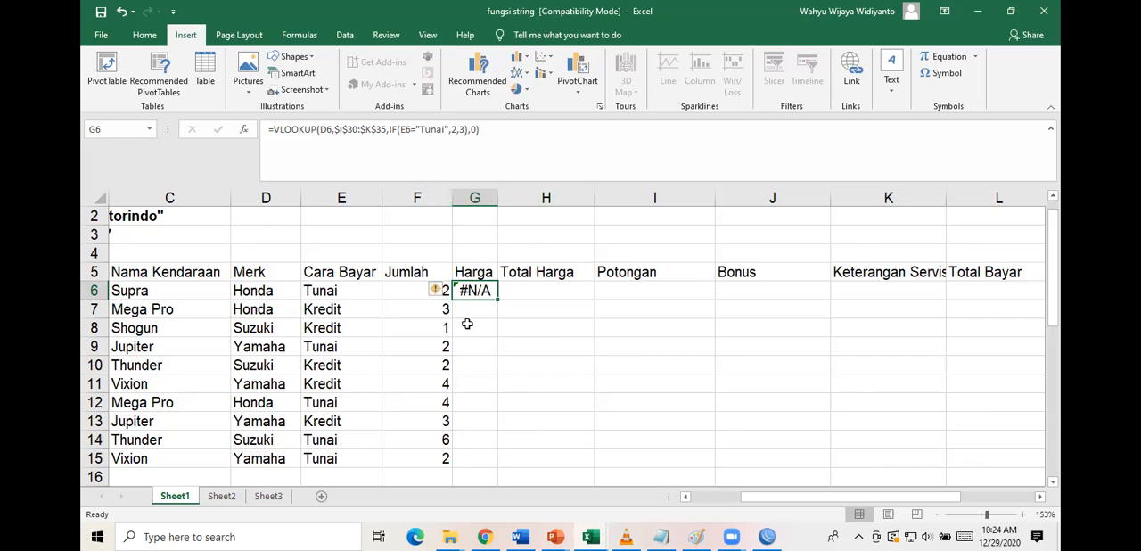
pyautogui.click(437, 295)
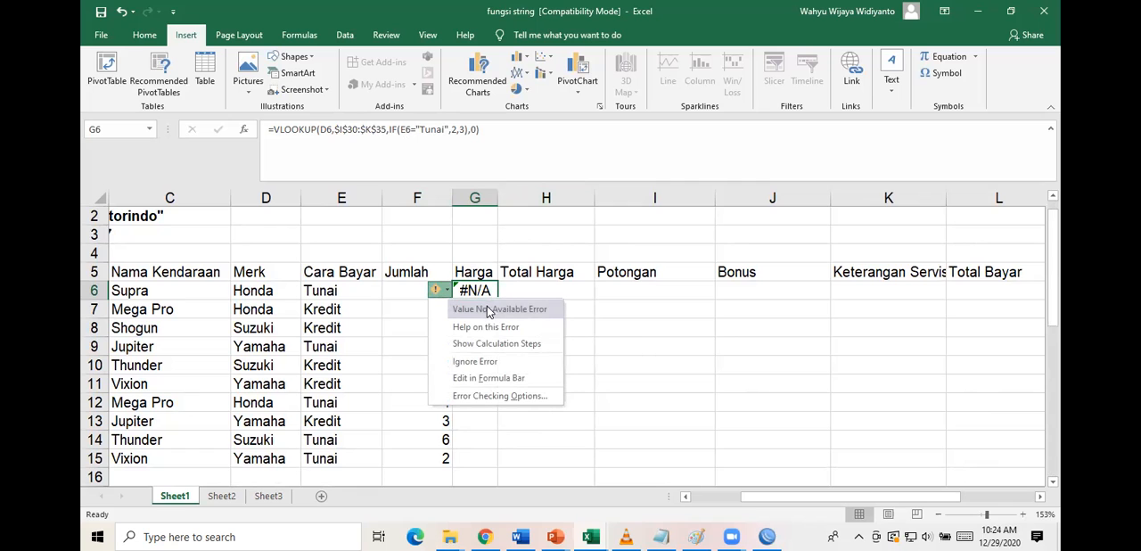
pyautogui.click(510, 396)
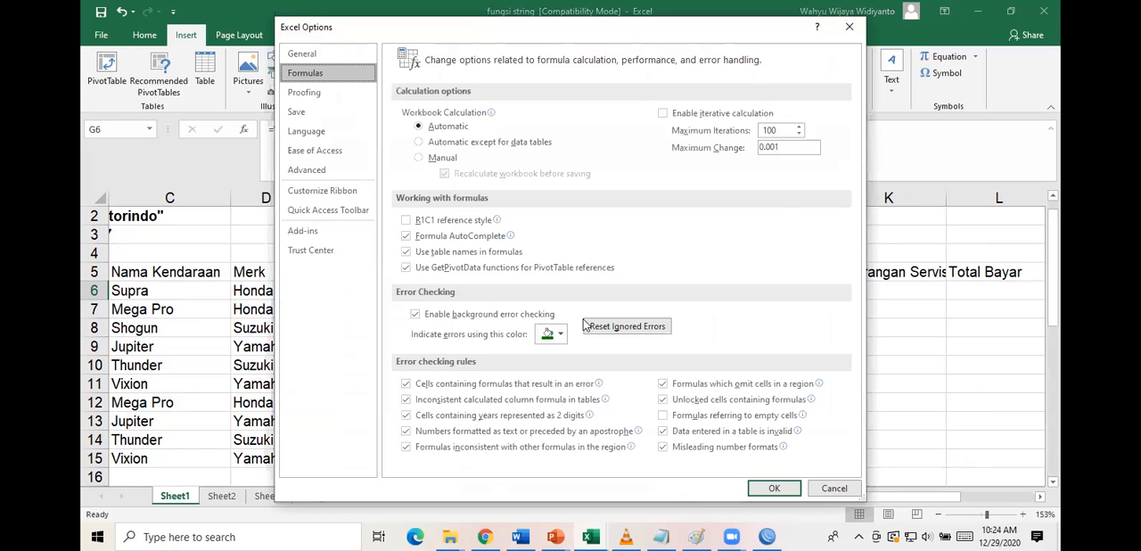
pyautogui.click(827, 482)
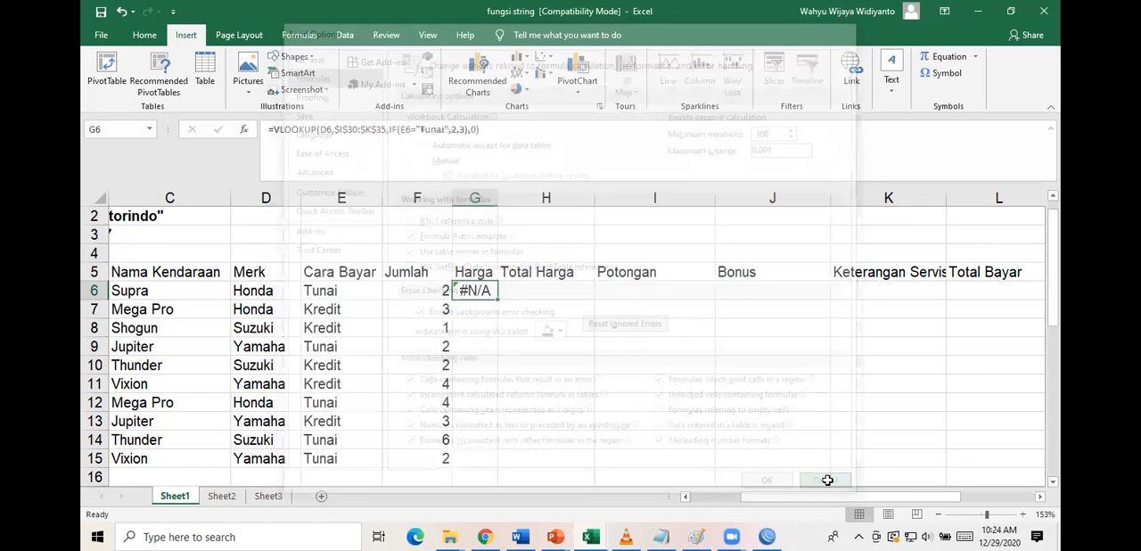
# Try to remove the value-if-false argument 3 and the closing bracket from the IF in G6's VLOOKUP formula.
pyautogui.click(398, 130)
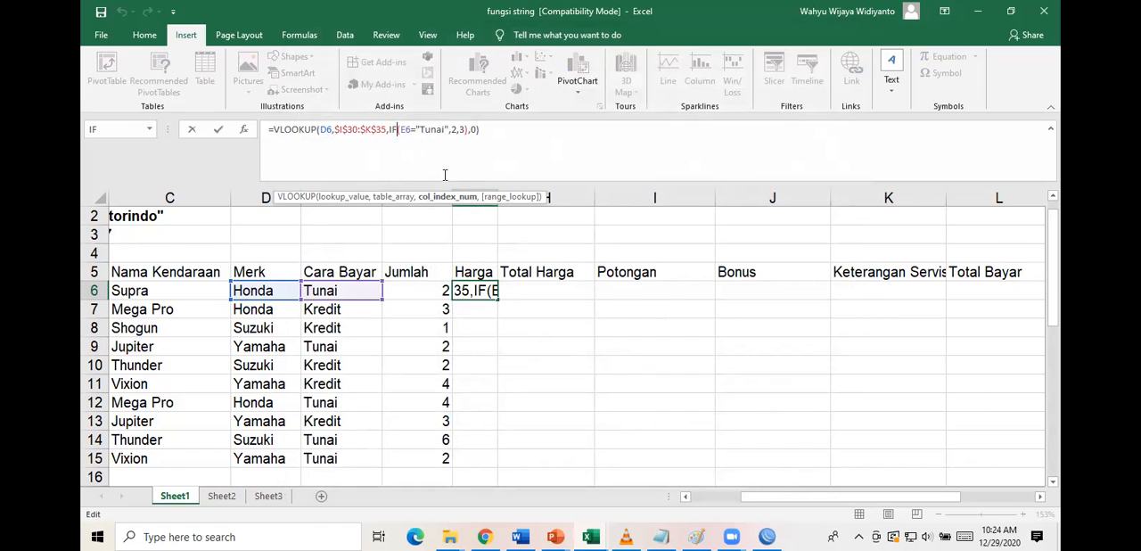
pyautogui.click(447, 130)
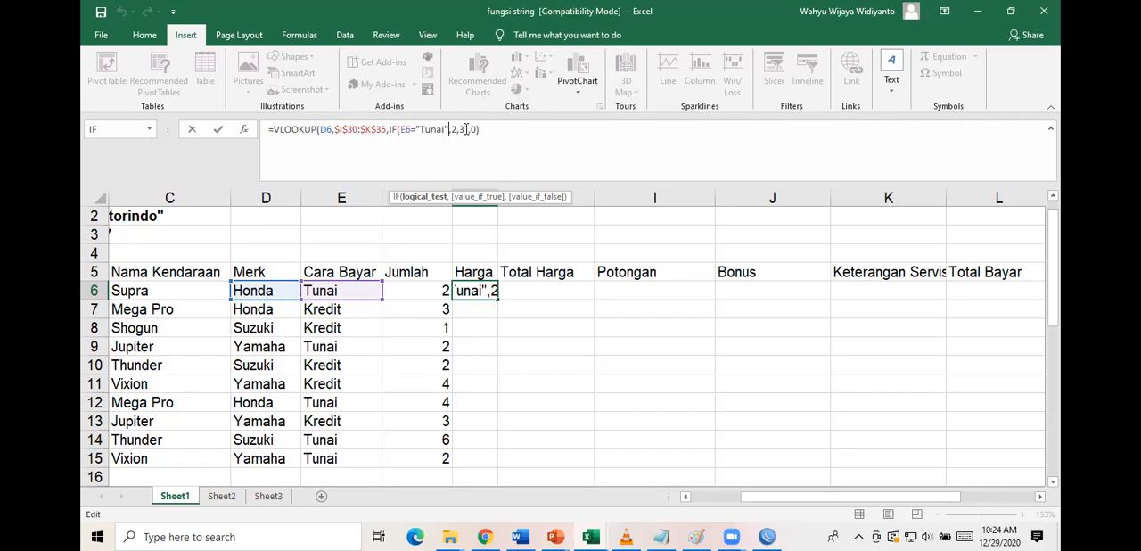
pyautogui.press('Right')
pyautogui.press('Right')
pyautogui.press('Right')
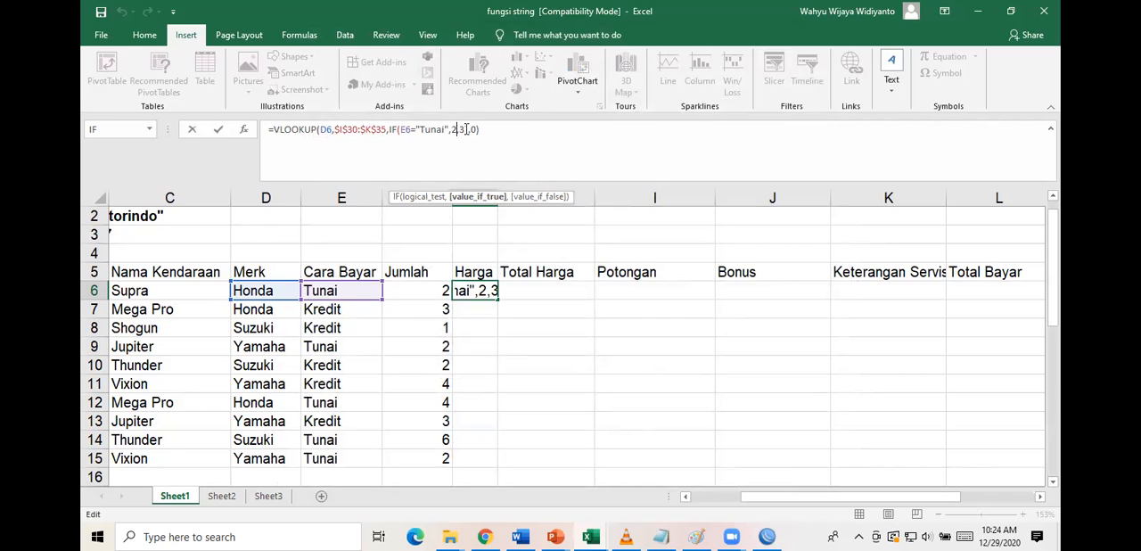
pyautogui.write(')')
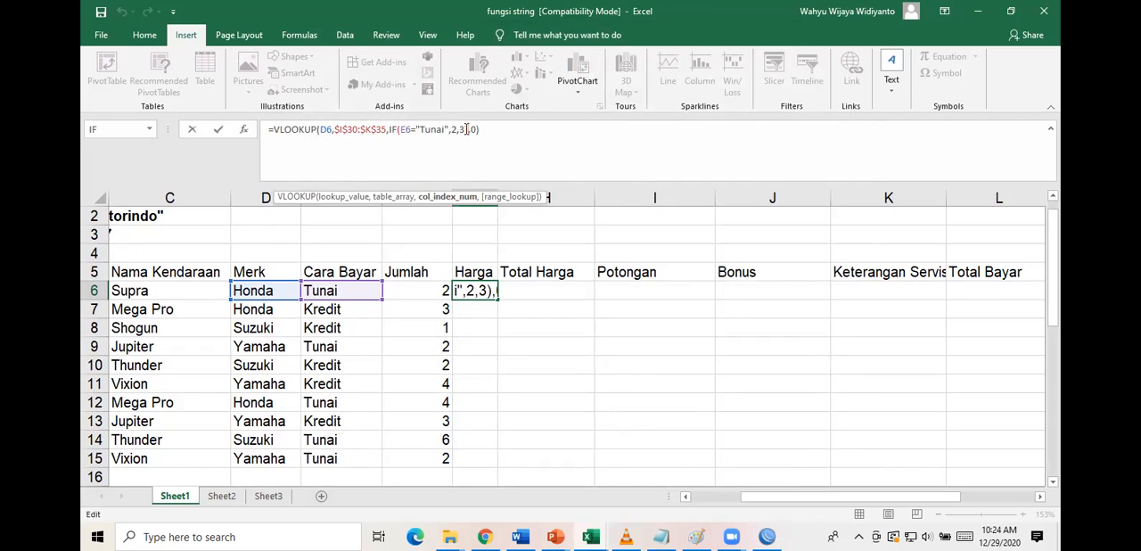
pyautogui.press('BackSpace')
pyautogui.press('BackSpace')
pyautogui.press('BackSpace')
pyautogui.press('BackSpace')
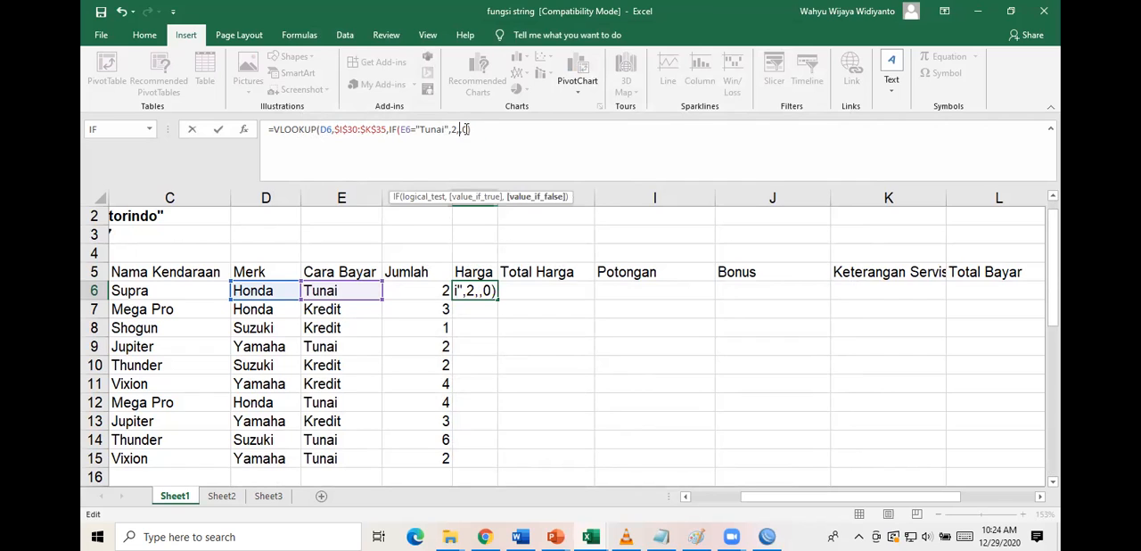
pyautogui.press('BackSpace')
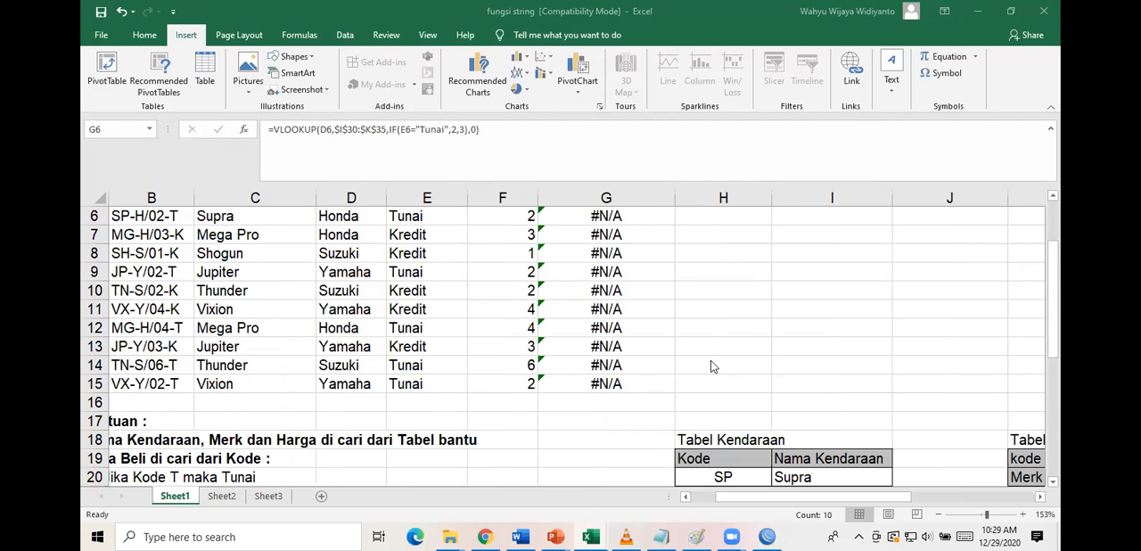
# Compare the Merk cell D6 and the Nama Kendaraan cell C6 with the first column of Tabel Harga.
pyautogui.scroll(2, 597, 310)
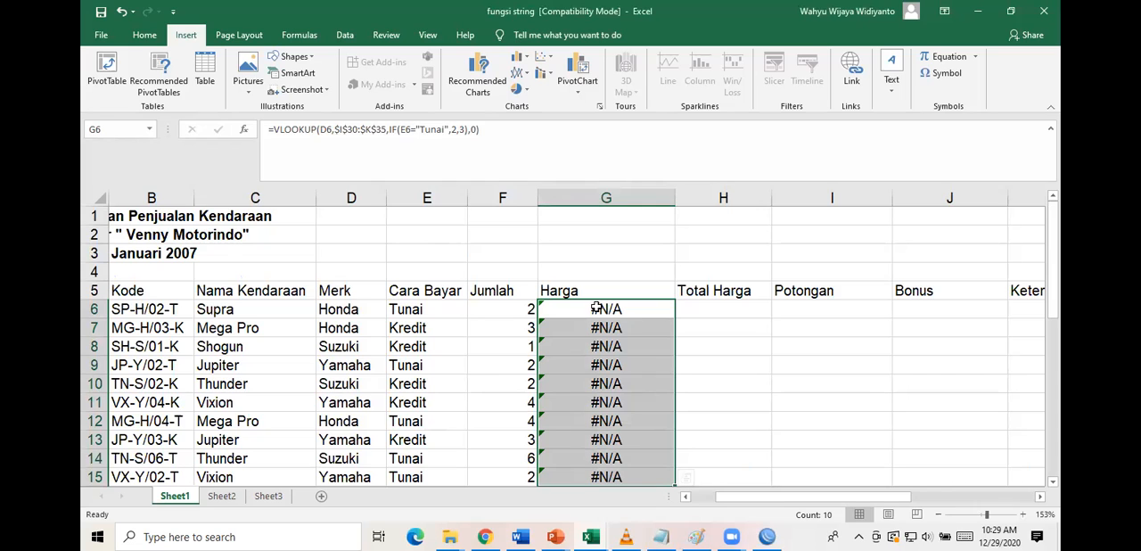
pyautogui.click(351, 308)
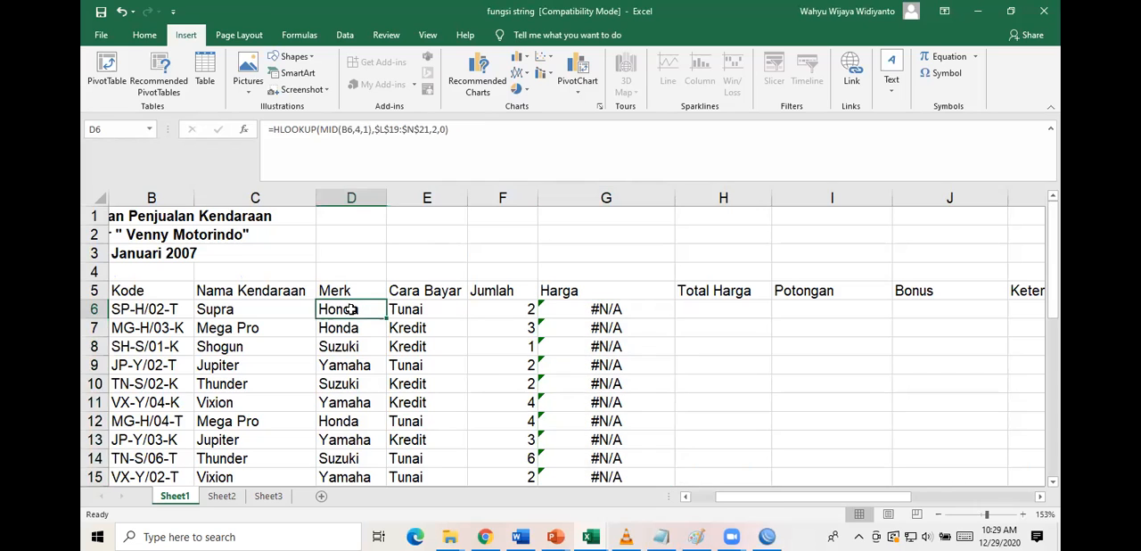
pyautogui.scroll(-9, 673, 352)
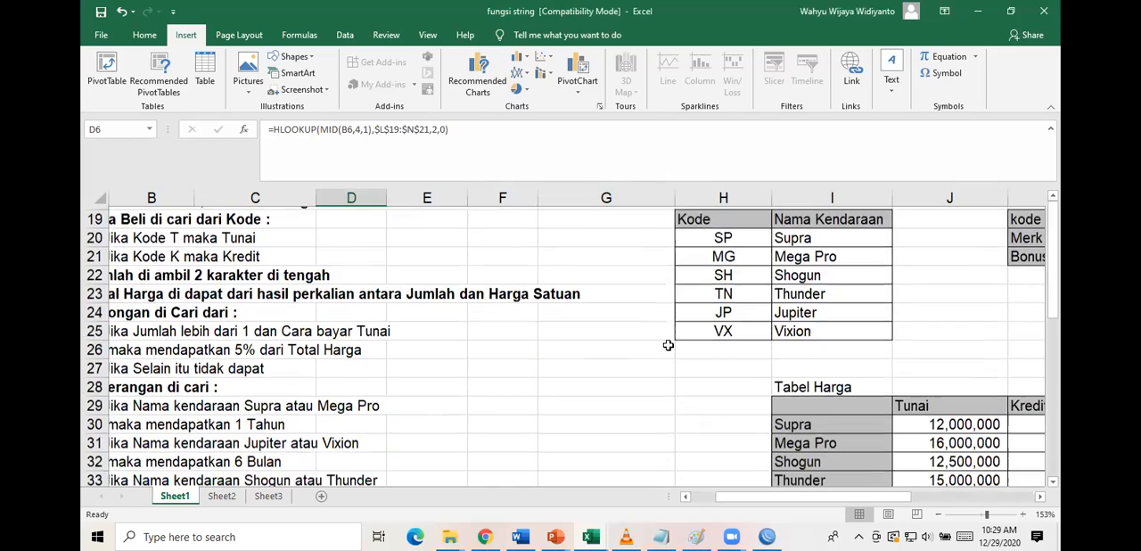
pyautogui.scroll(-5, 668, 345)
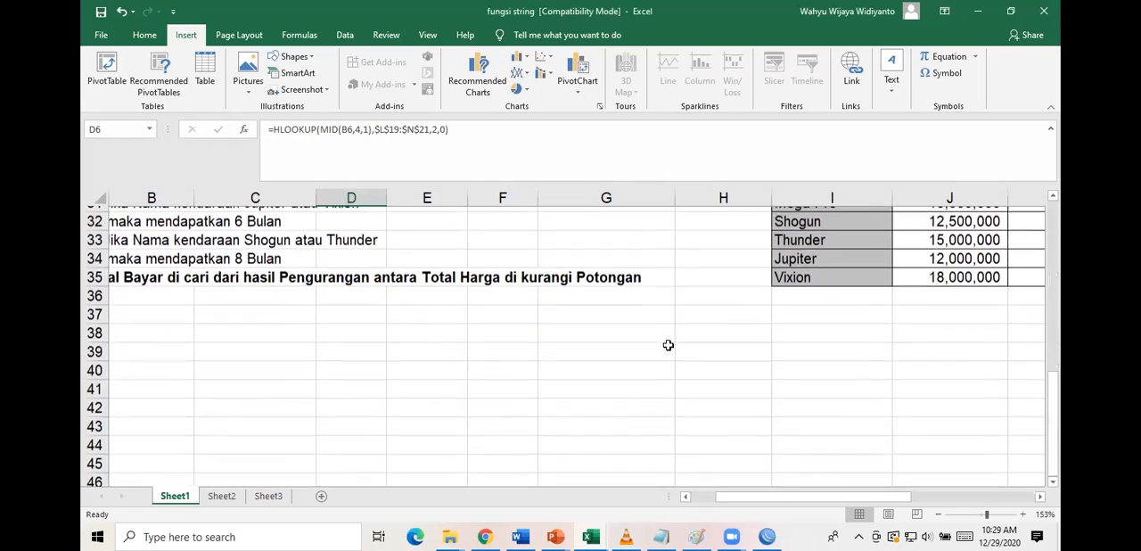
pyautogui.scroll(5, 667, 345)
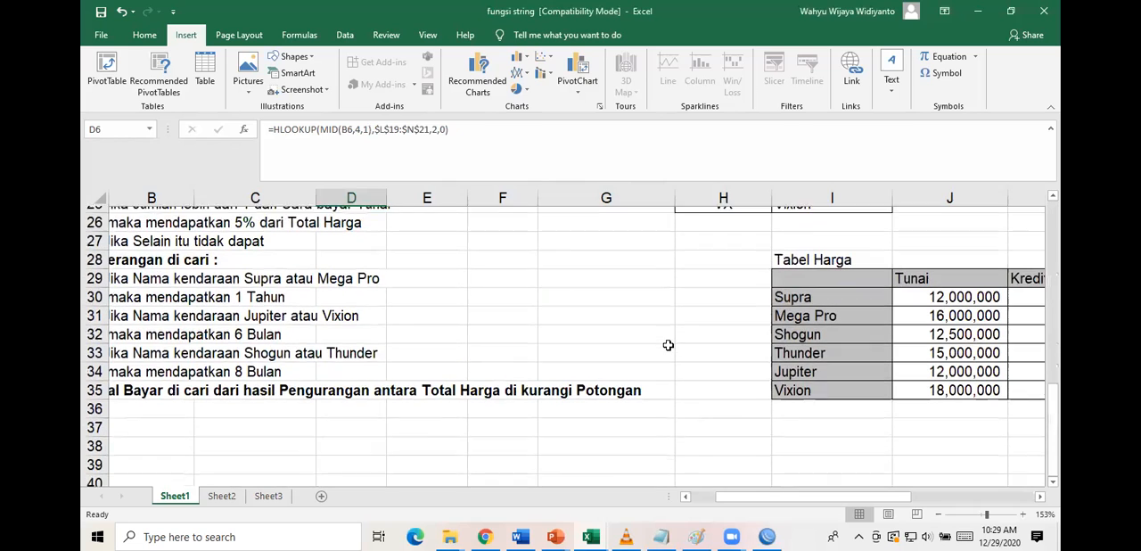
pyautogui.hscroll(3, 673, 346)
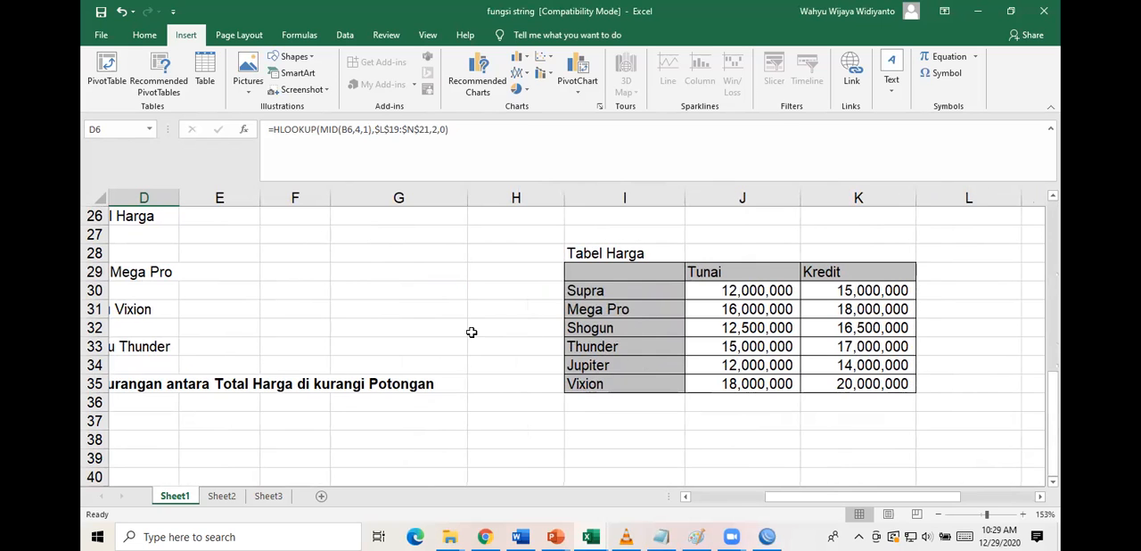
pyautogui.scroll(8, 472, 331)
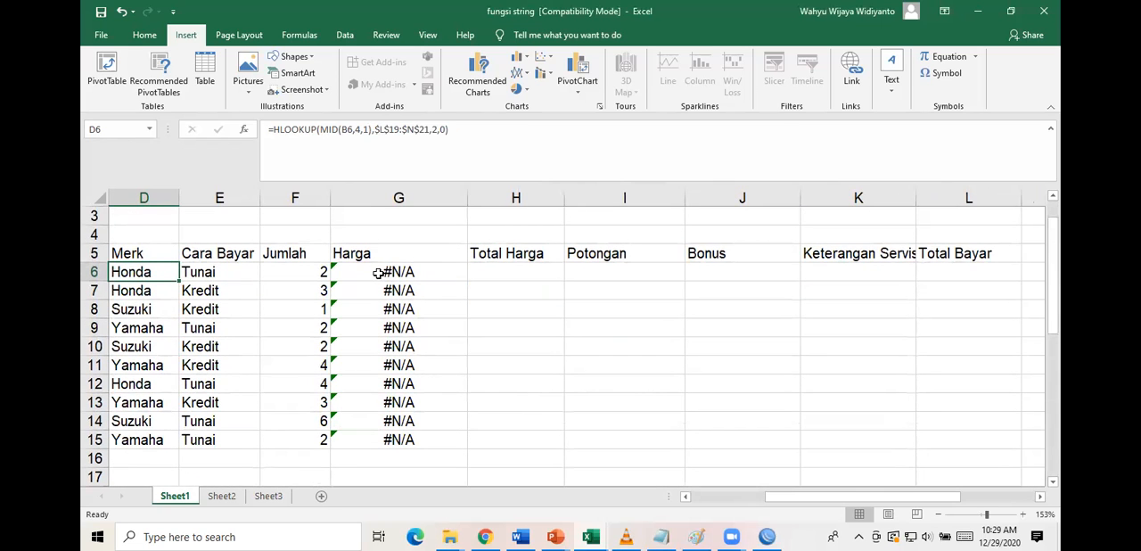
pyautogui.hscroll(-2, 397, 274)
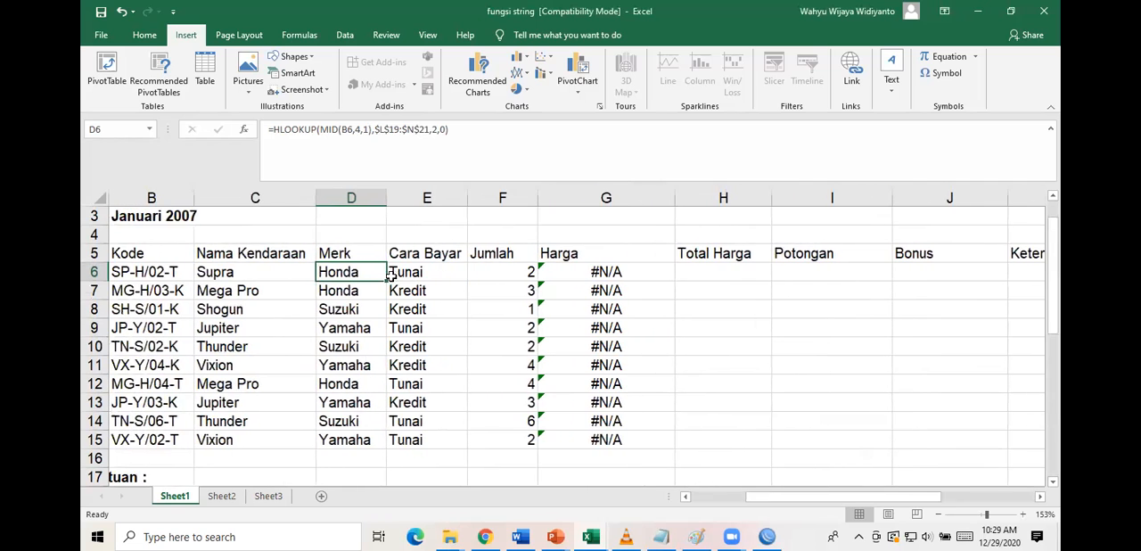
pyautogui.click(246, 271)
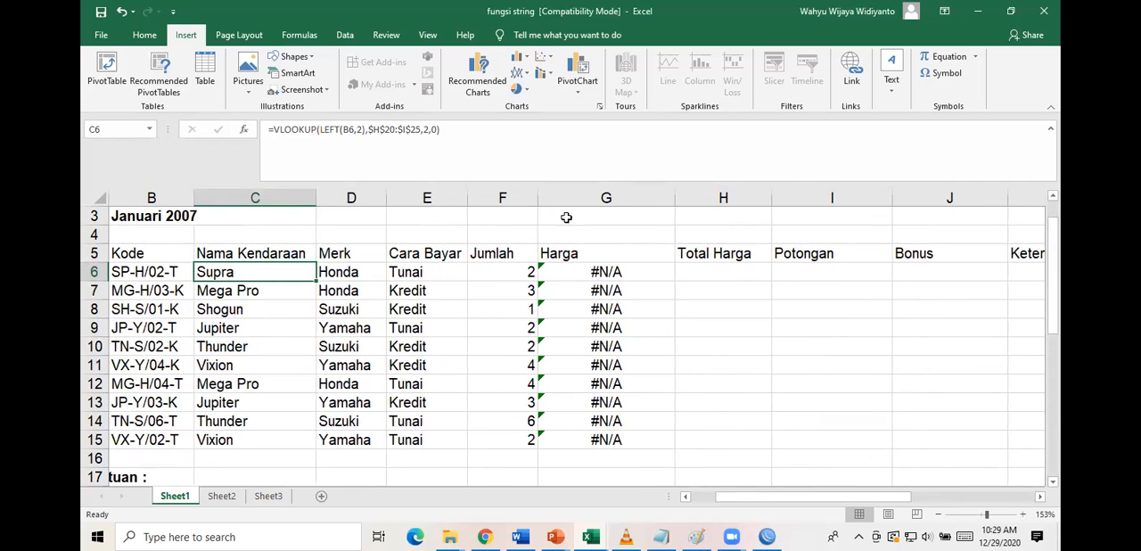
# Replace the lookup value in G6's VLOOKUP with Nama Kendaraan cell C6 and fill the formula down to G15.
pyautogui.click(595, 274)
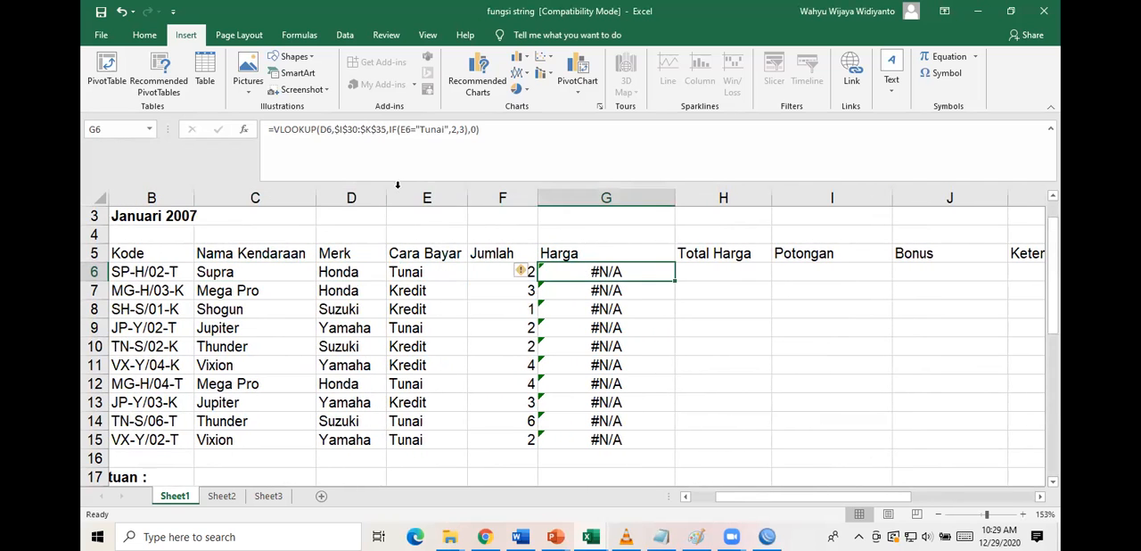
pyautogui.click(329, 130)
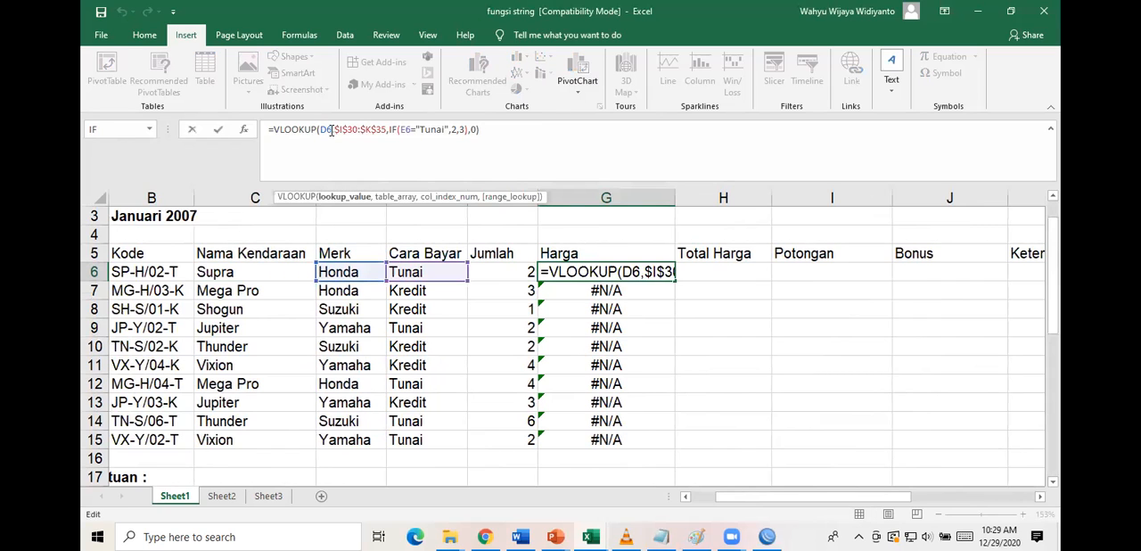
pyautogui.press('BackSpace')
pyautogui.press('BackSpace')
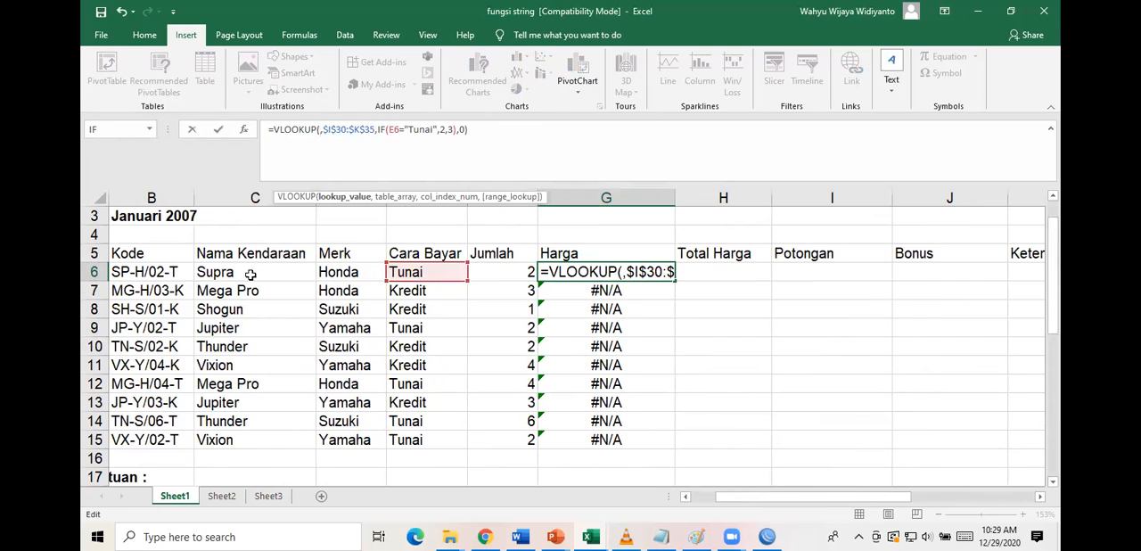
pyautogui.click(245, 273)
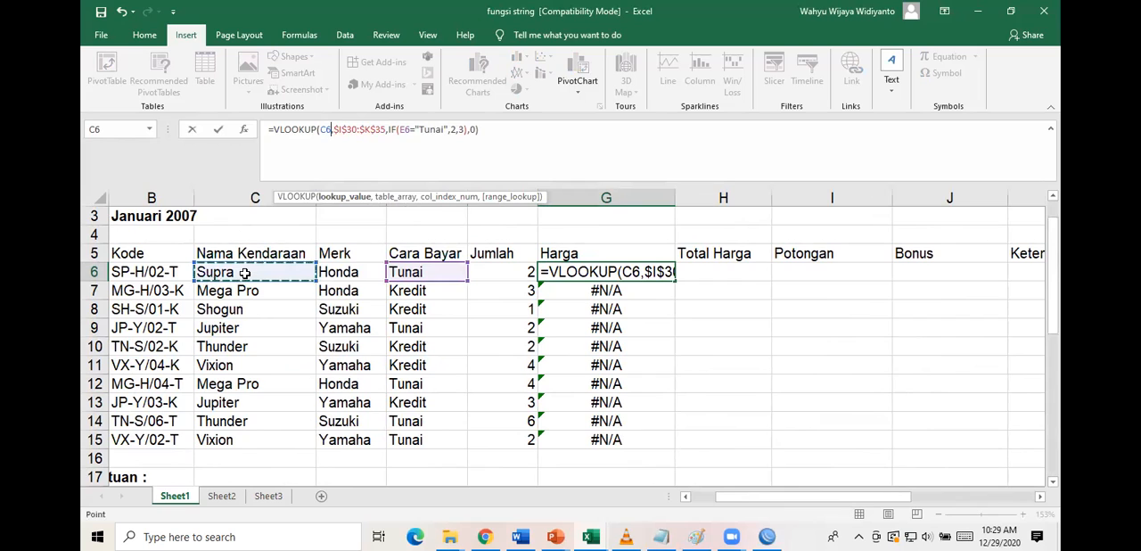
pyautogui.press('Return')
pyautogui.click(654, 269)
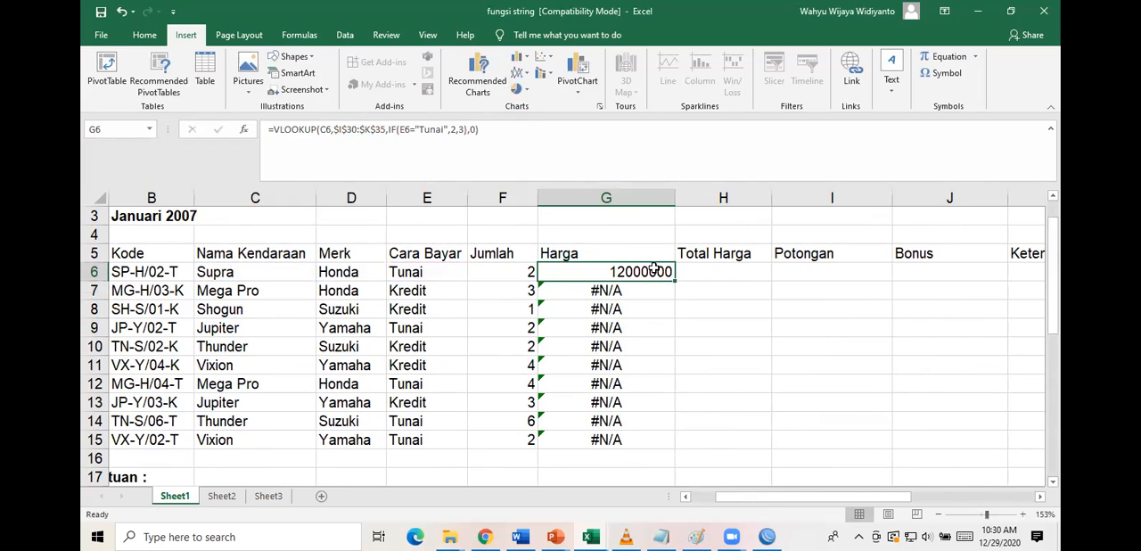
pyautogui.moveTo(675, 281); pyautogui.dragTo(683, 448)
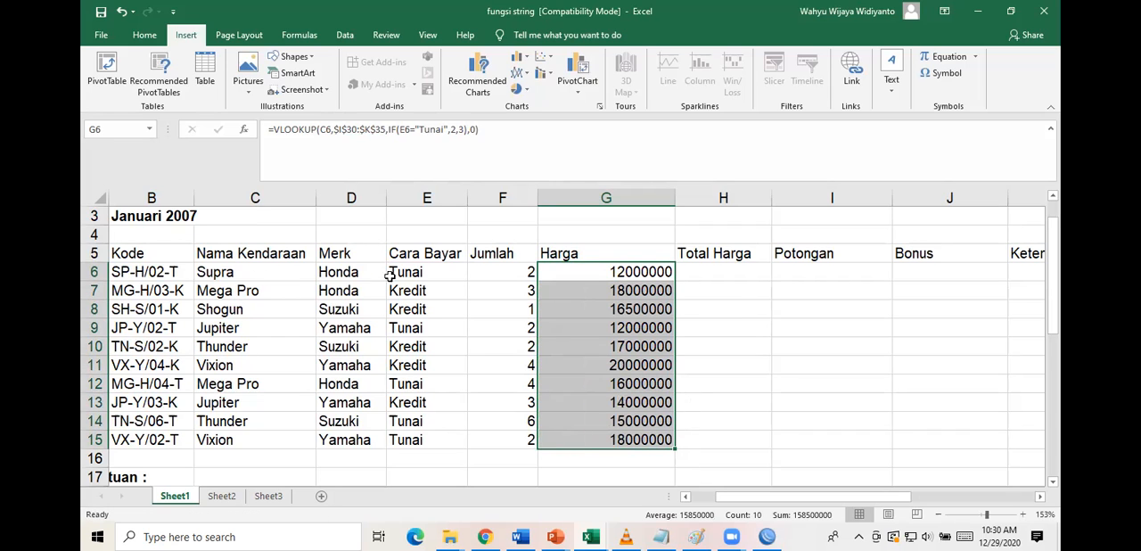
# Check the filled Harga values against the Tunai and Kredit prices in Tabel Harga.
pyautogui.scroll(-6, 724, 258)
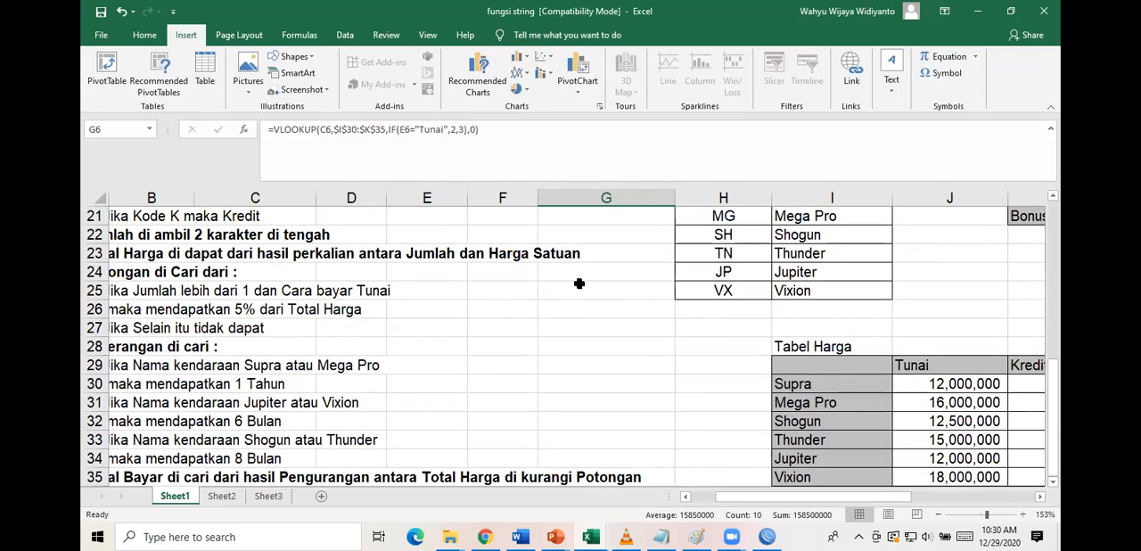
pyautogui.scroll(5, 579, 286)
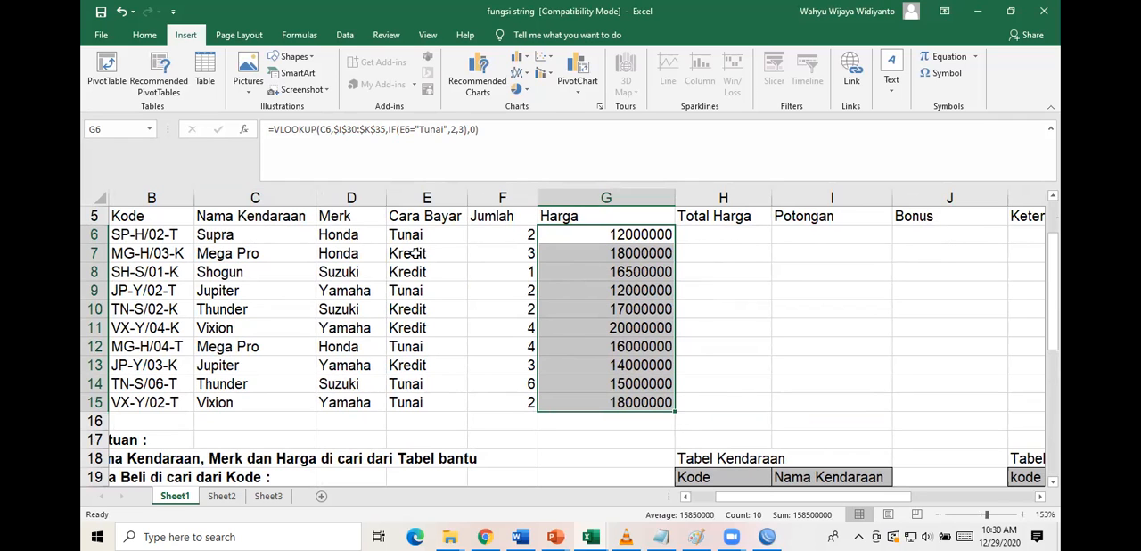
pyautogui.scroll(-6, 776, 352)
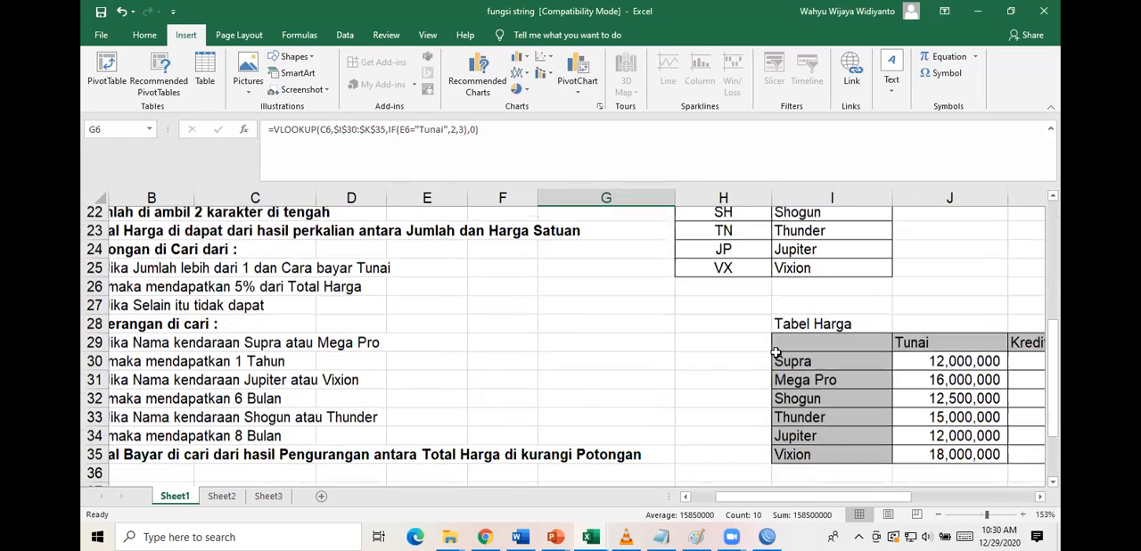
pyautogui.scroll(-1, 775, 352)
pyautogui.hscroll(2, 971, 366)
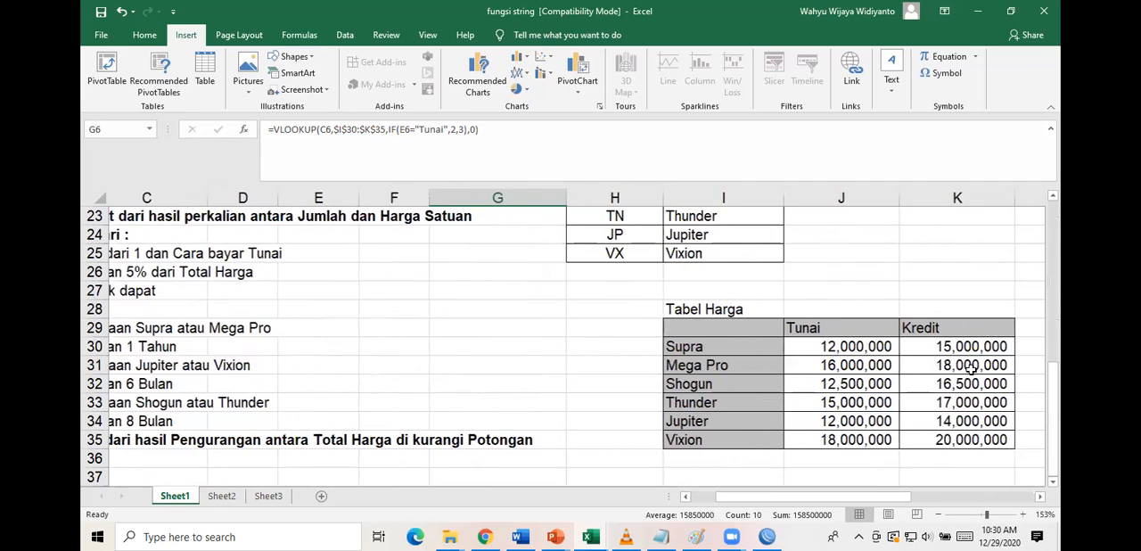
pyautogui.hscroll(-1, 693, 343)
pyautogui.scroll(4, 692, 343)
pyautogui.scroll(3, 575, 346)
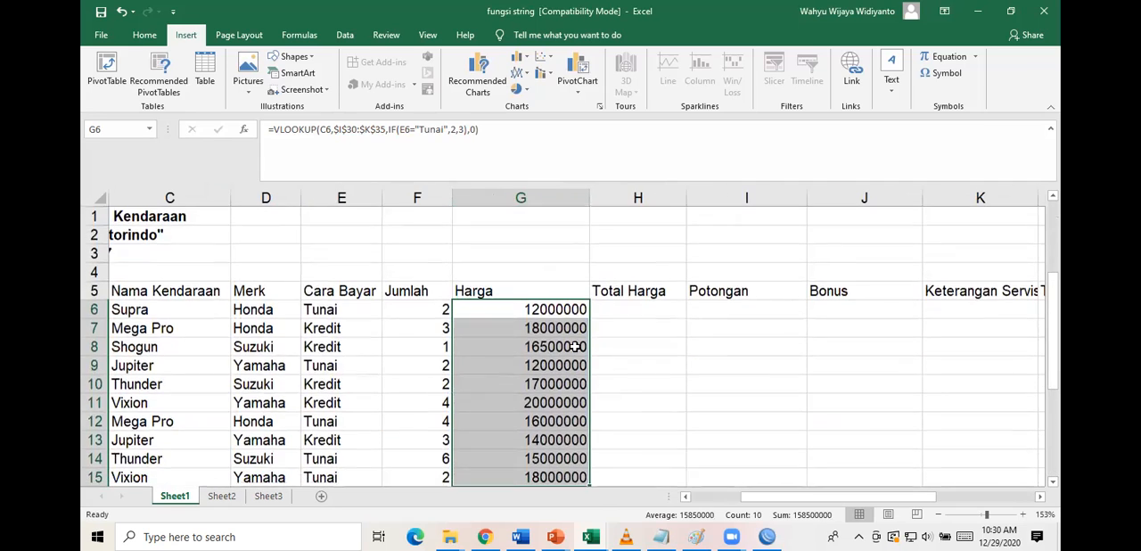
# Clear the formulas from the Harga cells G6:G15.
pyautogui.scroll(-2, 549, 330)
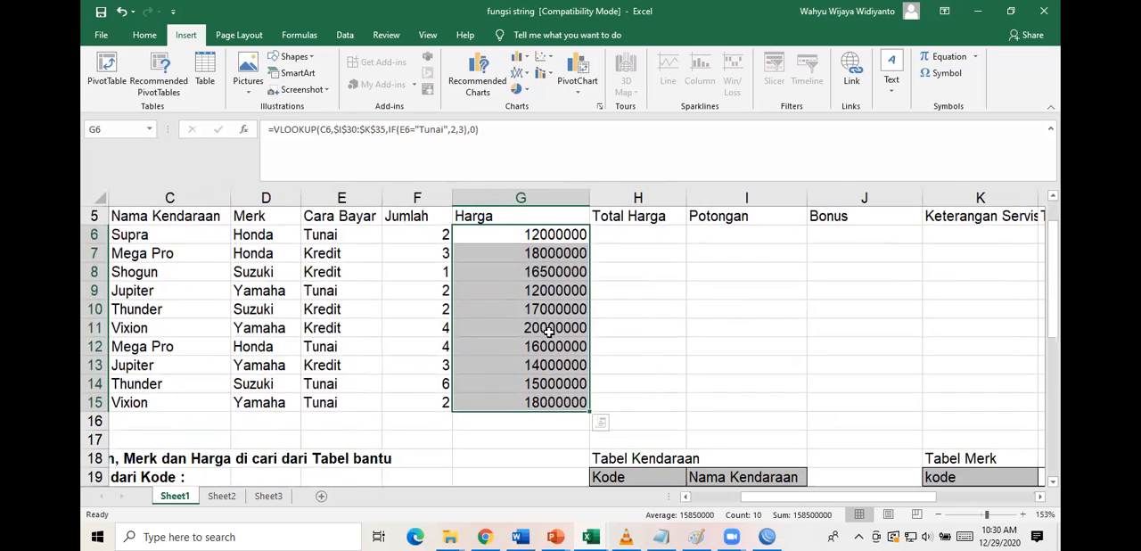
pyautogui.press('Delete')
pyautogui.click(665, 305)
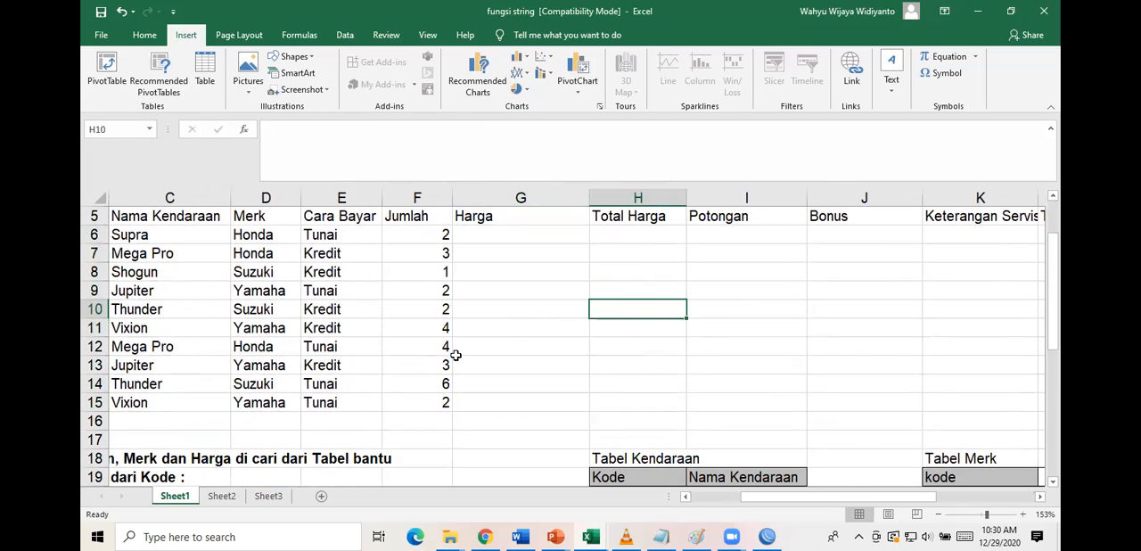
# Review the report rows and the Tunai and Kredit price columns of Tabel Harga.
pyautogui.hscroll(-2, 456, 355)
pyautogui.hscroll(1, 455, 355)
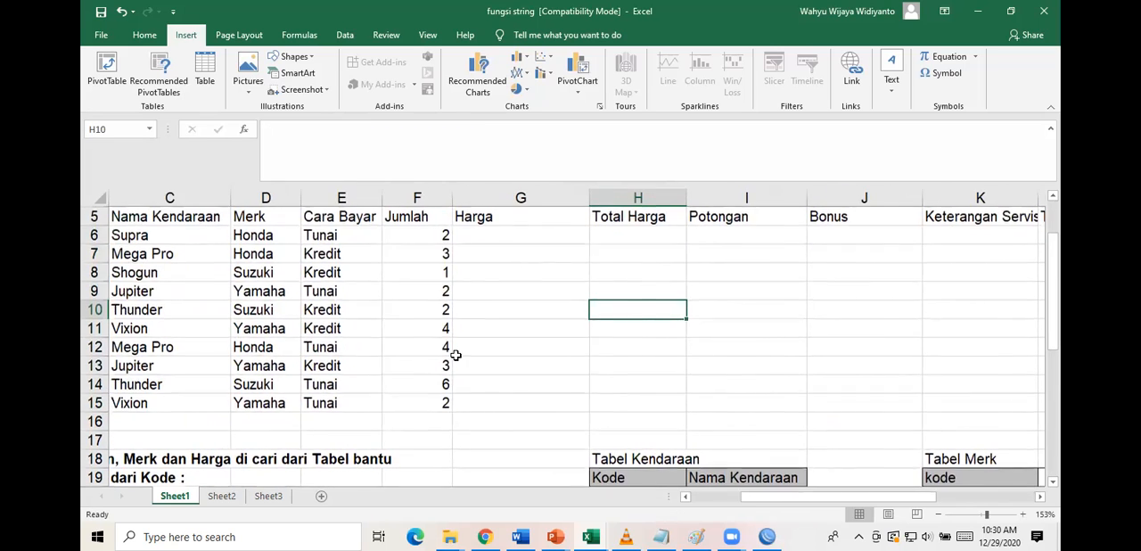
pyautogui.keyDown('ctrl'); pyautogui.scroll(2, 455, 355); pyautogui.keyUp('ctrl')
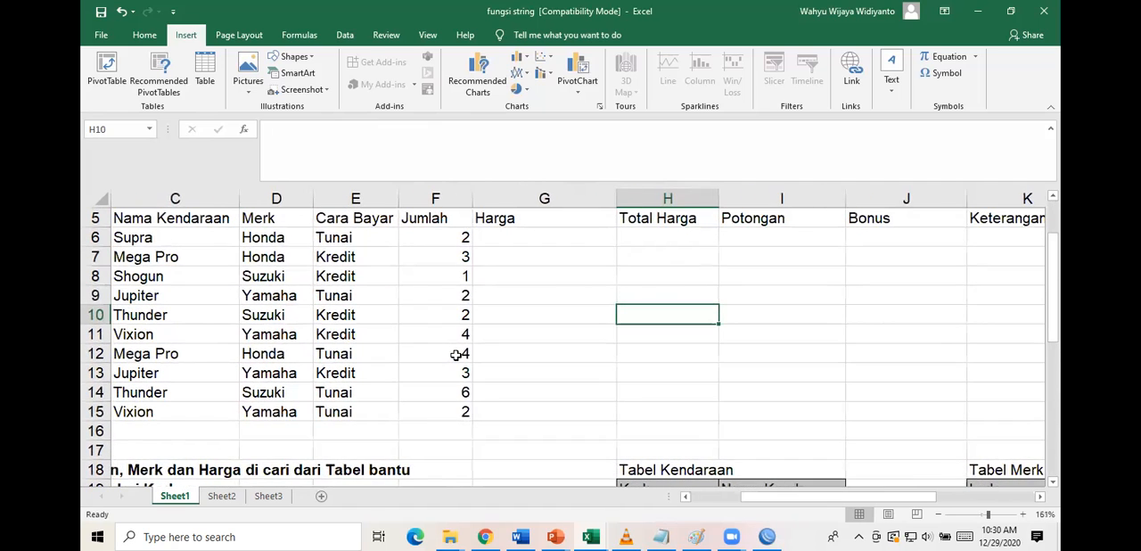
pyautogui.scroll(-1, 456, 355)
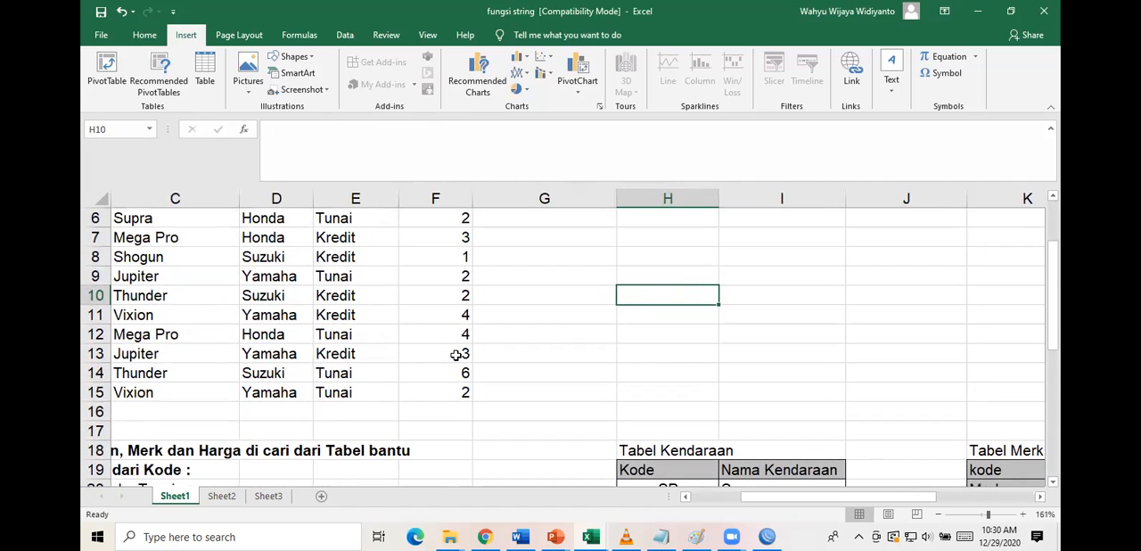
pyautogui.scroll(-5, 455, 355)
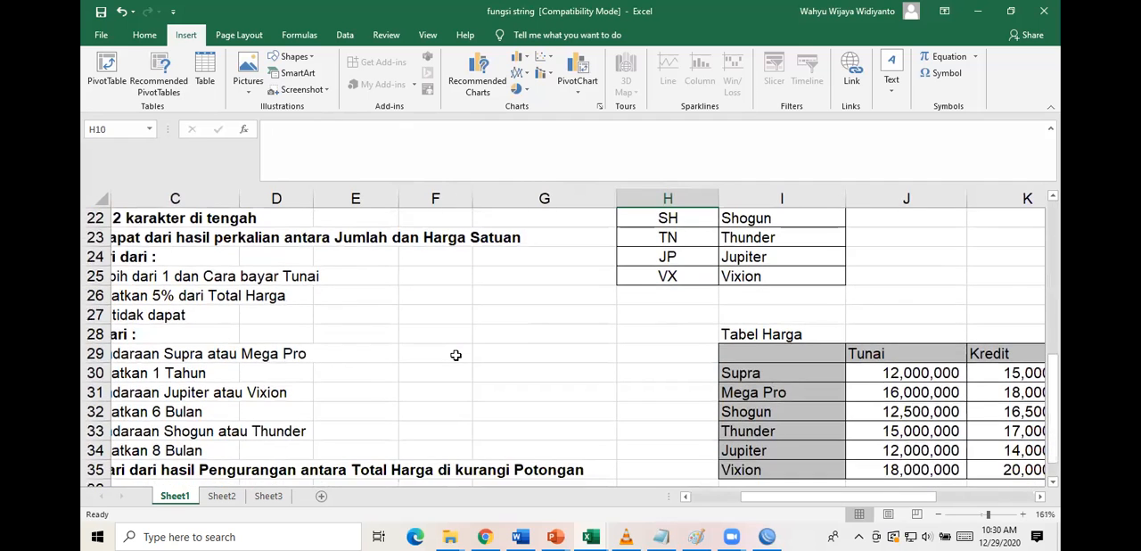
pyautogui.hscroll(5, 456, 354)
pyautogui.scroll(-1, 450, 355)
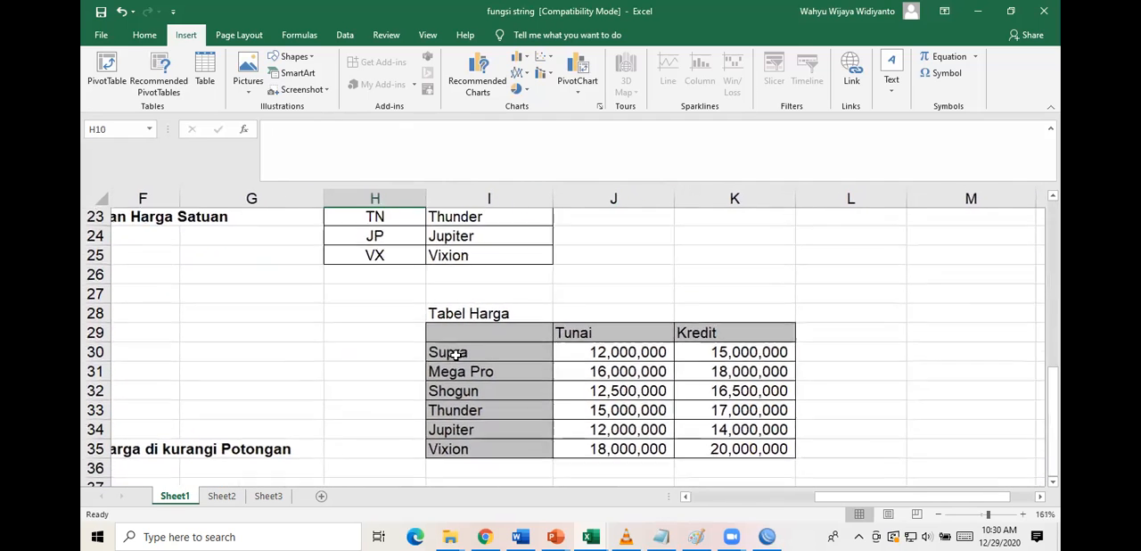
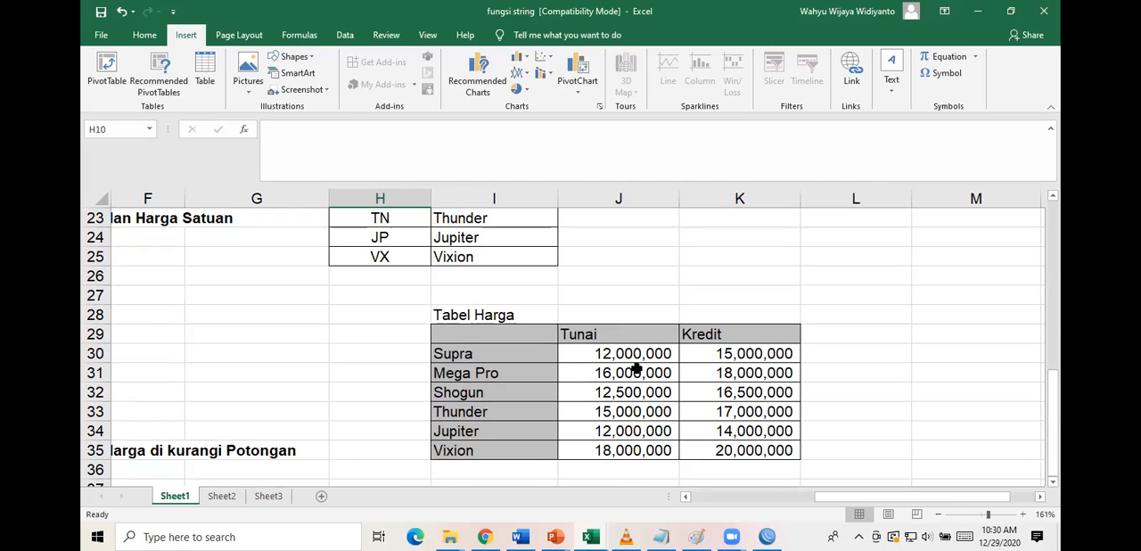
# Examine Tabel Harga, covering its vehicle names with the Tunai and Kredit prices in I30:K35.
pyautogui.scroll(1, 635, 370)
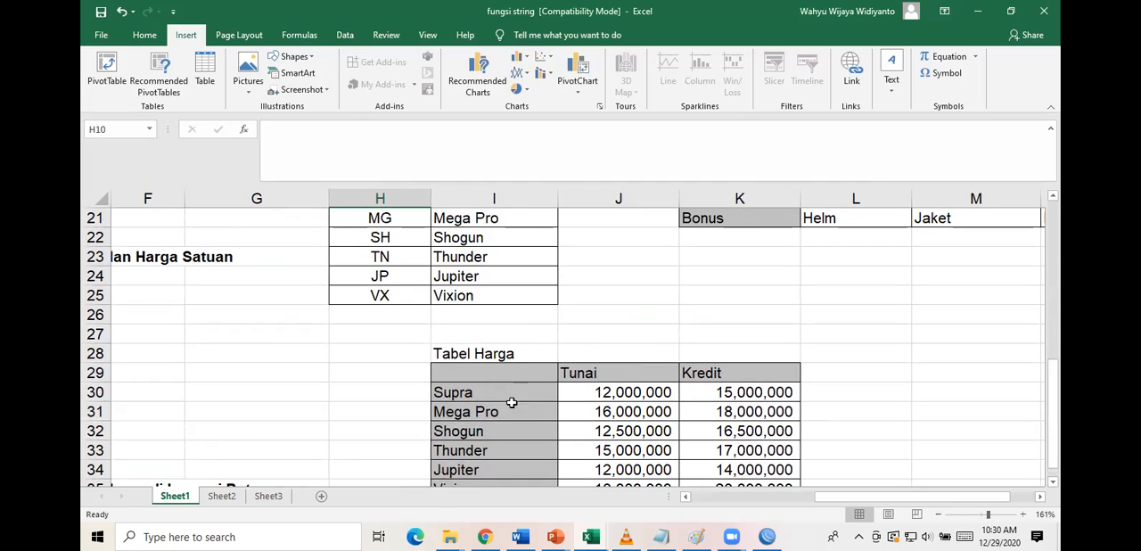
pyautogui.hscroll(-2, 448, 354)
pyautogui.scroll(3, 448, 354)
pyautogui.scroll(-3, 449, 354)
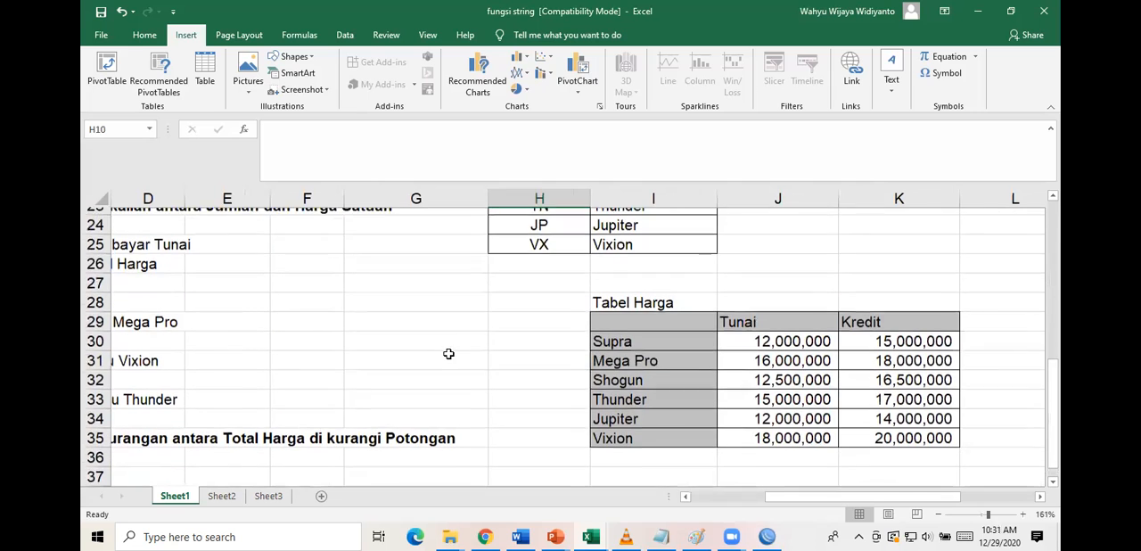
pyautogui.hscroll(1, 687, 349)
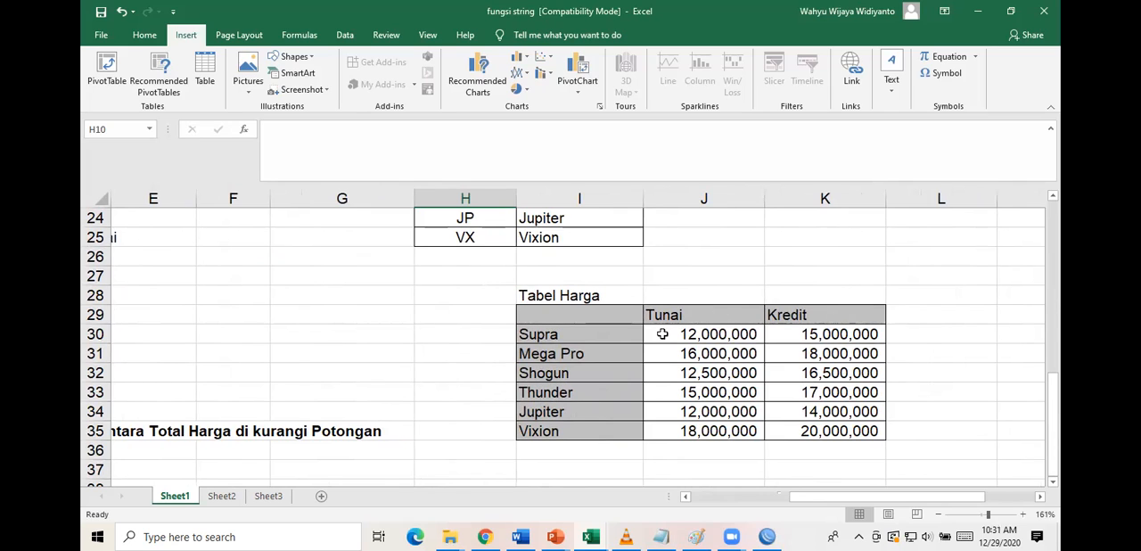
pyautogui.moveTo(607, 339); pyautogui.dragTo(841, 430)
pyautogui.scroll(4, 525, 343)
pyautogui.scroll(4, 525, 343)
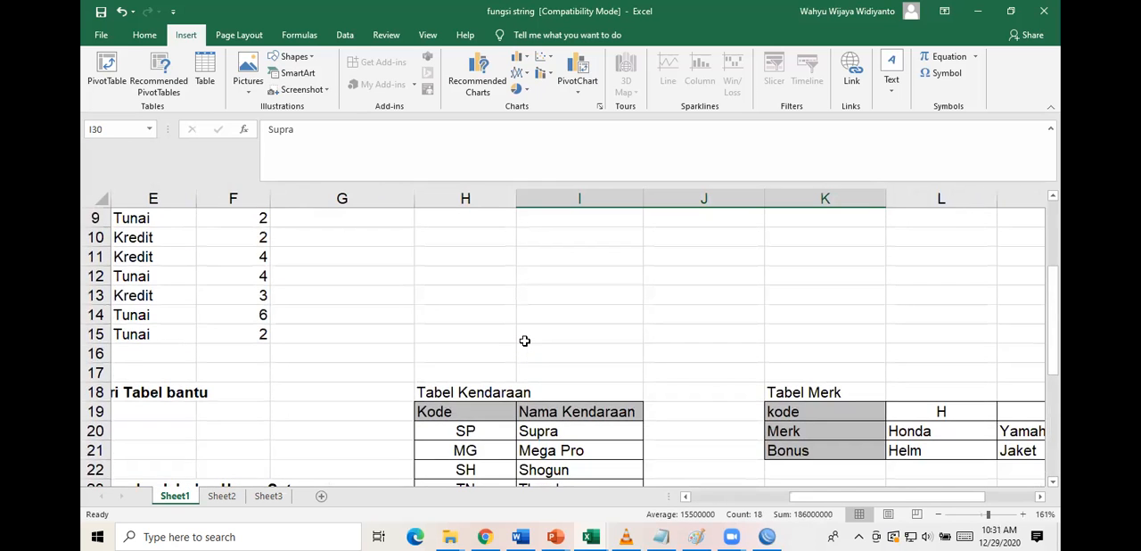
# Start a VLOOKUP formula in Harga cell G6 with Nama Kendaraan cell C6 as the lookup value.
pyautogui.click(358, 321)
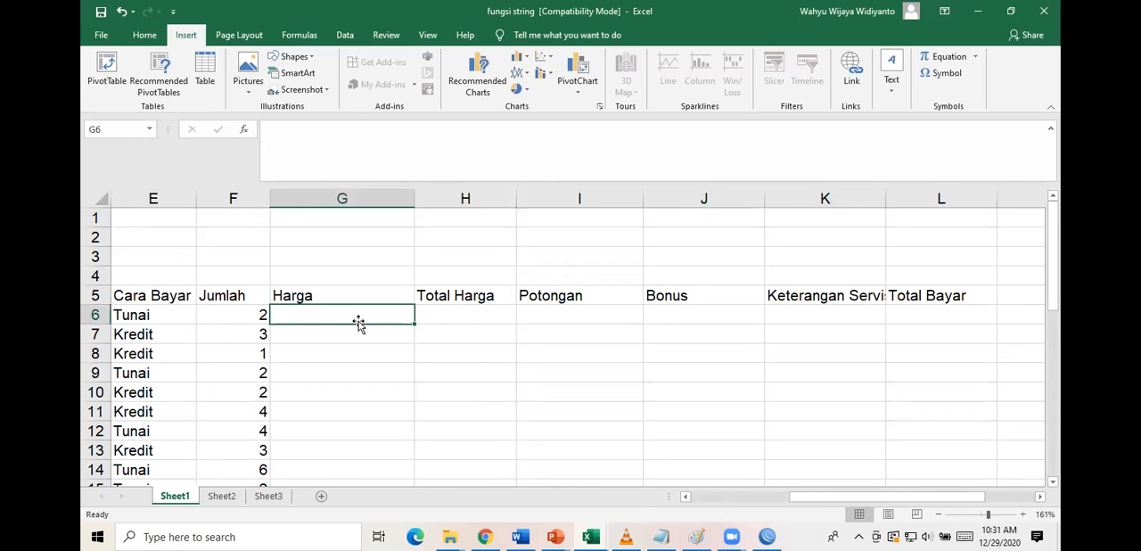
pyautogui.write('=vloo')
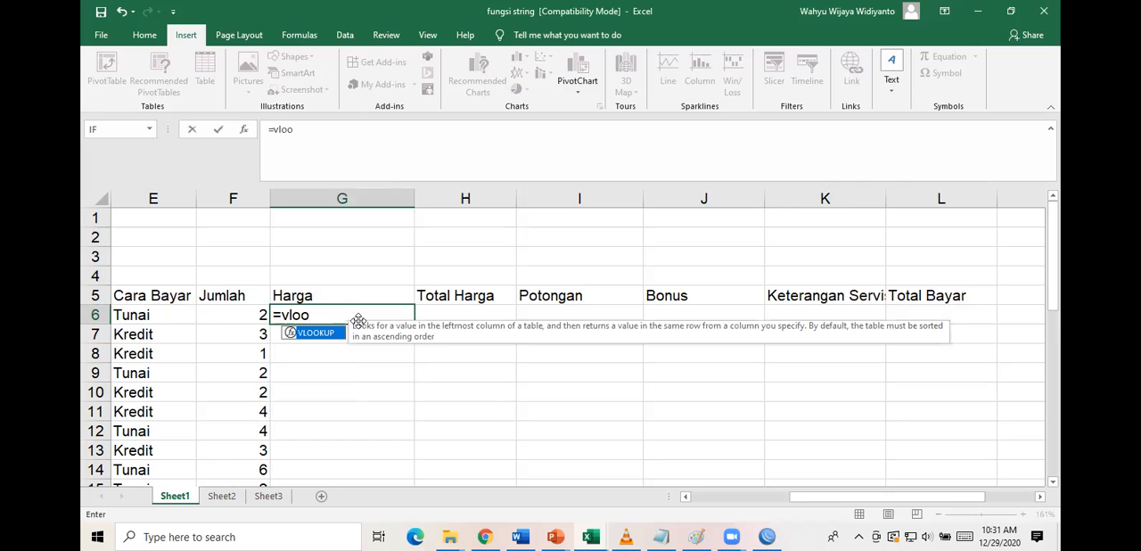
pyautogui.doubleClick(331, 333)
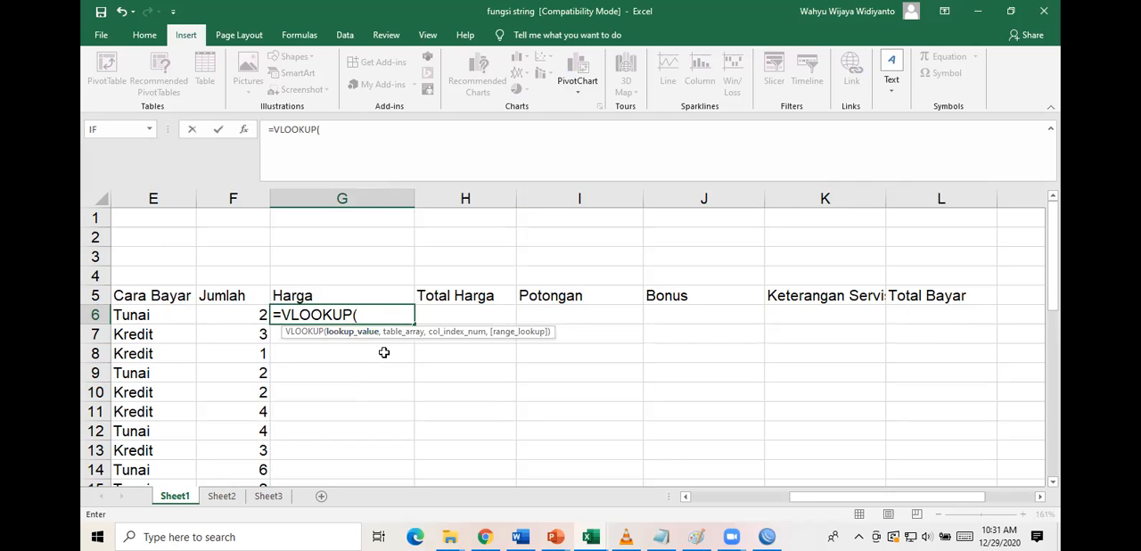
pyautogui.hscroll(-3, 236, 371)
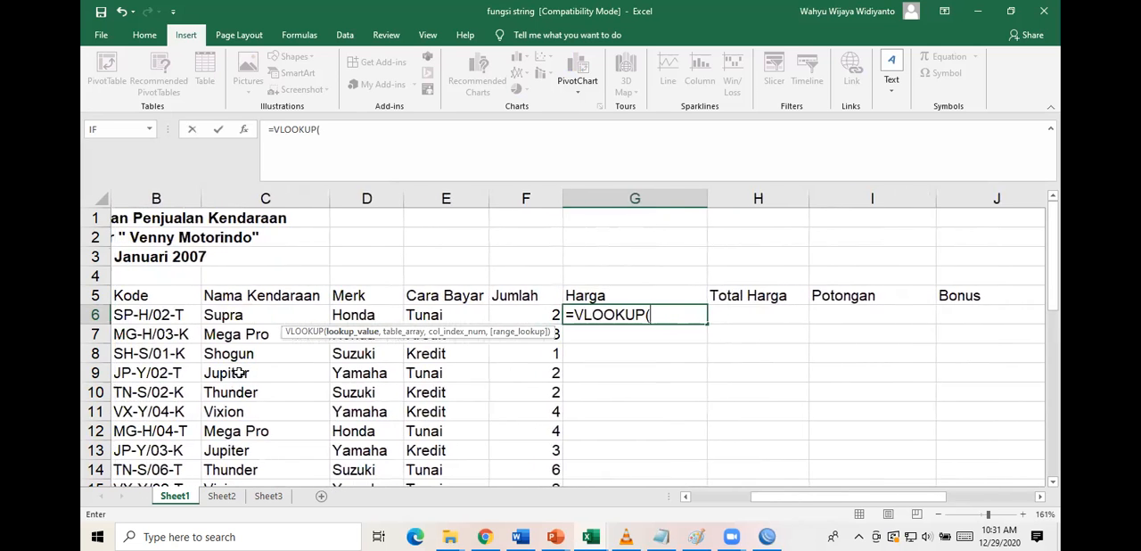
pyautogui.click(234, 314)
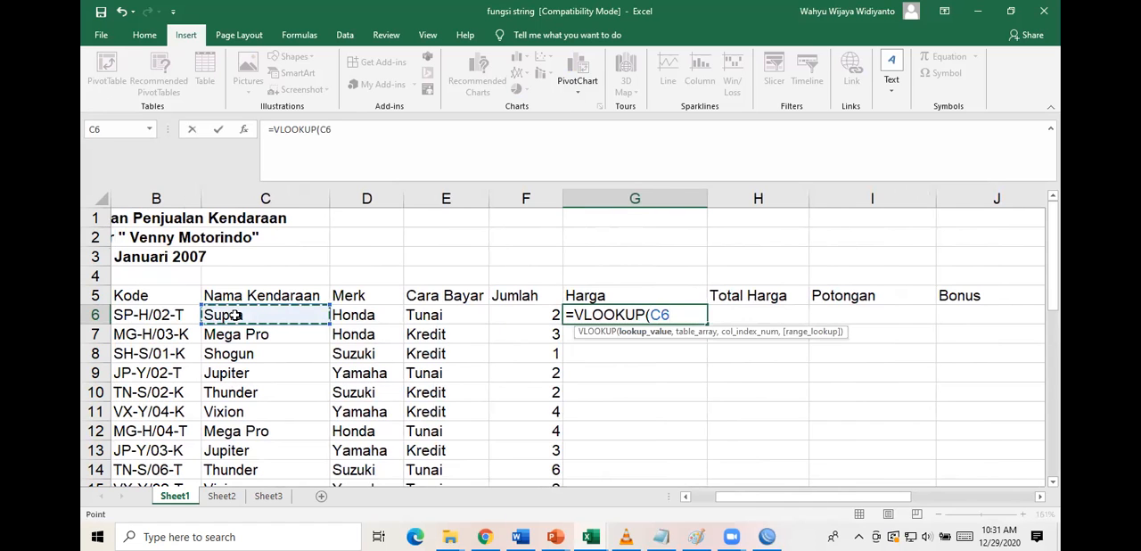
pyautogui.write(',')
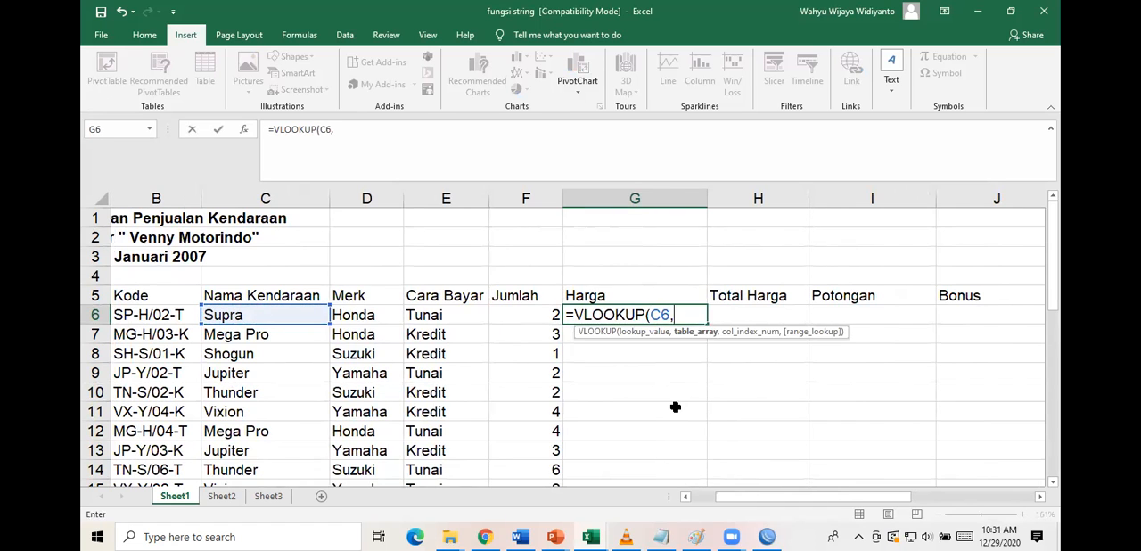
# Set the VLOOKUP table array to the Tabel Harga data as the absolute range $I$30:$K$35.
pyautogui.scroll(-10, 676, 406)
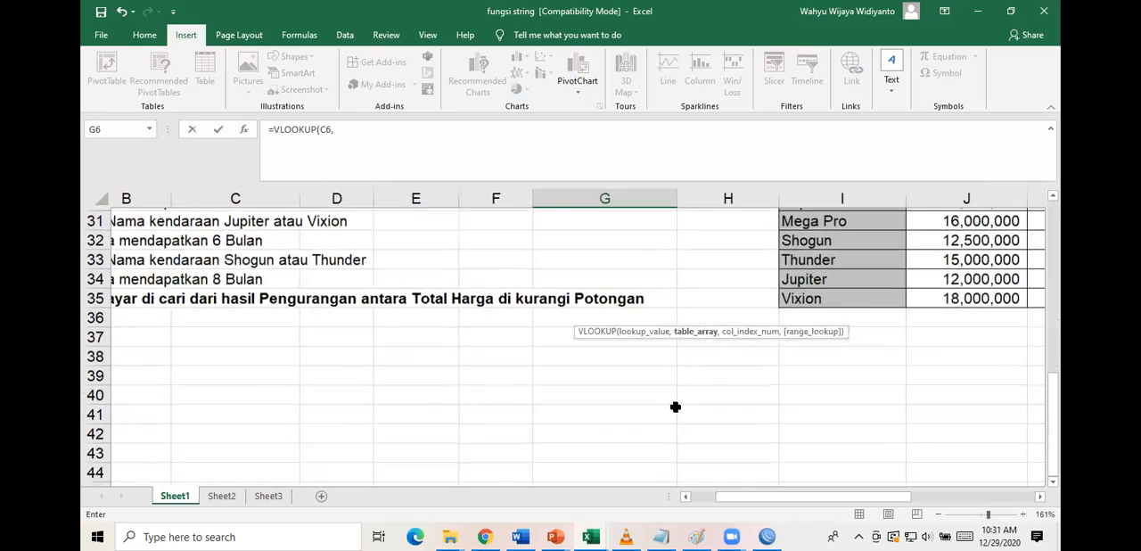
pyautogui.scroll(2, 676, 407)
pyautogui.hscroll(1, 676, 406)
pyautogui.moveTo(612, 294); pyautogui.dragTo(888, 385)
pyautogui.press('F4')
pyautogui.scroll(6, 517, 430)
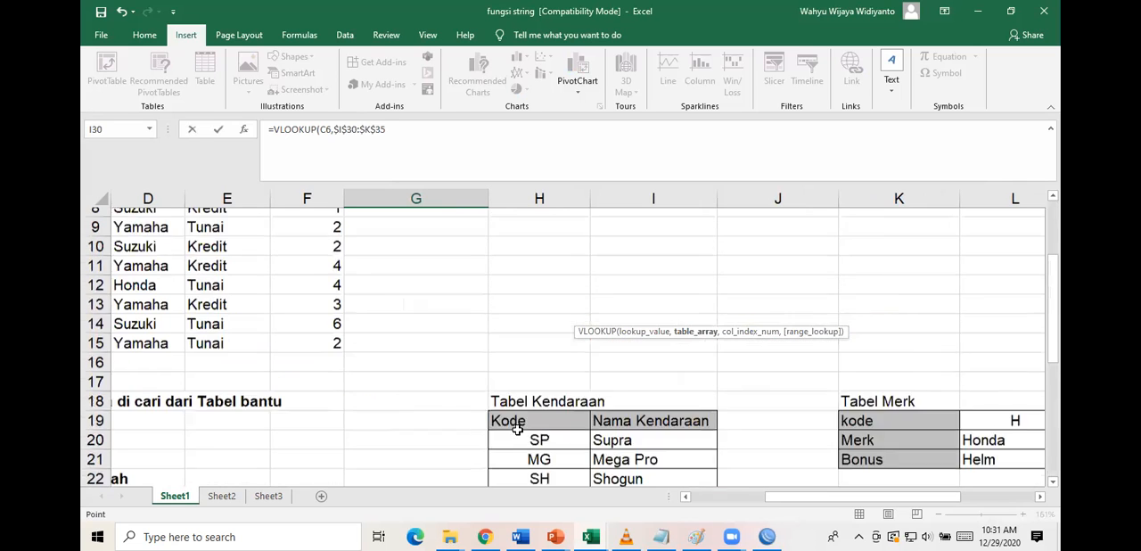
pyautogui.scroll(3, 517, 429)
pyautogui.write(',')
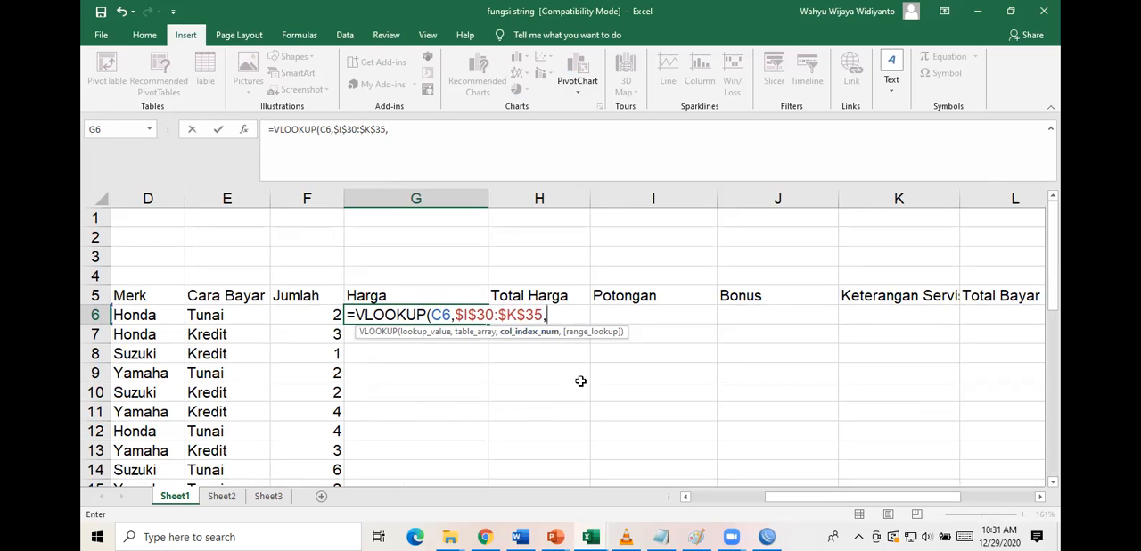
# Nest an IF as the VLOOKUP column index, testing whether Cara Bayar cell E6 equals "Tunai".
pyautogui.scroll(-5, 667, 391)
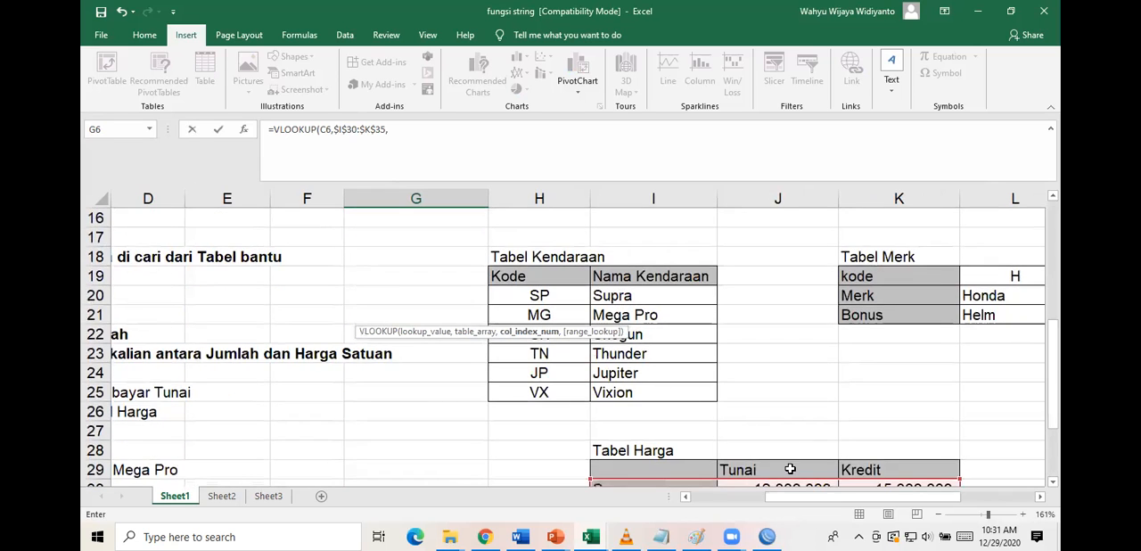
pyautogui.scroll(5, 688, 307)
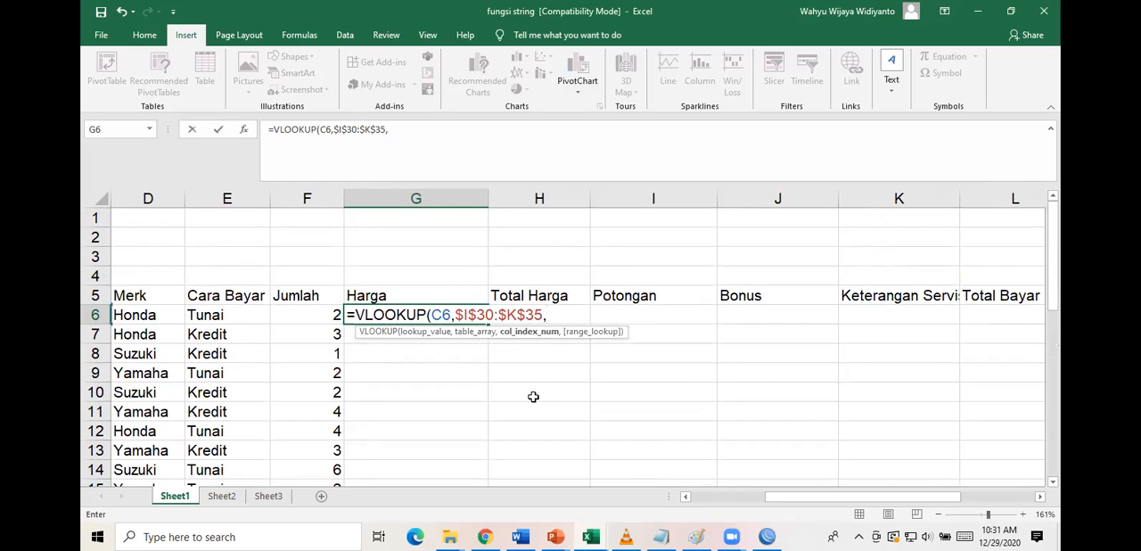
pyautogui.write('if(')
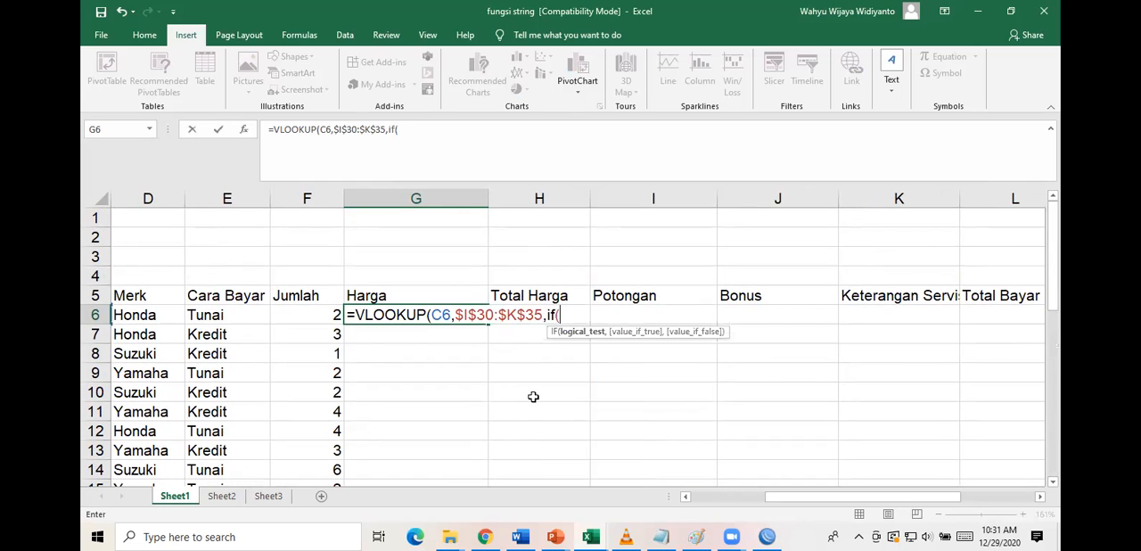
pyautogui.click(230, 318)
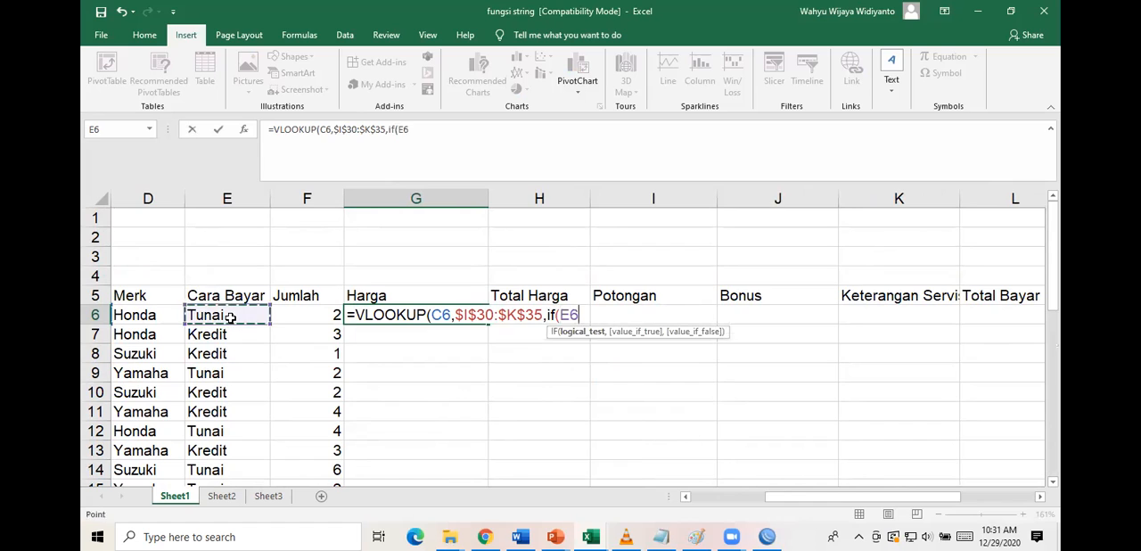
pyautogui.write('=')
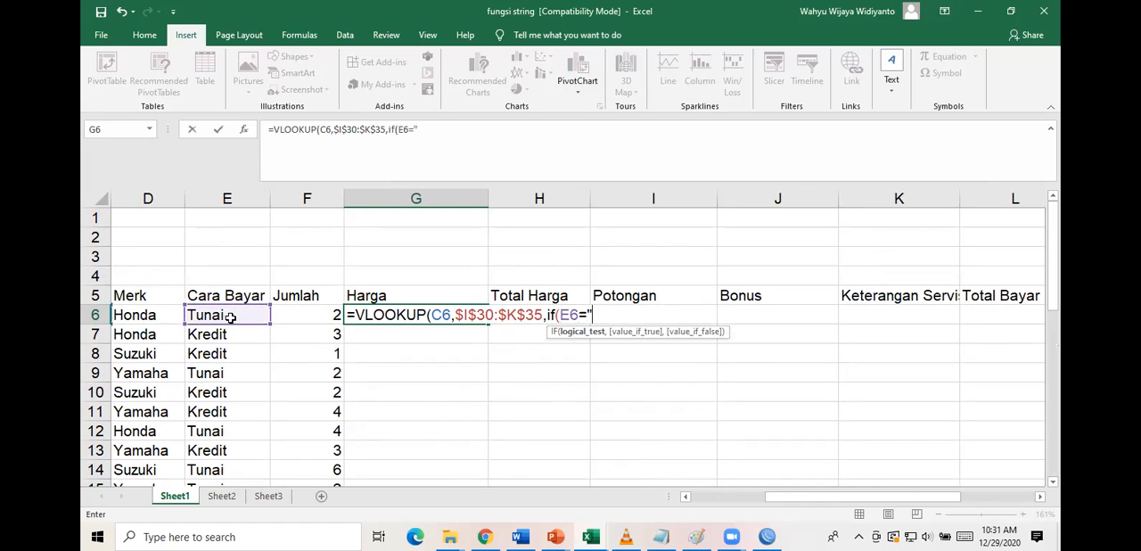
pyautogui.write('"Tunai",')
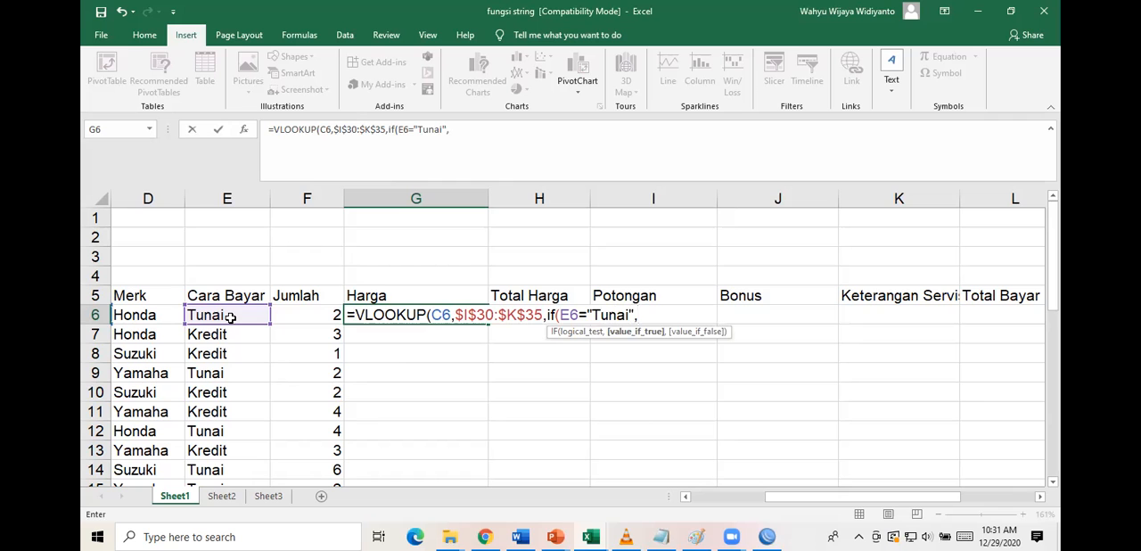
# Complete G6's formula with column 2 for Tunai, otherwise column 3, and 0 for an exact match.
pyautogui.scroll(-6, 621, 431)
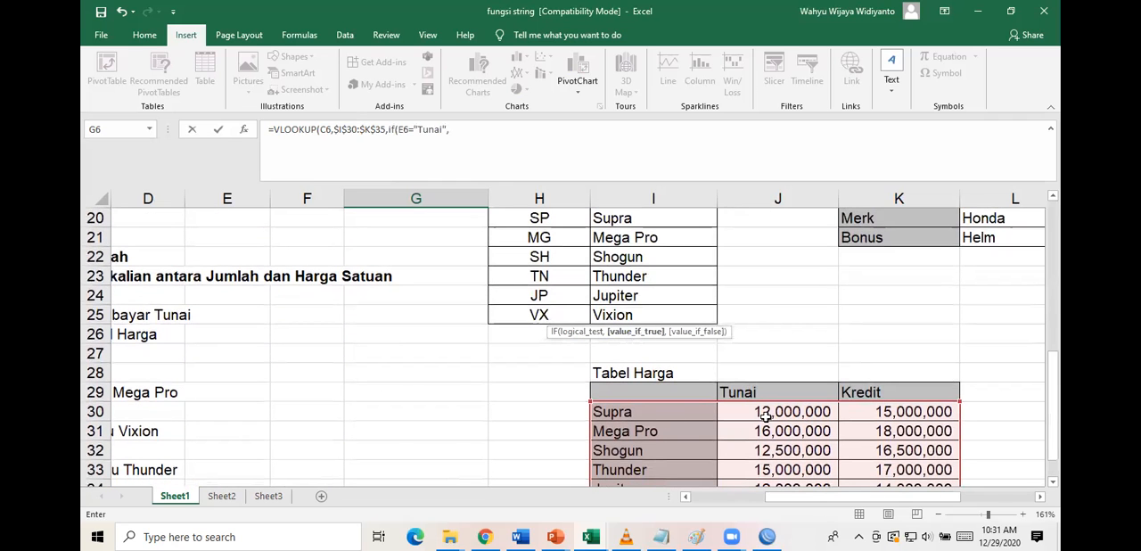
pyautogui.scroll(6, 610, 318)
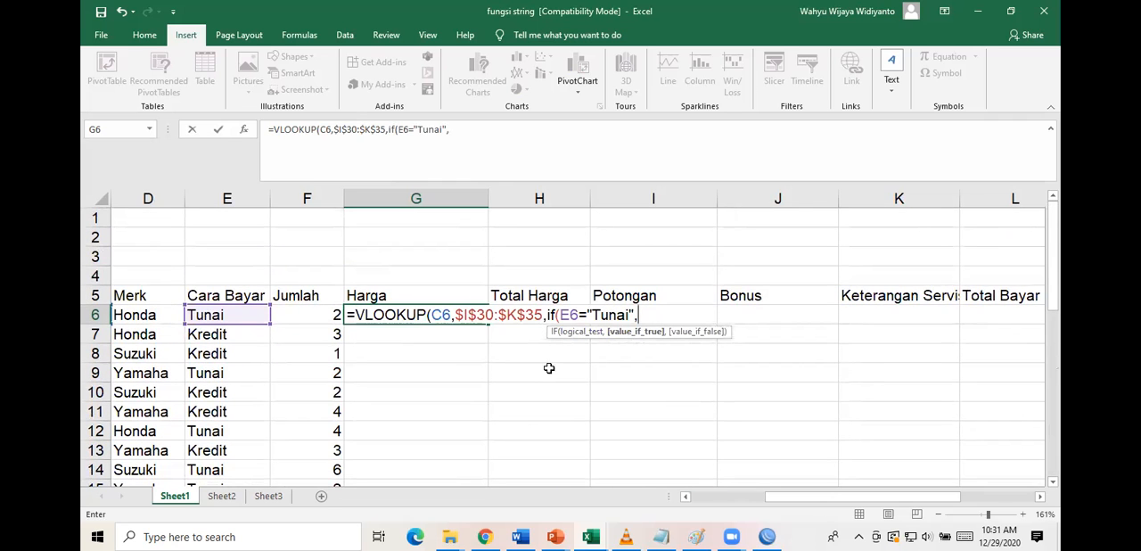
pyautogui.write('2,')
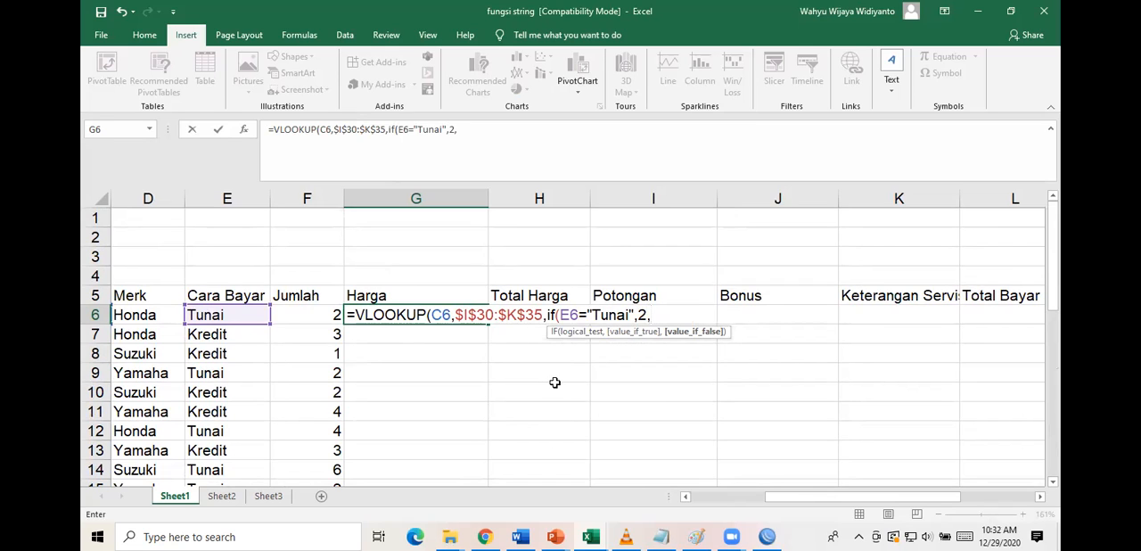
pyautogui.write('3),')
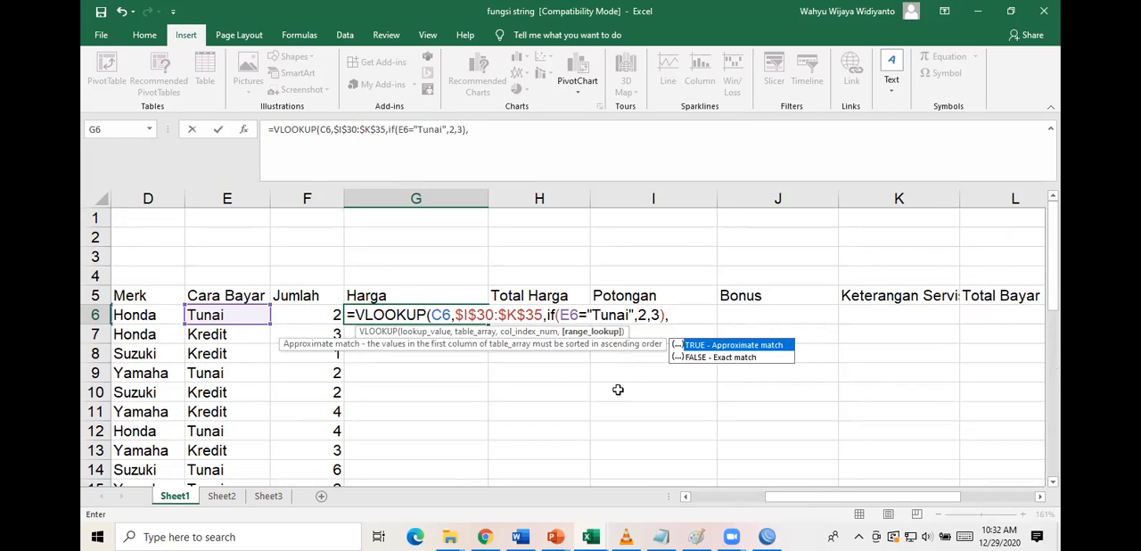
pyautogui.write('0)')
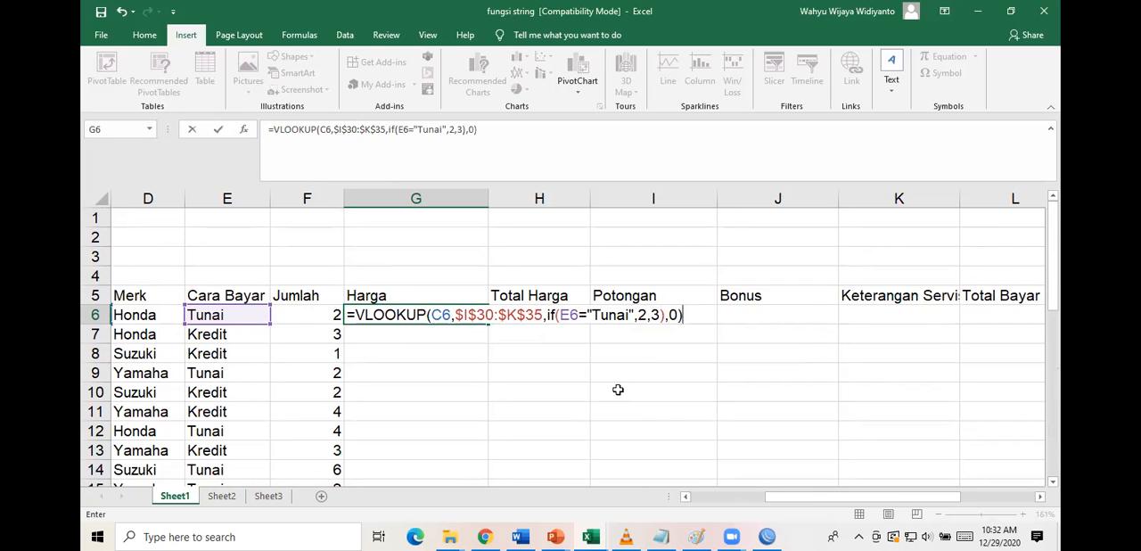
pyautogui.press('Return')
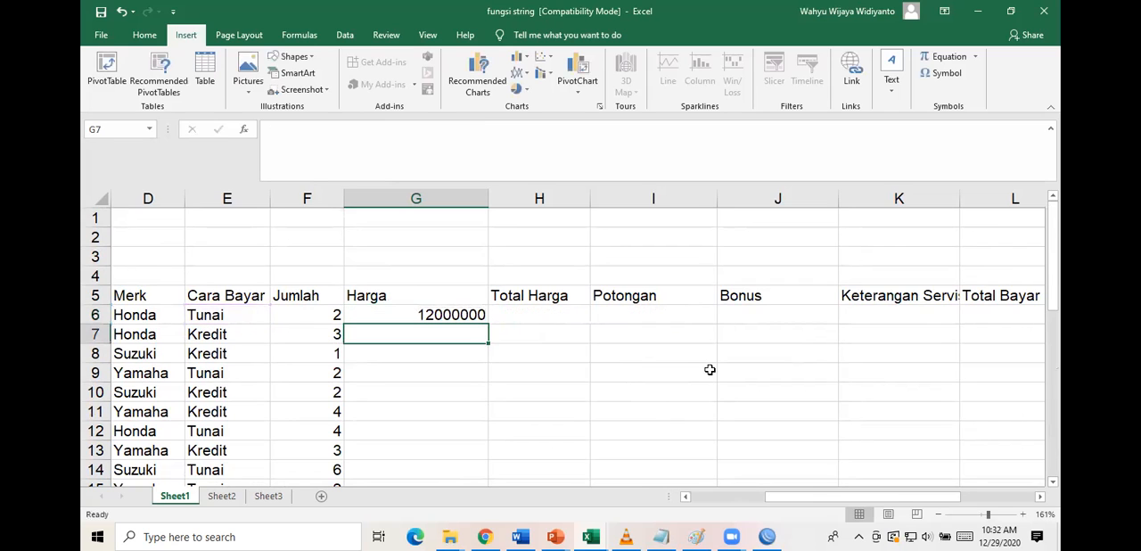
# Fill the Harga formula from G6 down to G15 and review it against the vehicle names.
pyautogui.click(476, 317)
pyautogui.moveTo(489, 324); pyautogui.dragTo(474, 453)
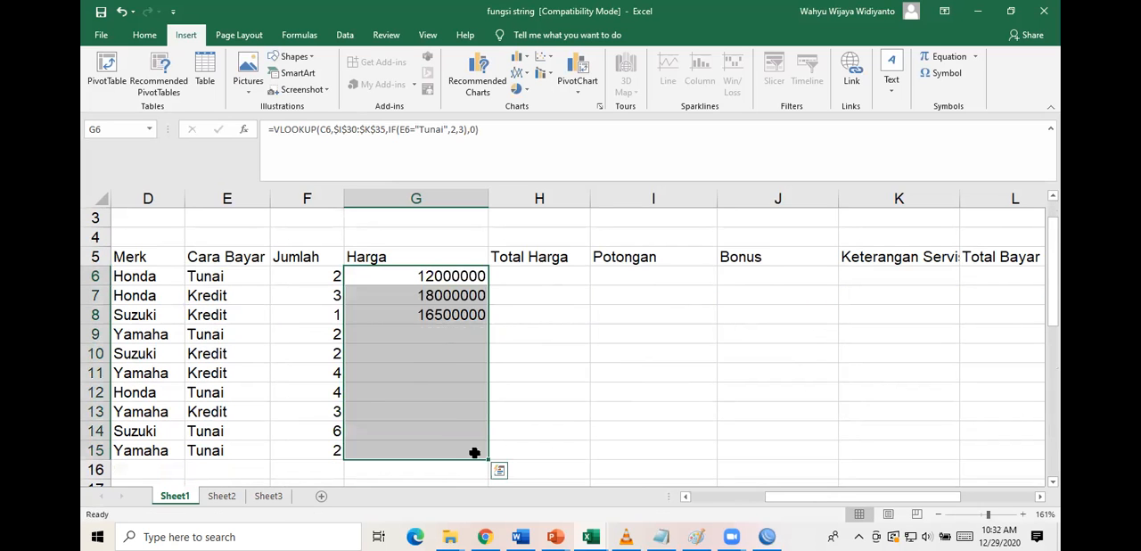
pyautogui.scroll(1, 553, 323)
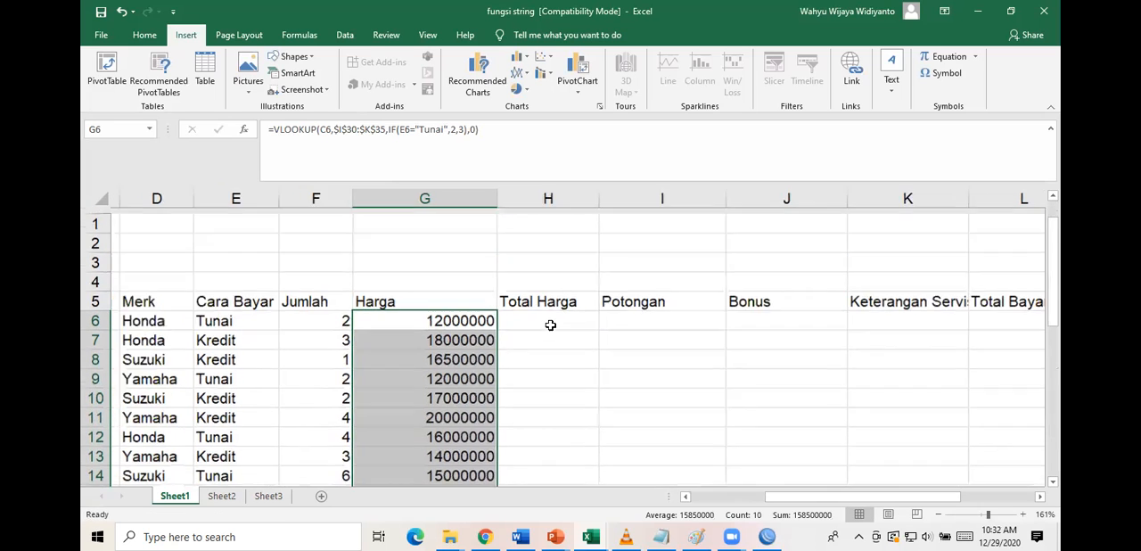
pyautogui.hscroll(-1, 399, 390)
pyautogui.hscroll(-3, 398, 390)
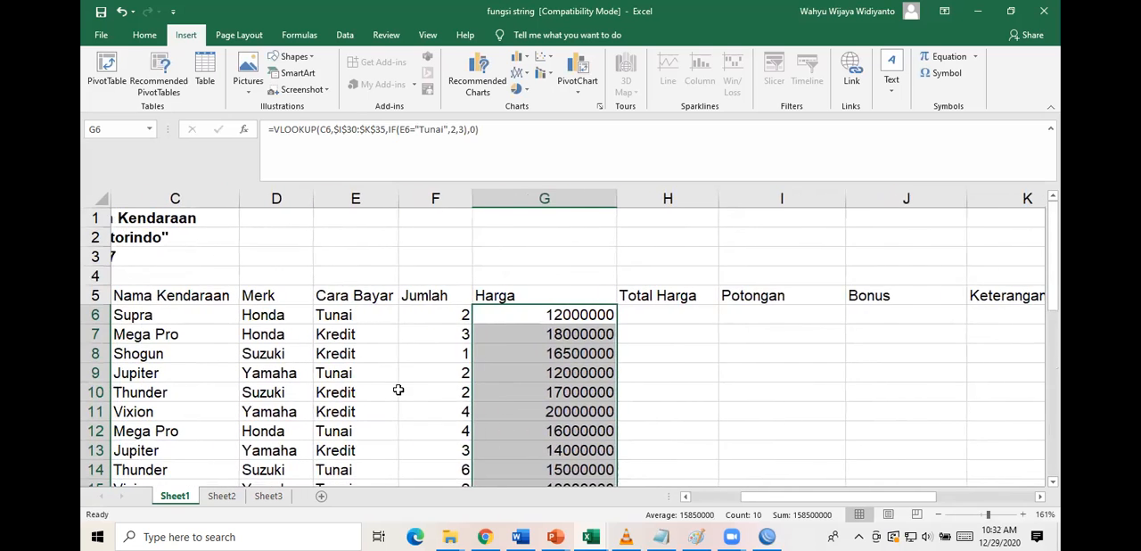
# Calculate Total Harga in H6 as =F6*G6 and fill the formula down to H15.
pyautogui.hscroll(2, 534, 375)
pyautogui.click(644, 322)
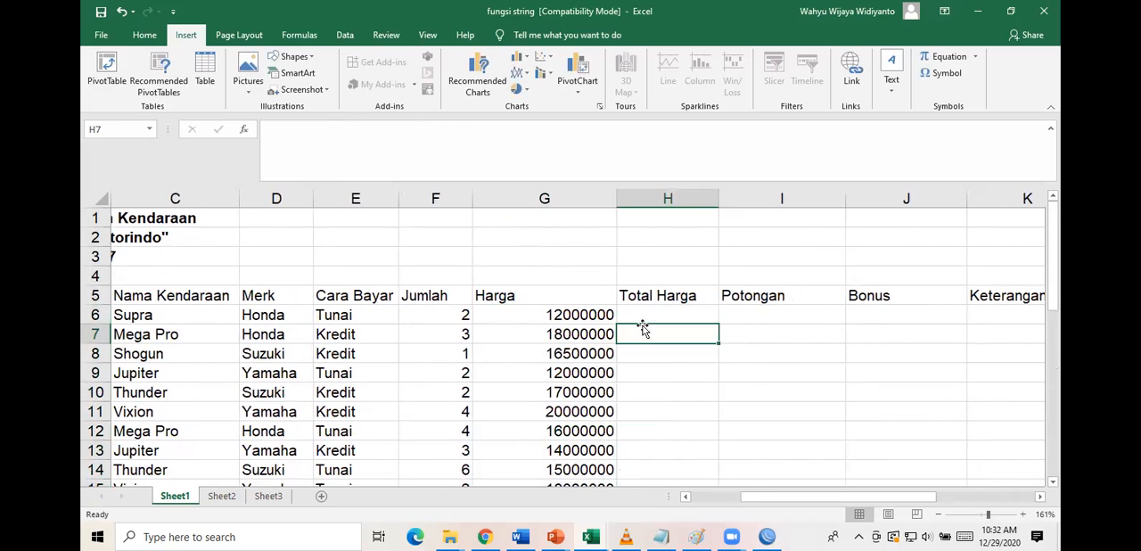
pyautogui.write('=')
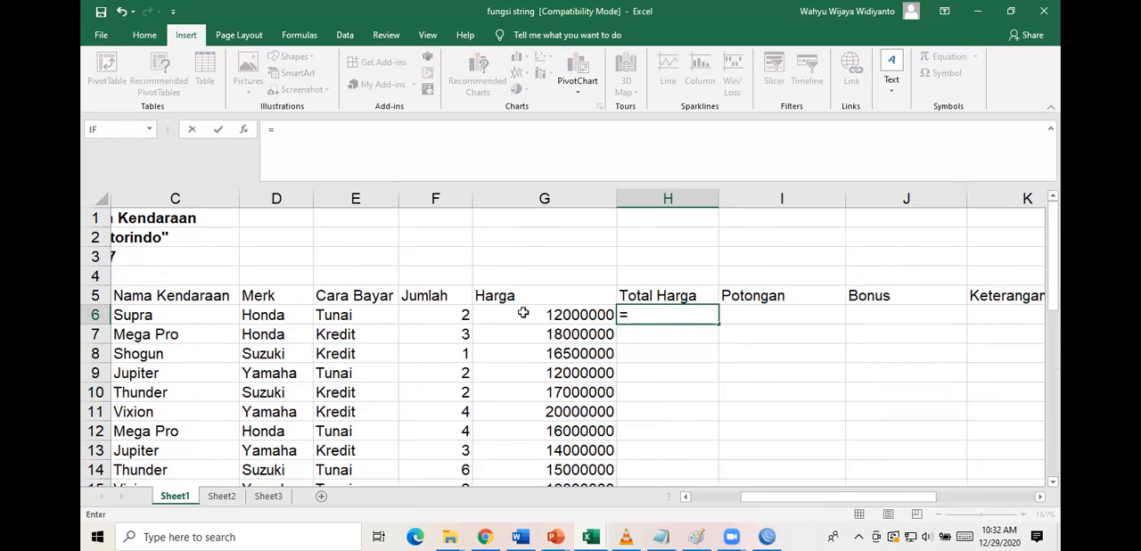
pyautogui.click(458, 311)
pyautogui.write('*')
pyautogui.click(529, 315)
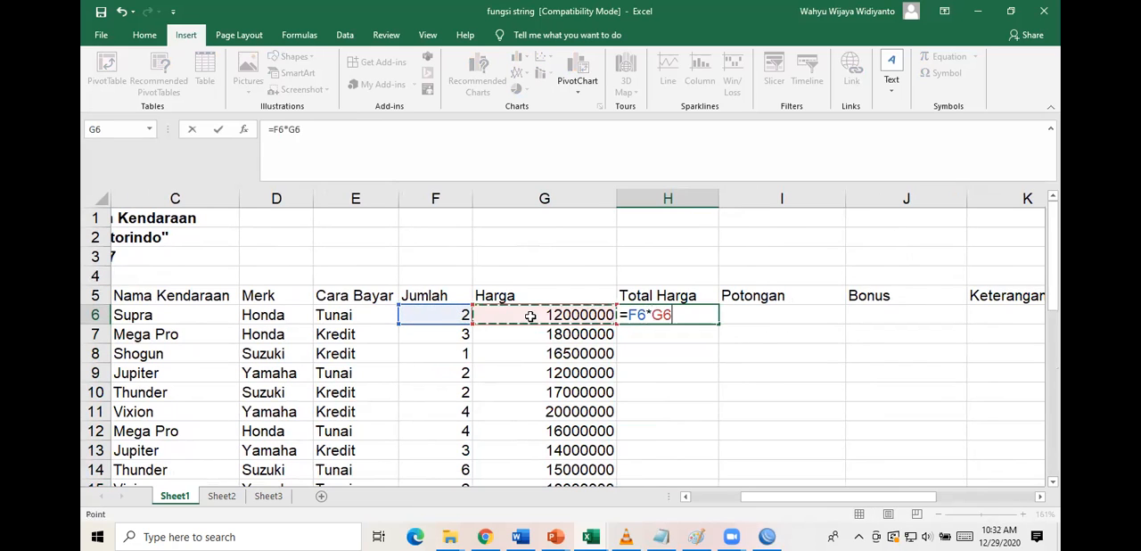
pyautogui.press('Return')
pyautogui.click(704, 315)
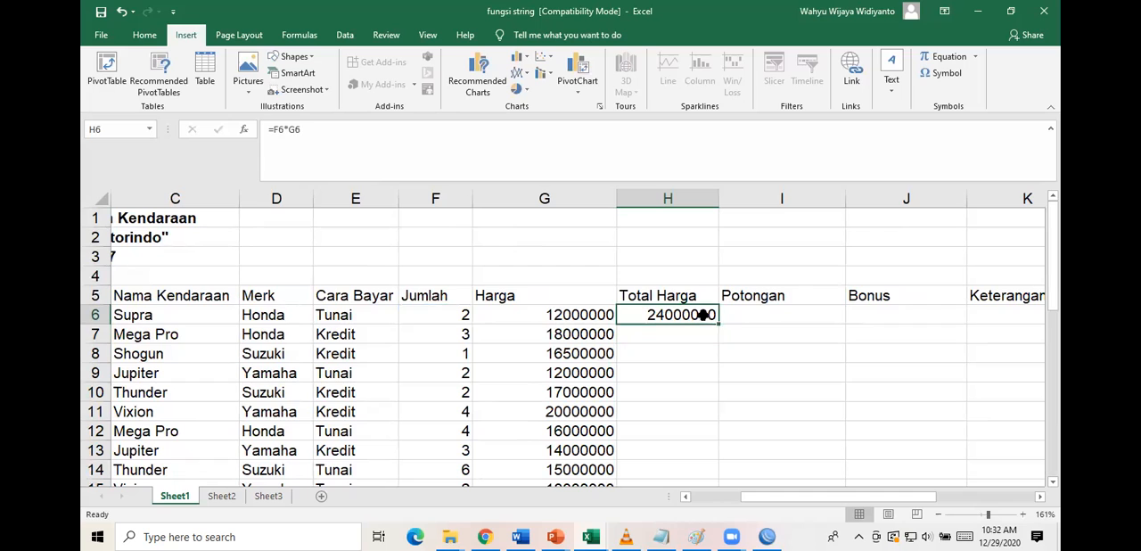
pyautogui.moveTo(716, 326); pyautogui.dragTo(716, 461)
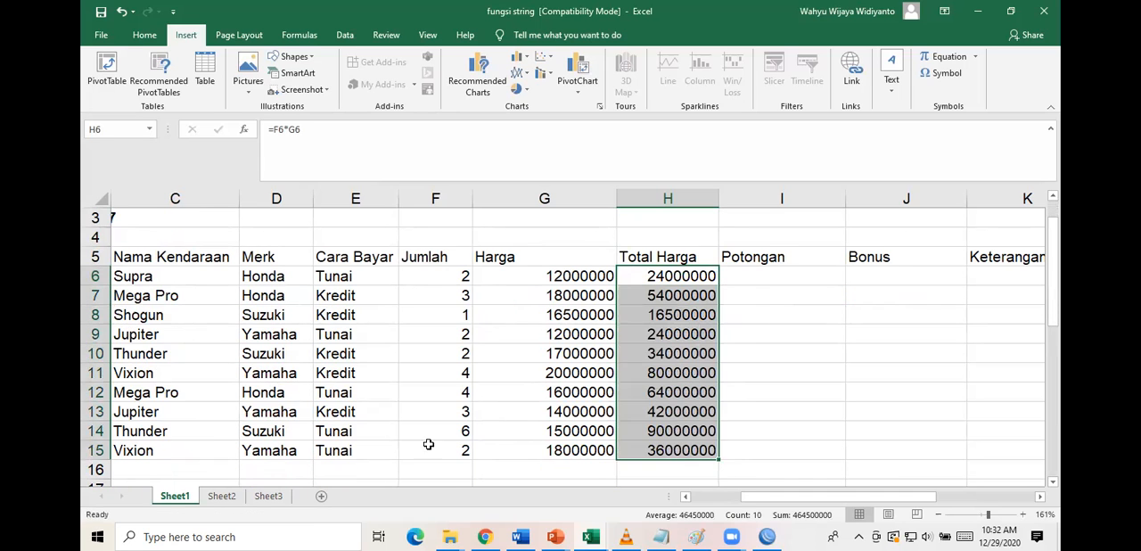
# Read the Potongan rule in the Ketentuan notes below the report.
pyautogui.scroll(-3, 378, 392)
pyautogui.scroll(-1, 377, 393)
pyautogui.hscroll(-2, 377, 393)
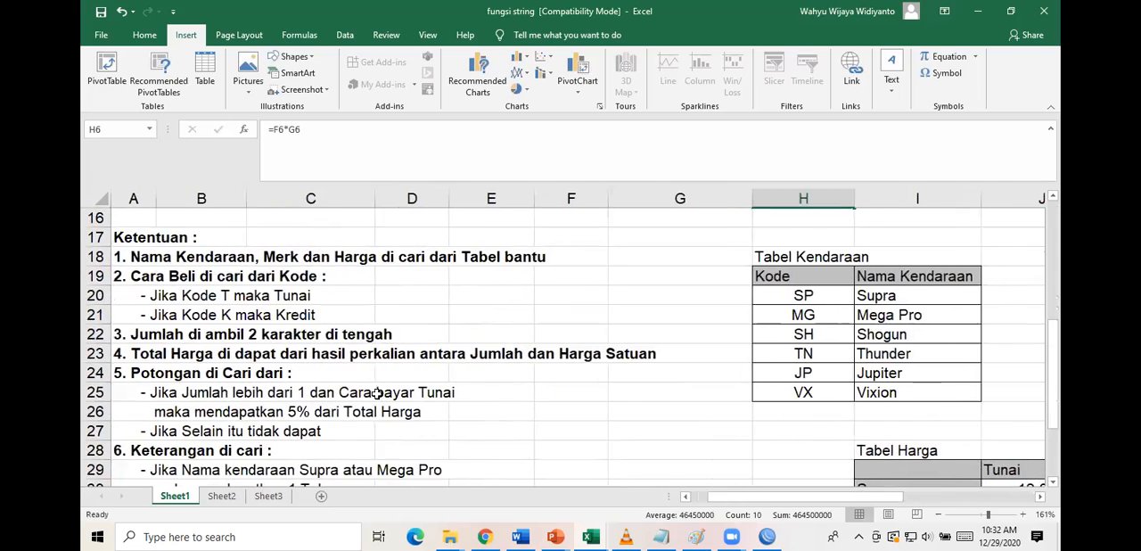
pyautogui.scroll(-3, 377, 393)
pyautogui.scroll(2, 377, 393)
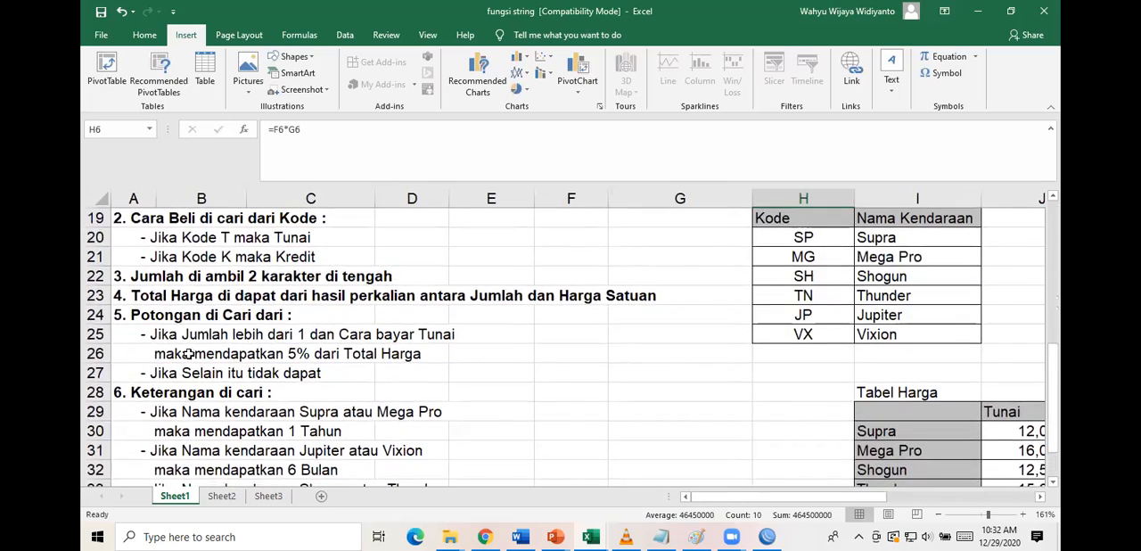
# Copy the three Potongan rule lines from A25:C27 of the notes and paste them at I1, above the Potongan heading.
pyautogui.moveTo(155, 339); pyautogui.dragTo(308, 376)
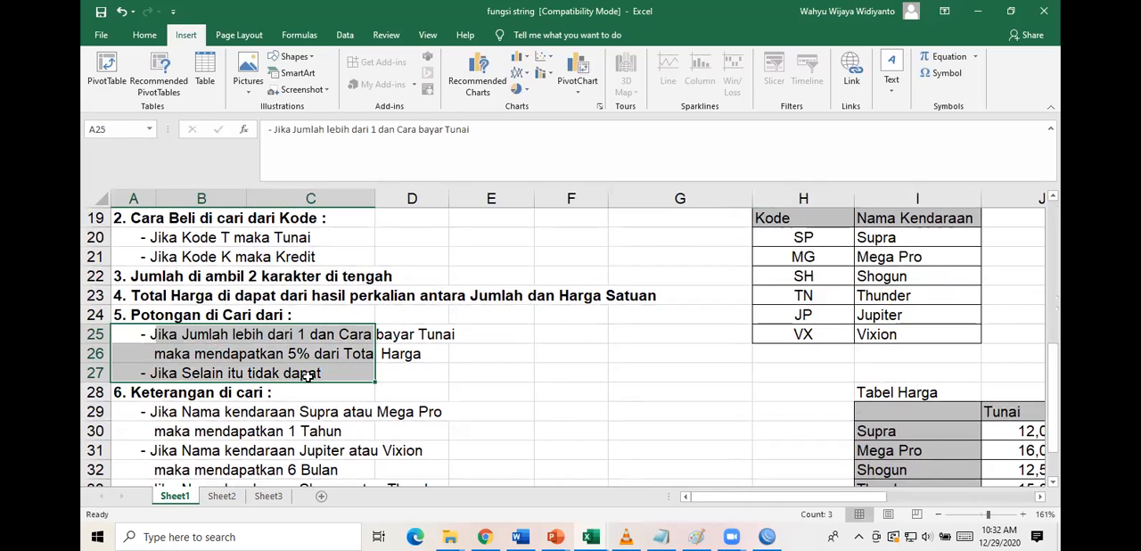
pyautogui.hotkey('ctrl', 'c')
pyautogui.scroll(6, 308, 374)
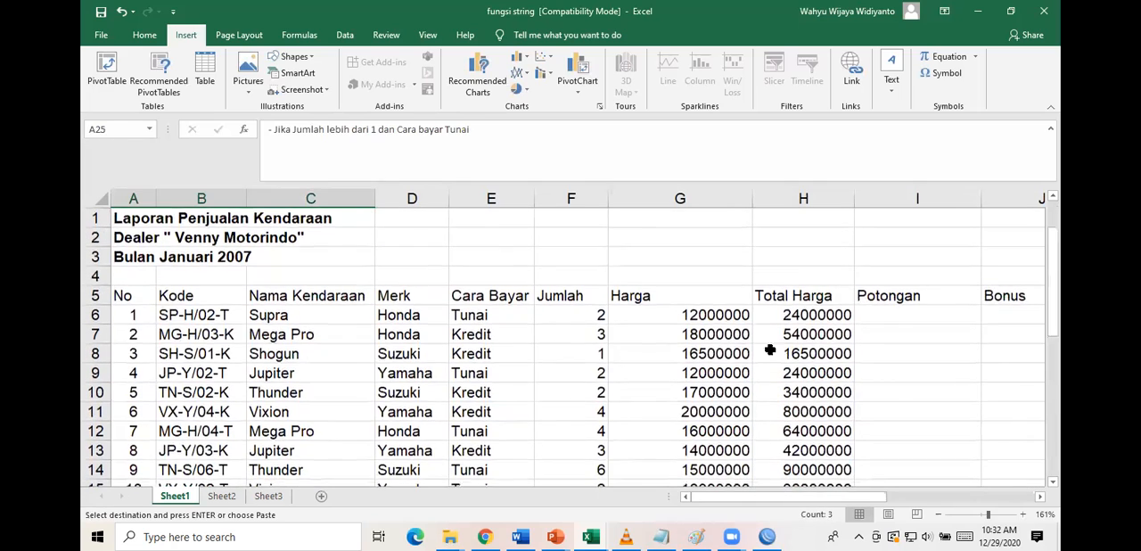
pyautogui.hscroll(2, 1025, 229)
pyautogui.hscroll(3, 1025, 229)
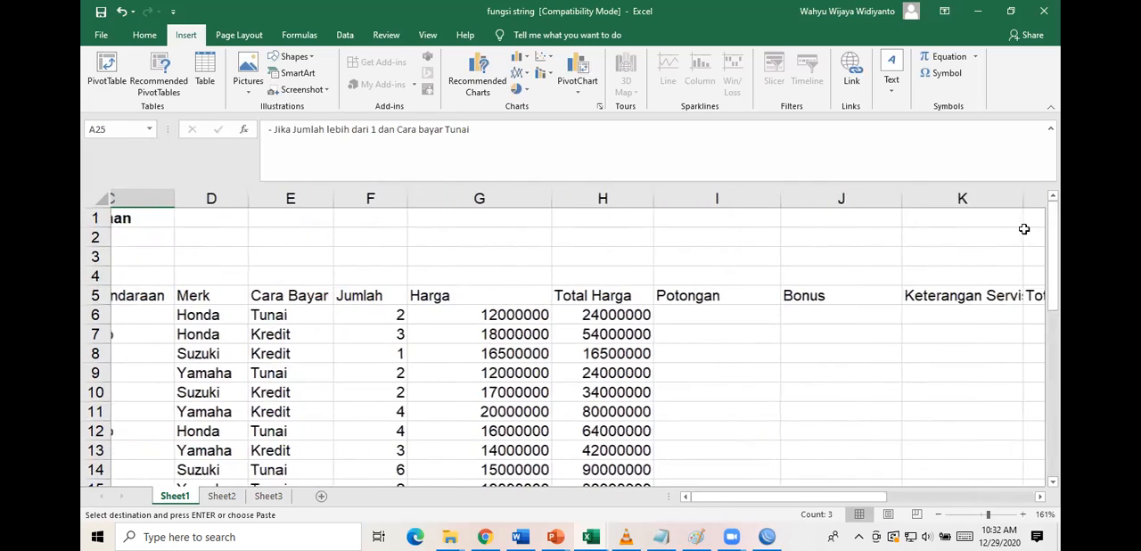
pyautogui.click(671, 216)
pyautogui.hotkey('ctrl', 'v')
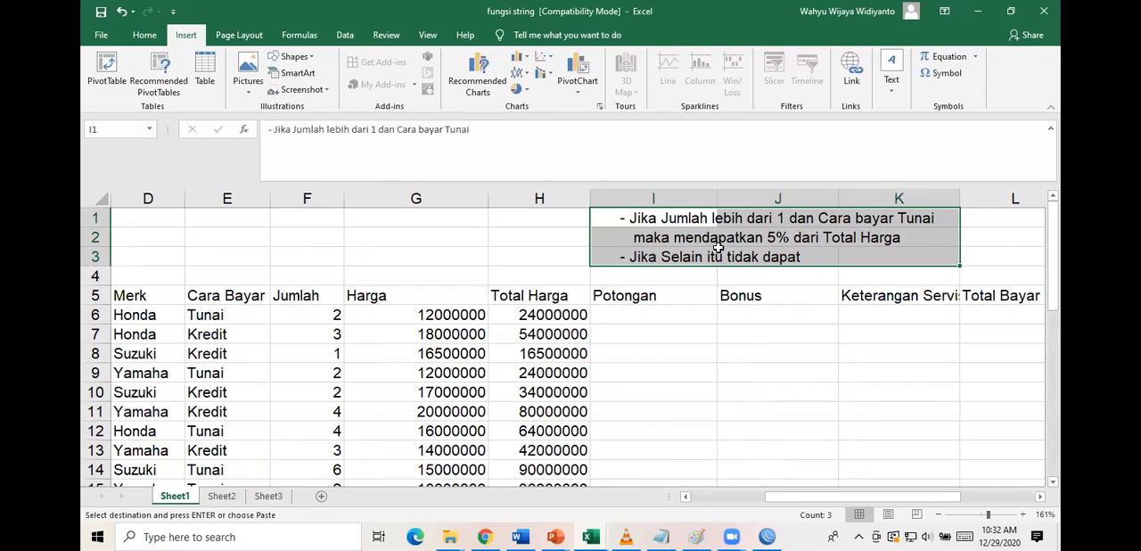
# Start the Potongan formula in I6 with an IF containing an AND whose first condition is F6>1.
pyautogui.click(635, 315)
pyautogui.write('=')
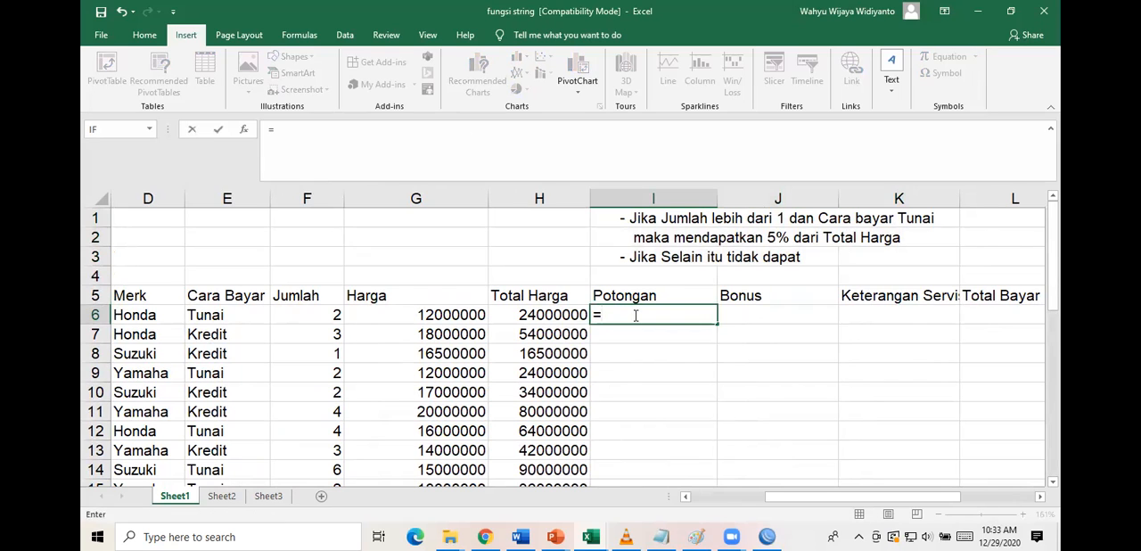
pyautogui.write('if(')
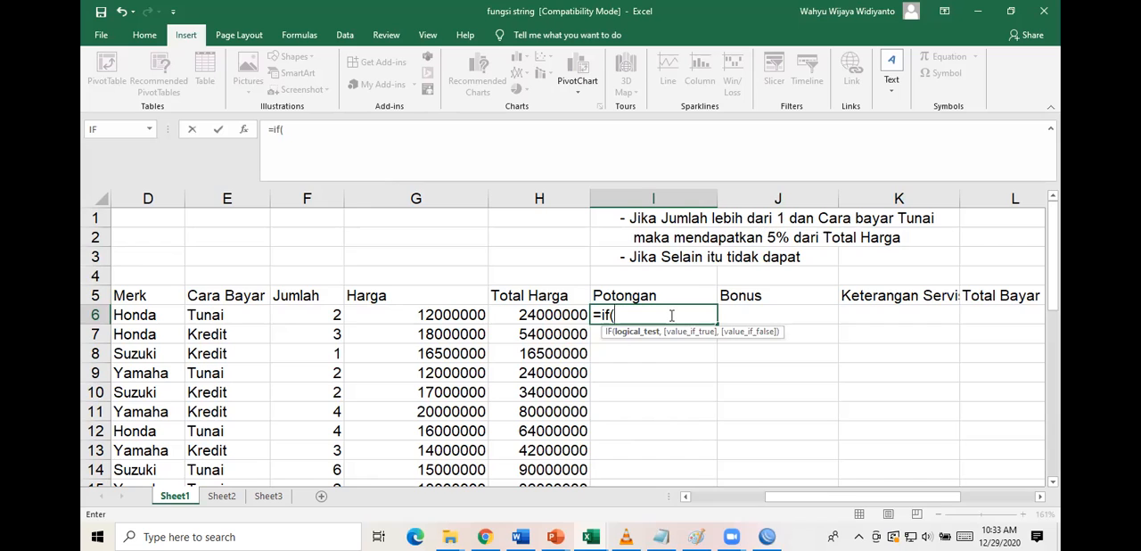
pyautogui.write('and')
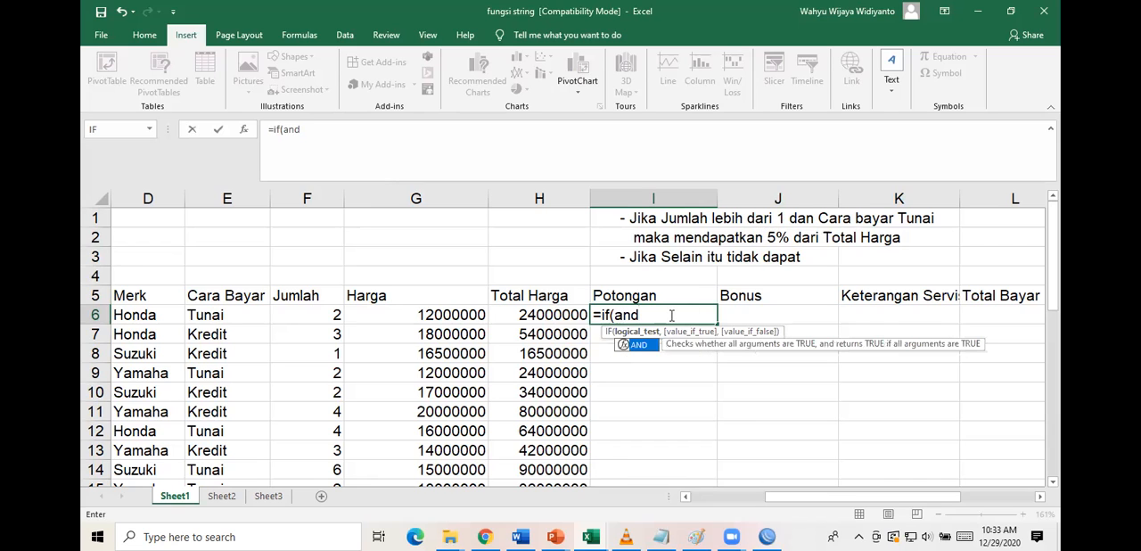
pyautogui.write('(')
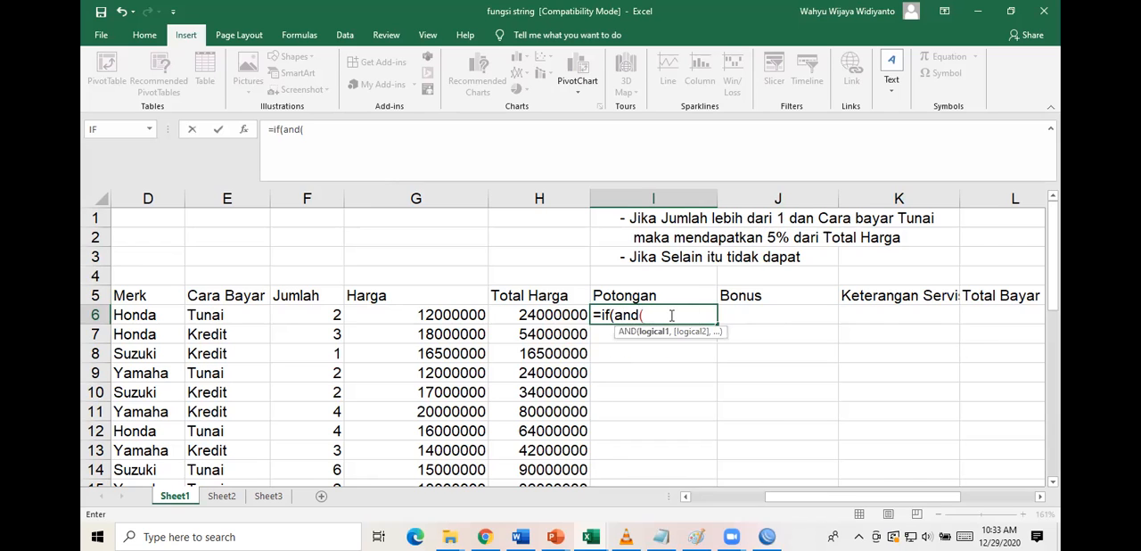
pyautogui.click(308, 318)
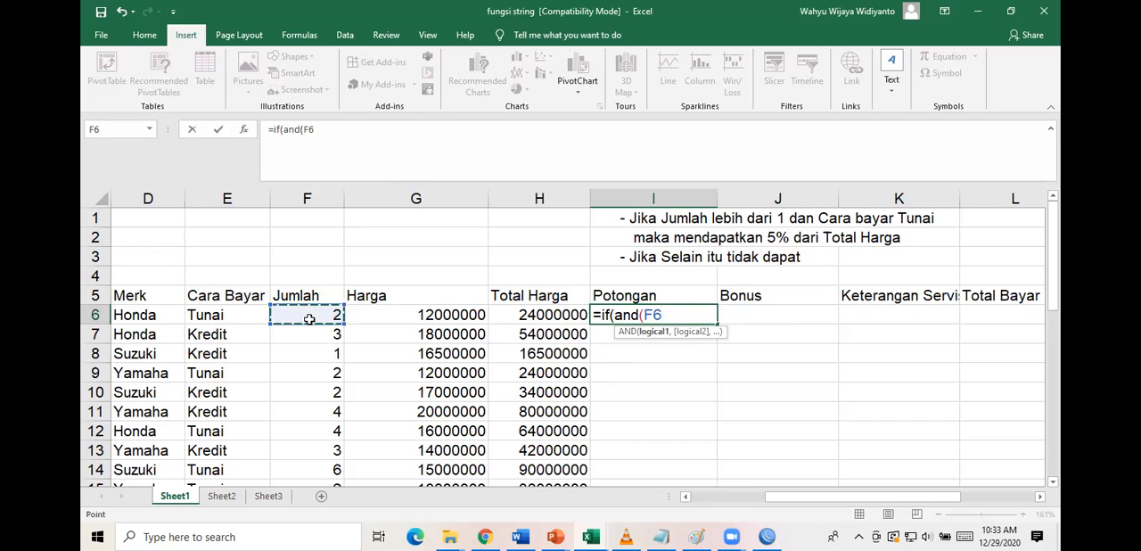
pyautogui.write('>1,')
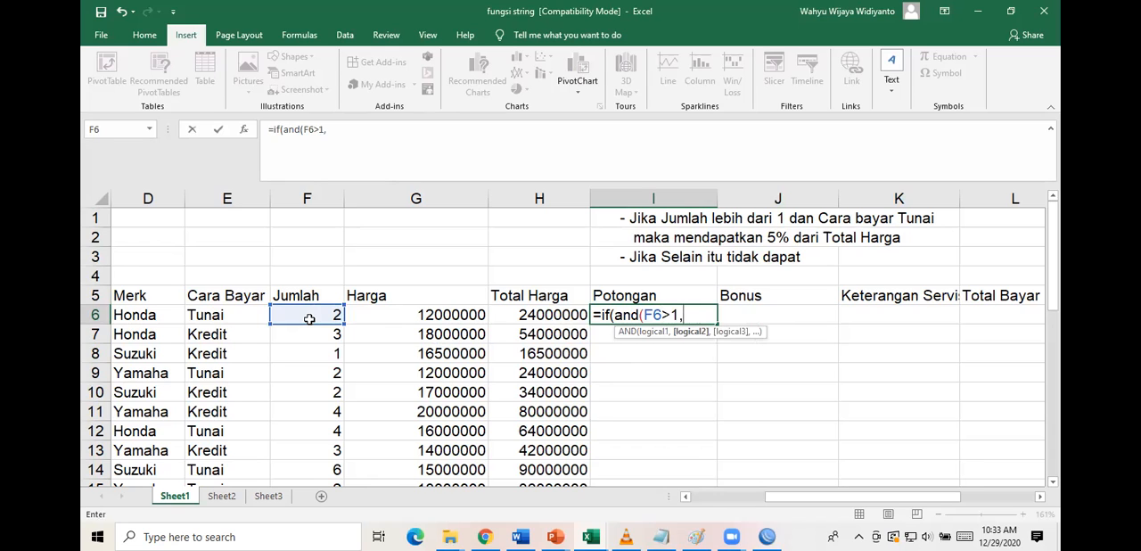
# Add E6="Tunai" as the second AND condition in I6's formula and close the AND.
pyautogui.click(241, 315)
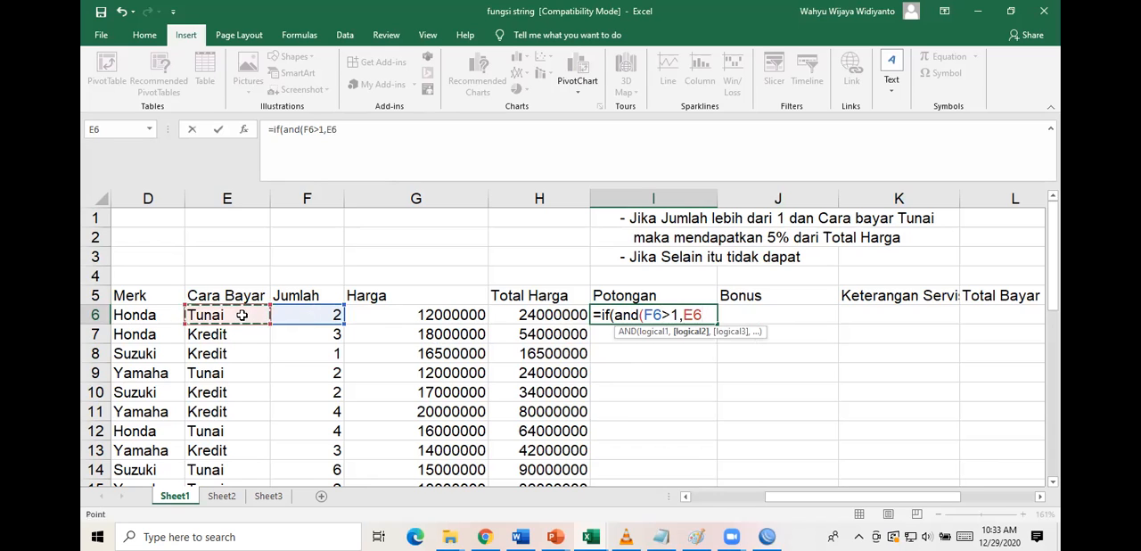
pyautogui.write('="Tunai",')
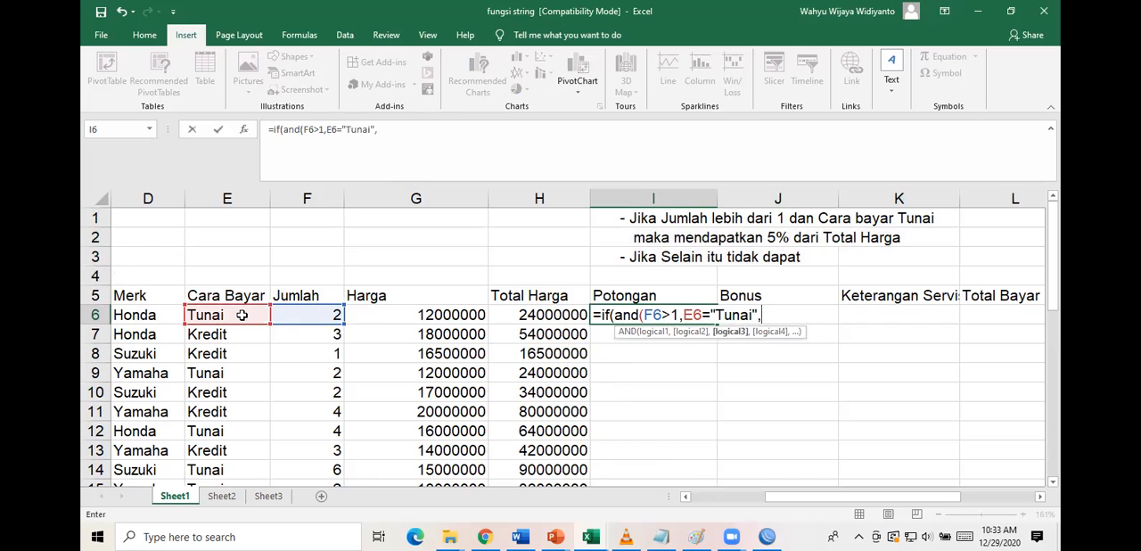
pyautogui.press('BackSpace')
pyautogui.write(')')
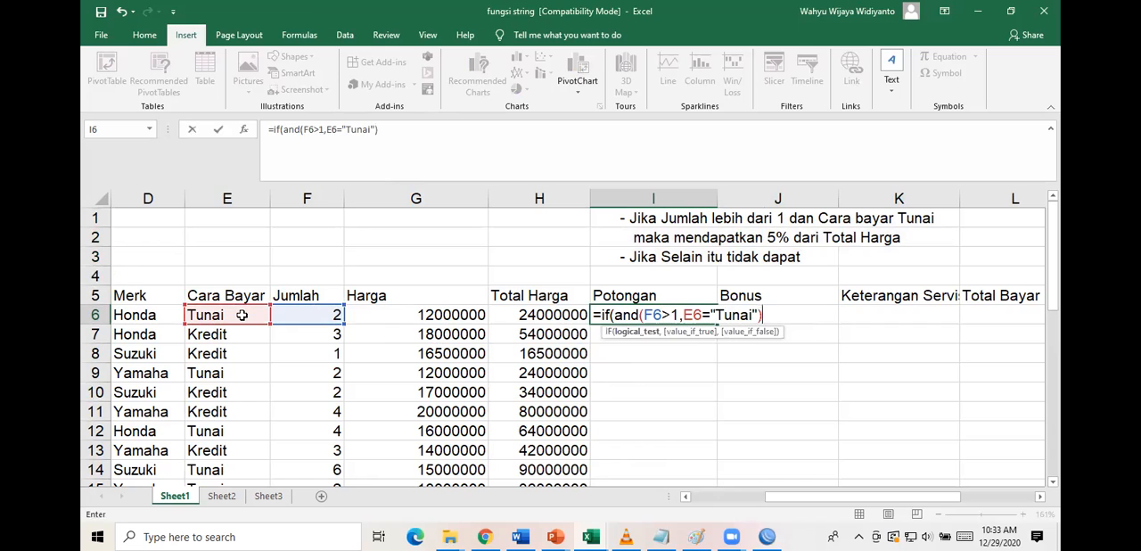
pyautogui.write(',')
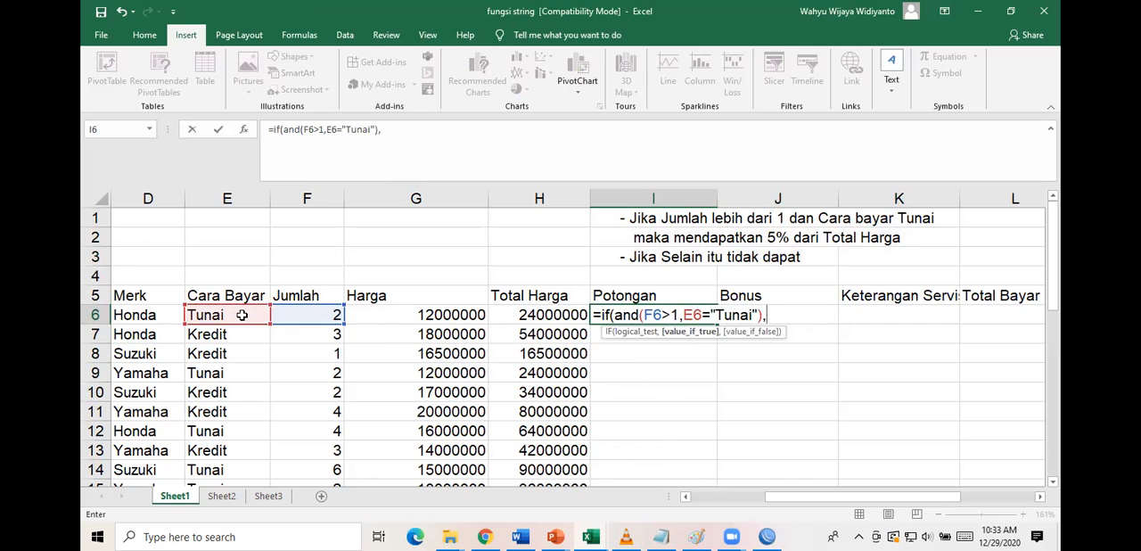
pyautogui.write('5%*')
# Complete I6's formula with 5%*H6 when the conditions hold and 0 otherwise.
pyautogui.click(557, 315)
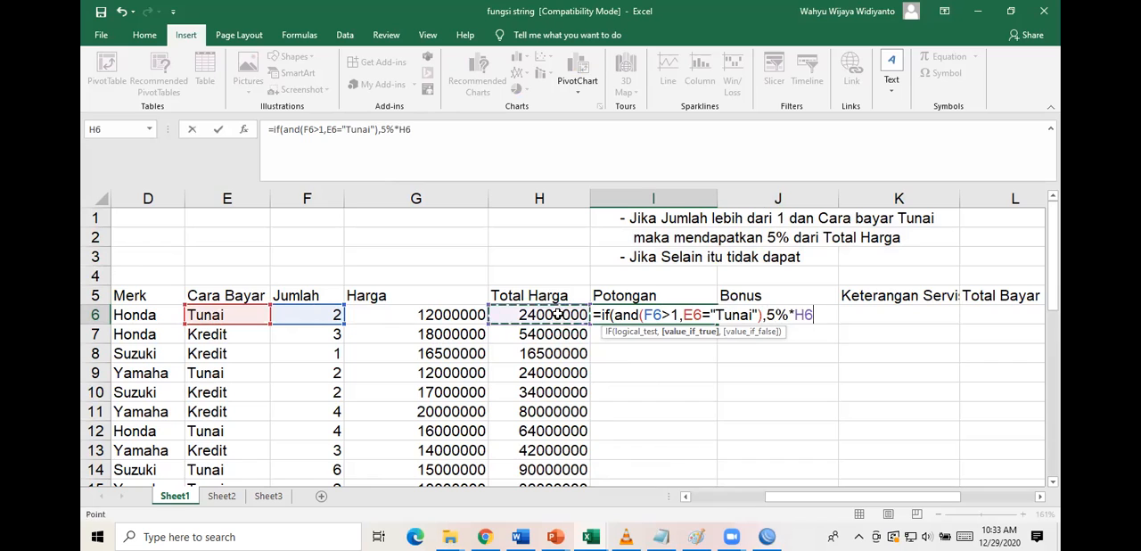
pyautogui.write(',')
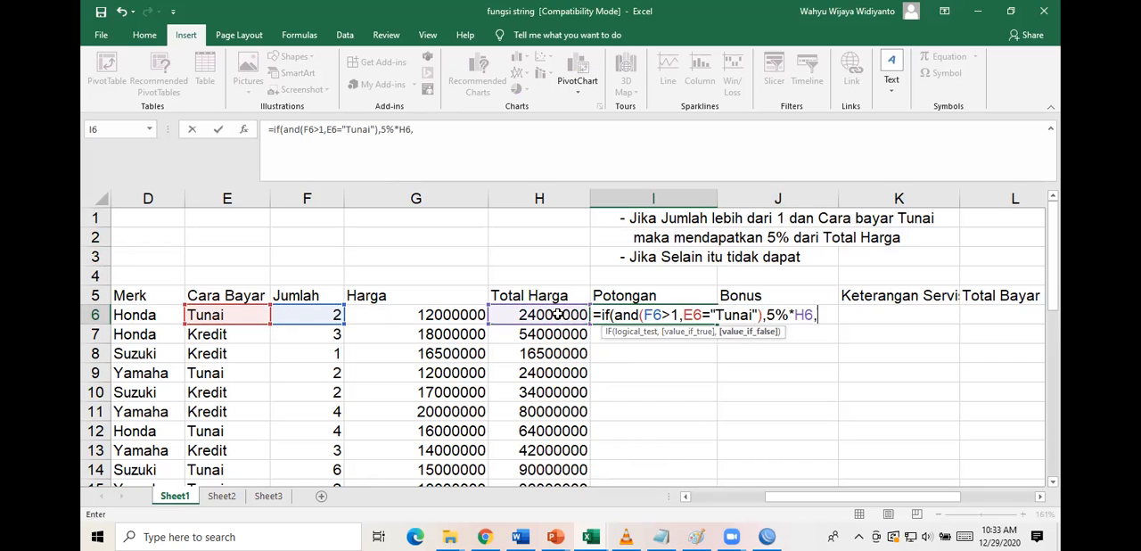
pyautogui.write('0)')
pyautogui.press('Return')
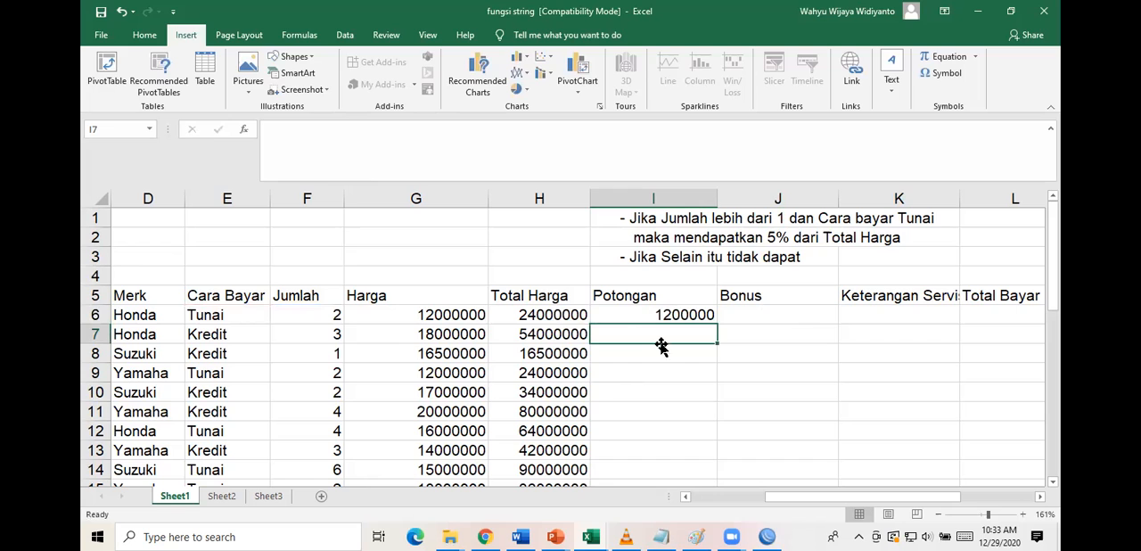
# Fill the Potongan formula from I6 down to I15 and review it against Jumlah and Cara Bayar.
pyautogui.click(669, 314)
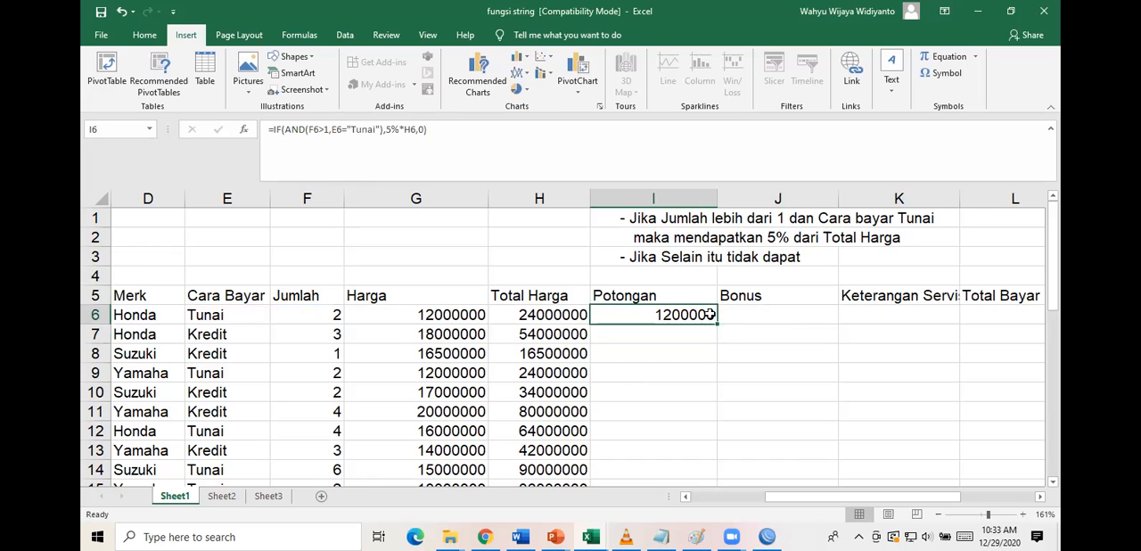
pyautogui.moveTo(718, 323); pyautogui.dragTo(710, 460)
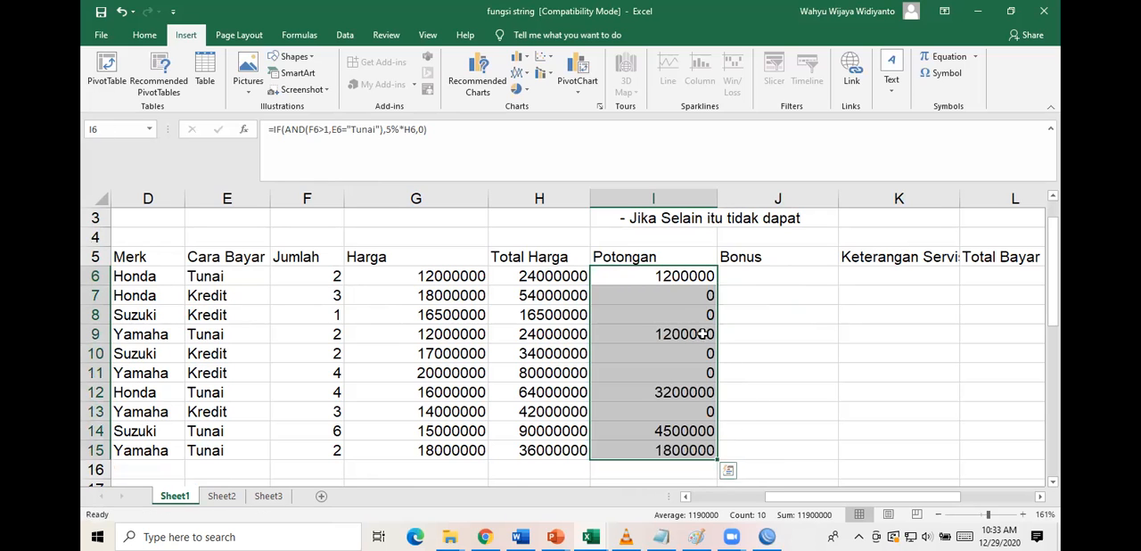
pyautogui.scroll(1, 674, 296)
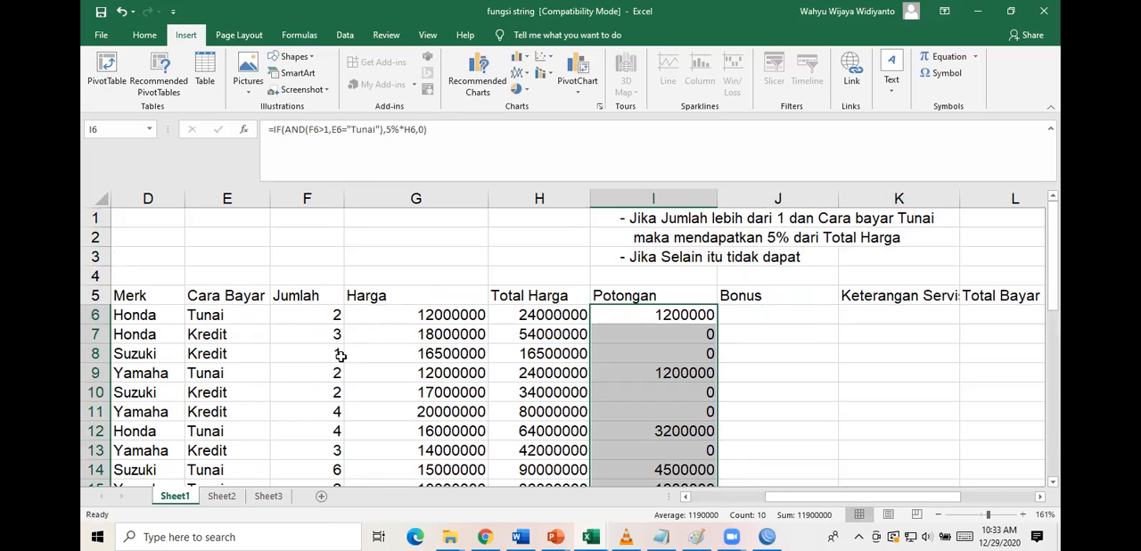
pyautogui.scroll(-2, 343, 402)
pyautogui.scroll(1, 341, 400)
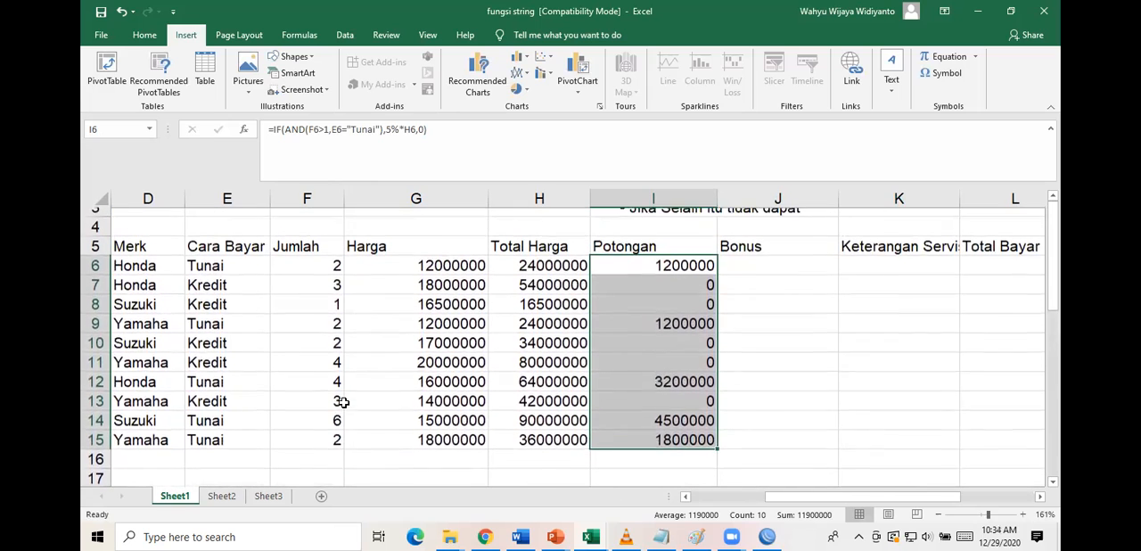
# Examine the Ketentuan notes and the helper tables for a rule on filling the Bonus column.
pyautogui.click(779, 258)
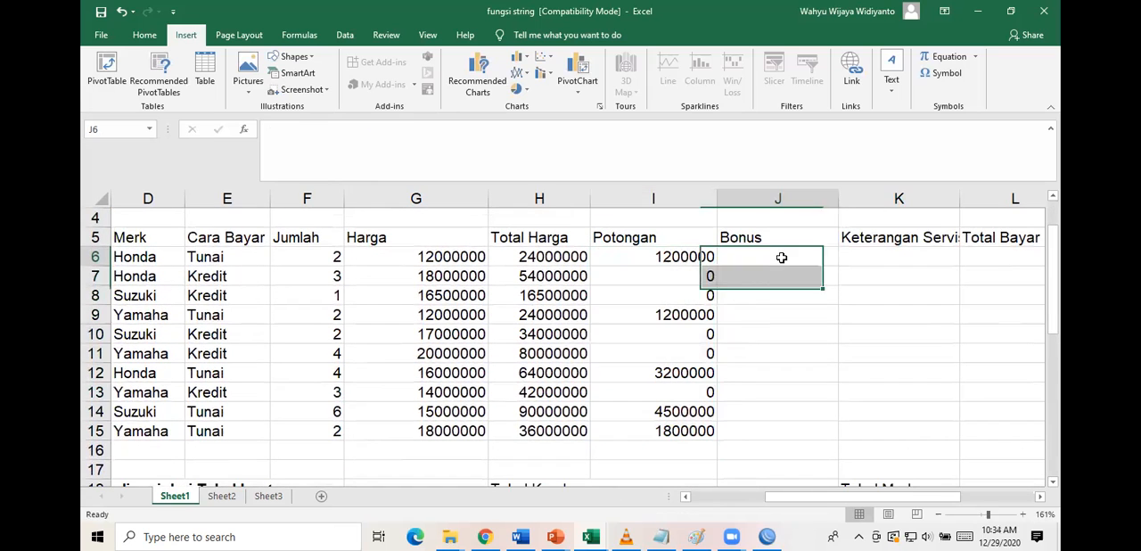
pyautogui.scroll(-5, 380, 416)
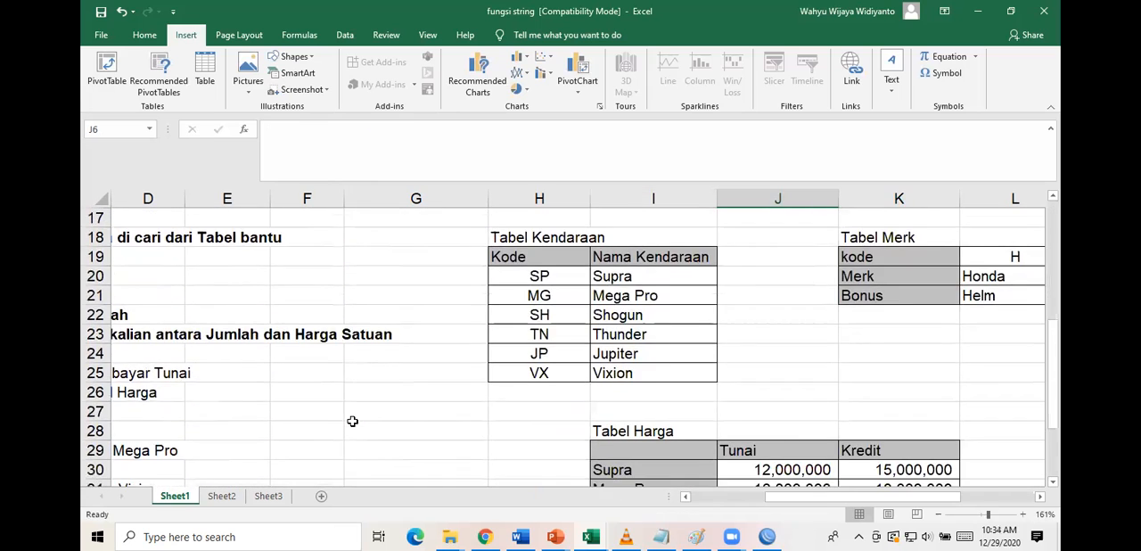
pyautogui.hscroll(-2, 352, 421)
pyautogui.hscroll(-1, 352, 421)
pyautogui.scroll(-3, 352, 421)
pyautogui.scroll(1, 353, 423)
pyautogui.scroll(1, 353, 422)
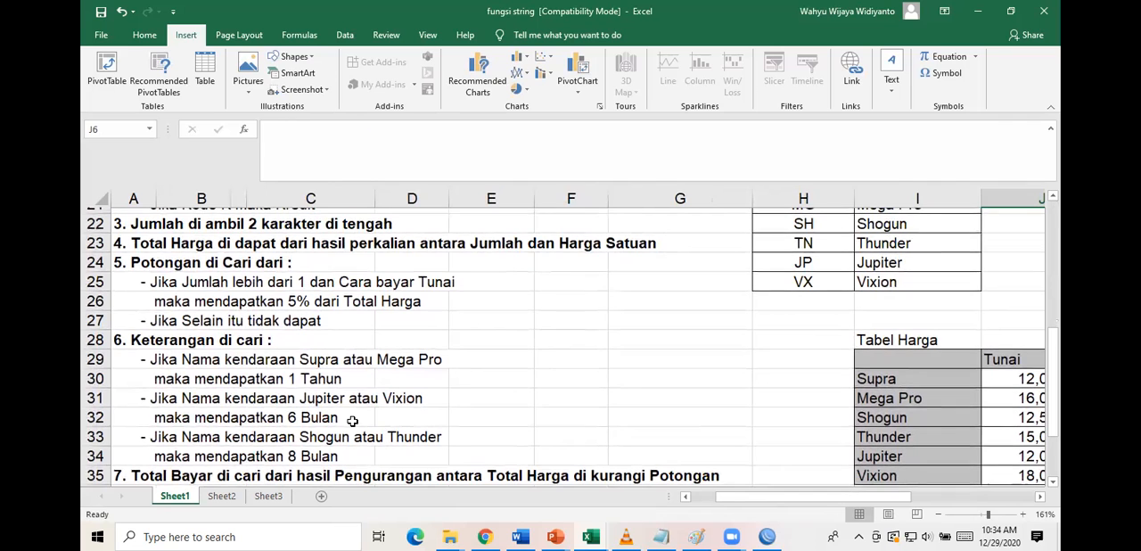
pyautogui.scroll(-1, 352, 420)
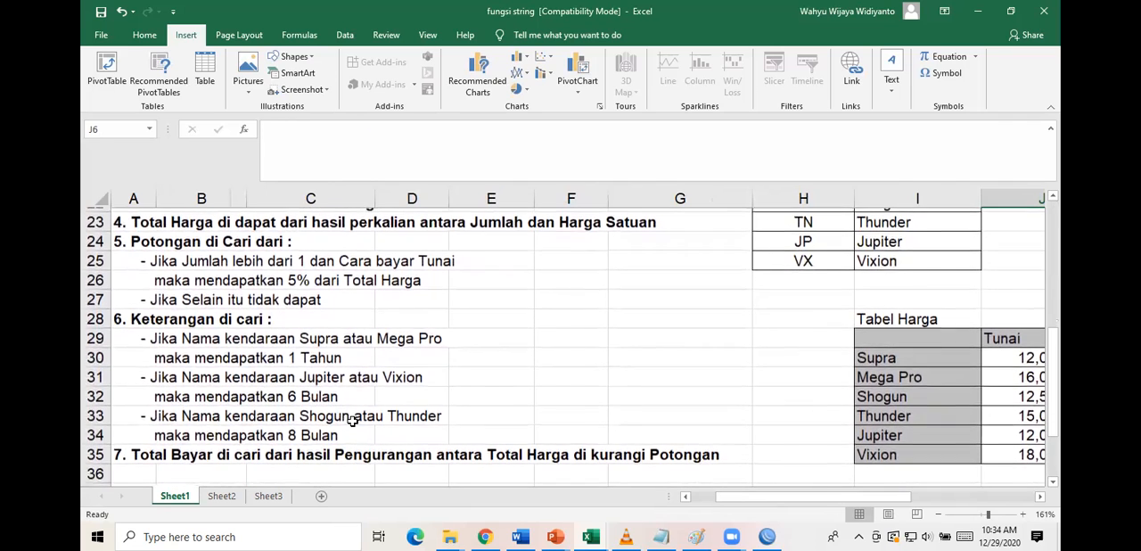
pyautogui.scroll(1, 352, 421)
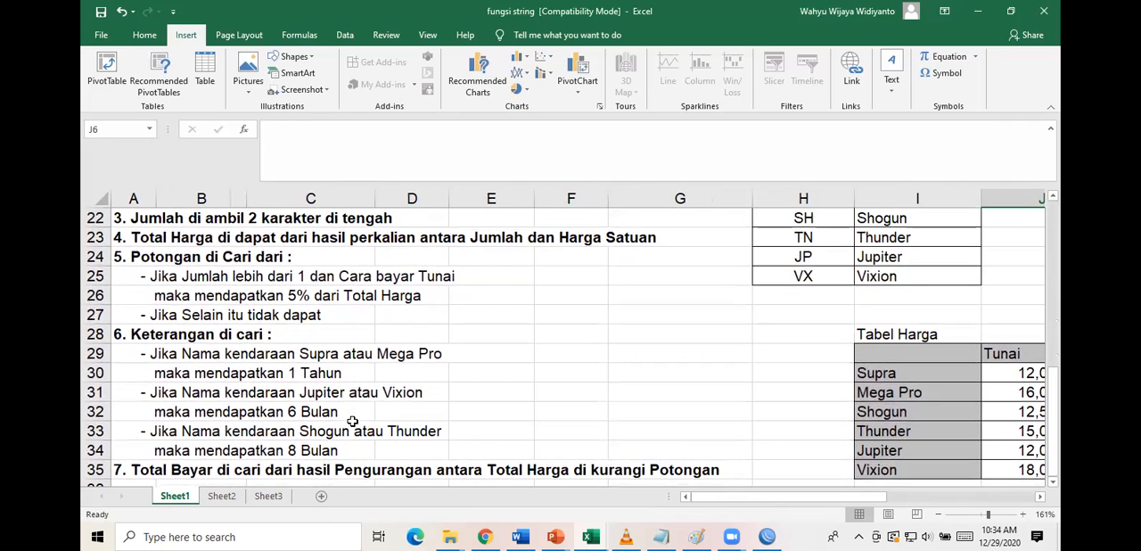
pyautogui.hscroll(5, 738, 352)
pyautogui.scroll(7, 738, 352)
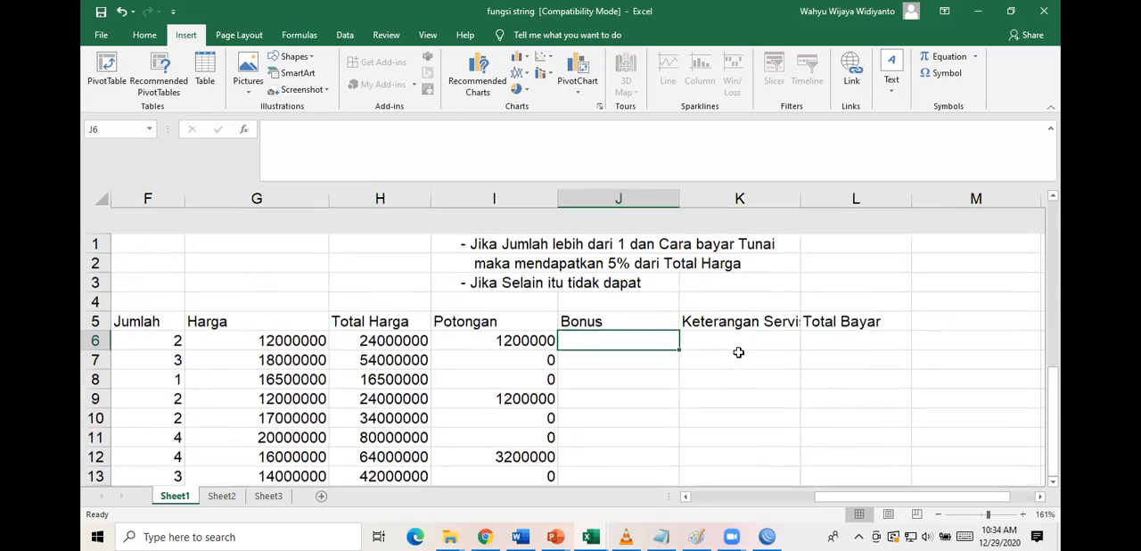
pyautogui.hscroll(-3, 738, 353)
pyautogui.scroll(-8, 738, 353)
pyautogui.hscroll(-2, 465, 496)
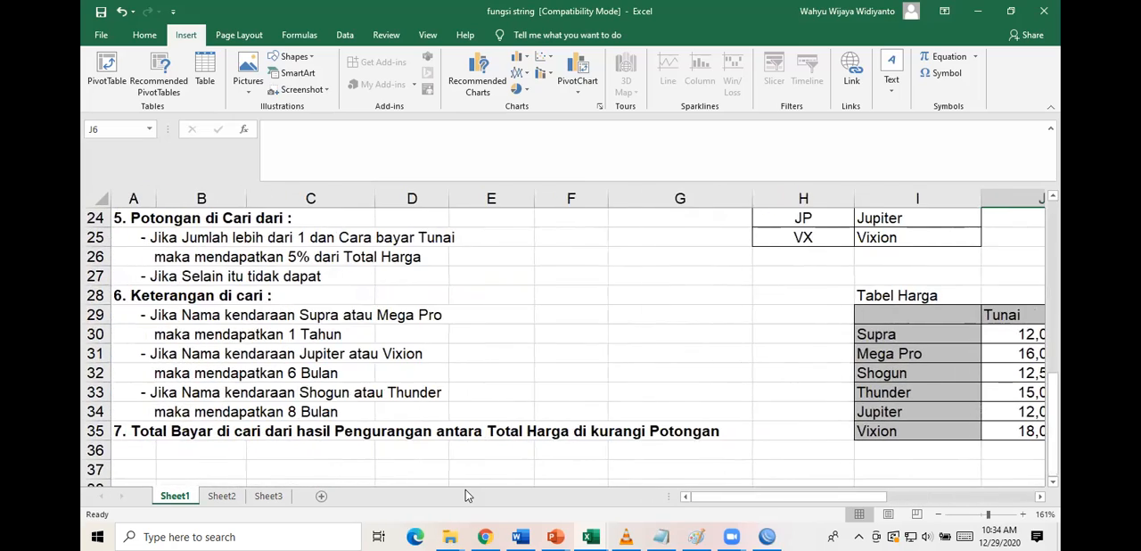
pyautogui.scroll(2, 649, 331)
pyautogui.hscroll(5, 649, 331)
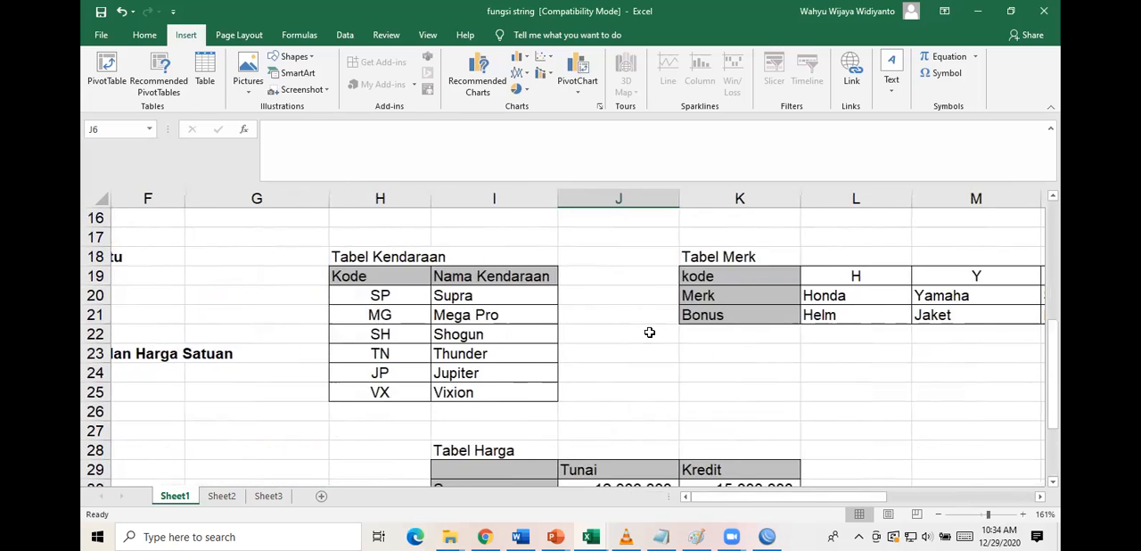
# Delete the copied Potongan rule lines from the cells above the report headings, starting at I1.
pyautogui.scroll(5, 650, 333)
pyautogui.scroll(1, 650, 333)
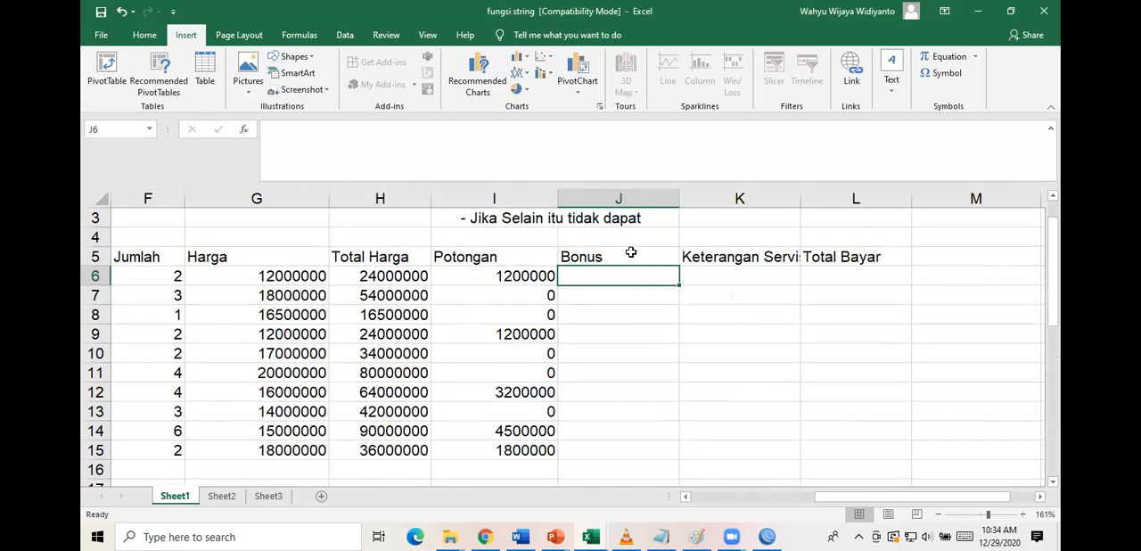
pyautogui.scroll(2, 604, 233)
pyautogui.moveTo(469, 217); pyautogui.dragTo(659, 253)
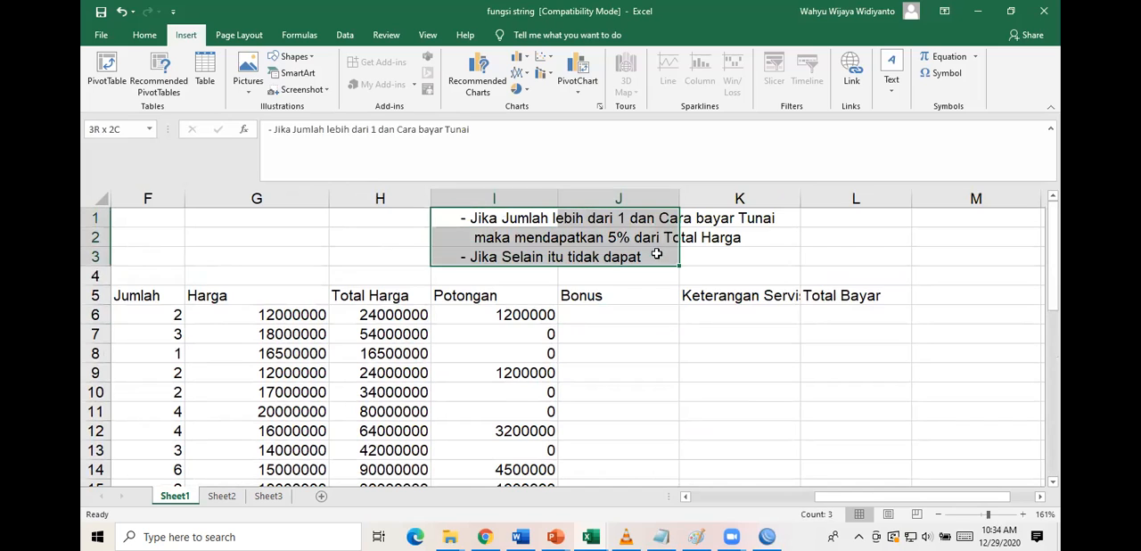
pyautogui.press('Delete')
# Clear the Bonus heading from J5.
pyautogui.click(633, 295)
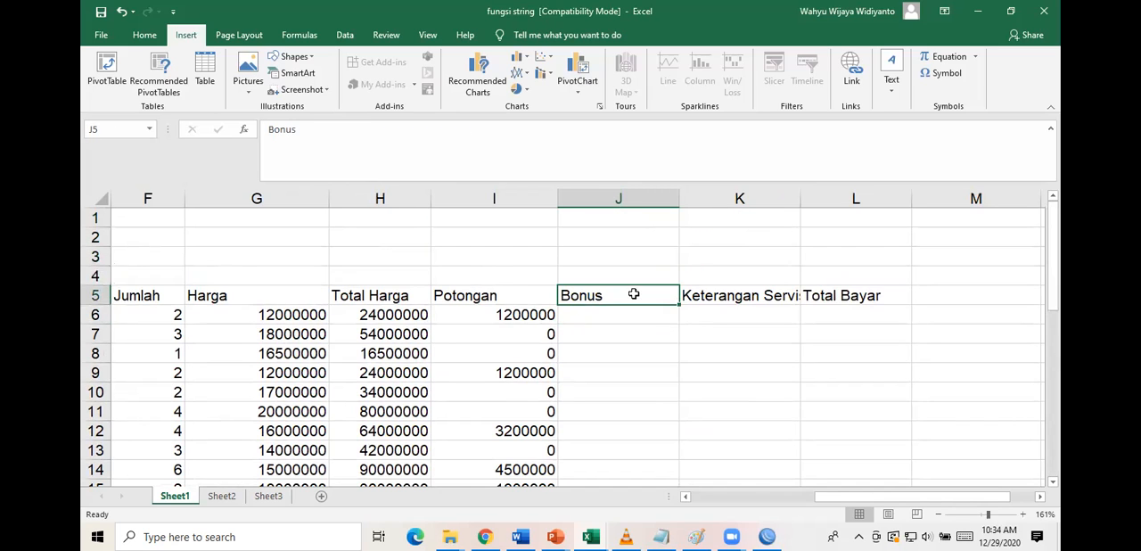
pyautogui.click(624, 197)
pyautogui.rightClick(626, 197)
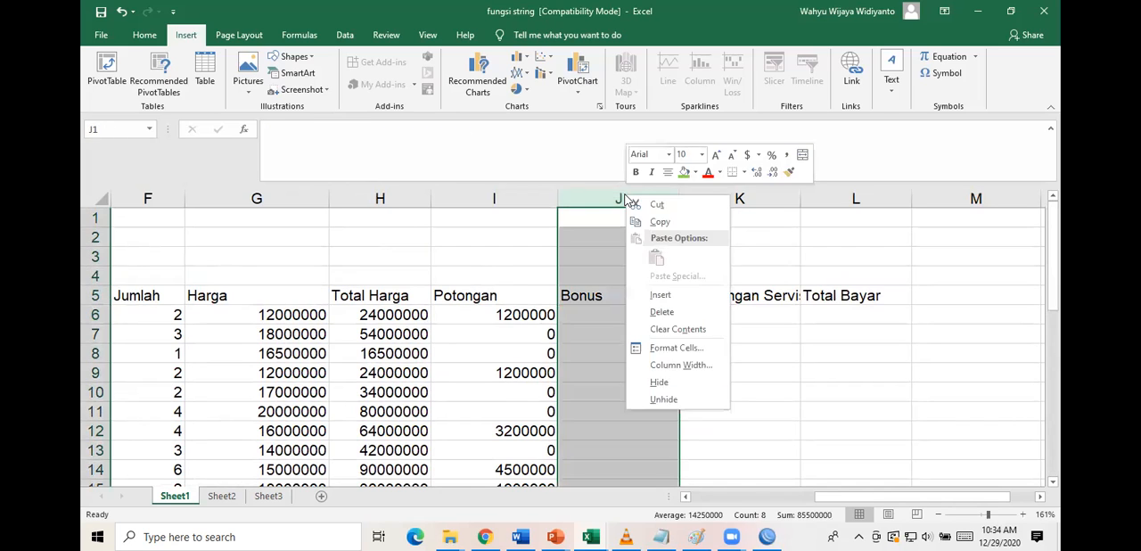
pyautogui.press('Escape')
pyautogui.click(581, 295)
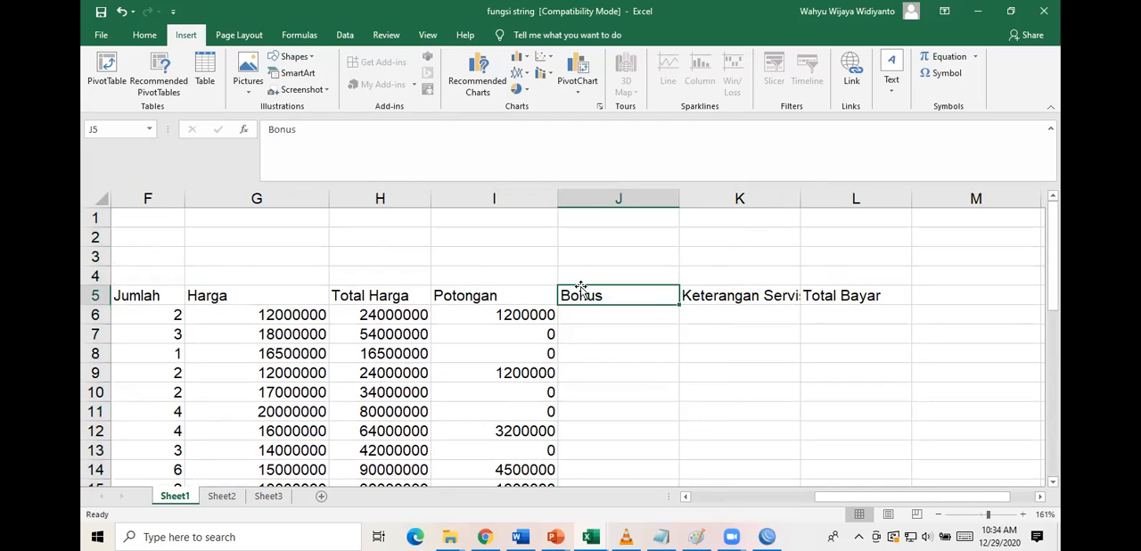
pyautogui.press('Delete')
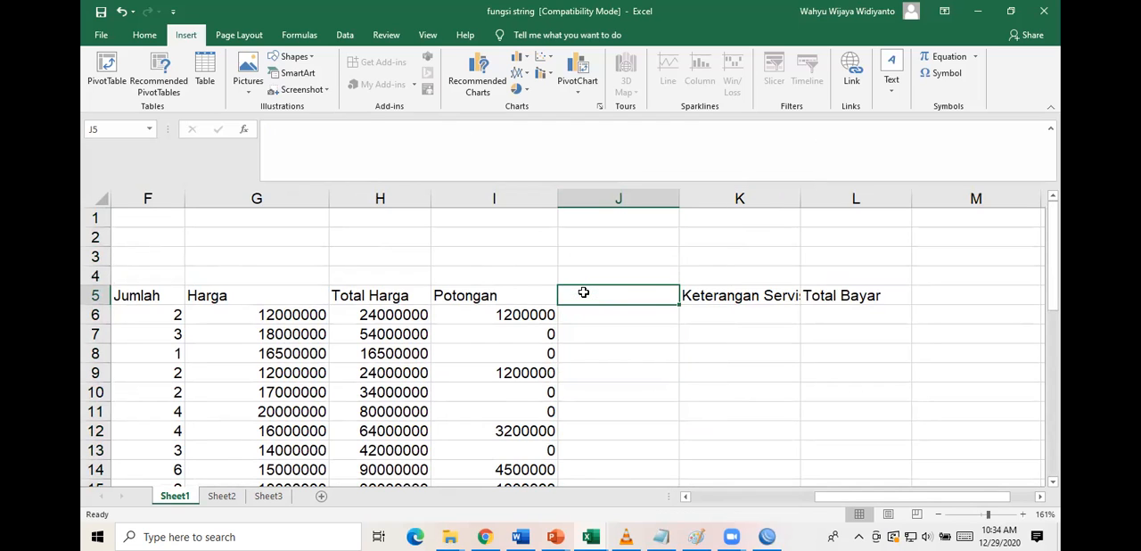
# Move the Keterangan Servis Gratis and Total Bayar headings to J5:K5 and widen column J to fit its heading.
pyautogui.moveTo(736, 295); pyautogui.dragTo(816, 303)
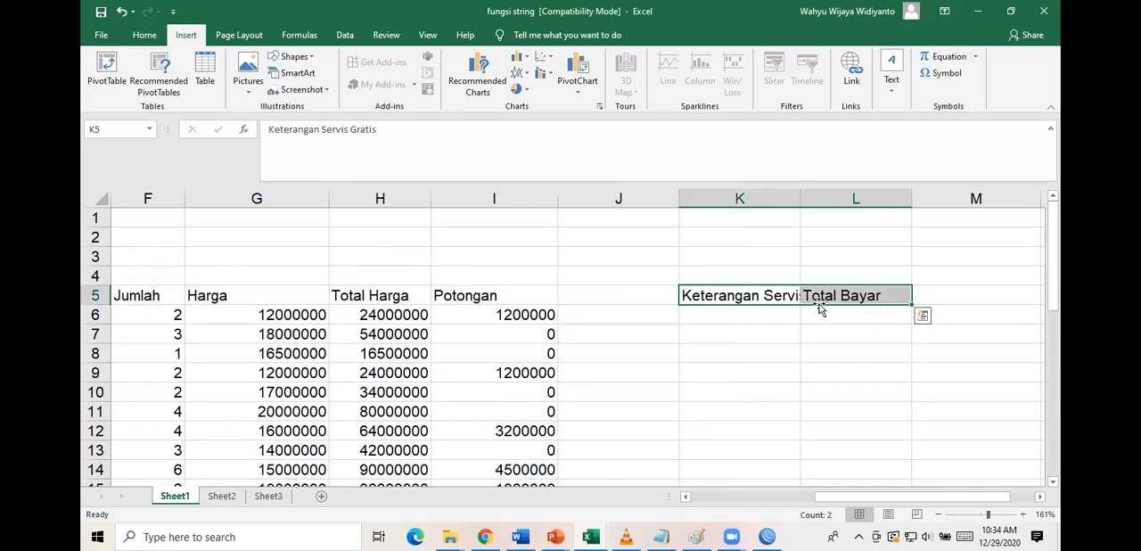
pyautogui.hotkey('ctrl', 'c')
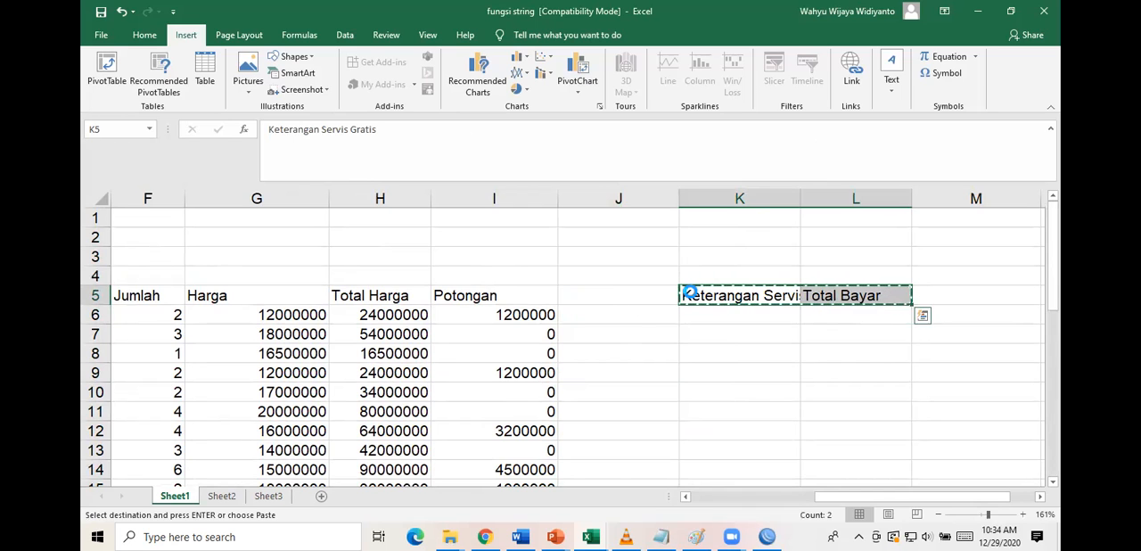
pyautogui.click(624, 299)
pyautogui.hotkey('ctrl', 'v')
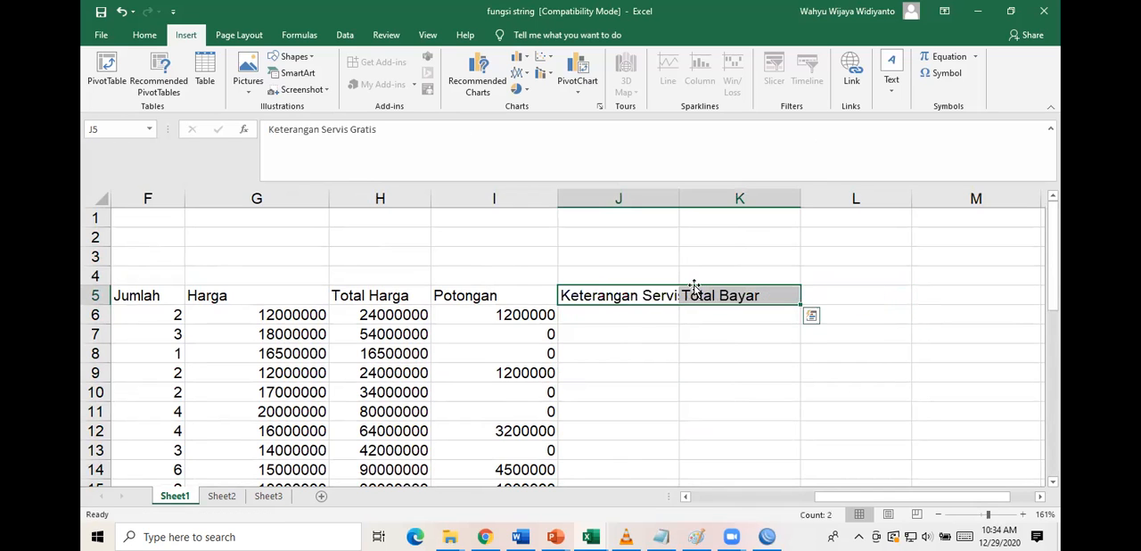
pyautogui.doubleClick(678, 196)
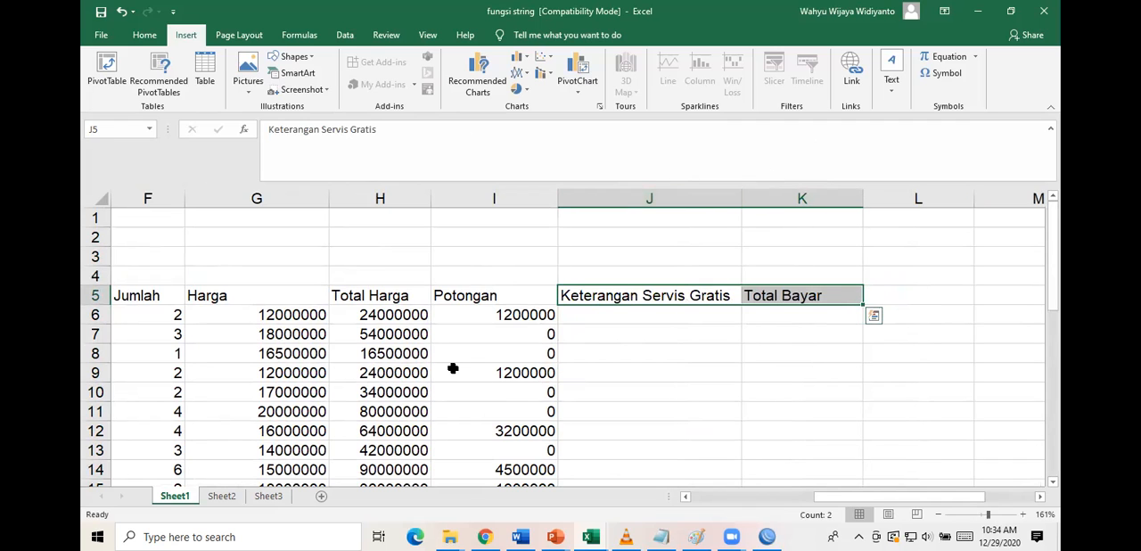
# Copy the Keterangan rule lines in A29:D34 to the empty cells beside the report, starting at L6.
pyautogui.scroll(-7, 451, 372)
pyautogui.hscroll(-3, 330, 366)
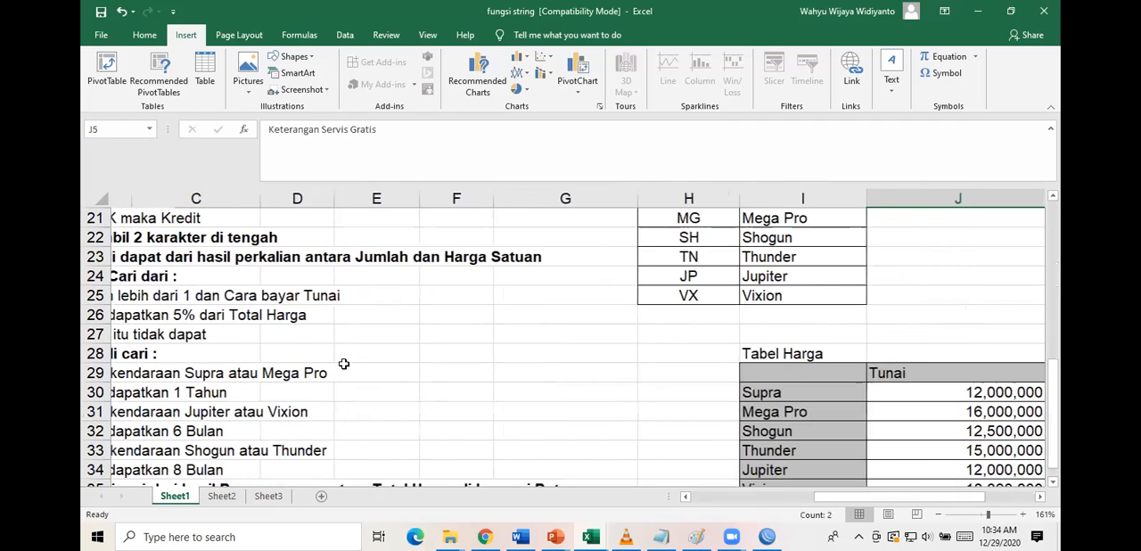
pyautogui.scroll(-3, 341, 362)
pyautogui.hscroll(-2, 341, 362)
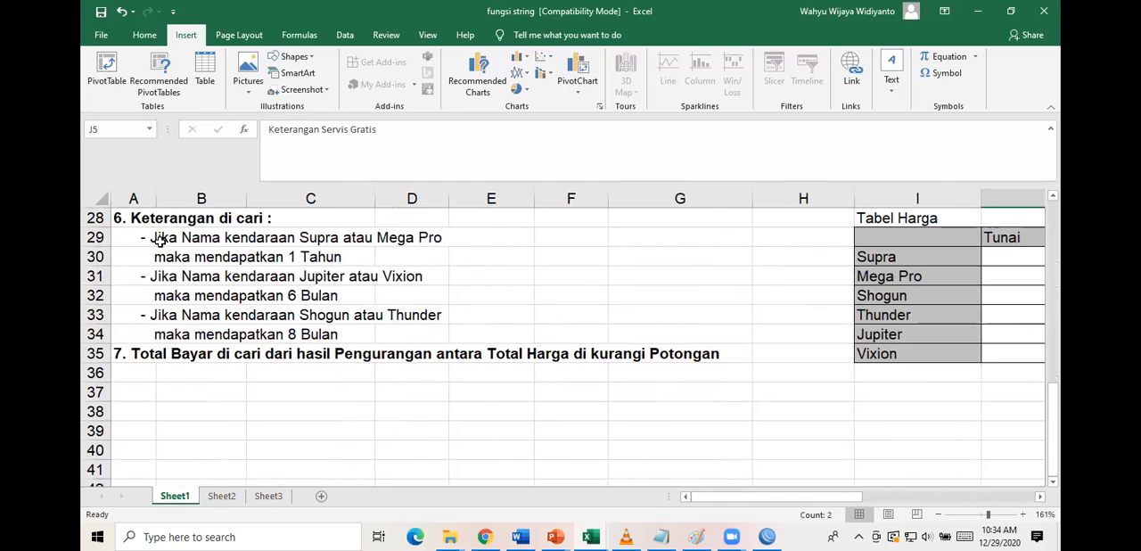
pyautogui.moveTo(141, 238); pyautogui.dragTo(414, 336)
pyautogui.hotkey('ctrl', 'c')
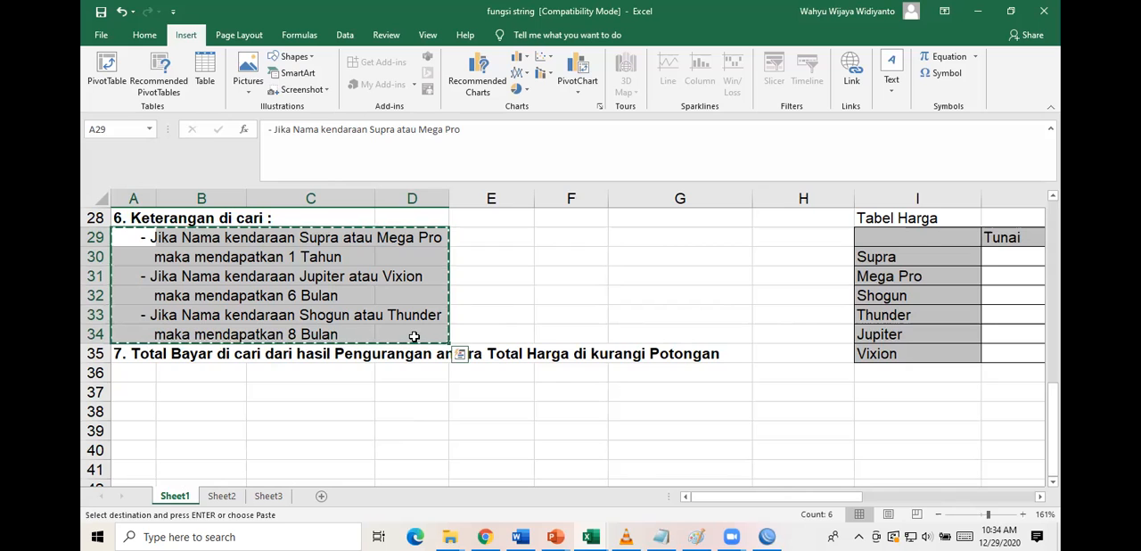
pyautogui.scroll(9, 698, 278)
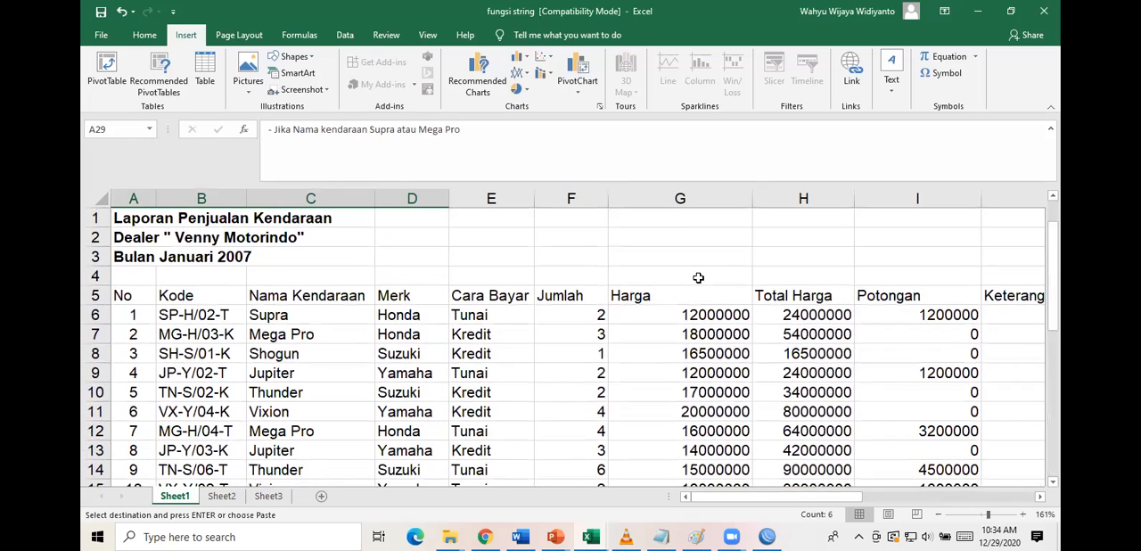
pyautogui.click(679, 217)
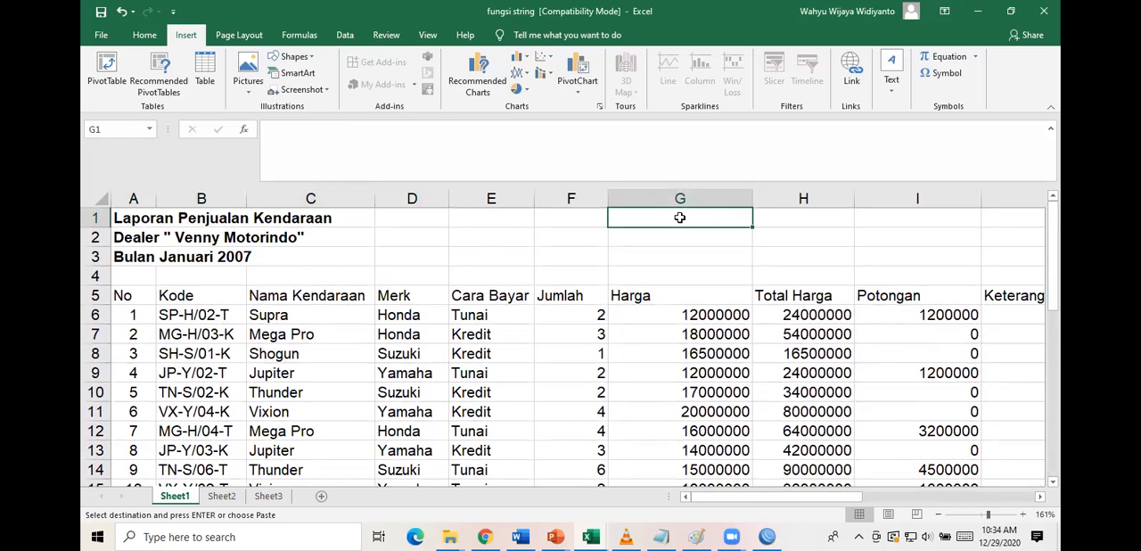
pyautogui.hscroll(6, 679, 218)
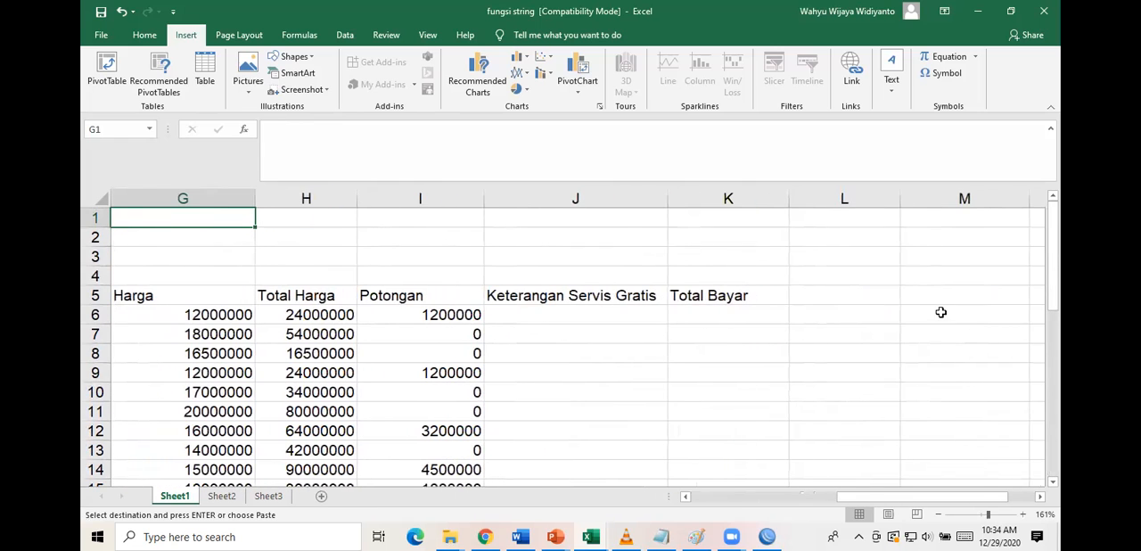
pyautogui.click(844, 312)
pyautogui.hotkey('ctrl', 'v')
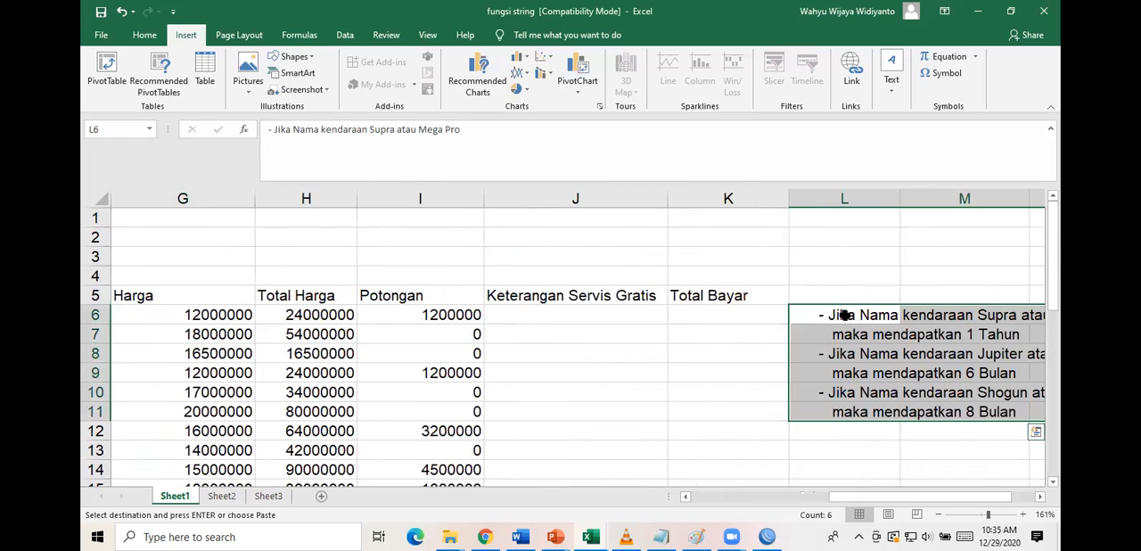
pyautogui.hscroll(3, 842, 316)
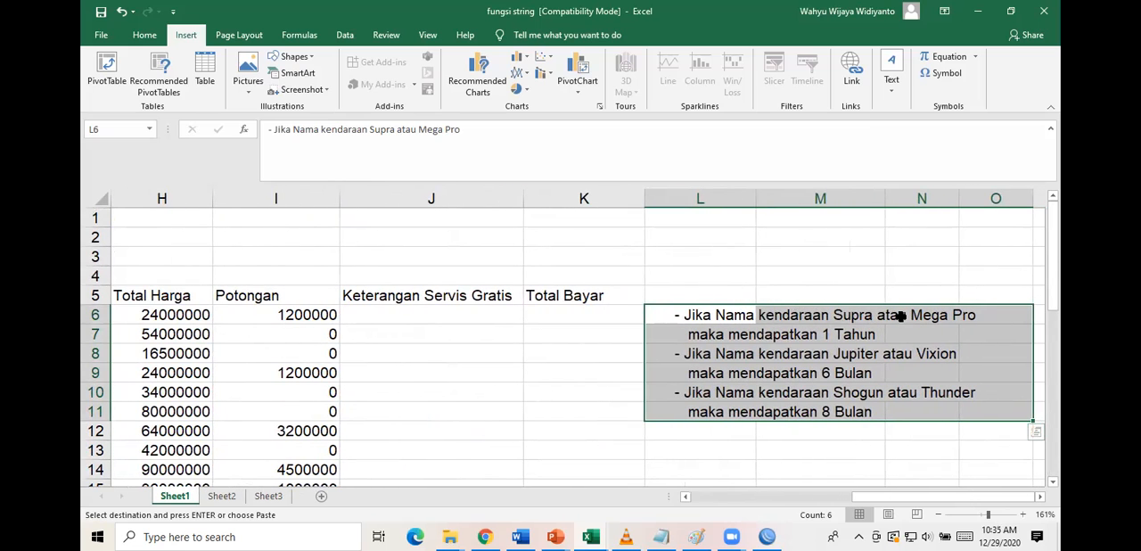
# Begin an IF formula with a nested OR test in J6, under Keterangan Servis Gratis.
pyautogui.click(429, 313)
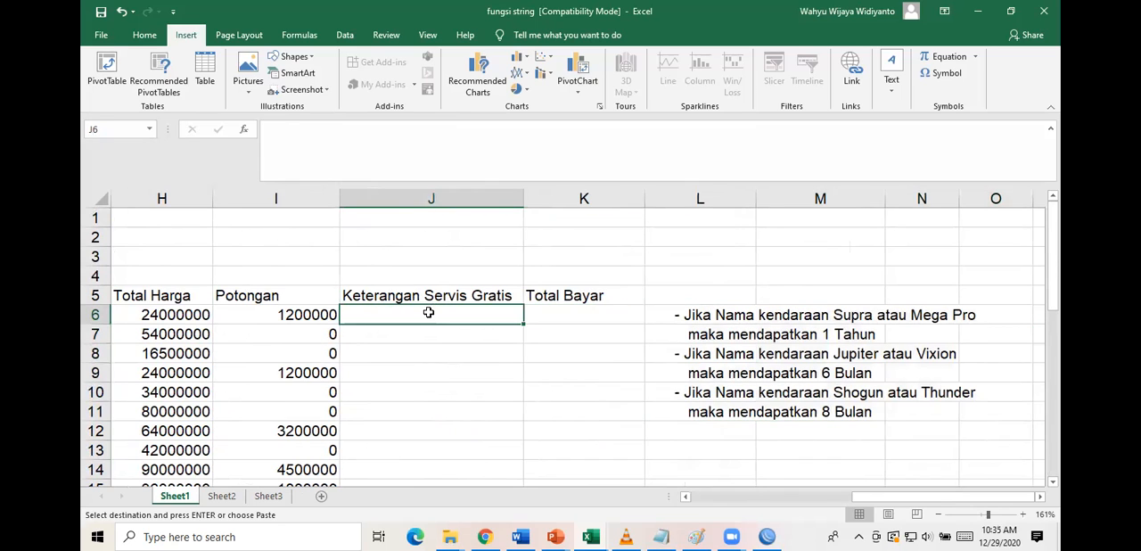
pyautogui.write('=if')
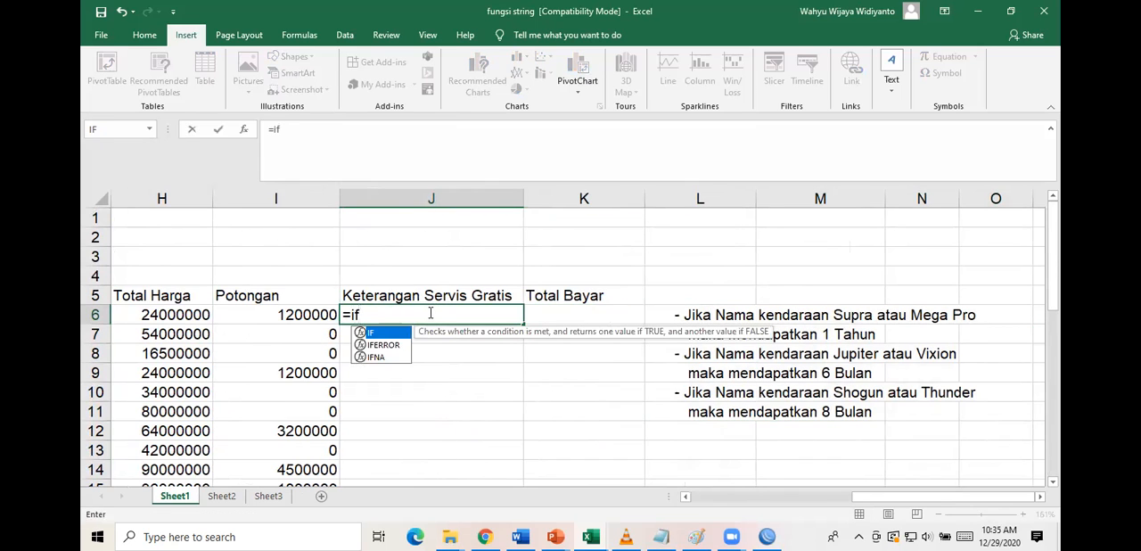
pyautogui.write('(or')
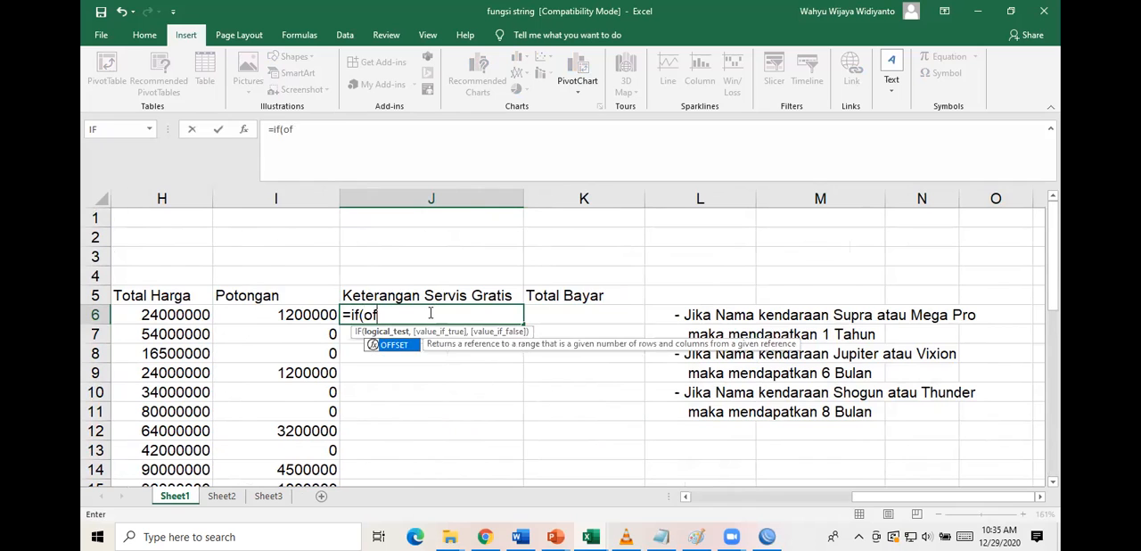
pyautogui.write('(')
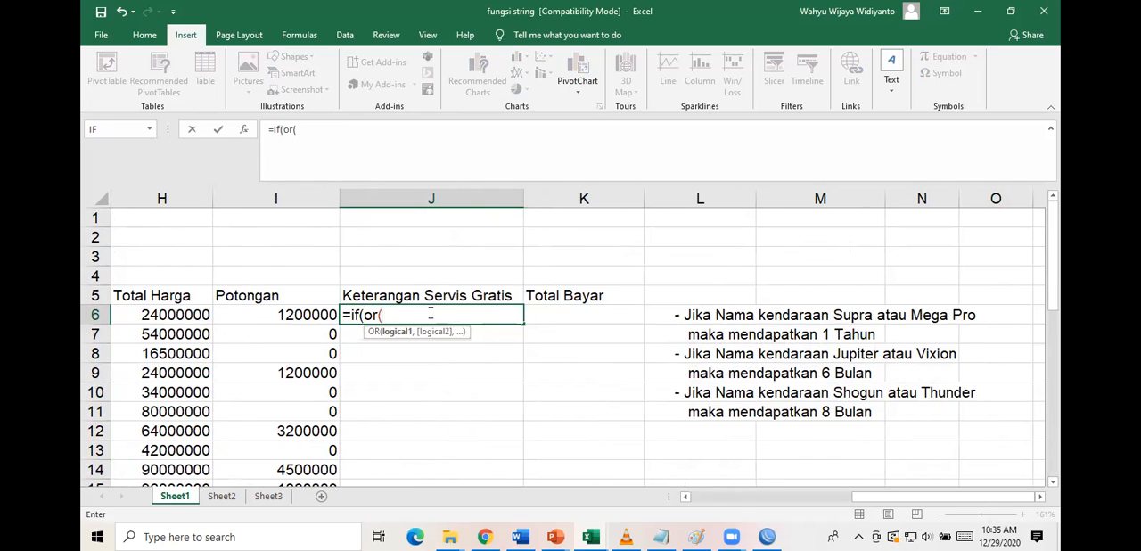
pyautogui.hscroll(-4, 351, 353)
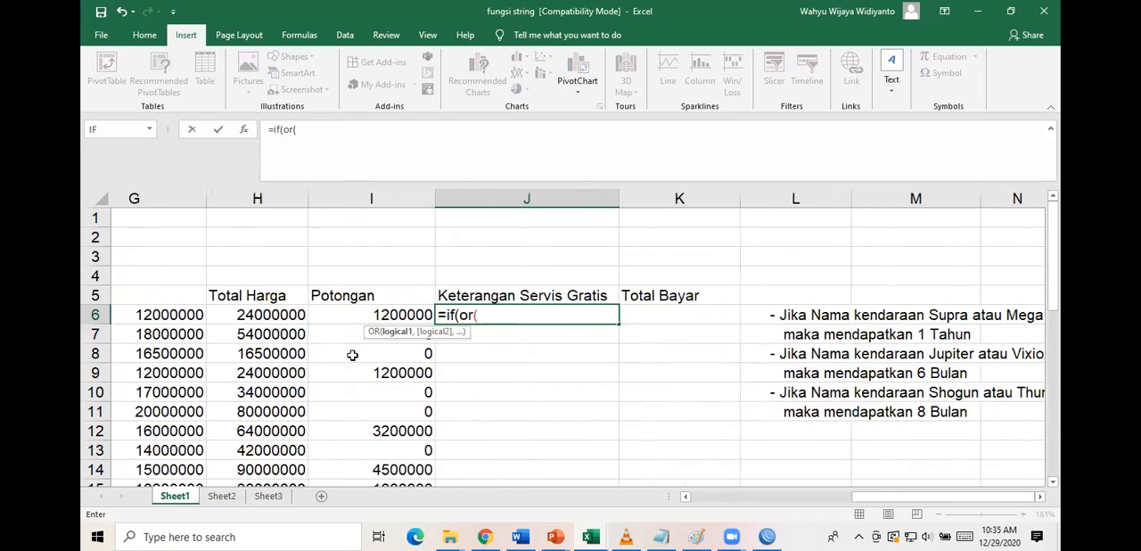
pyautogui.hscroll(-1, 352, 355)
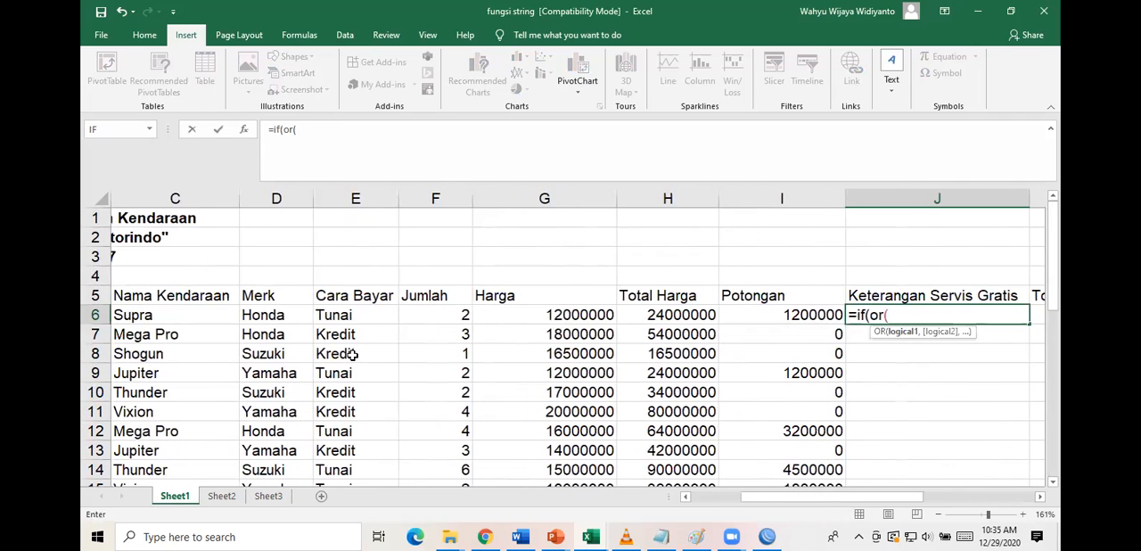
# Enter C6="Supra" as the first OR condition in the J6 formula, followed by a comma.
pyautogui.click(200, 315)
pyautogui.write('=')
pyautogui.write('"S')
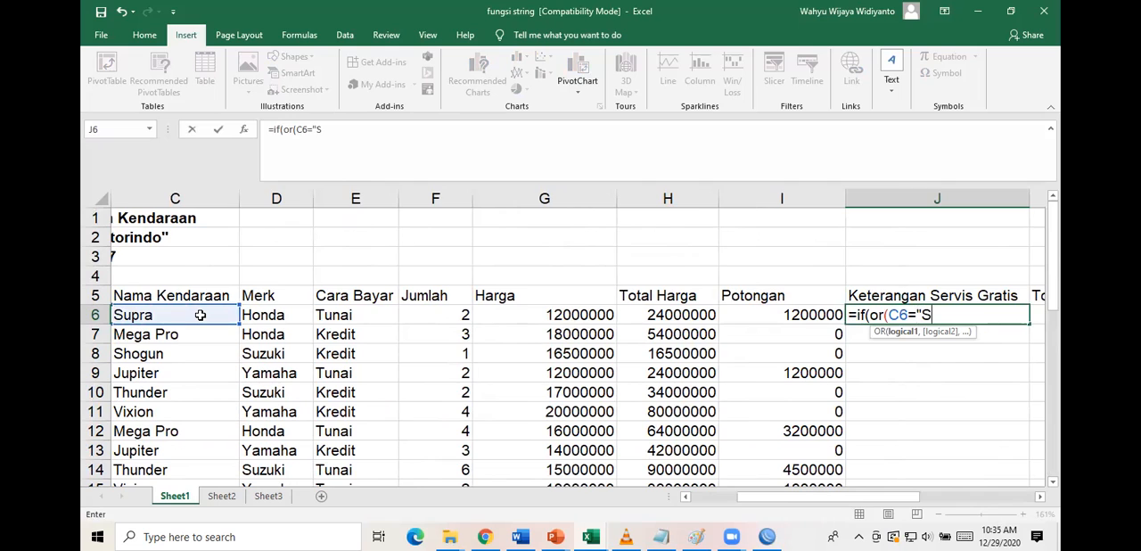
pyautogui.write('upra",')
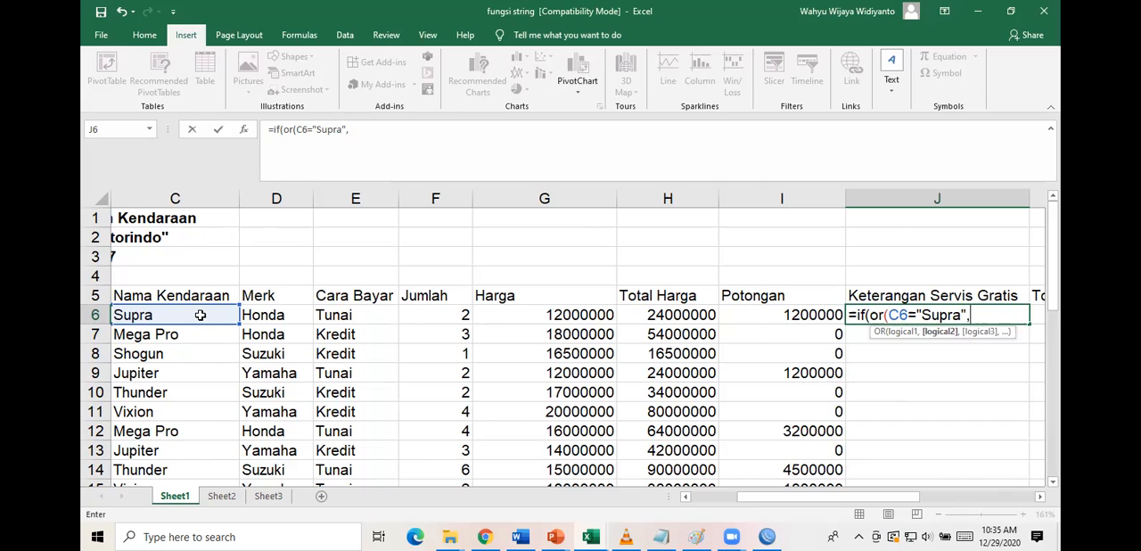
# Enter C6="Mega Pro) as the second OR condition, ending it with a closing parenthesis.
pyautogui.click(201, 316)
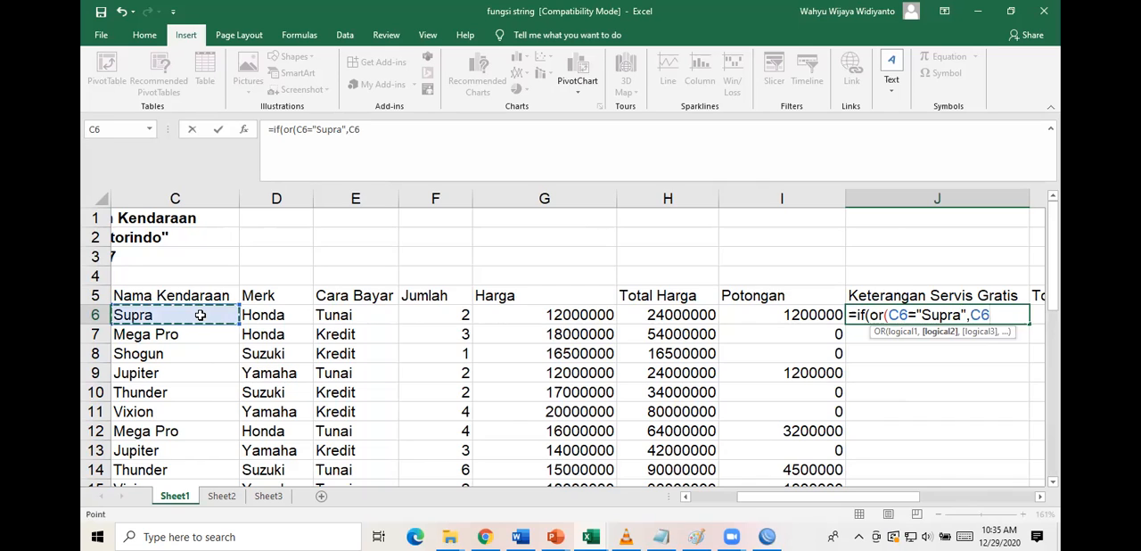
pyautogui.write('="M')
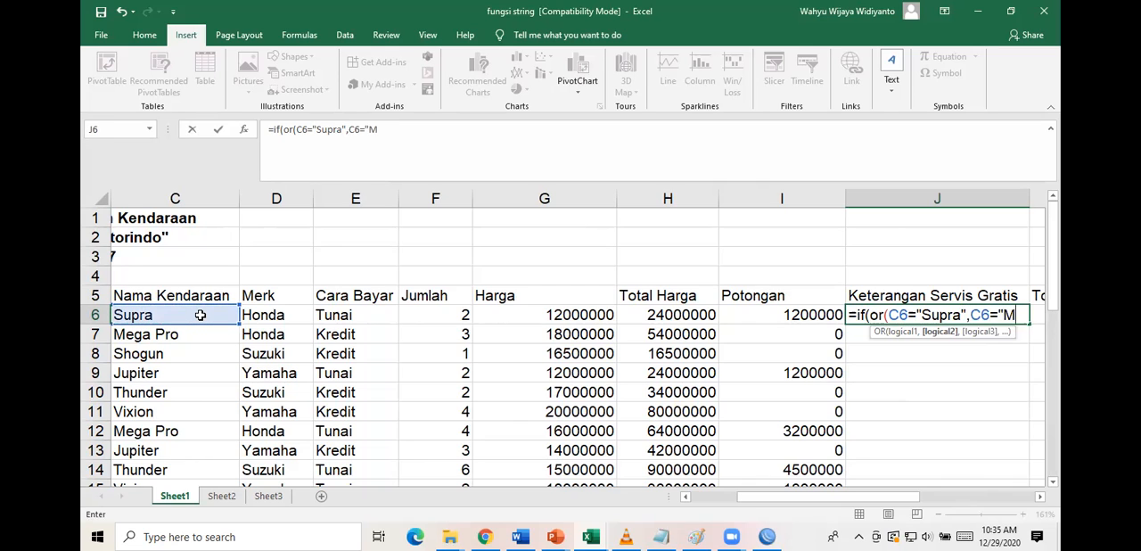
pyautogui.write('ega Pro')
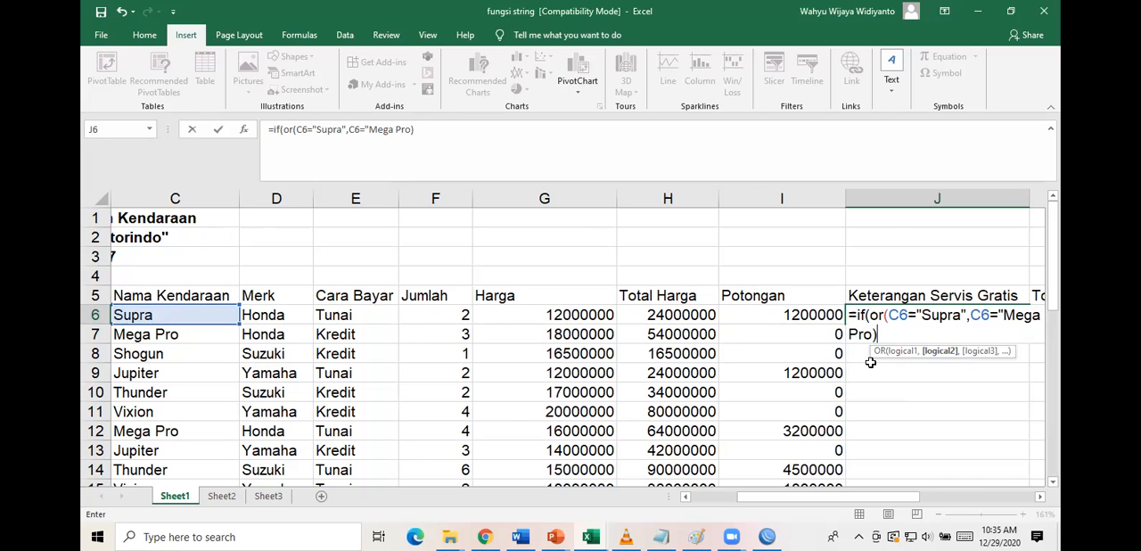
pyautogui.write(')')
# Add a comma after the OR test in J6 and check the formula's arguments against the copied Keterangan rules.
pyautogui.hscroll(2, 956, 437)
pyautogui.hscroll(1, 954, 437)
pyautogui.hscroll(-1, 914, 382)
pyautogui.hscroll(3, 932, 383)
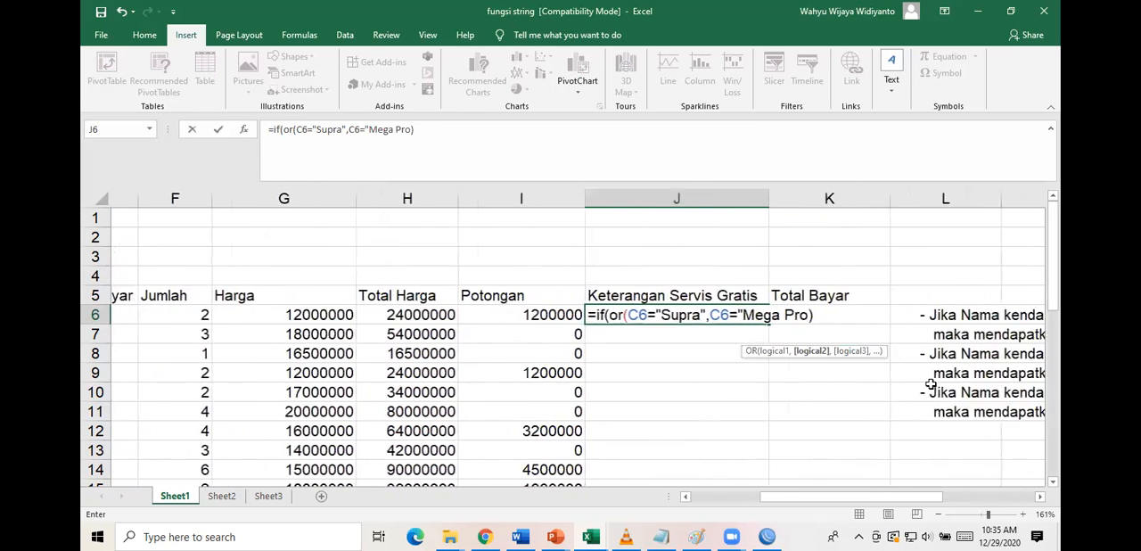
pyautogui.hscroll(2, 931, 384)
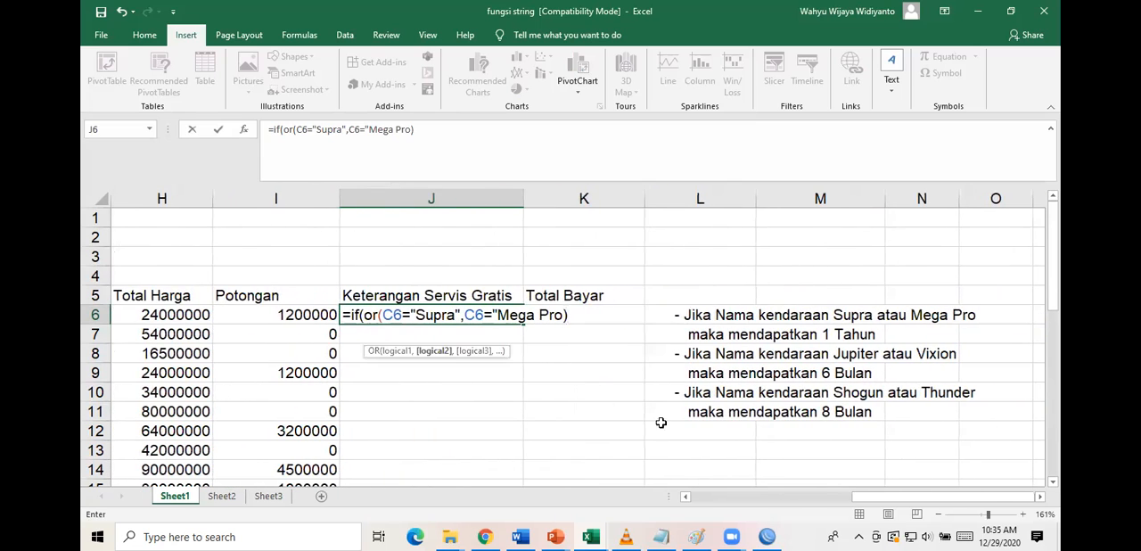
pyautogui.write(',')
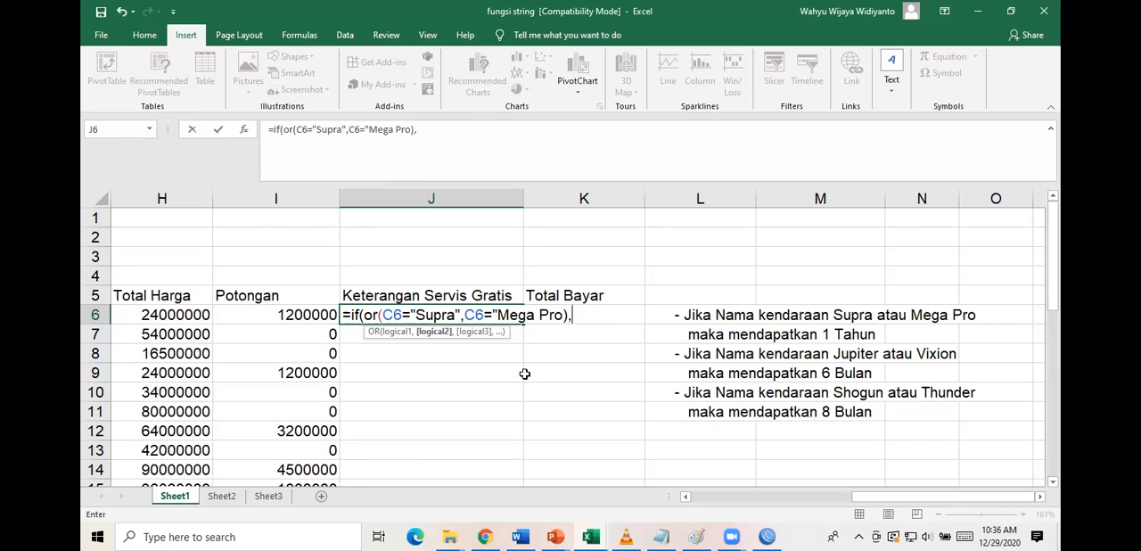
pyautogui.write('S')
pyautogui.press('BackSpace')
pyautogui.click(414, 315)
pyautogui.write(',')
pyautogui.click(382, 315)
pyautogui.click(360, 315)
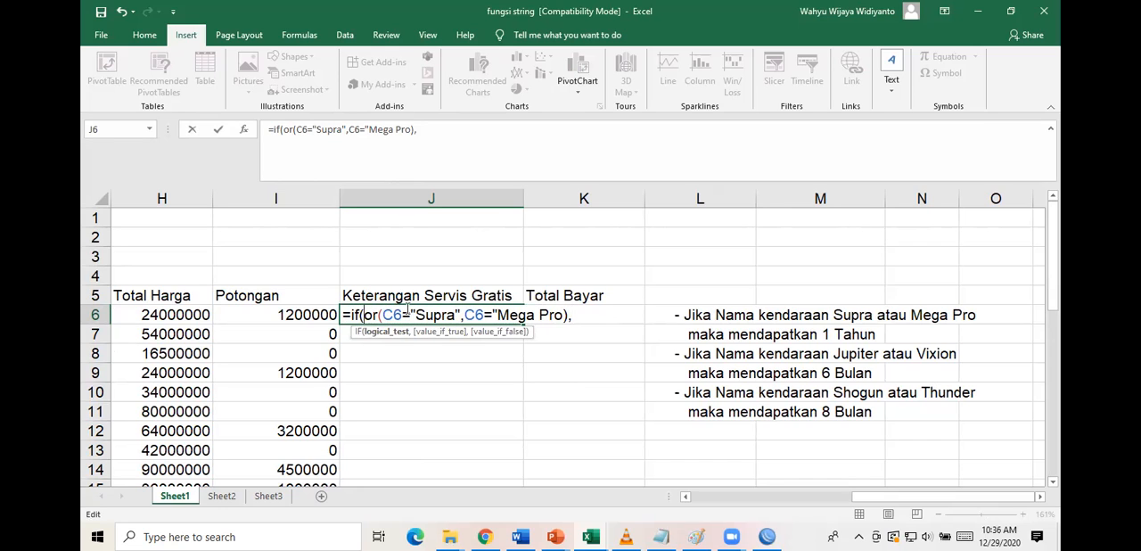
pyautogui.click(595, 316)
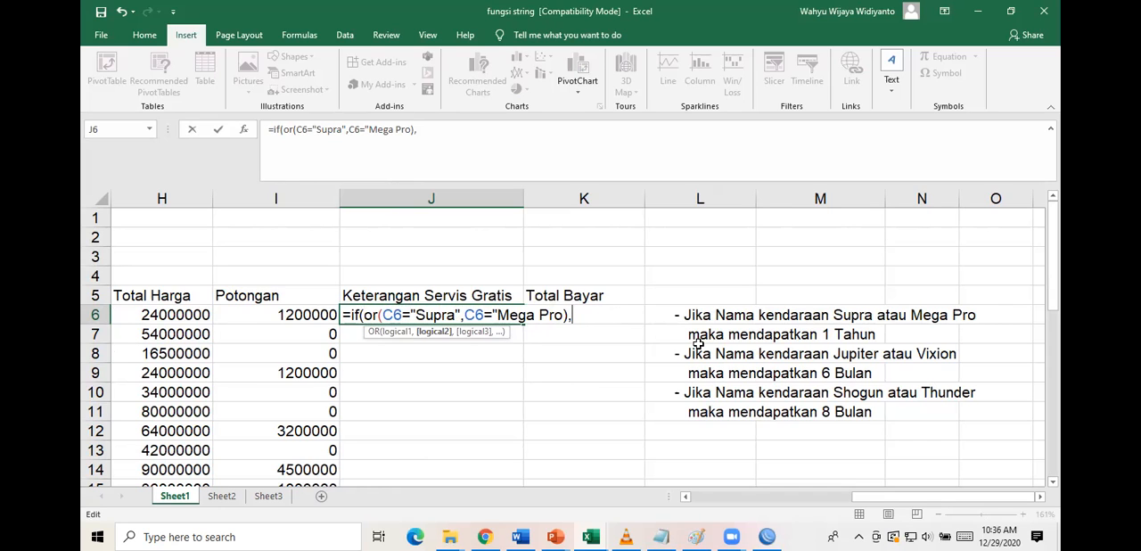
# Append "Servis 1 Tahun, to the J6 formula as the result for Supra or Mega Pro.
pyautogui.write('"S')
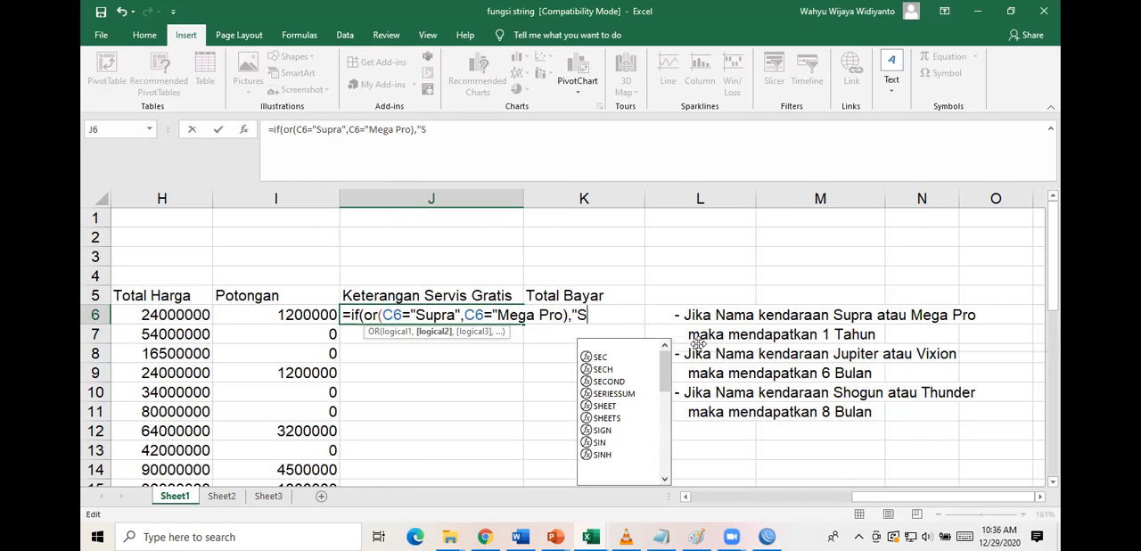
pyautogui.write('ervis')
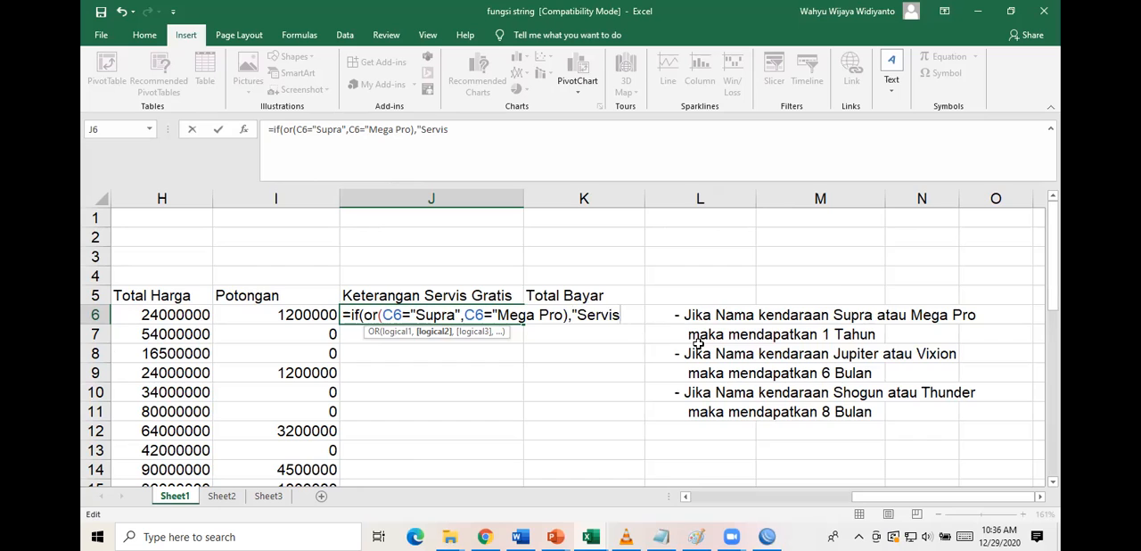
pyautogui.write(' 1 Tahun')
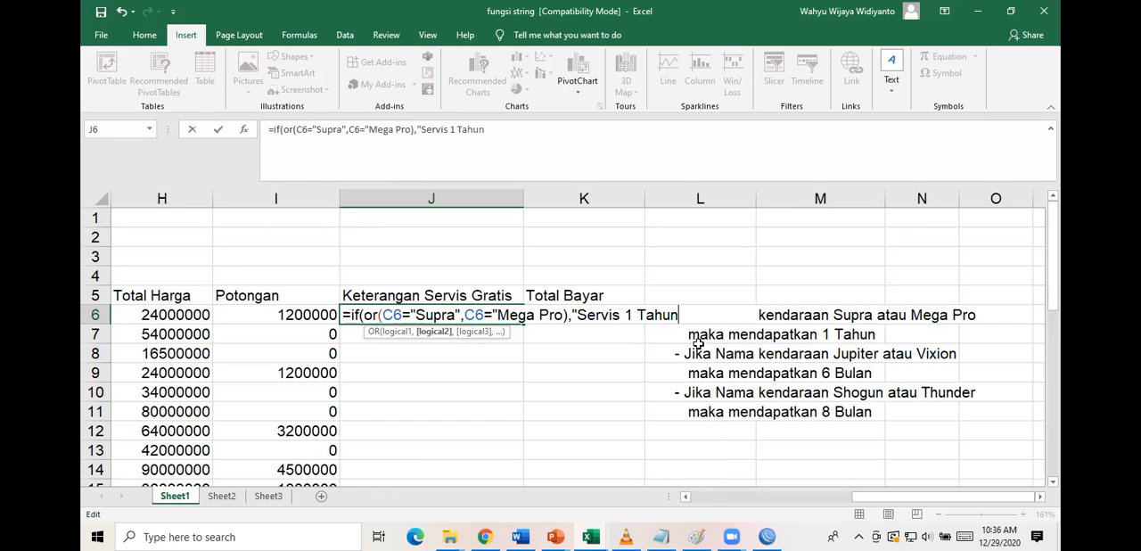
pyautogui.write(',')
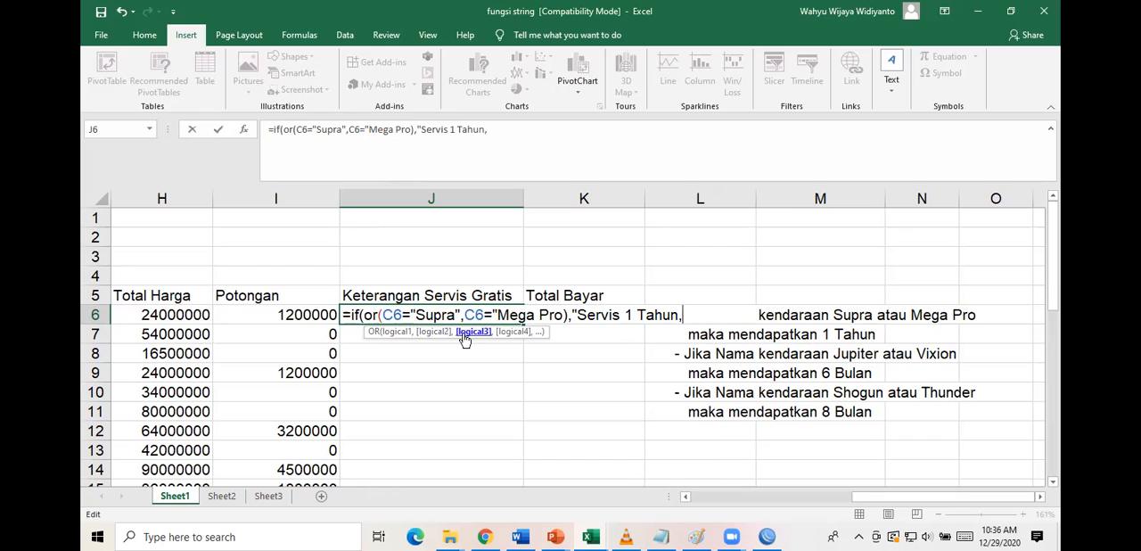
# Check the OR arguments in the J6 formula and add a second closing parenthesis after Mega Pro.
pyautogui.click(397, 332)
pyautogui.click(440, 333)
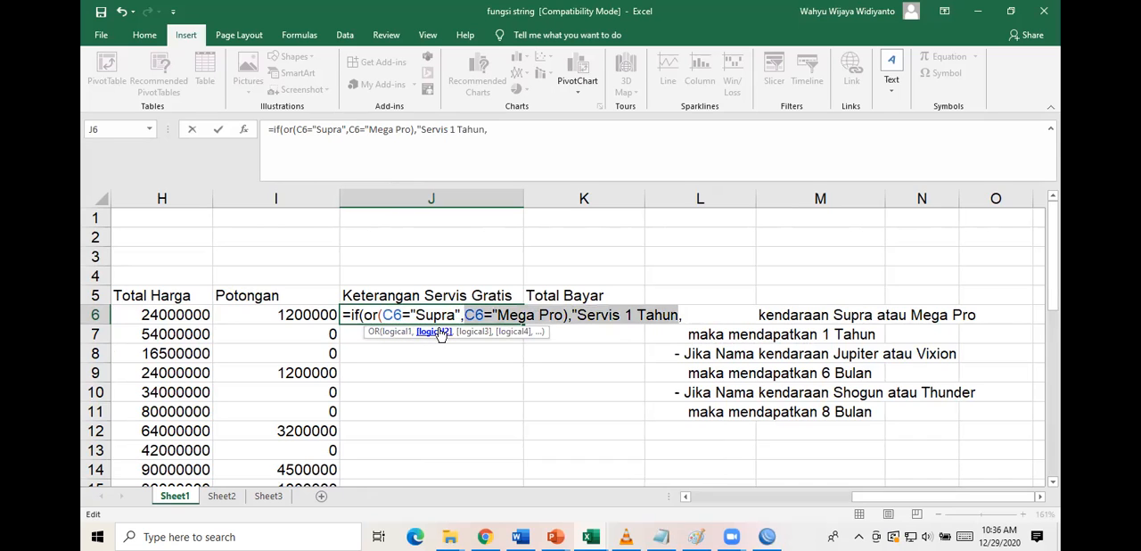
pyautogui.click(383, 316)
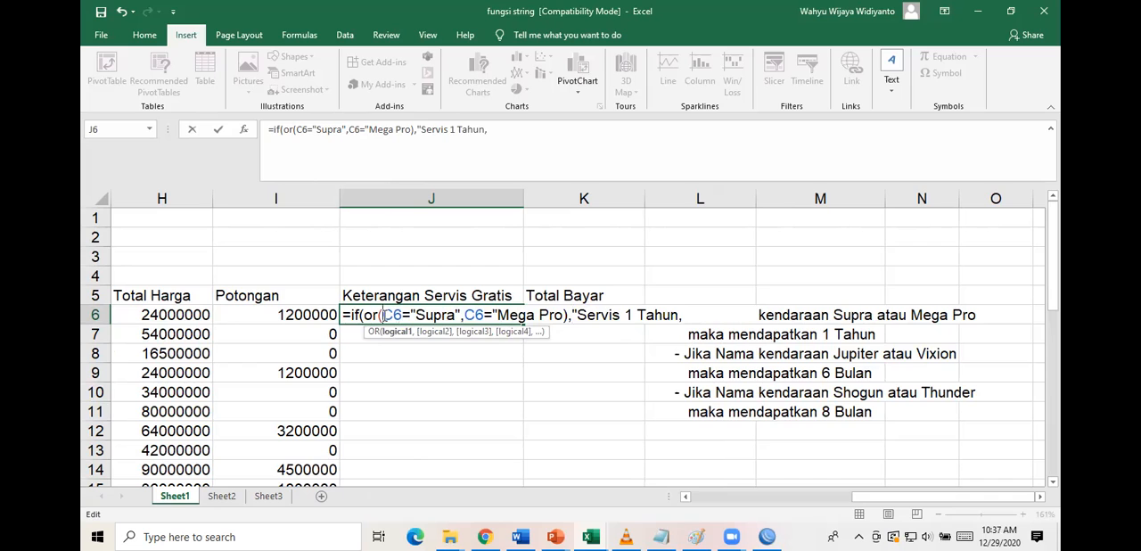
pyautogui.press('BackSpace')
pyautogui.write('(')
pyautogui.click(568, 316)
pyautogui.write(')')
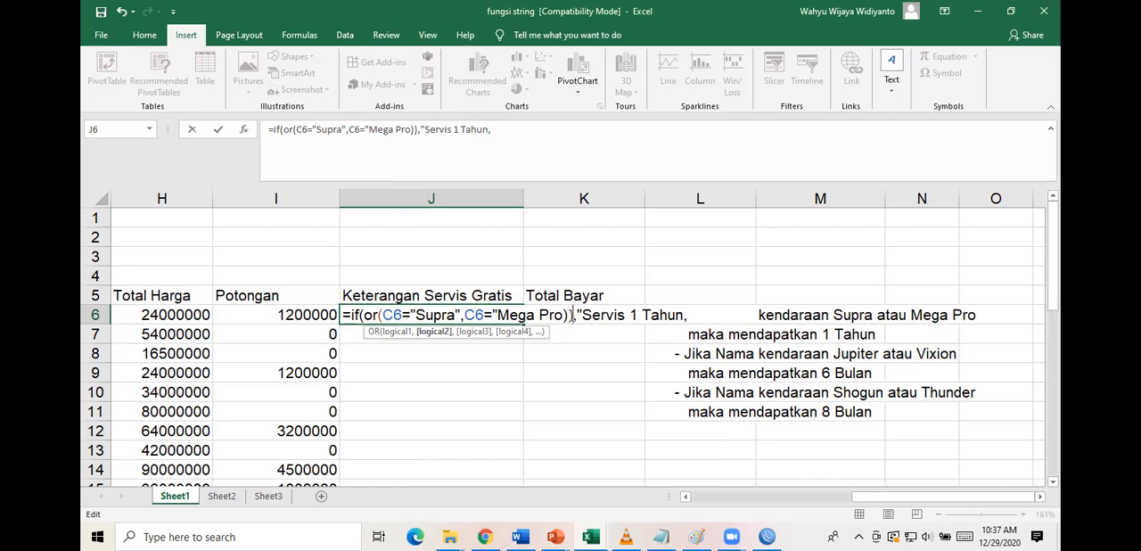
# Remove the C6="Mega Pro)) condition from the OR test in the J6 formula.
pyautogui.press('BackSpace')
pyautogui.press('BackSpace')
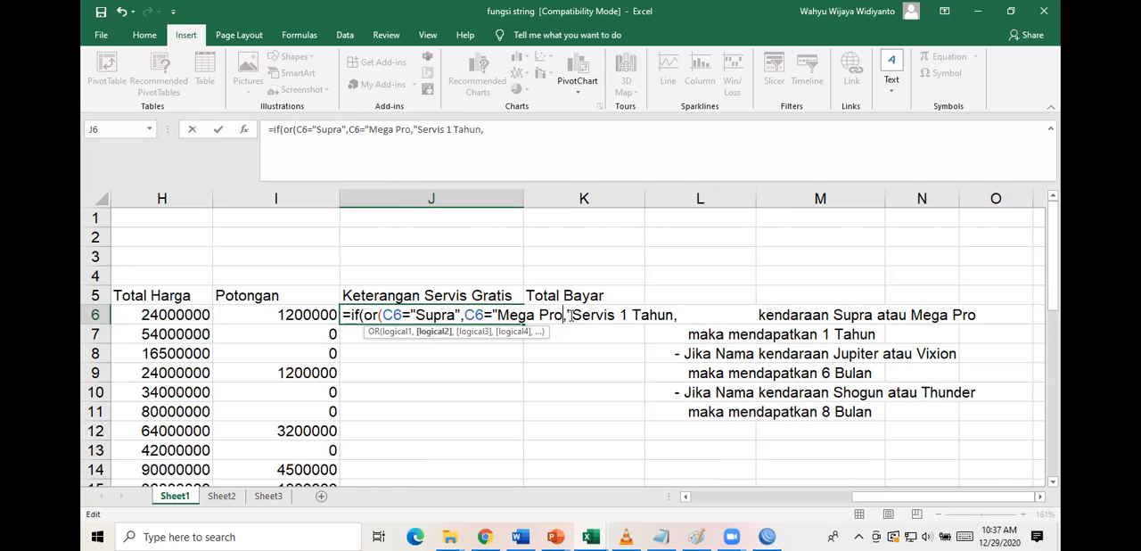
pyautogui.press('BackSpace')
pyautogui.press('BackSpace')
pyautogui.press('BackSpace')
pyautogui.press('BackSpace')
pyautogui.press('BackSpace')
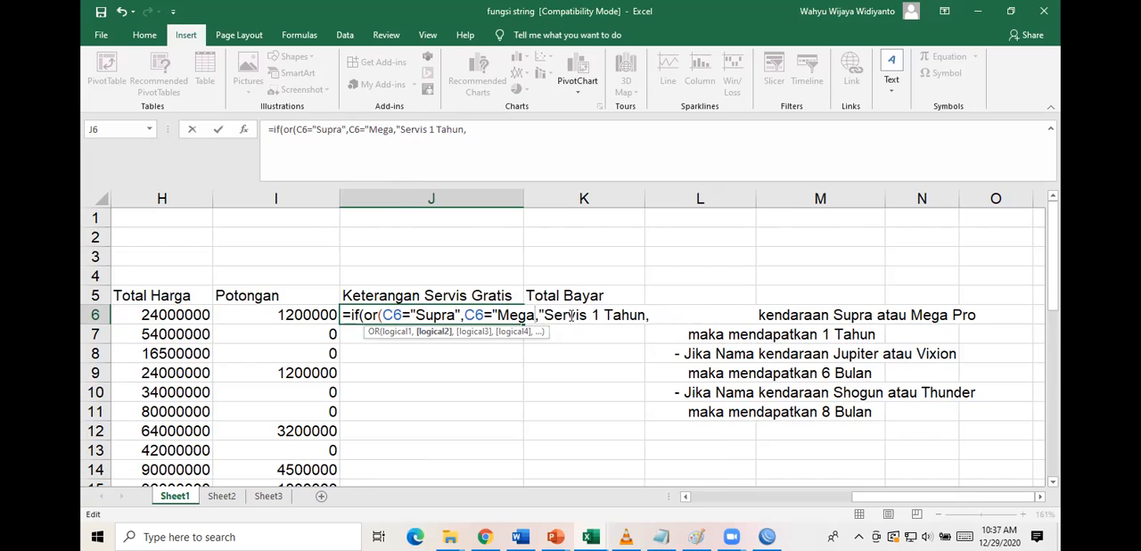
pyautogui.press('BackSpace')
pyautogui.press('BackSpace')
pyautogui.press('BackSpace')
pyautogui.press('BackSpace')
pyautogui.press('BackSpace')
pyautogui.press('BackSpace')
pyautogui.press('BackSpace')
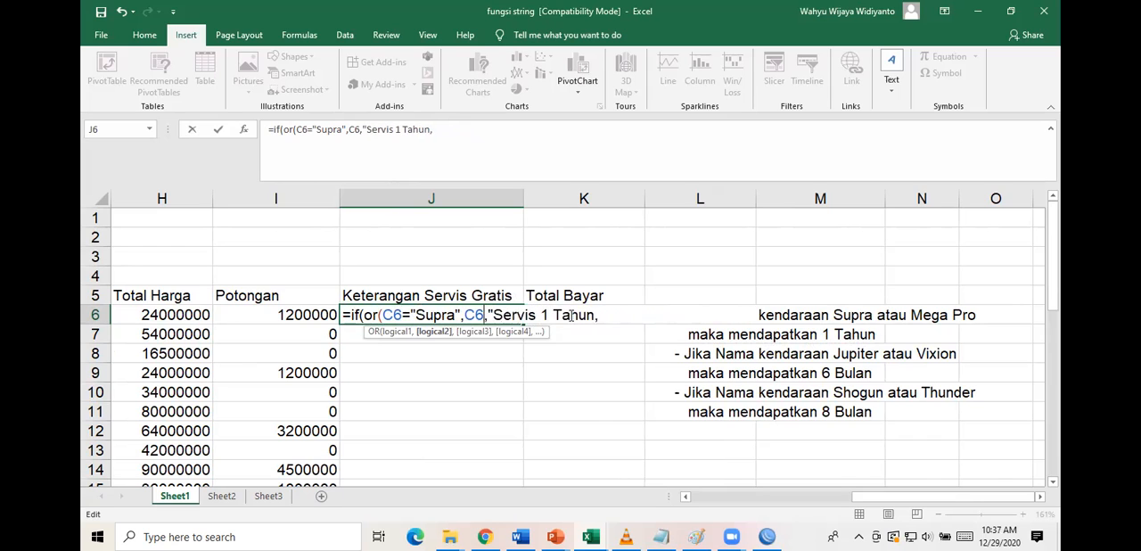
pyautogui.press('BackSpace')
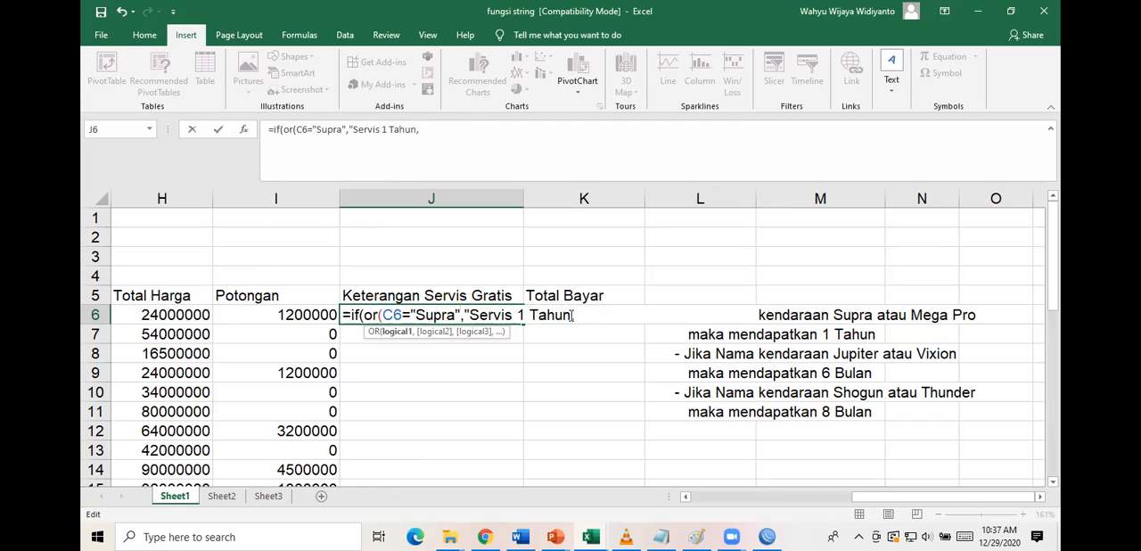
# Re-enter C6="Mega Pro") as the second OR condition in J6, with the text's closing quotation mark and the closing parenthesis.
pyautogui.write(',')
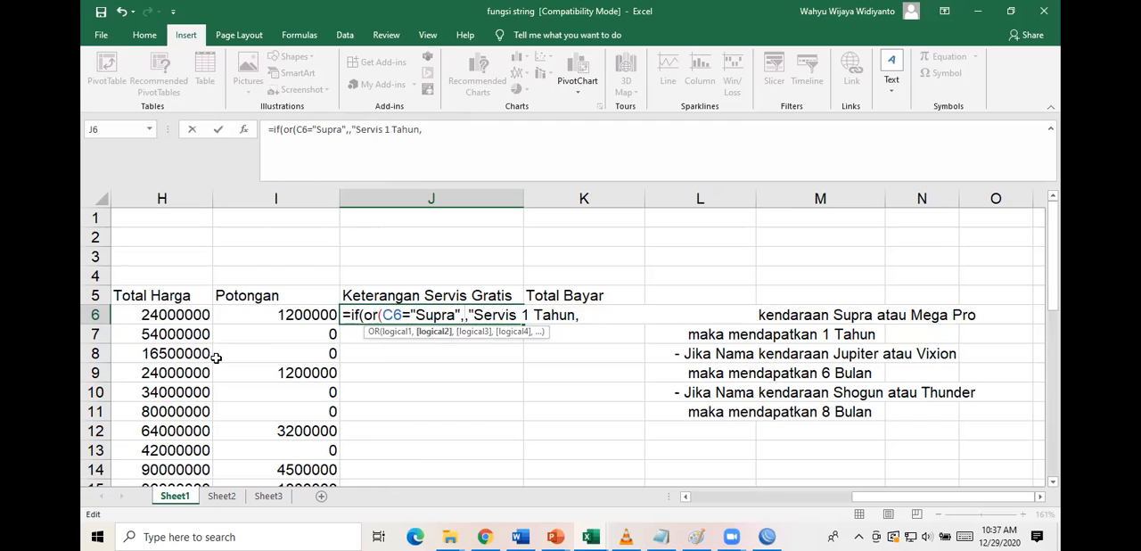
pyautogui.hscroll(-1, 207, 353)
pyautogui.hscroll(-5, 207, 353)
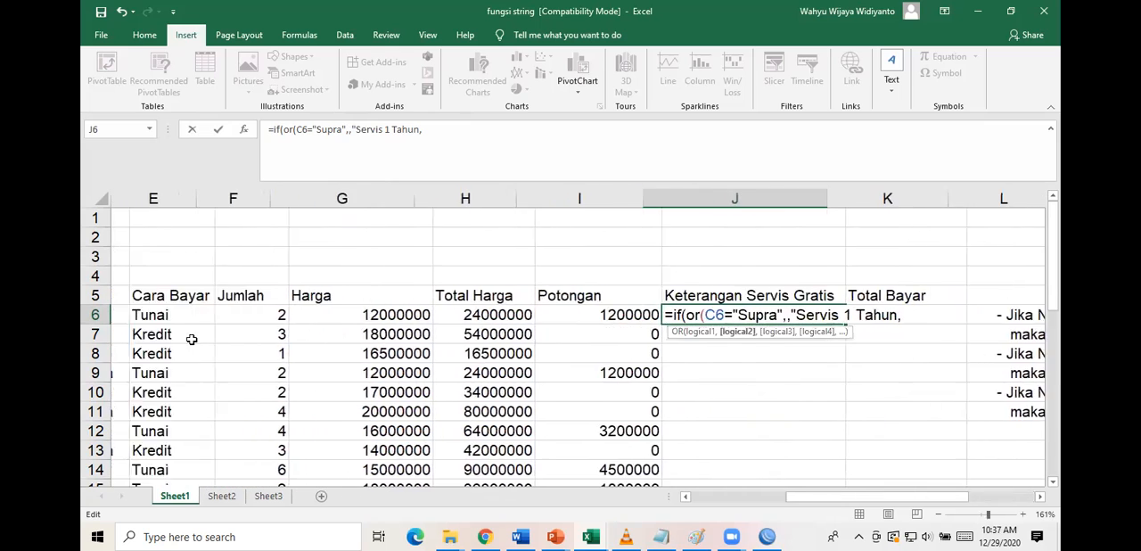
pyautogui.click(265, 312)
pyautogui.hscroll(4, 264, 312)
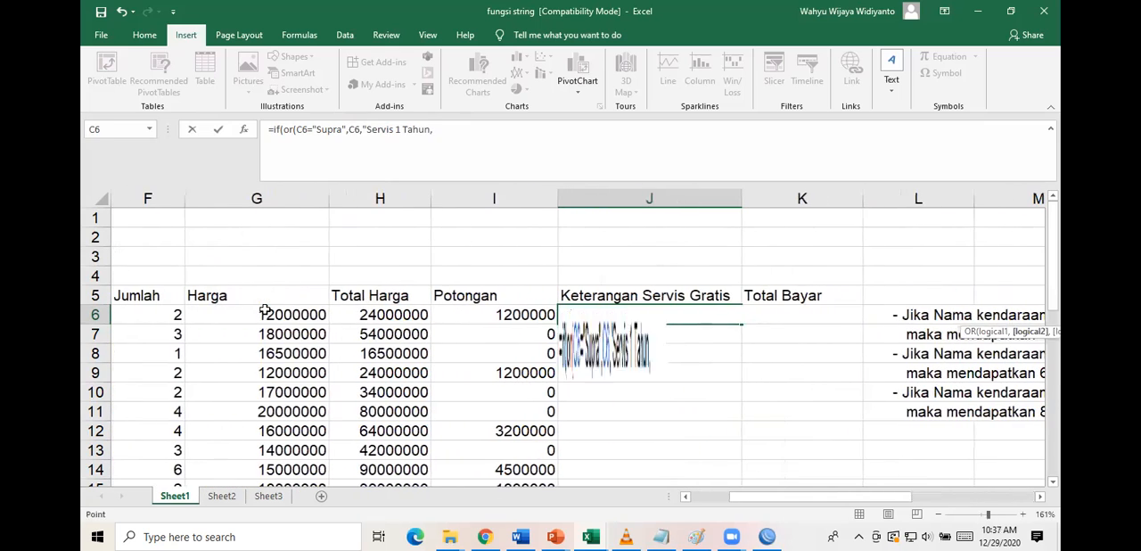
pyautogui.write('="Mega')
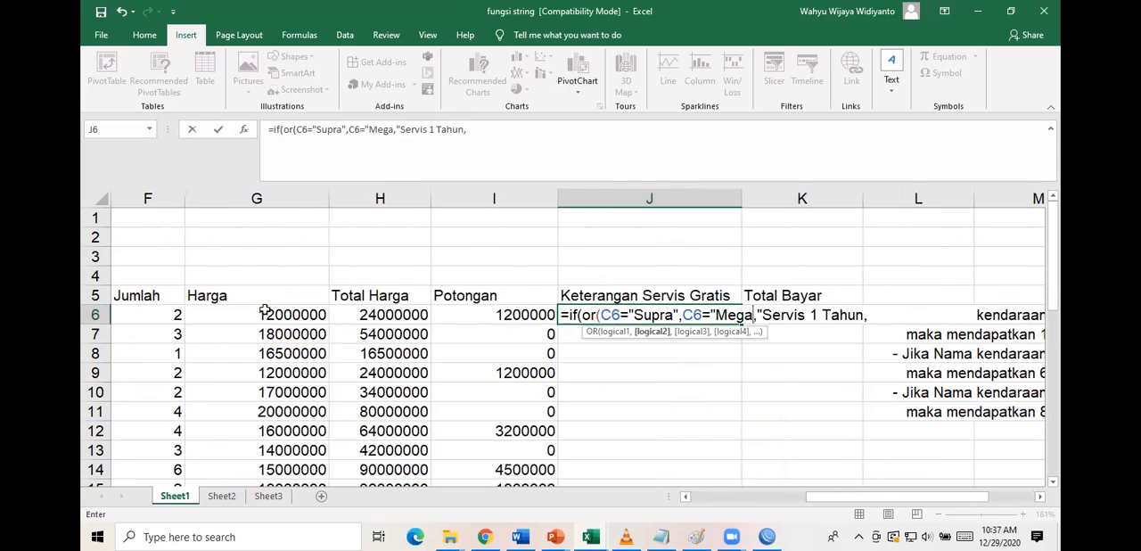
pyautogui.write(' Pro')
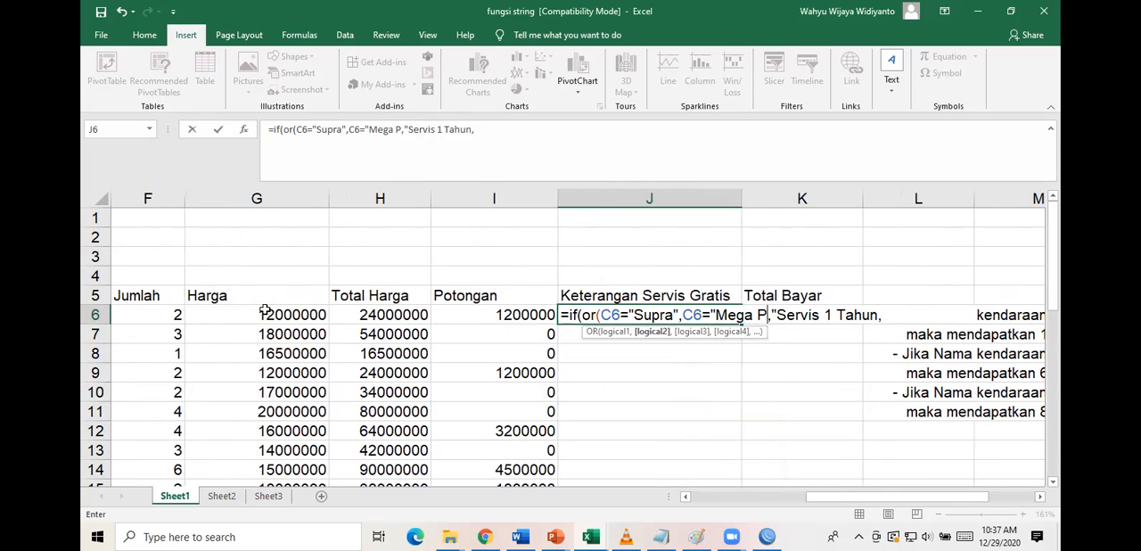
pyautogui.write('"')
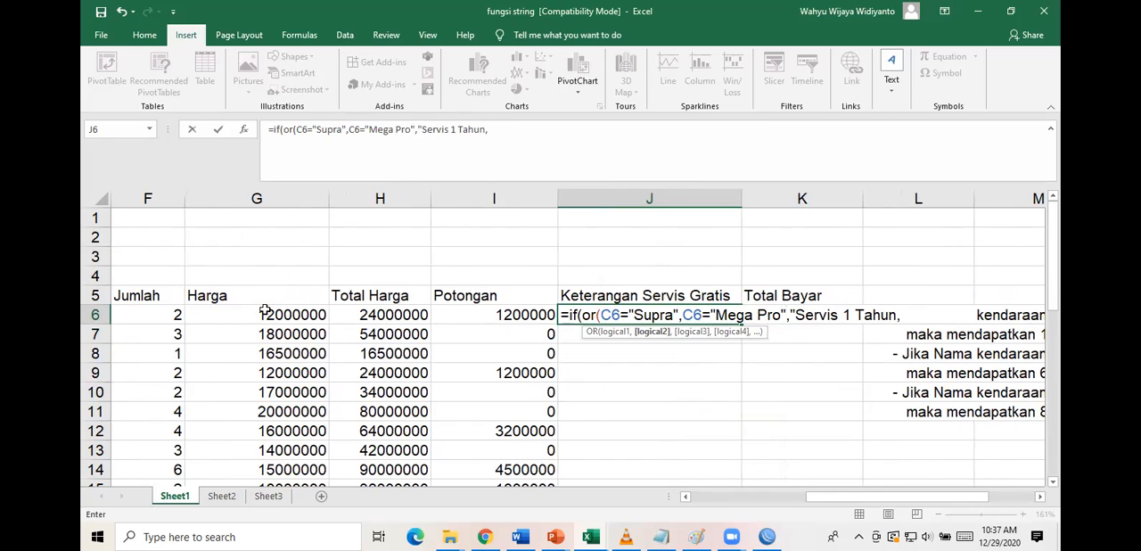
pyautogui.write(')')
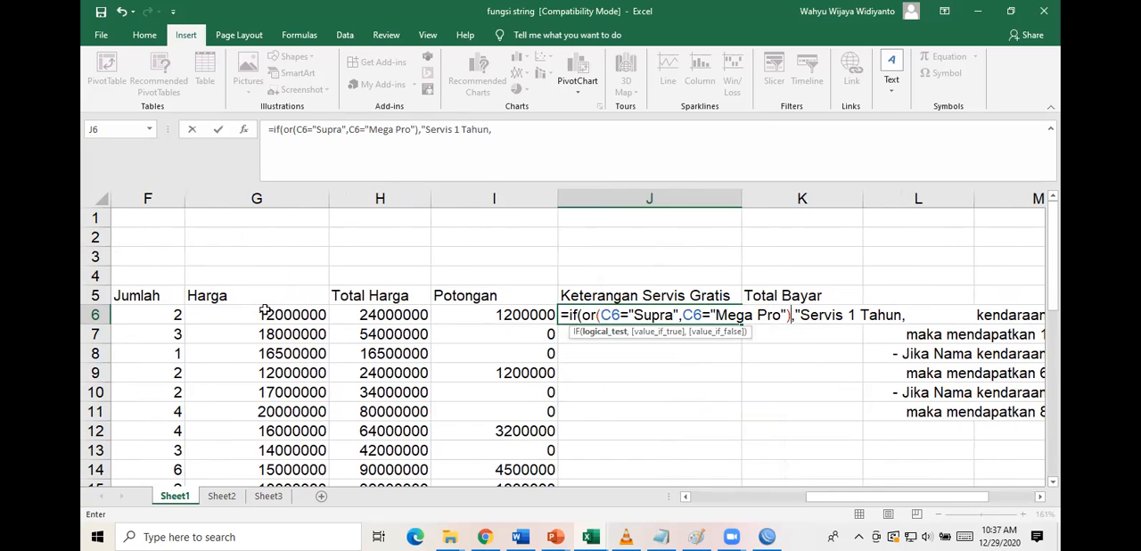
# Start a nested if( at the end of the J6 formula, after the Servis 1 Tahun result.
pyautogui.click(831, 315)
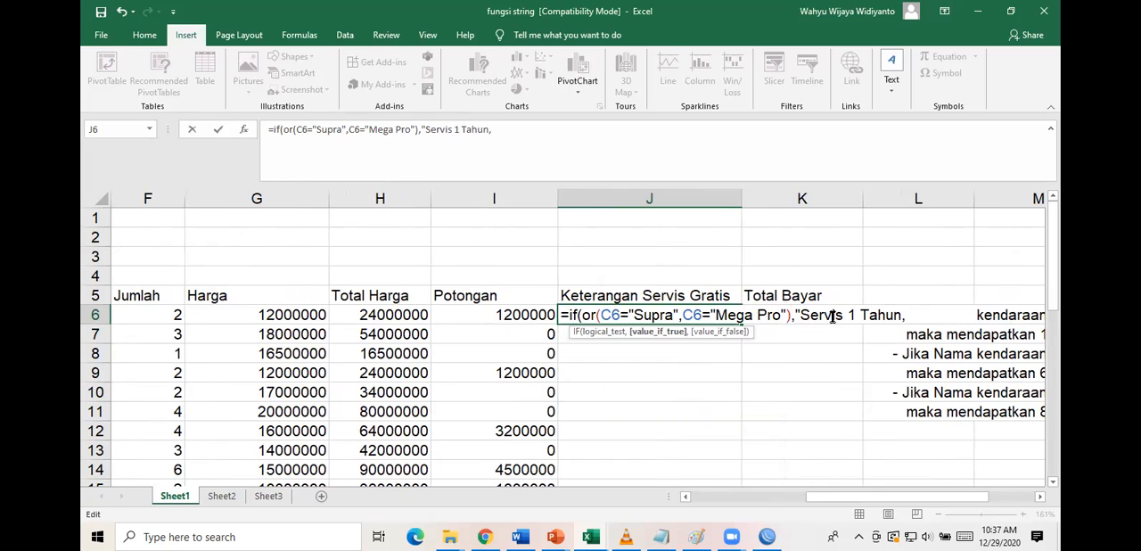
pyautogui.click(928, 317)
pyautogui.hscroll(2, 956, 352)
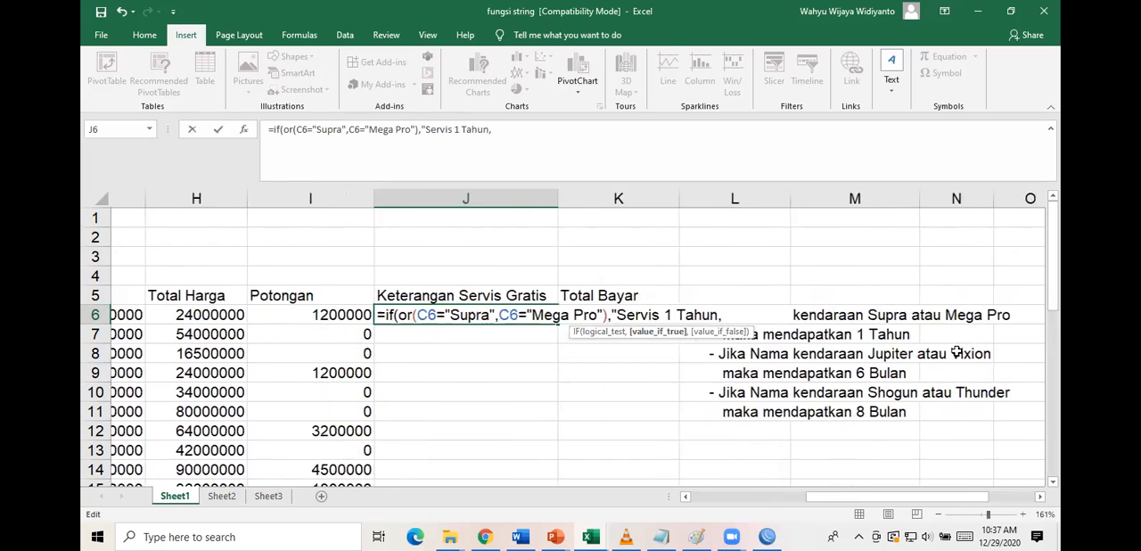
pyautogui.hscroll(1, 956, 353)
pyautogui.write('if(')
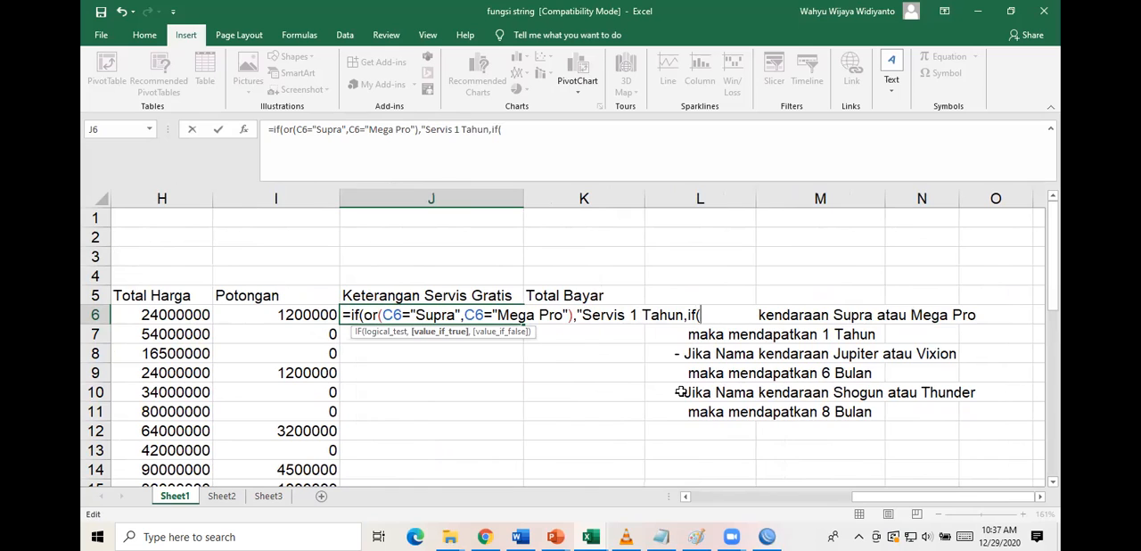
pyautogui.write('or(c6=')
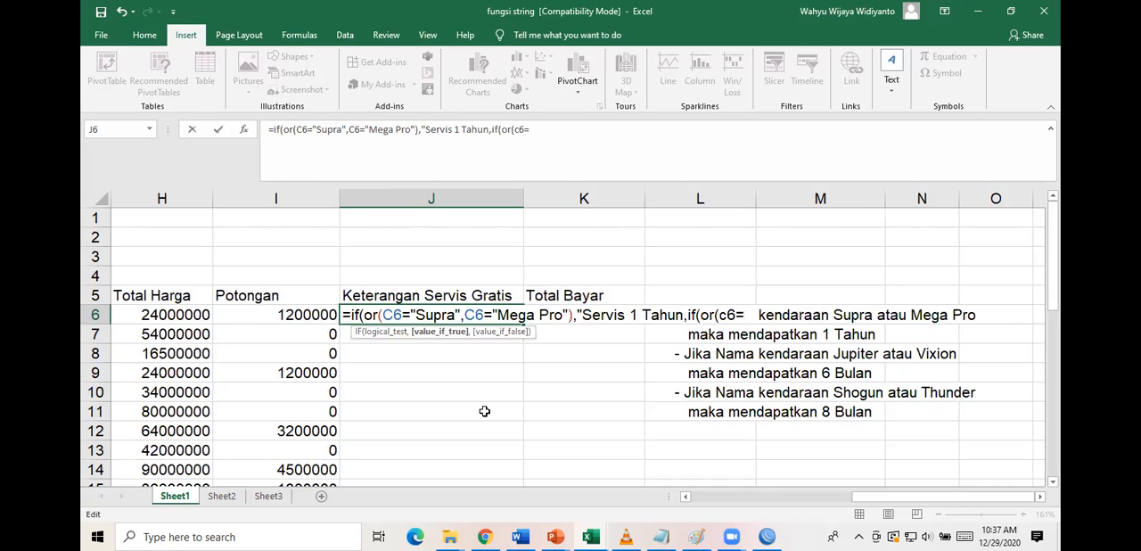
pyautogui.write('"Jupiter",')
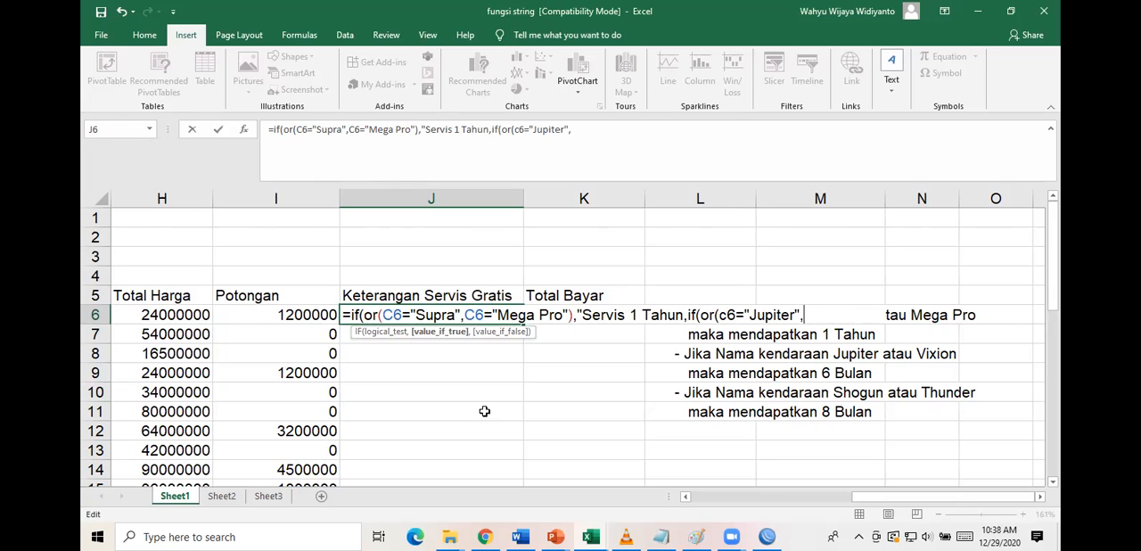
pyautogui.write('c6=""Vixion')
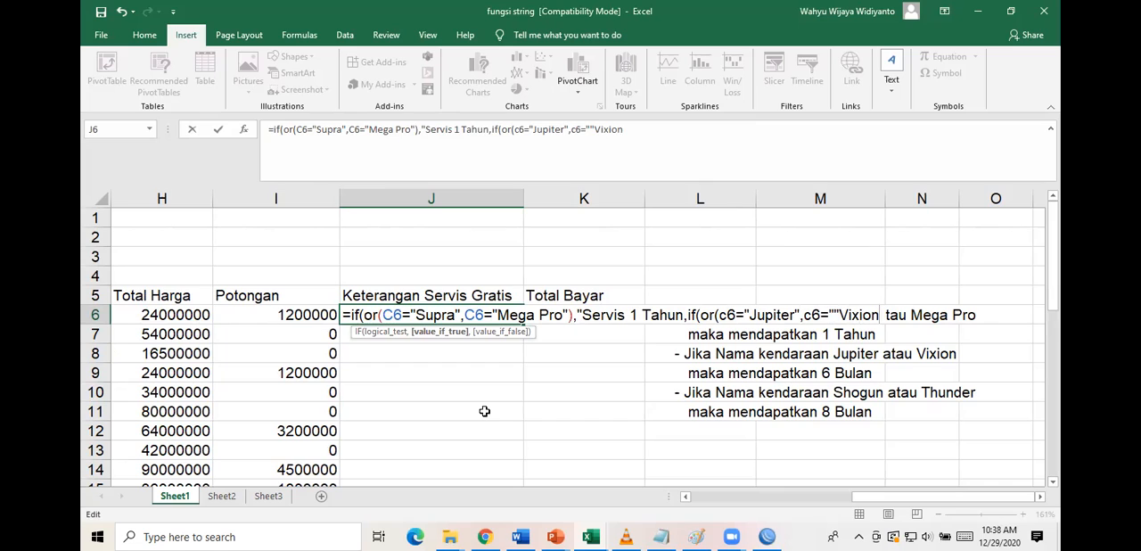
# Add c6="Vixion" as the second condition of the nested OR test, ending it with a closing parenthesis and a comma.
pyautogui.press('BackSpace')
pyautogui.press('BackSpace')
pyautogui.press('BackSpace')
pyautogui.press('BackSpace')
pyautogui.press('BackSpace')
pyautogui.press('BackSpace')
pyautogui.press('BackSpace')
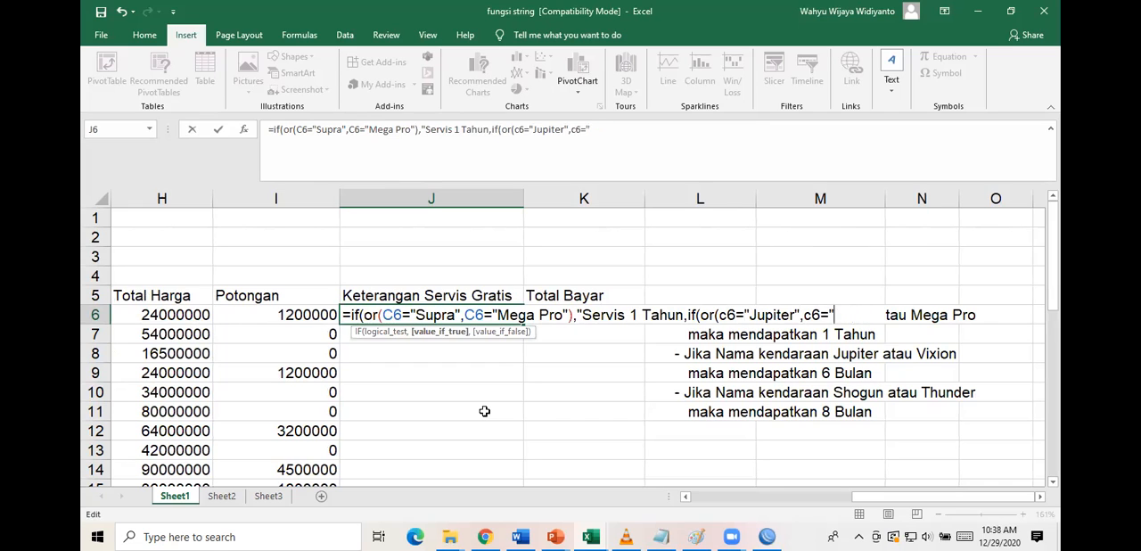
pyautogui.write('Vixion"),')
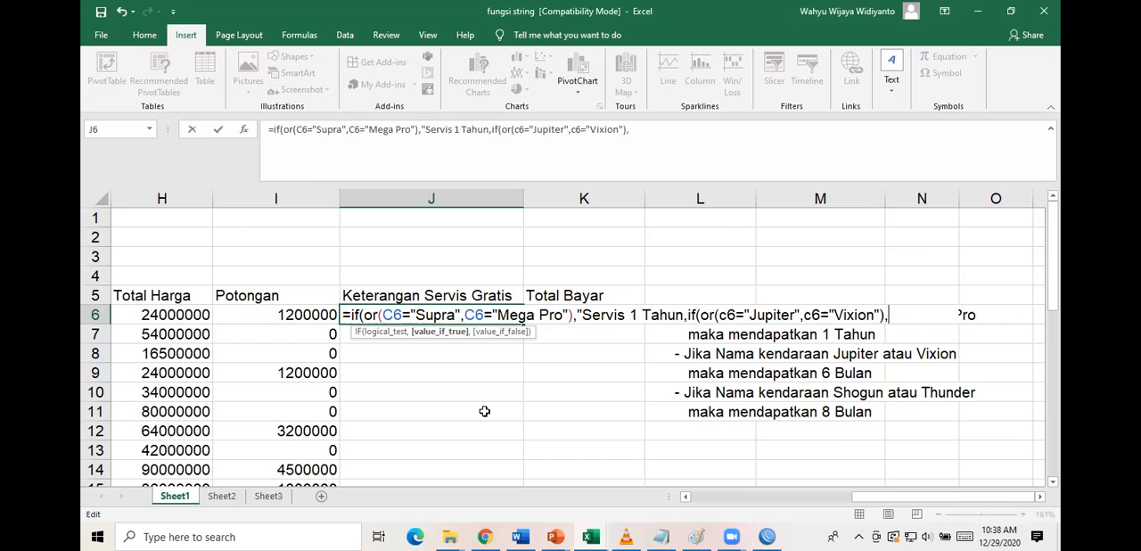
# Replace the c6 reference in the nested Jupiter condition with a reference picked from cell C6, the first Nama Kendaraan entry.
pyautogui.click(736, 314)
pyautogui.press('BackSpace')
pyautogui.press('BackSpace')
pyautogui.write('C')
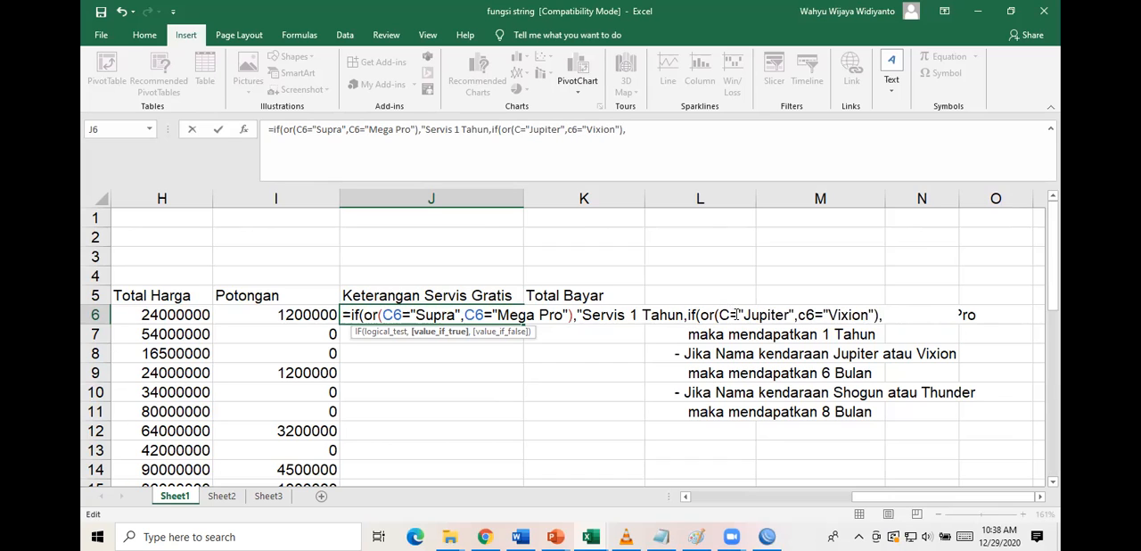
pyautogui.write('6')
pyautogui.press('BackSpace')
pyautogui.press('BackSpace')
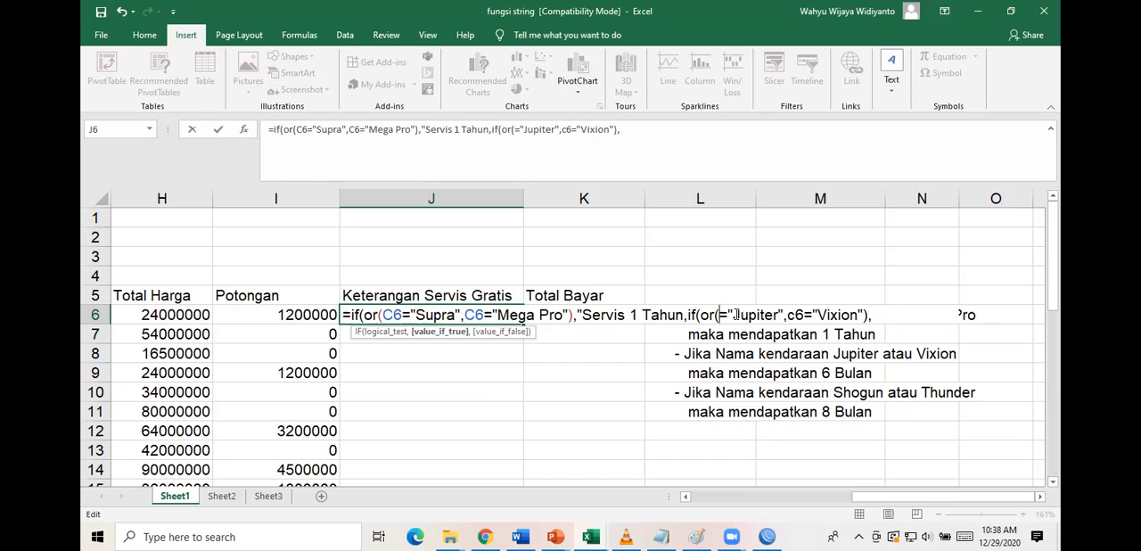
pyautogui.hscroll(-2, 207, 337)
pyautogui.hscroll(-4, 207, 337)
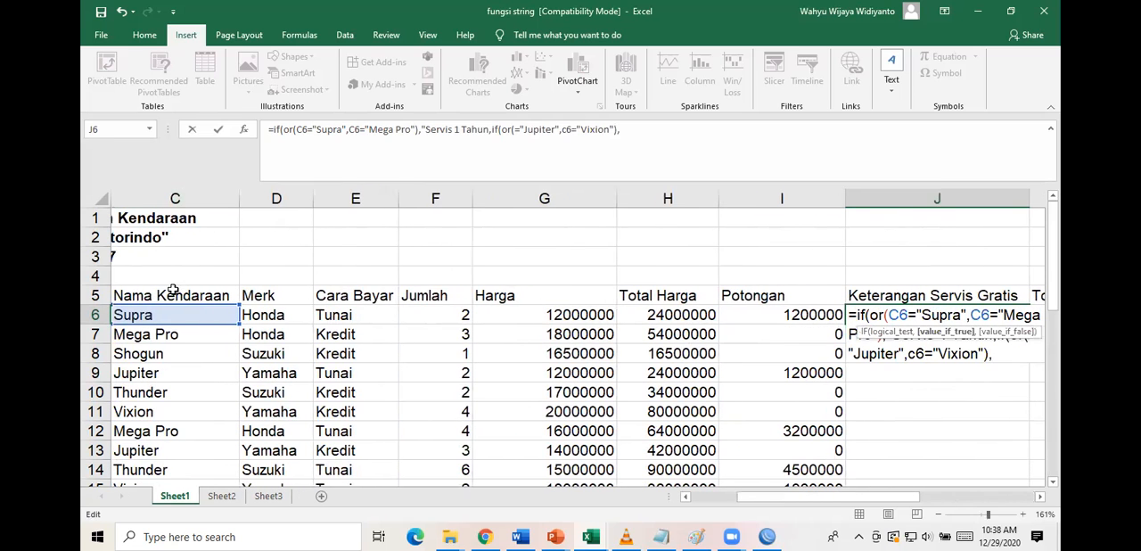
pyautogui.click(163, 315)
pyautogui.hscroll(5, 765, 365)
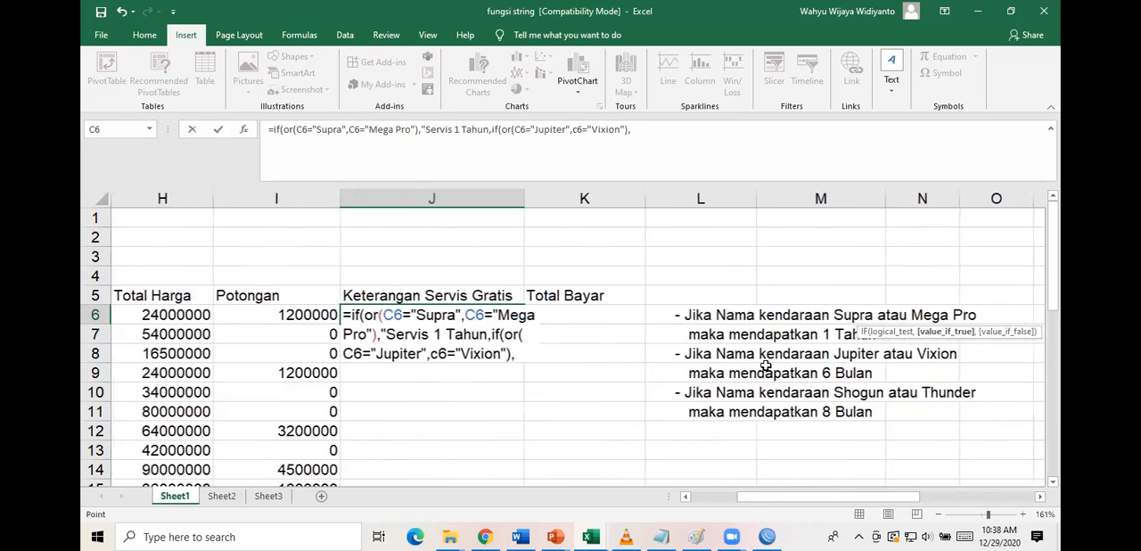
# Delete everything after the nested if in the J6 formula, including its Jupiter and Vixion OR test.
pyautogui.click(729, 315)
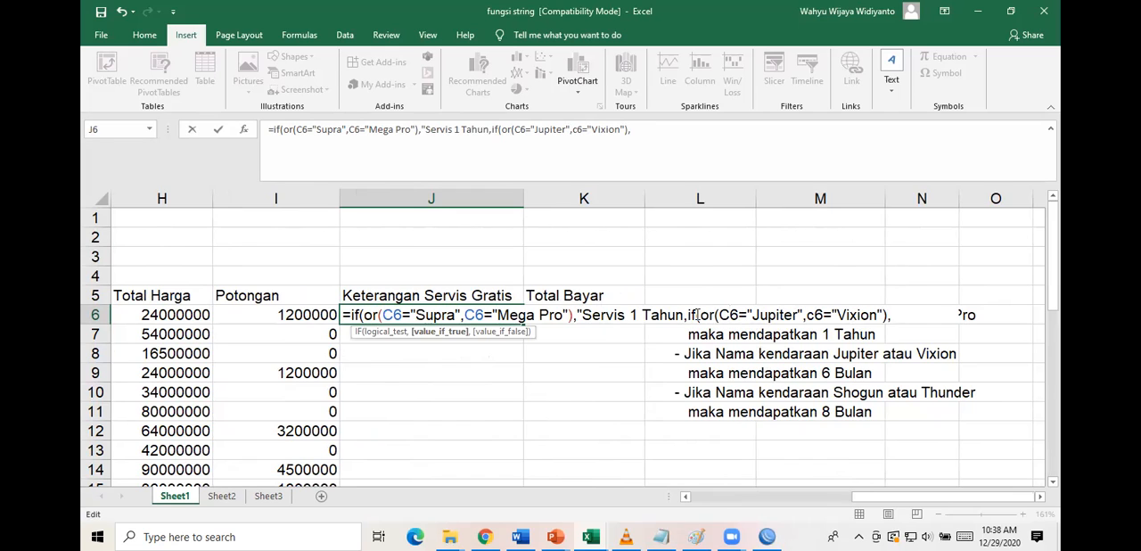
pyautogui.moveTo(701, 316); pyautogui.dragTo(898, 306)
pyautogui.press('Delete')
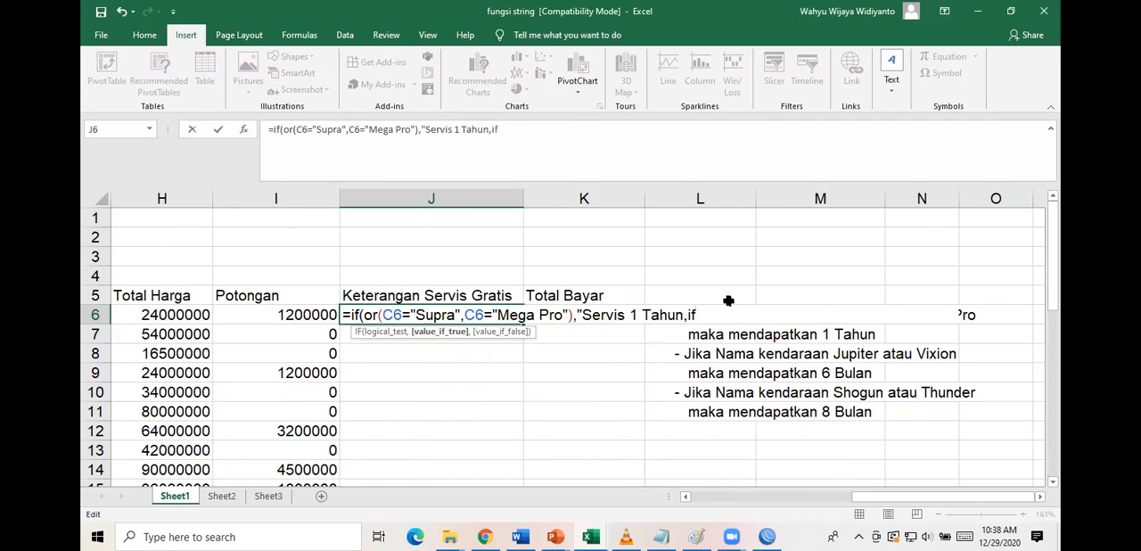
# Add the missing closing quotation mark after Servis 1 Tahun in the J6 formula.
pyautogui.click(686, 314)
pyautogui.write('"')
pyautogui.click(714, 314)
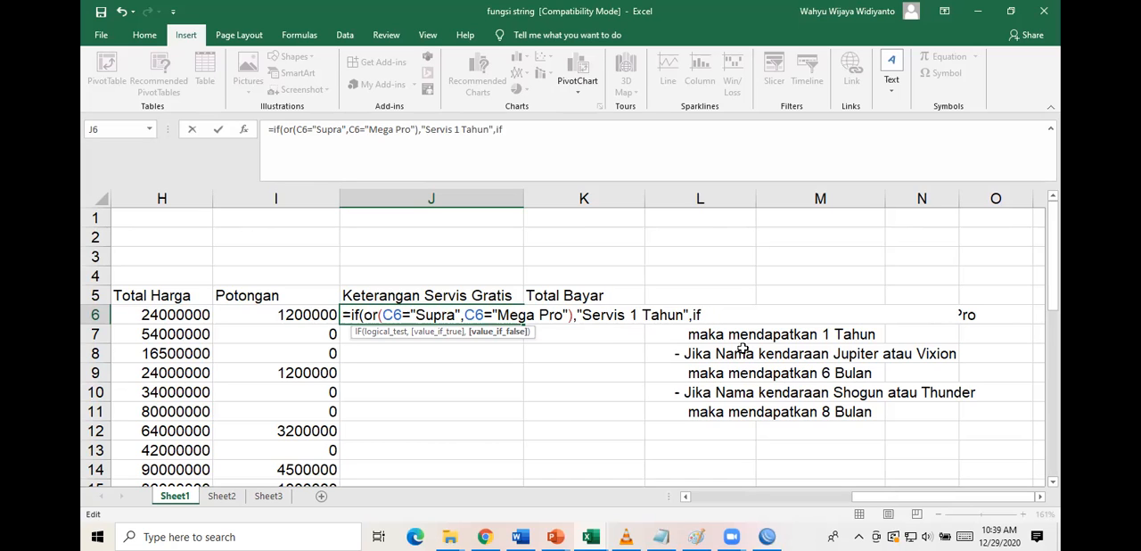
pyautogui.click(685, 314)
# Append (c6="jupiter", to the nested if at the end of the J6 formula.
pyautogui.click(715, 313)
pyautogui.write('(c')
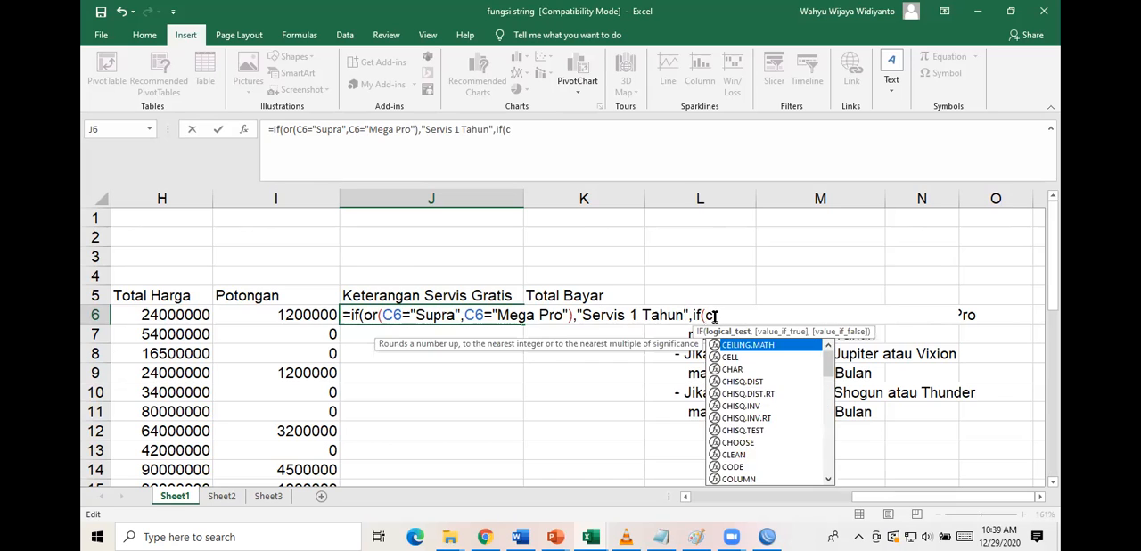
pyautogui.write('6=')
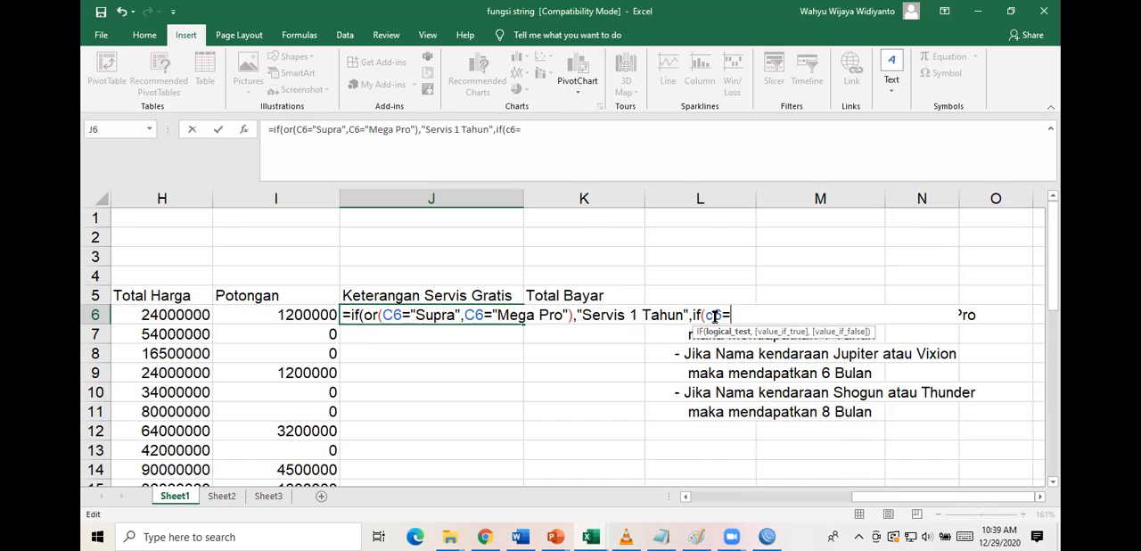
pyautogui.write('"jupiter')
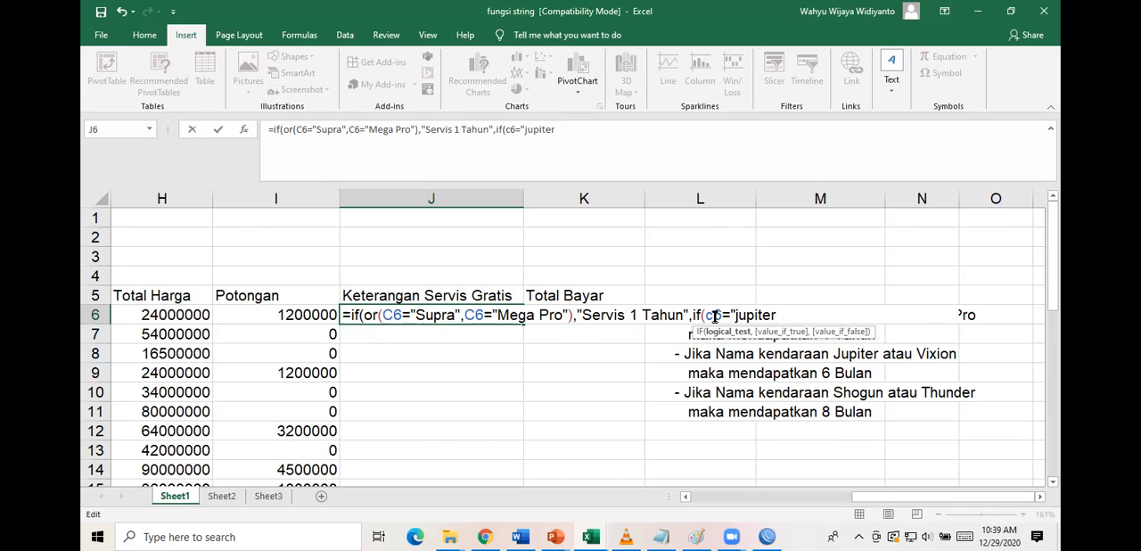
pyautogui.write('",c6=')
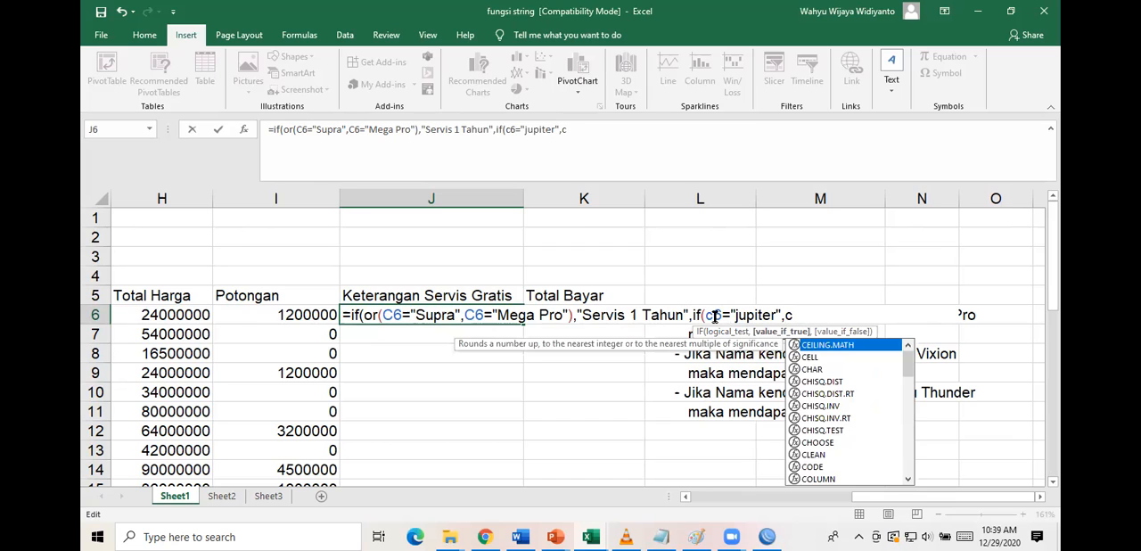
pyautogui.write('"Vixion")')
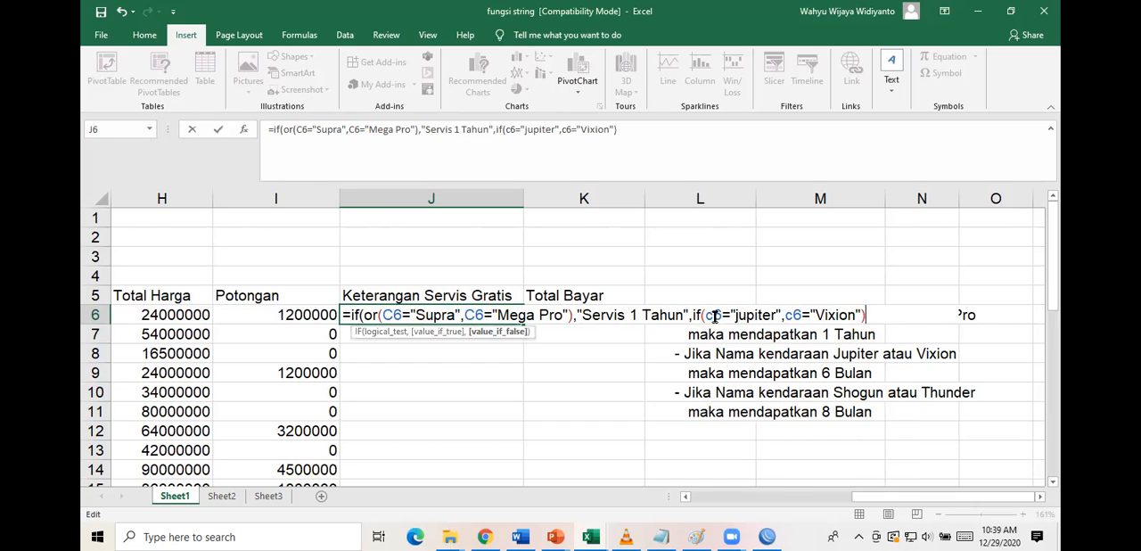
pyautogui.write(',')
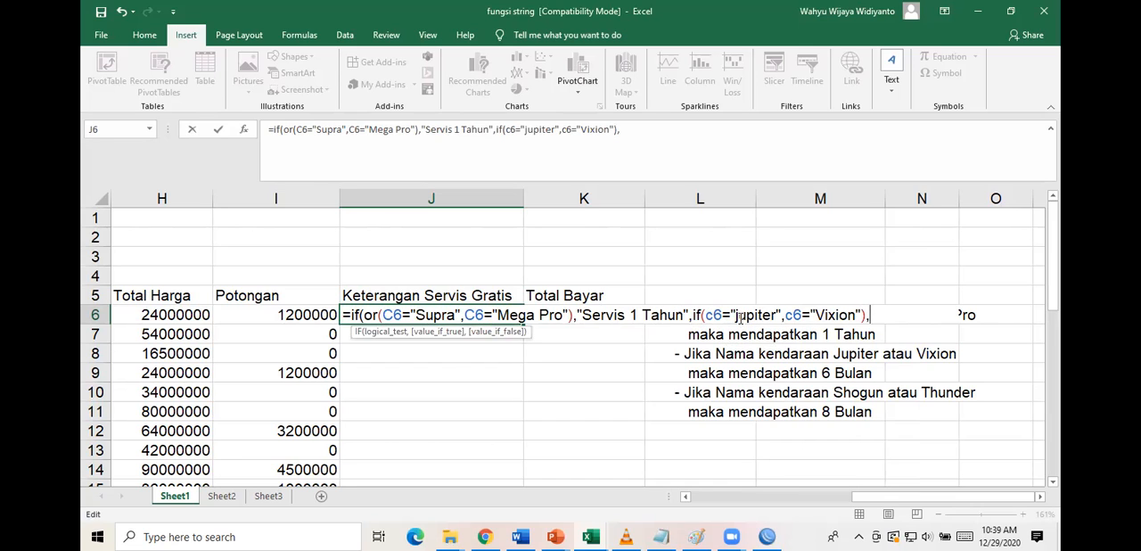
# Capitalize the first letter of Jupiter in the nested IF condition.
pyautogui.click(739, 318)
pyautogui.press('BackSpace')
pyautogui.write('J')
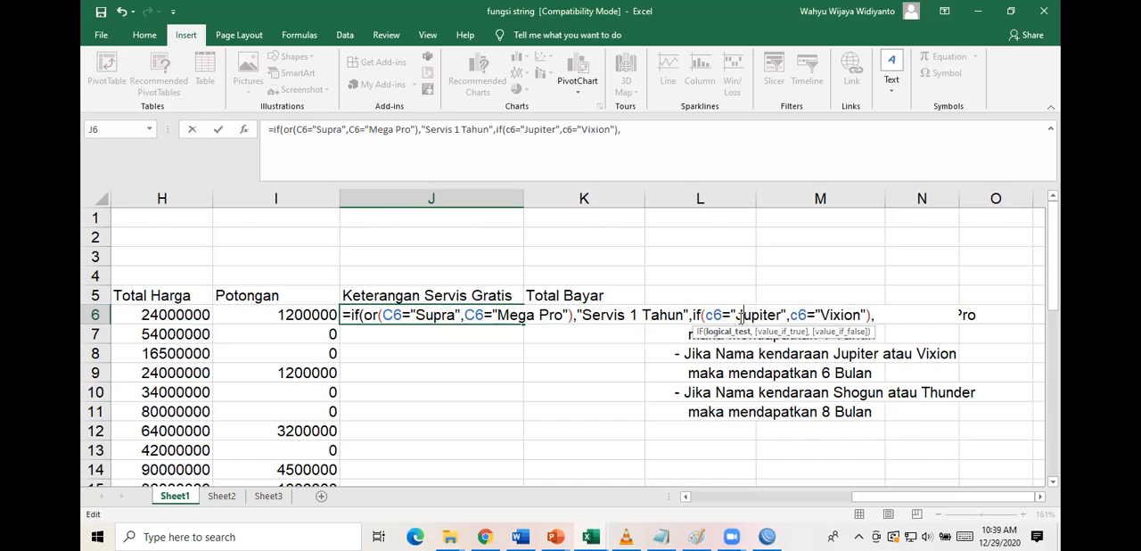
# Append "Servis 6 Bulan", to the J6 formula as the result for Jupiter or Vixion.
pyautogui.click(883, 318)
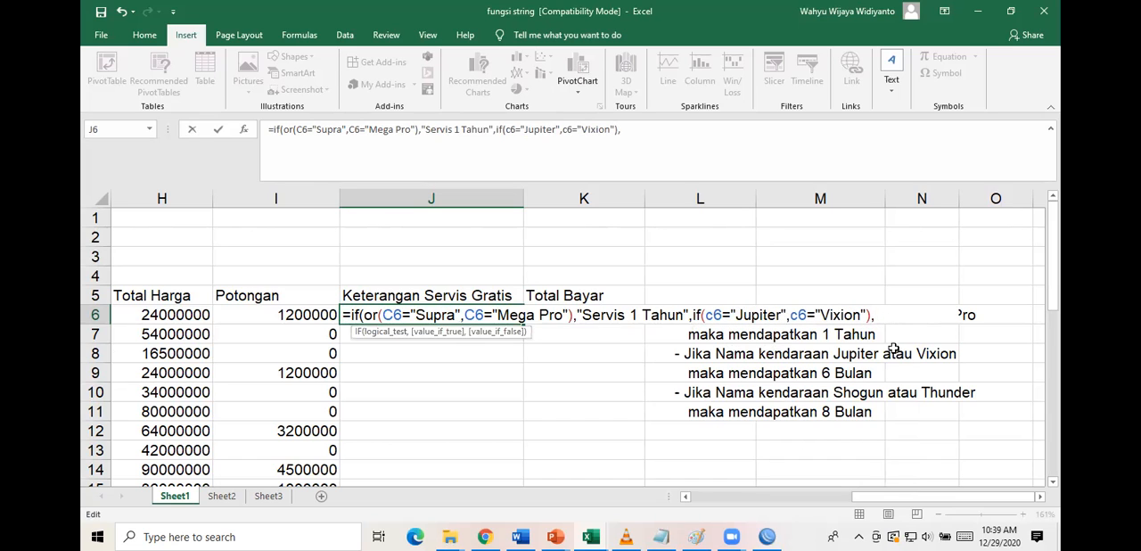
pyautogui.write('"')
pyautogui.write('Setvis 6 Bulan",')
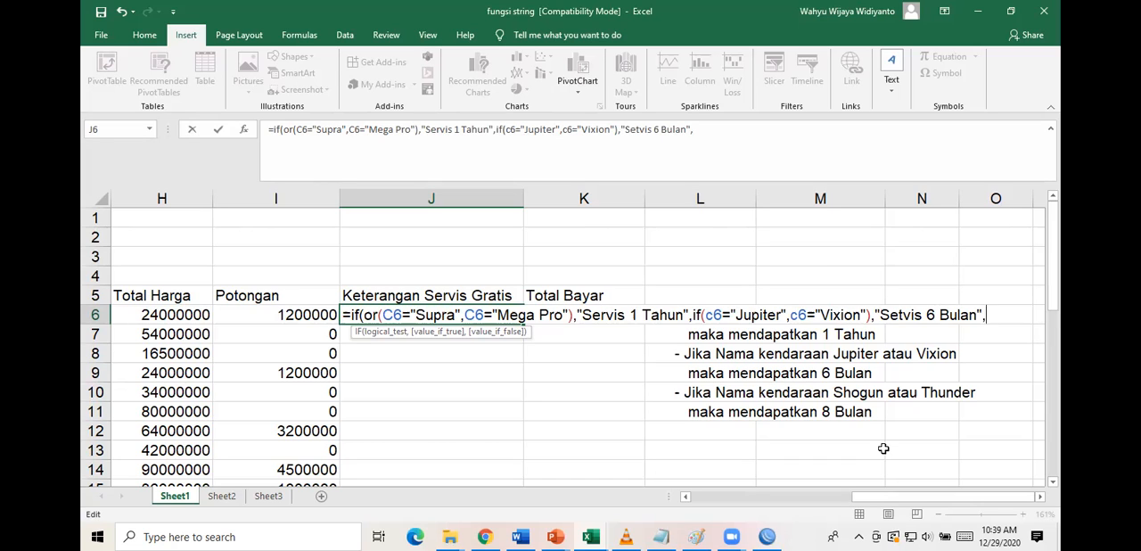
pyautogui.click(904, 315)
pyautogui.press('BackSpace')
pyautogui.write('r')
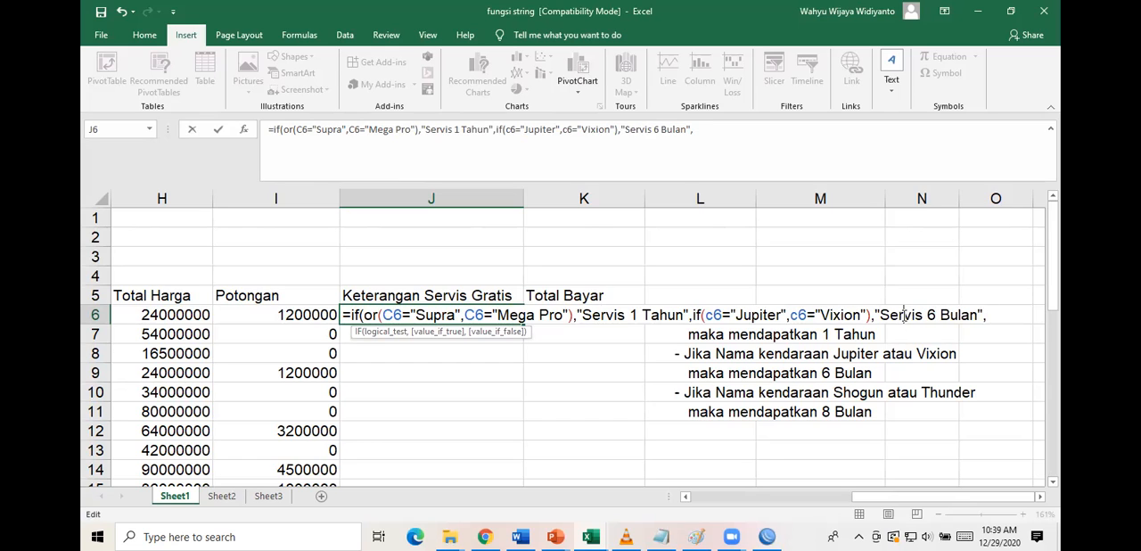
pyautogui.click(844, 316)
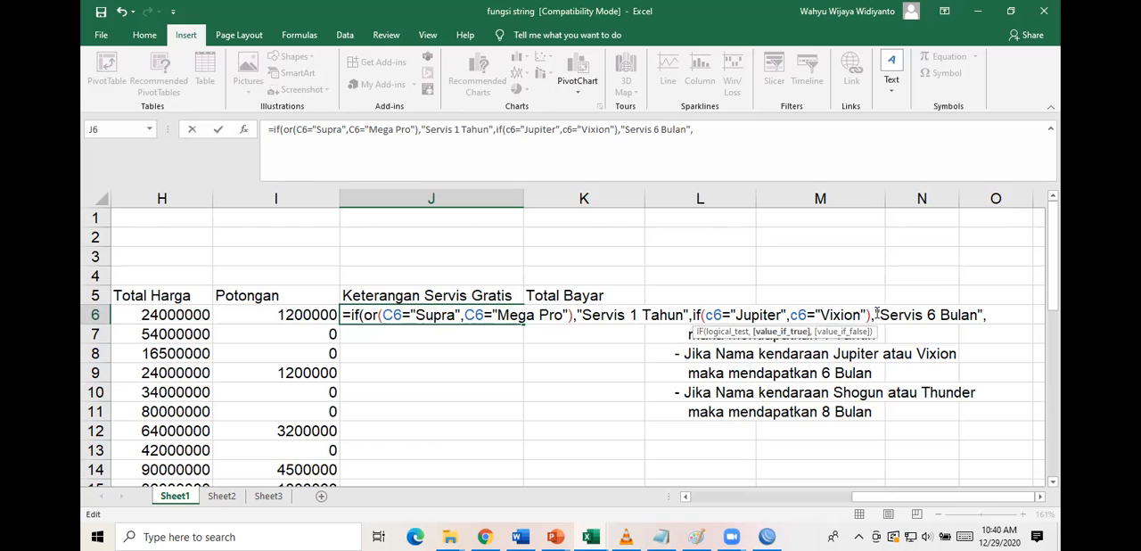
pyautogui.click(900, 314)
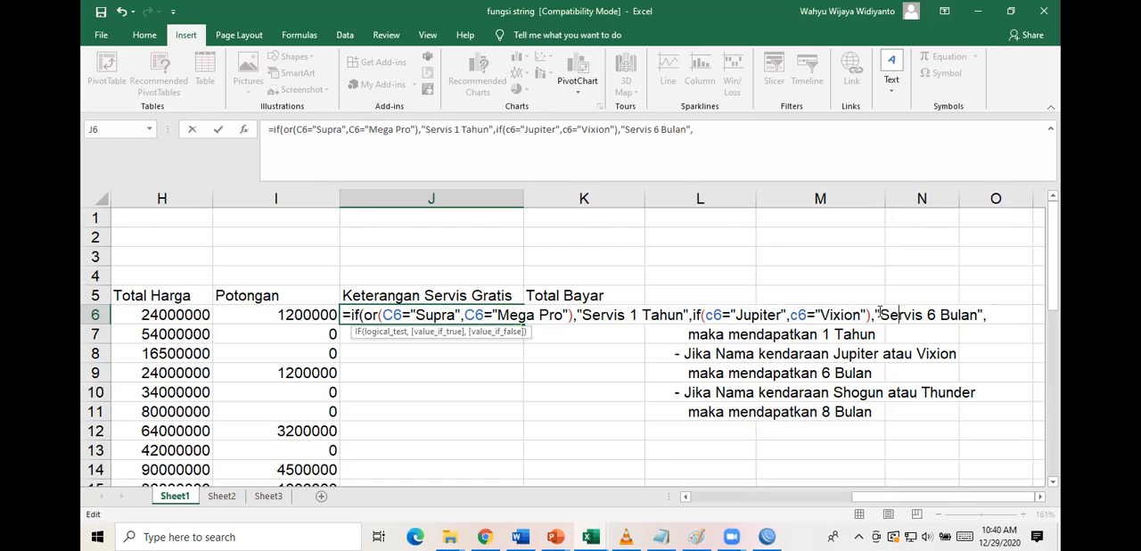
pyautogui.click(735, 315)
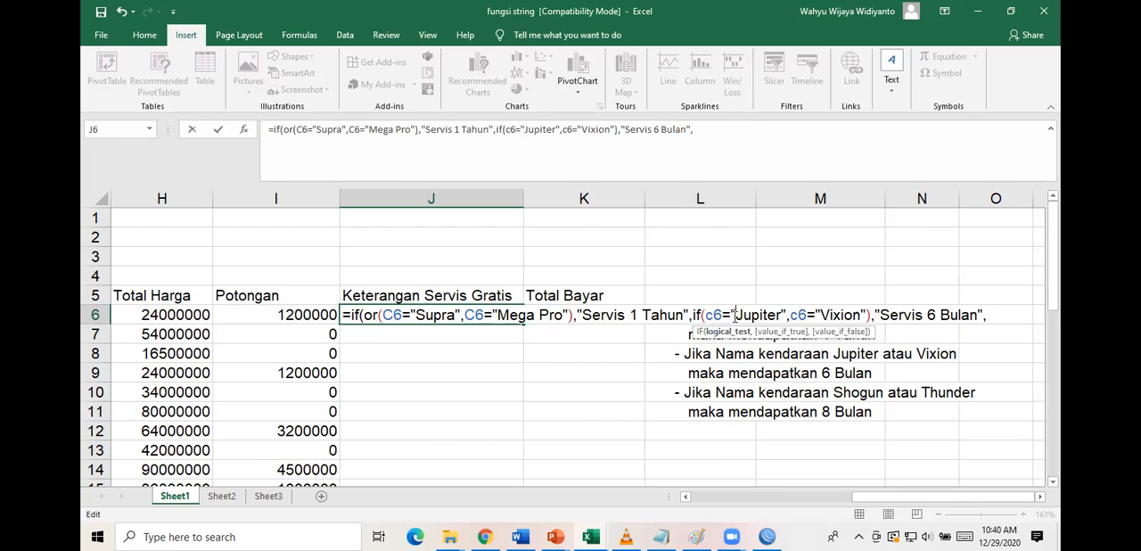
pyautogui.click(895, 309)
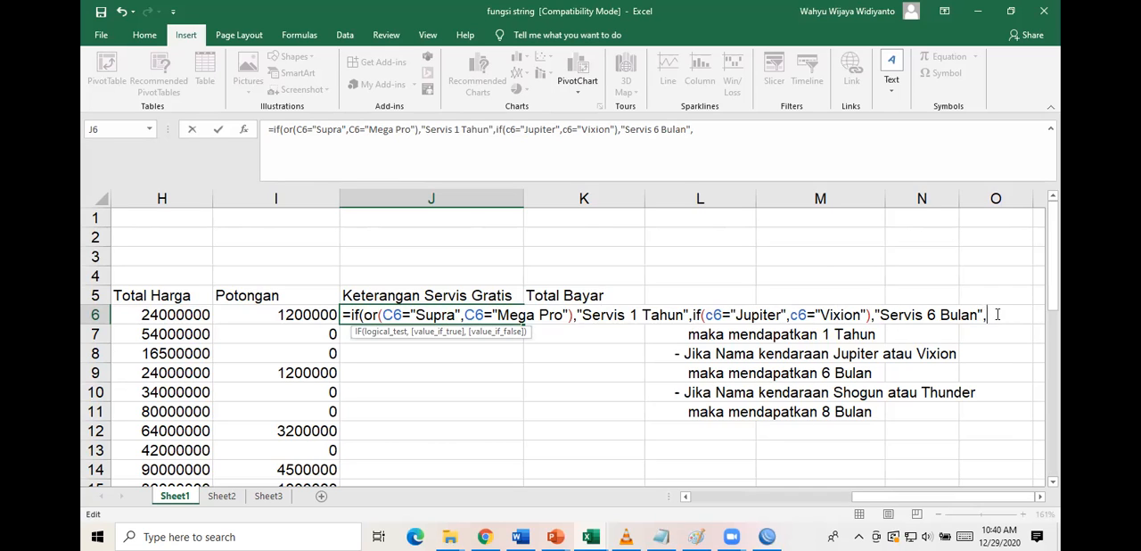
pyautogui.write('if')
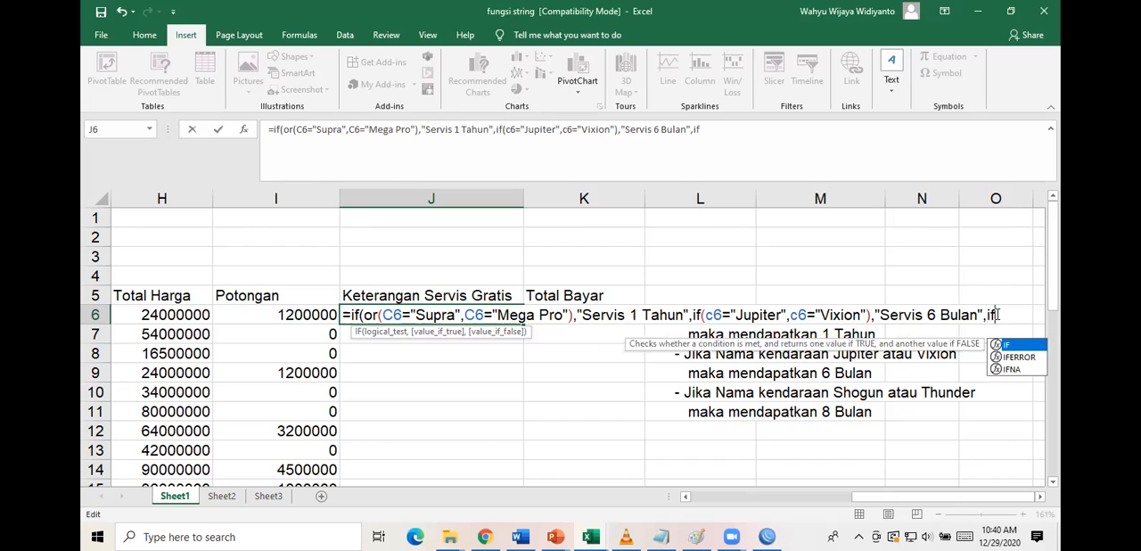
pyautogui.write('(')
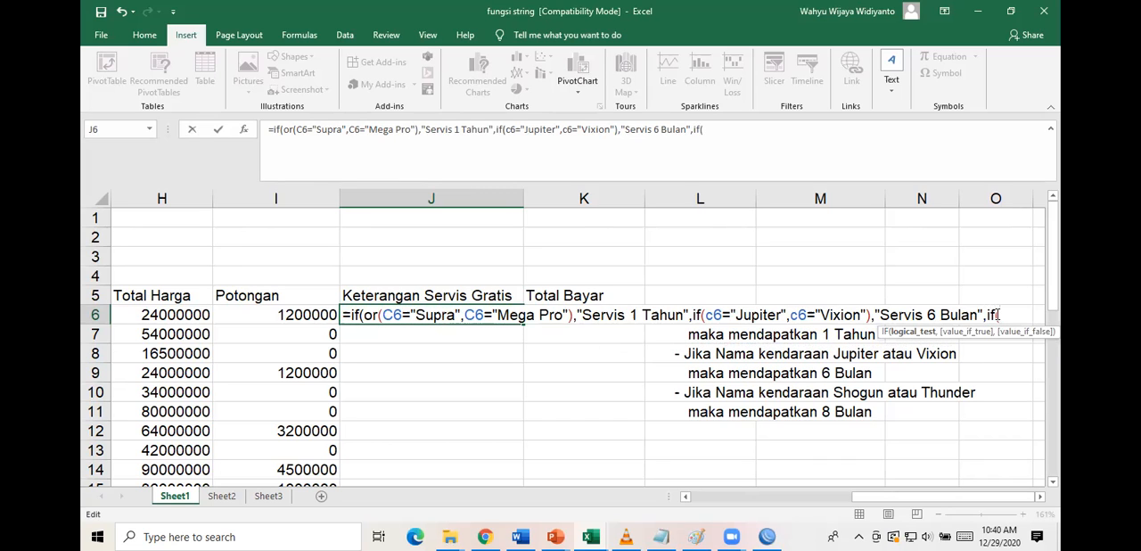
# Insert or( before the Jupiter condition in the nested IF of J6 so it covers Jupiter or Vixion.
pyautogui.click(707, 314)
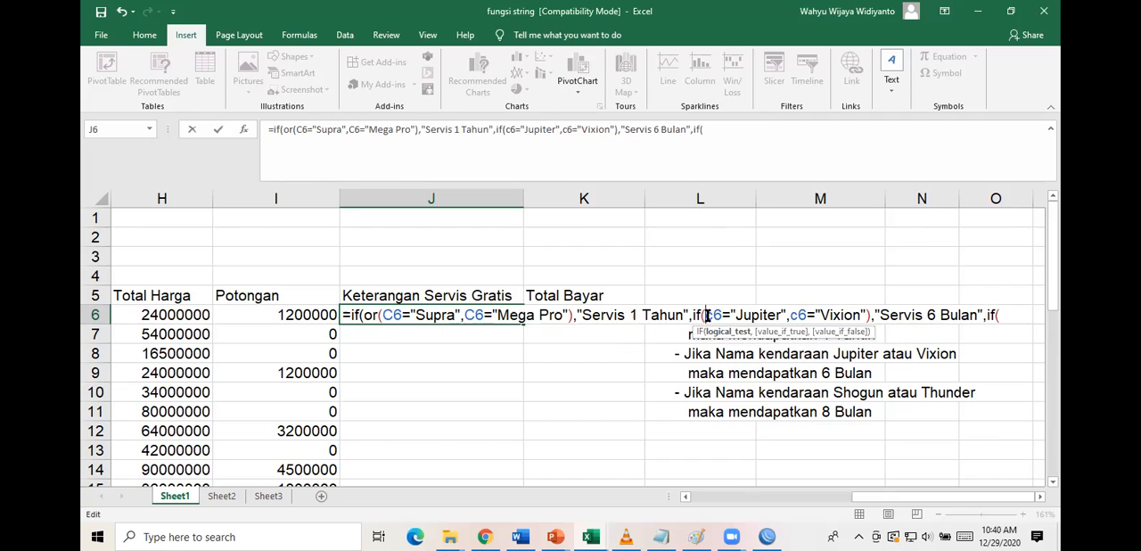
pyautogui.write('or(')
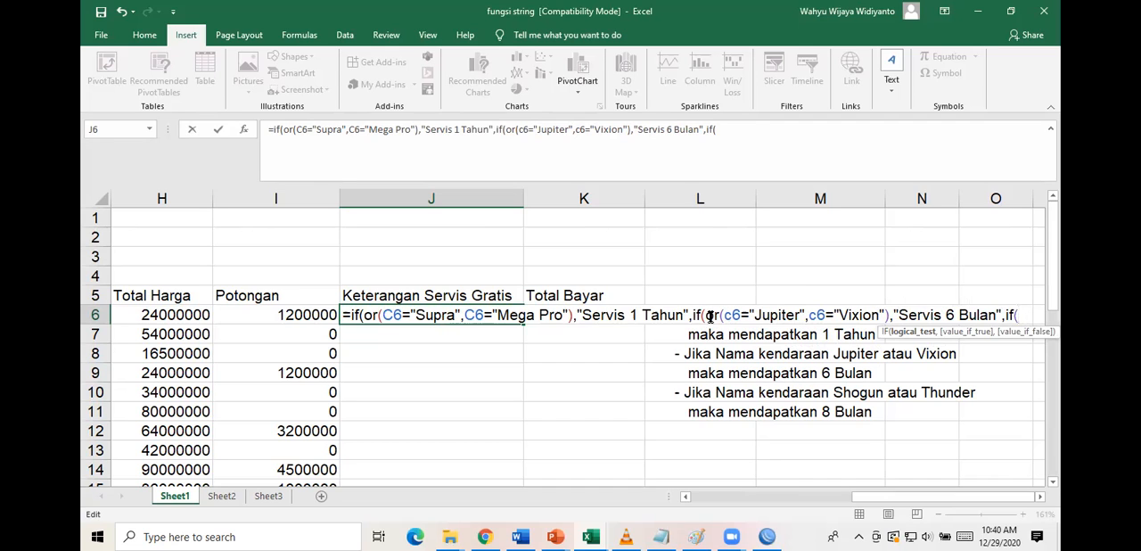
pyautogui.write('f')
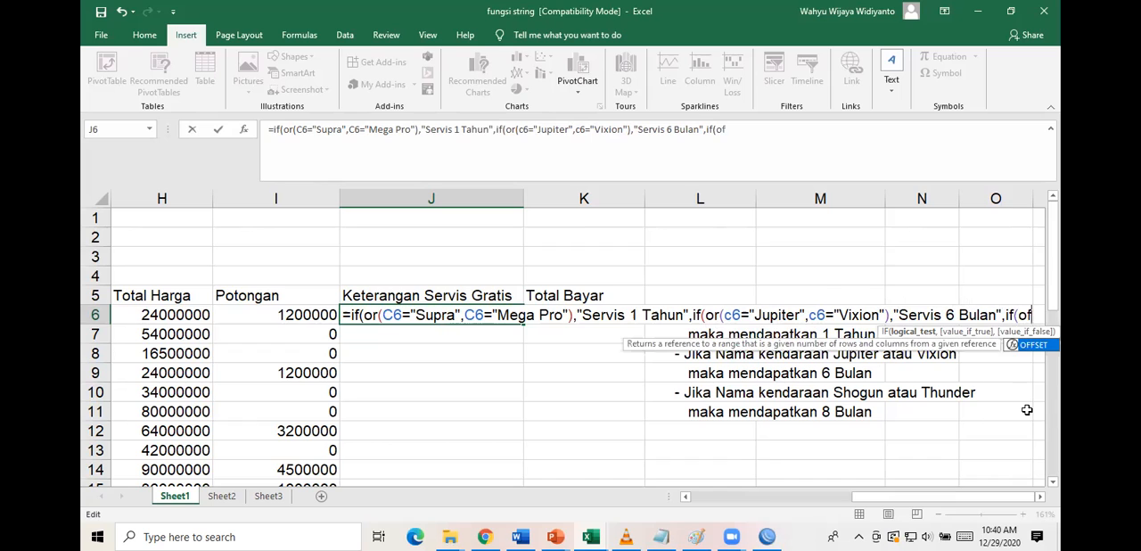
pyautogui.press('BackSpace')
pyautogui.write('r')
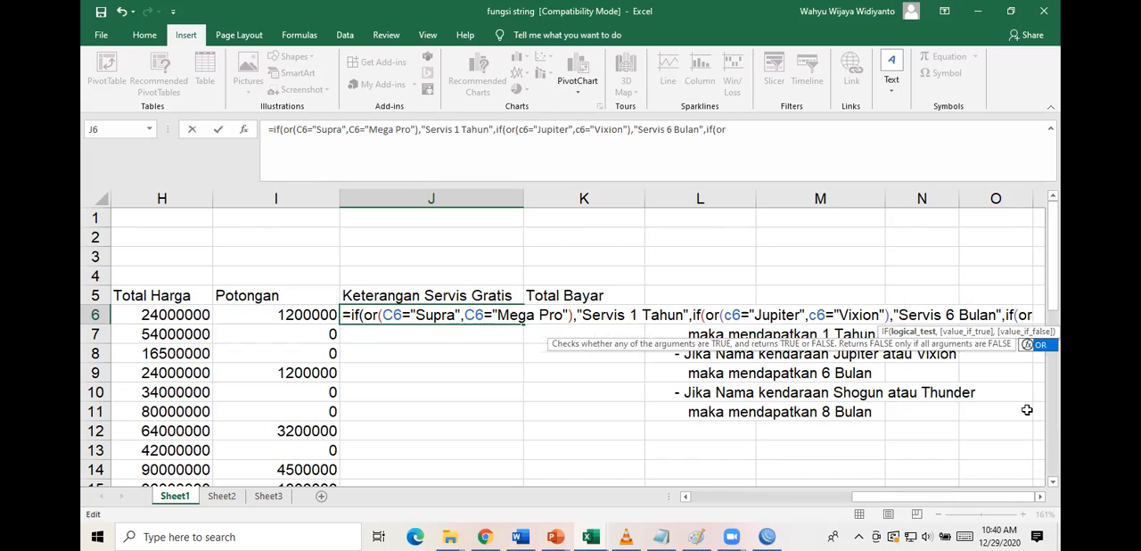
pyautogui.write('(c')
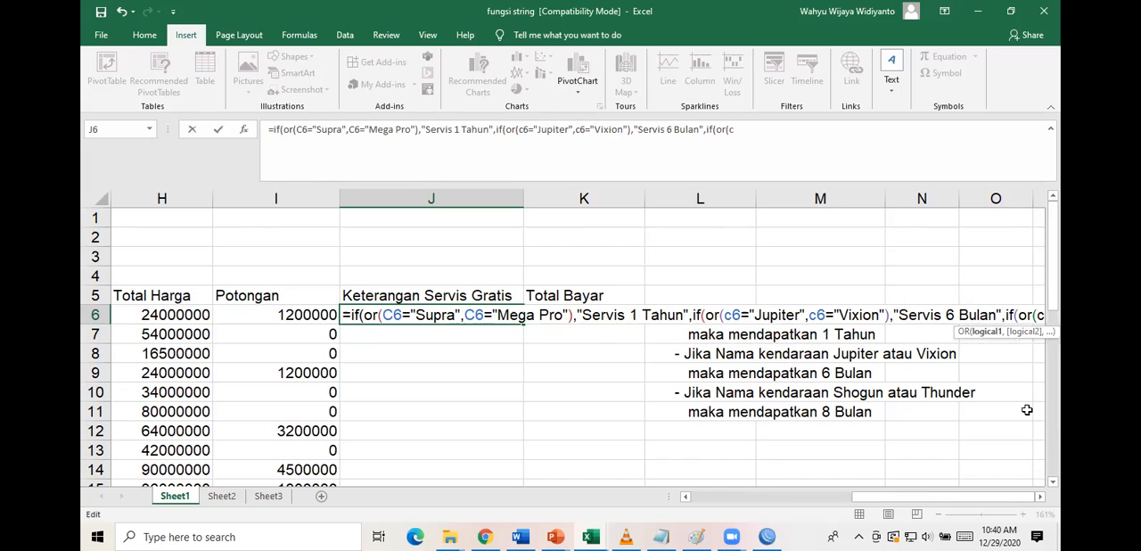
pyautogui.write('6="Shogun')
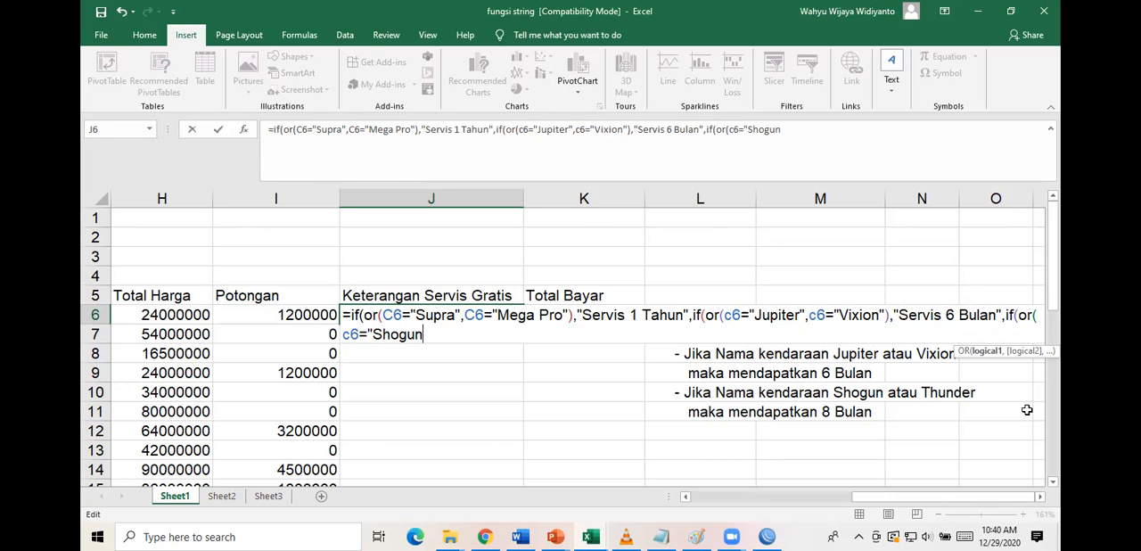
pyautogui.scroll(-6, 590, 396)
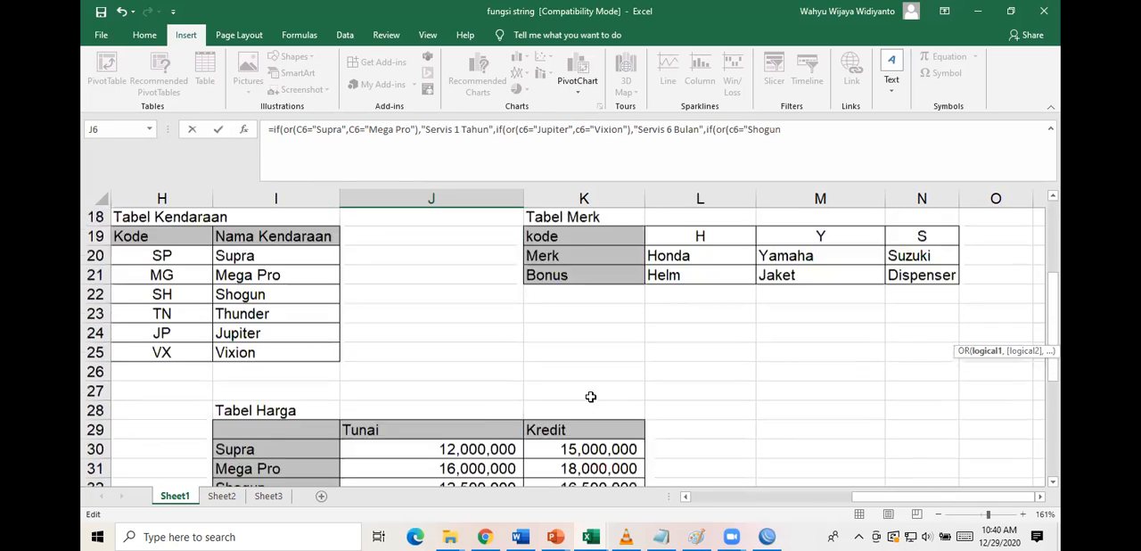
pyautogui.scroll(-2, 590, 397)
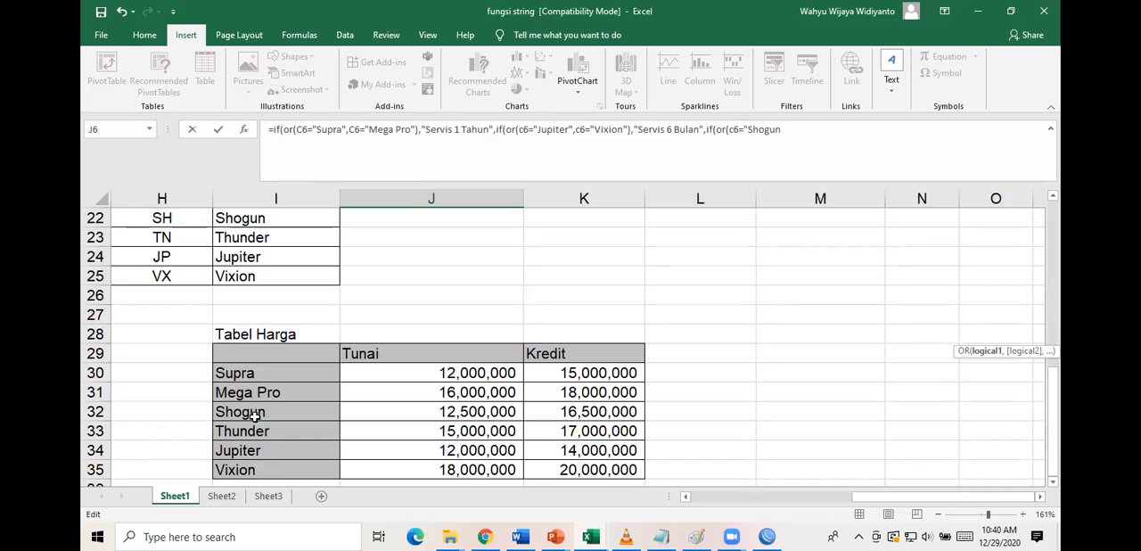
pyautogui.scroll(6, 553, 226)
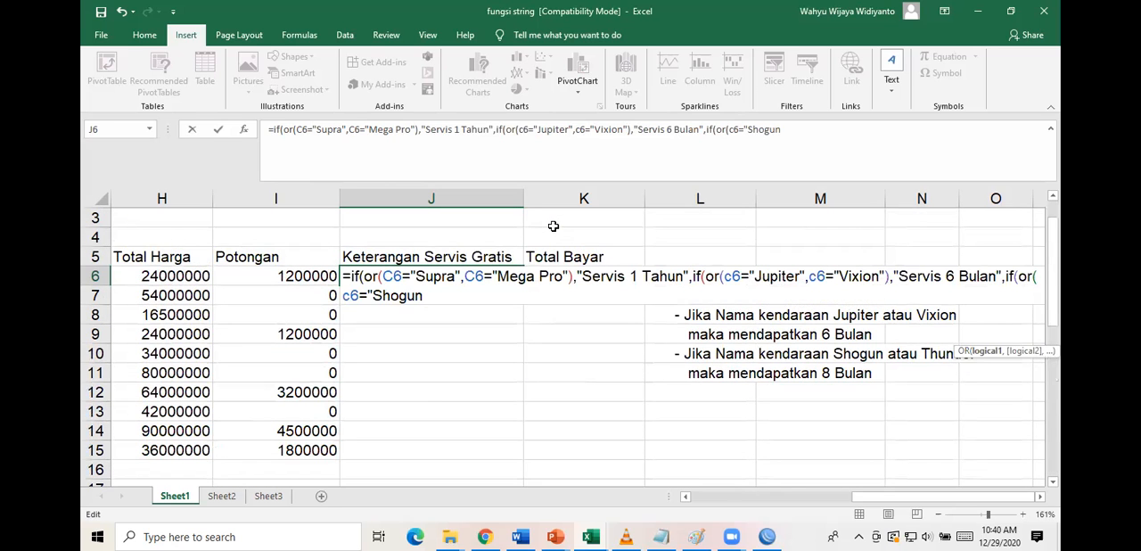
pyautogui.scroll(1, 556, 224)
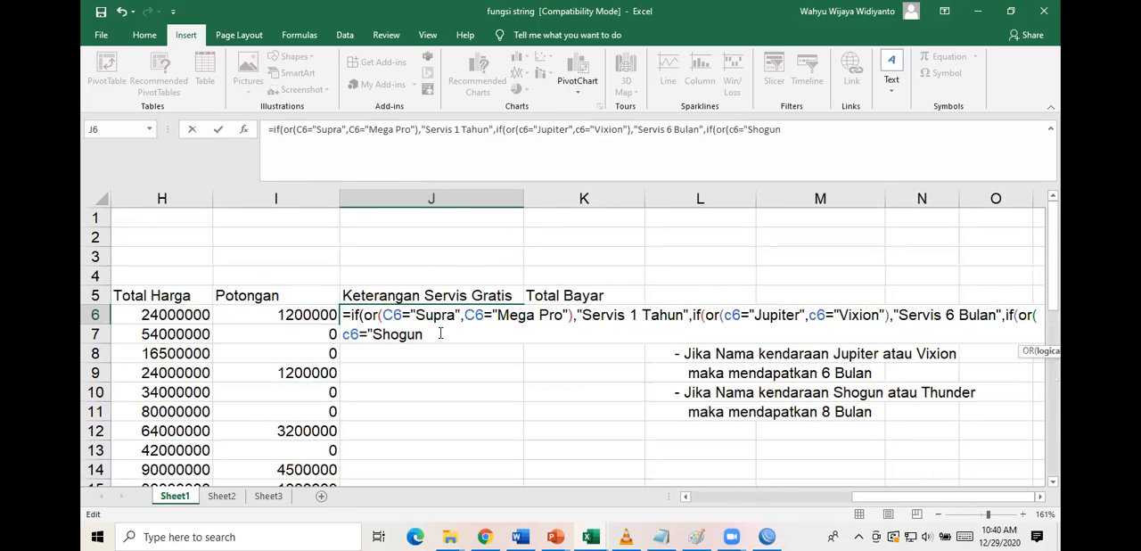
pyautogui.moveTo(428, 336); pyautogui.dragTo(342, 336)
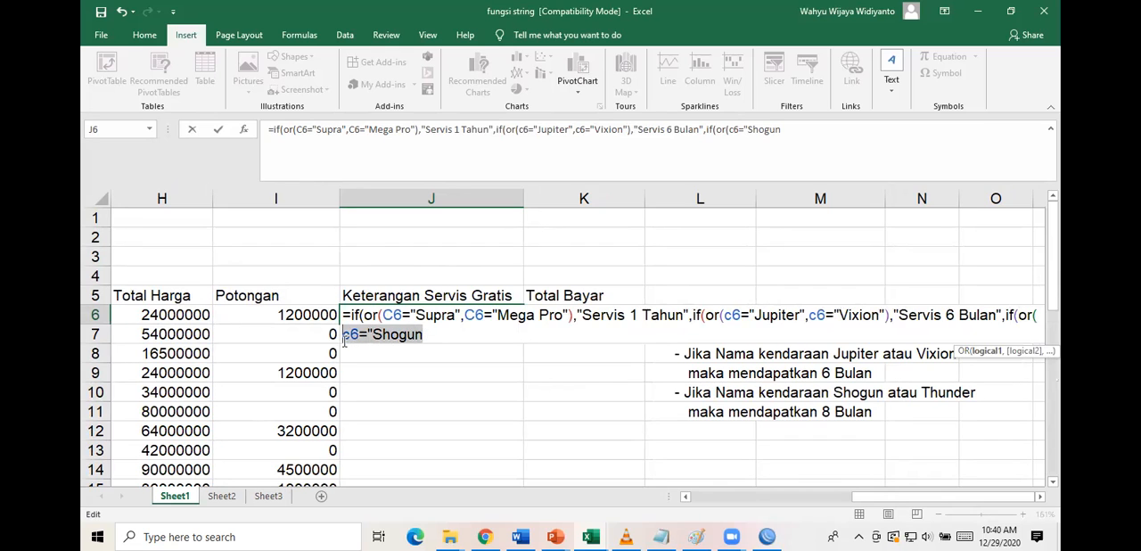
pyautogui.press('BackSpace')
pyautogui.press('BackSpace')
pyautogui.press('BackSpace')
pyautogui.press('BackSpace')
pyautogui.press('BackSpace')
pyautogui.press('BackSpace')
pyautogui.press('BackSpace')
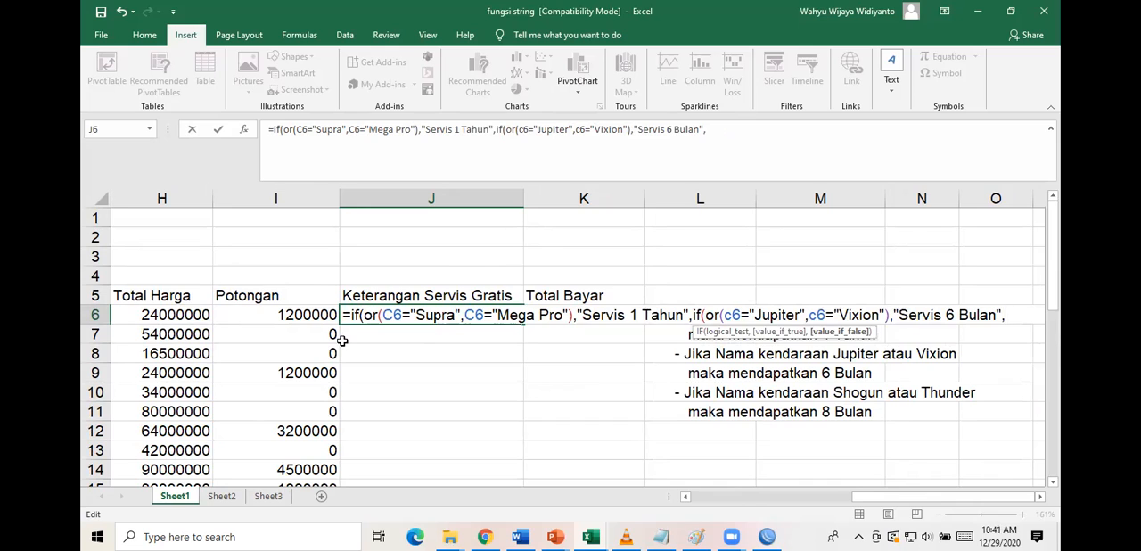
# Add "Servis 8 bulan" as the fallback result in the J6 formula and close both IF functions.
pyautogui.write('"servis 8 bulan')
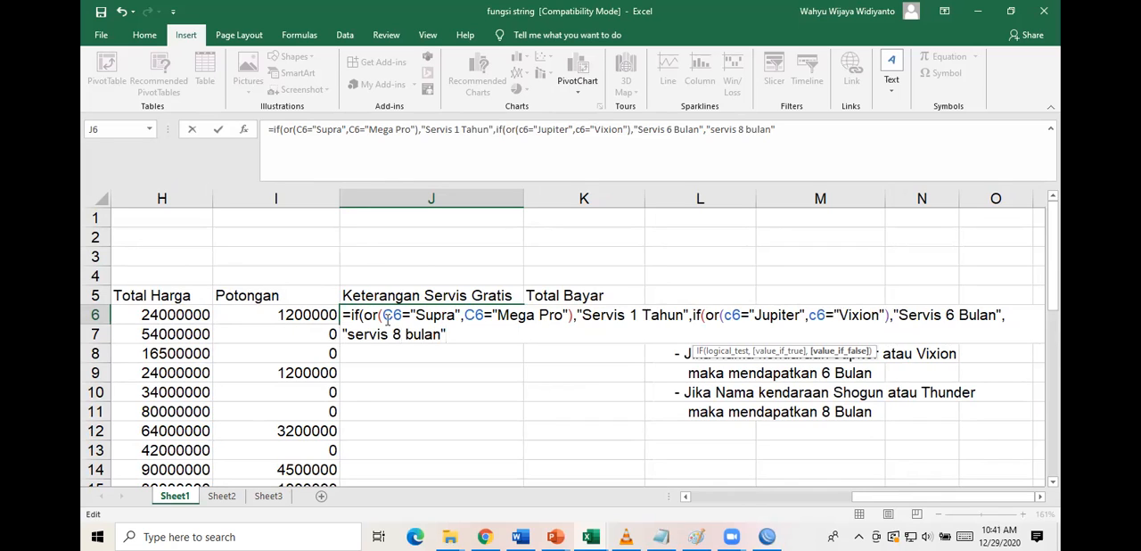
pyautogui.click(354, 334)
pyautogui.press('BackSpace')
pyautogui.write('S')
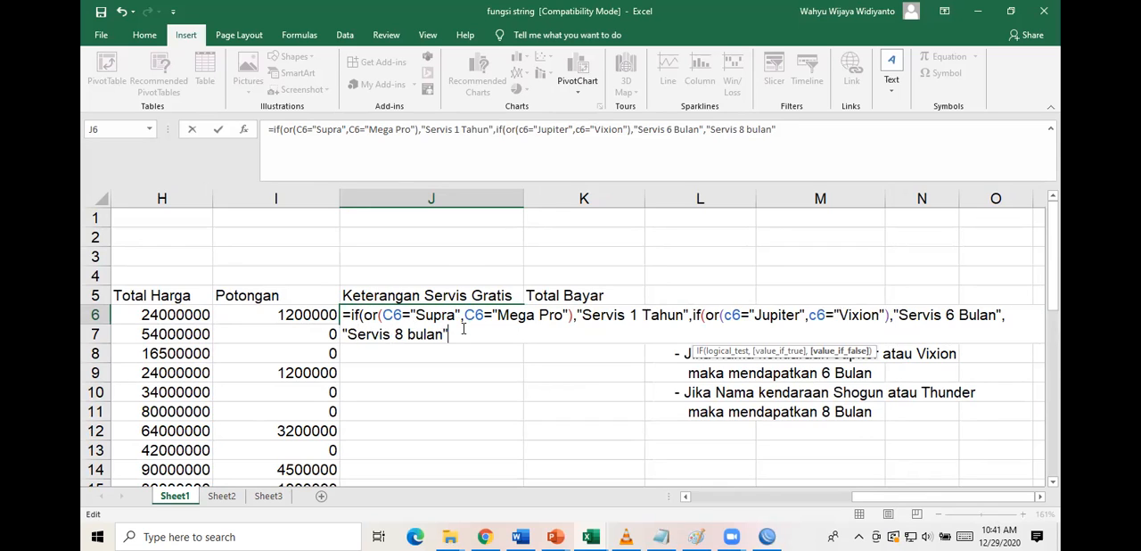
pyautogui.write('))')
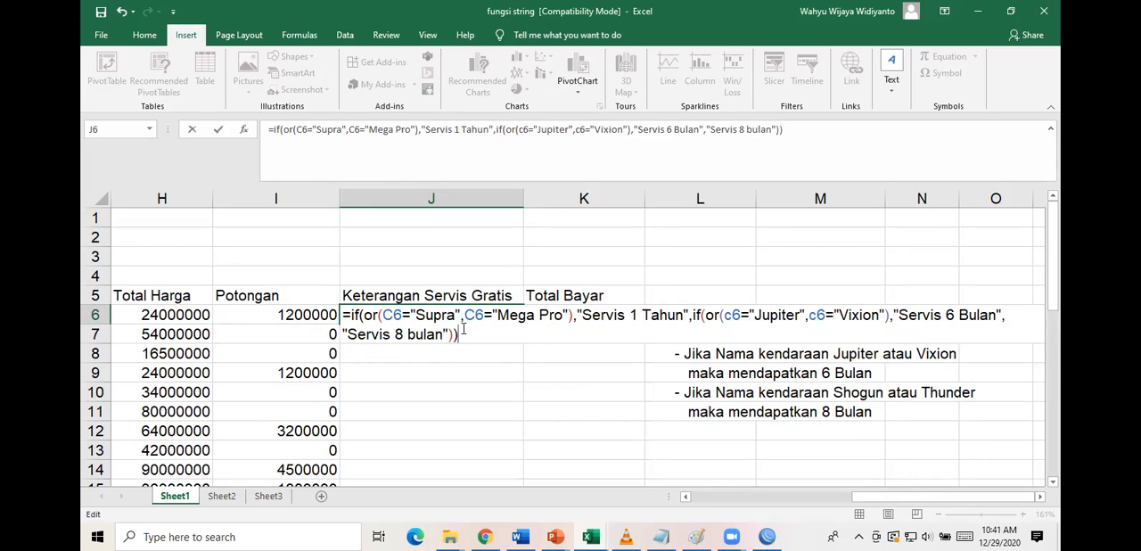
pyautogui.press('Return')
# Fill the Keterangan Servis Gratis formula from J6 down to J15.
pyautogui.click(494, 317)
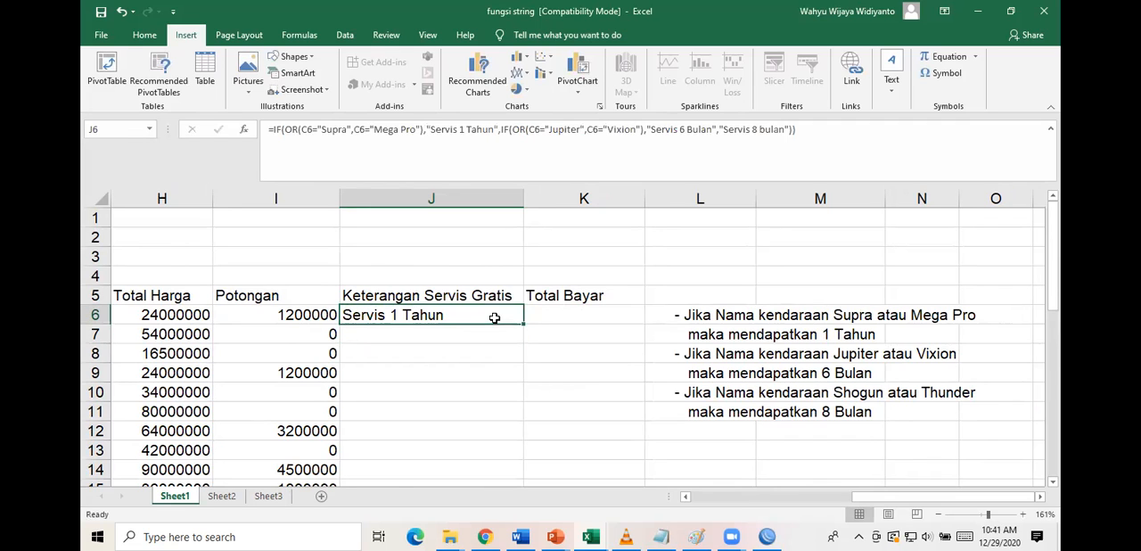
pyautogui.moveTo(524, 322); pyautogui.dragTo(507, 461)
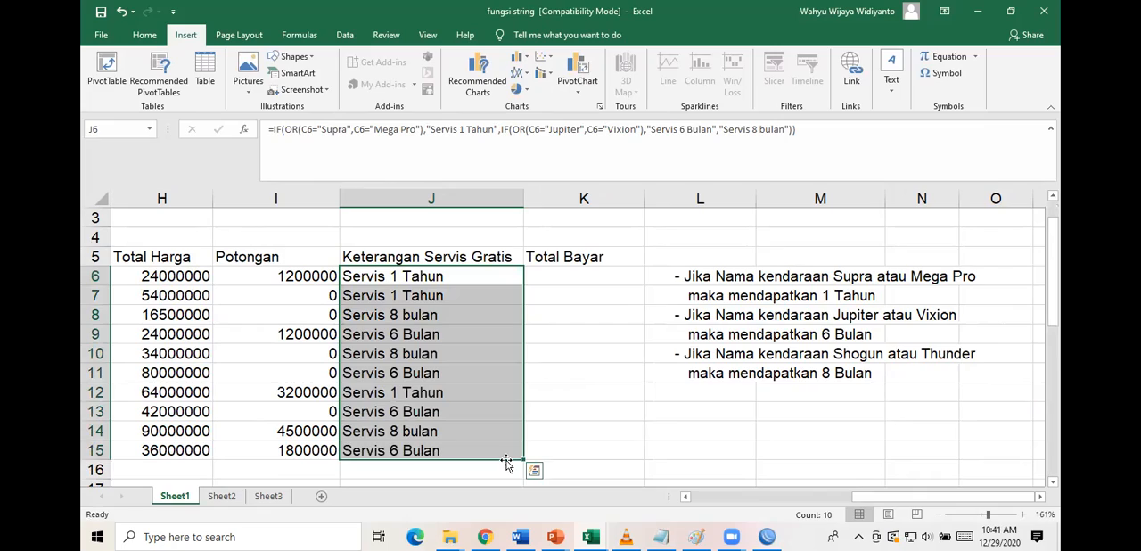
# Check the Keterangan Servis Gratis results against the vehicle names and the free-service rules noted beside the table.
pyautogui.hscroll(-2, 451, 407)
pyautogui.scroll(-1, 379, 409)
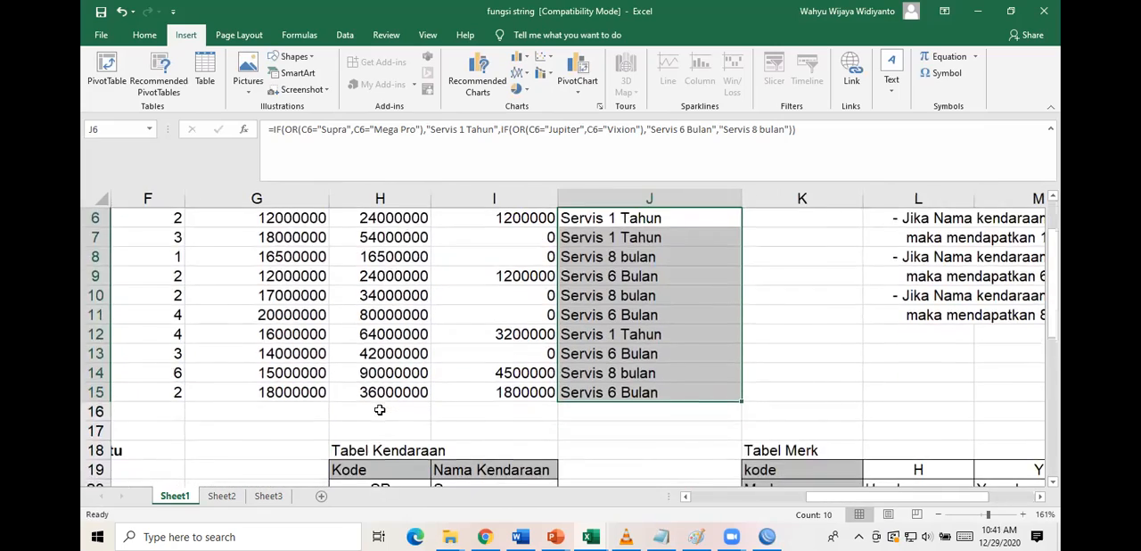
pyautogui.scroll(-3, 379, 409)
pyautogui.hscroll(-1, 279, 389)
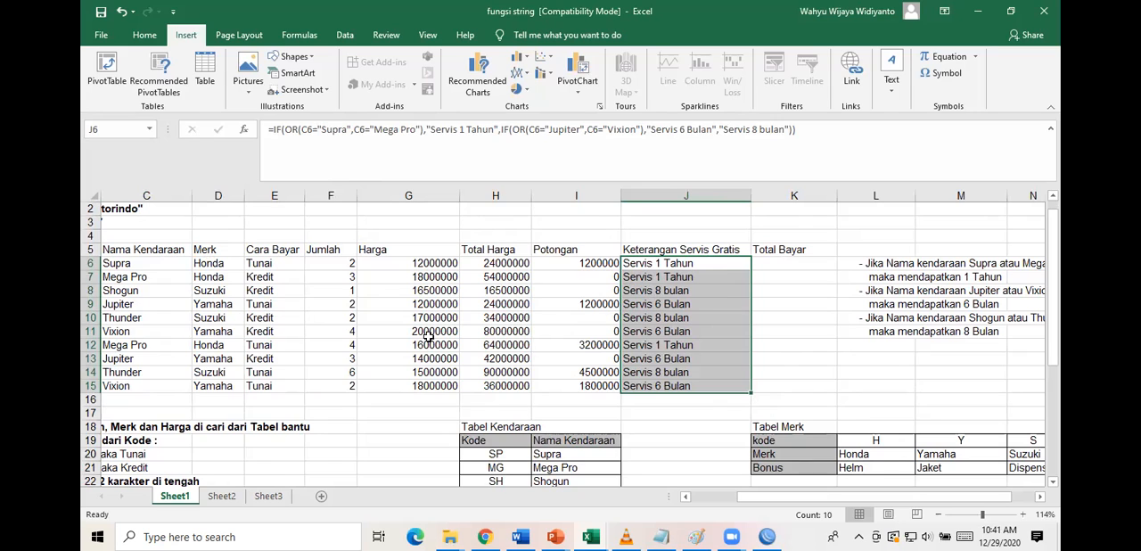
pyautogui.scroll(-3, 829, 374)
pyautogui.scroll(4, 896, 369)
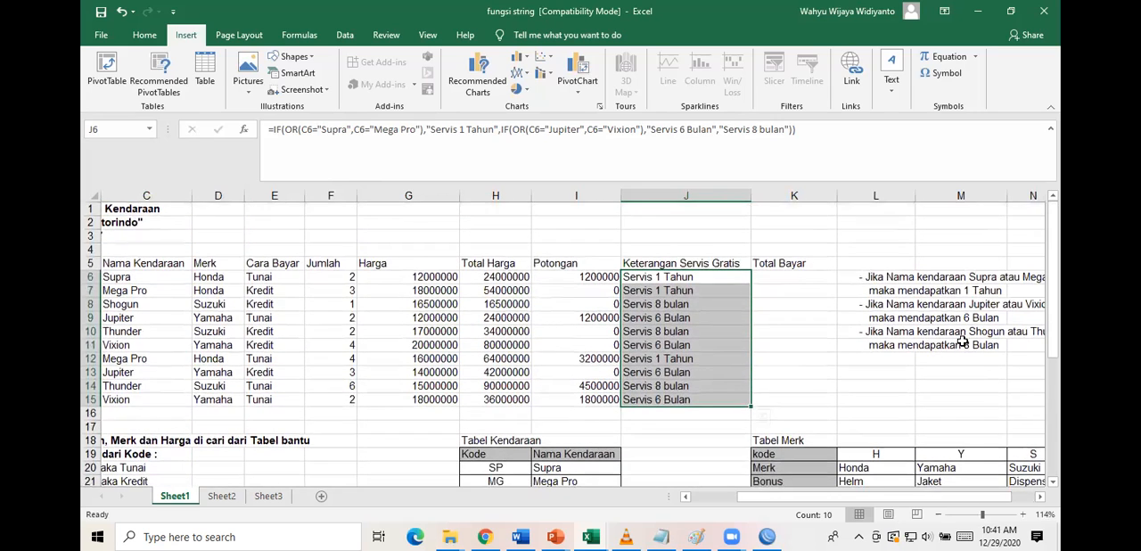
pyautogui.click(996, 344)
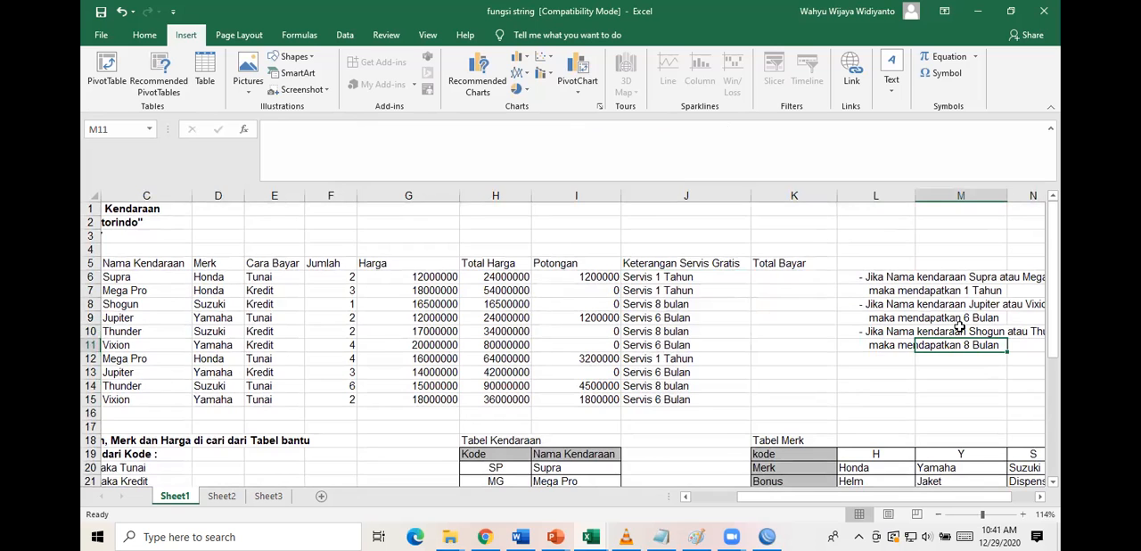
pyautogui.hscroll(1, 972, 330)
pyautogui.hscroll(-1, 960, 327)
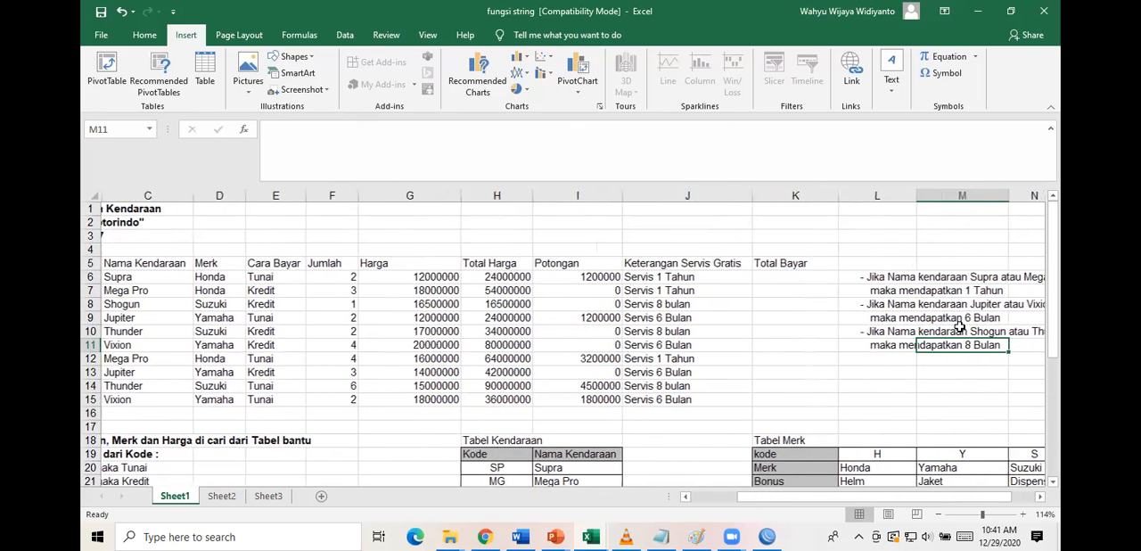
pyautogui.click(683, 305)
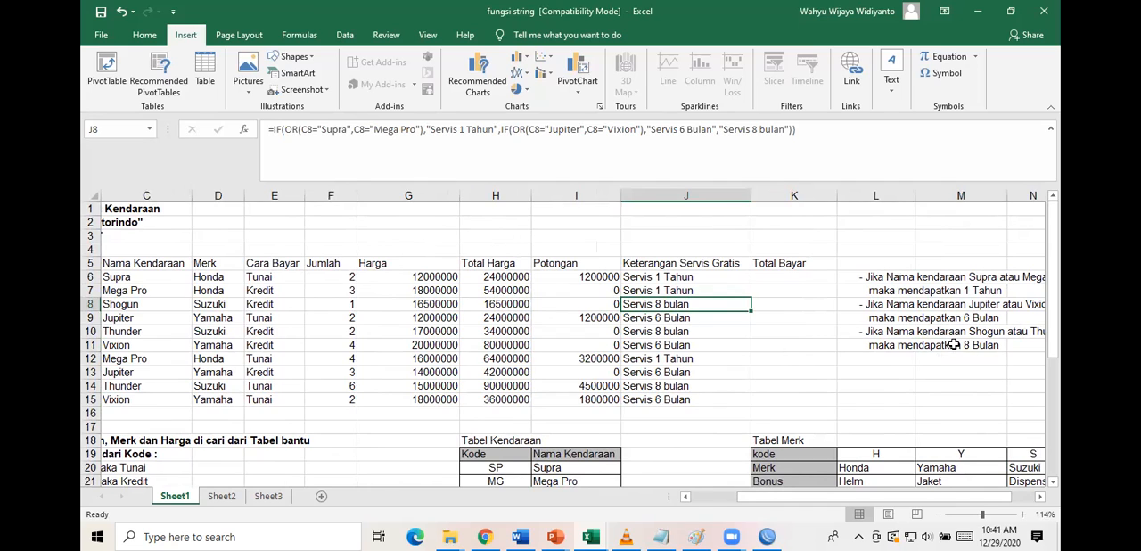
pyautogui.click(688, 321)
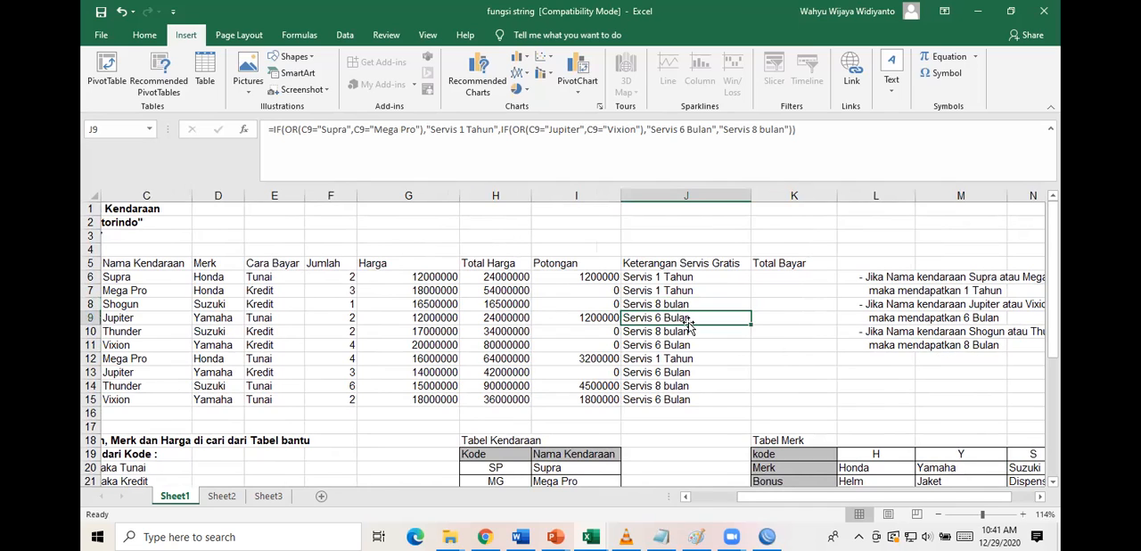
# Delete the free-service rule notes from L6:P12.
pyautogui.moveTo(846, 278); pyautogui.dragTo(1006, 366)
pyautogui.press('Delete')
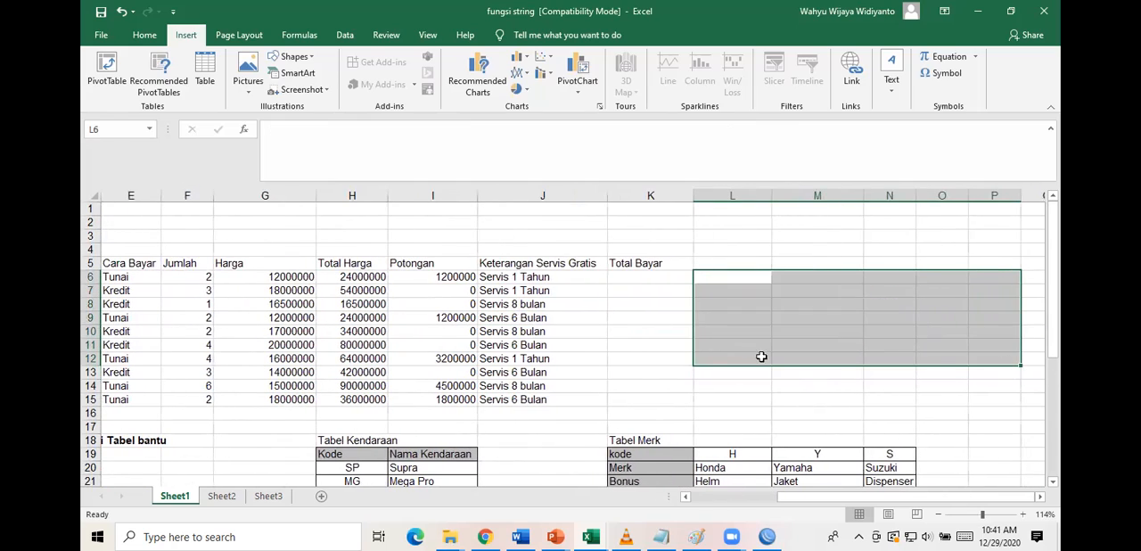
# Calculate Total Bayar in K6 as Total Harga minus Potongan with =H6-I6, and fill the formula down to K15.
pyautogui.scroll(3, 534, 355)
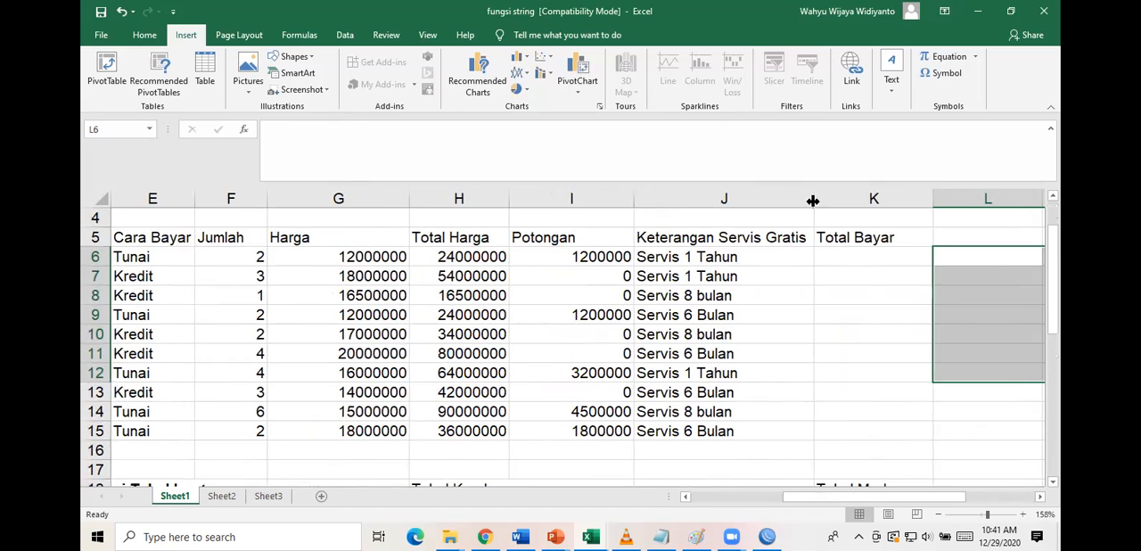
pyautogui.click(848, 262)
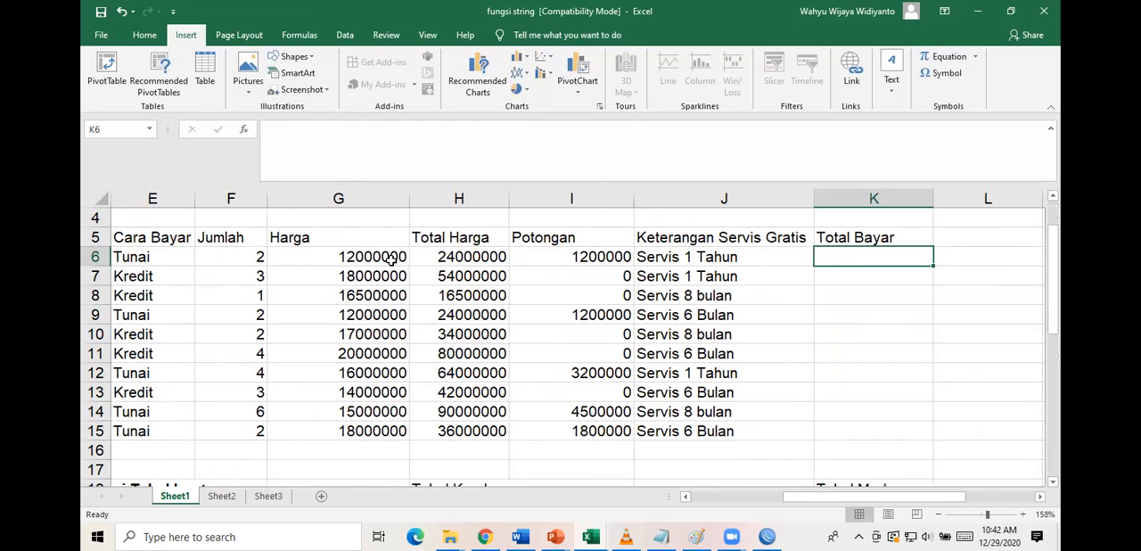
pyautogui.click(490, 256)
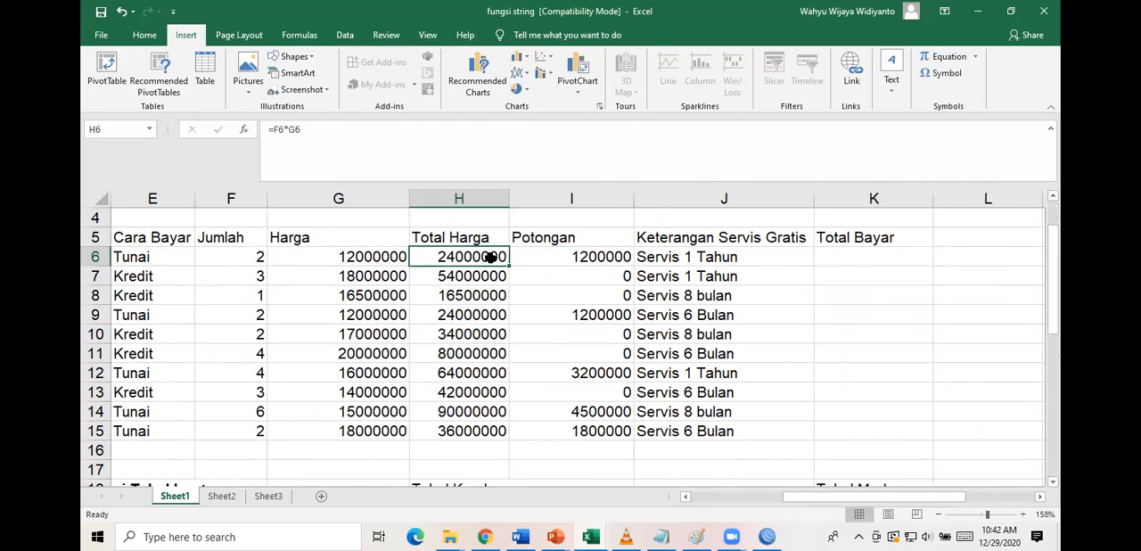
pyautogui.click(838, 258)
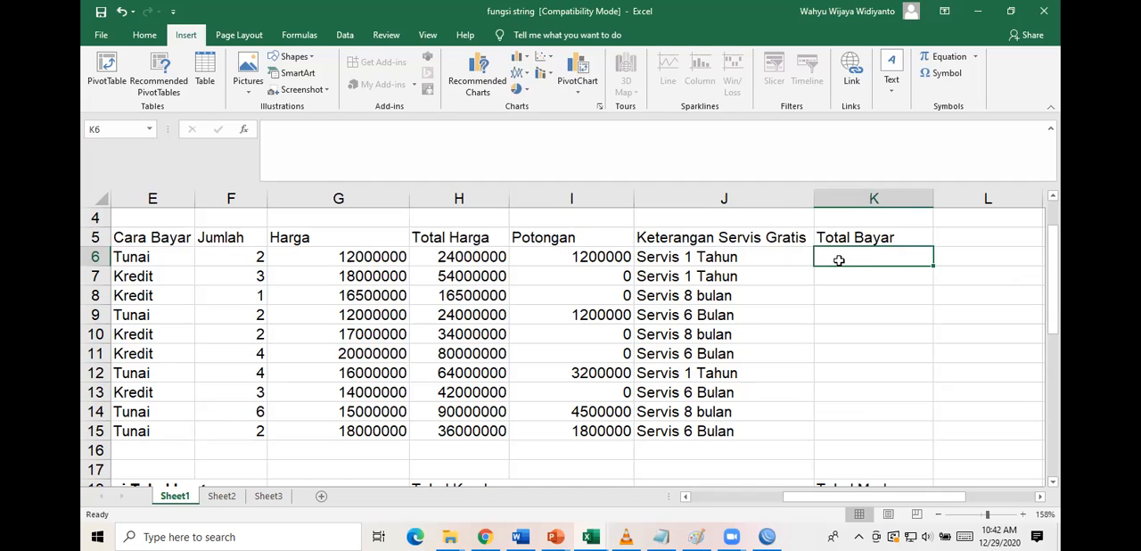
pyautogui.write('=')
pyautogui.click(469, 257)
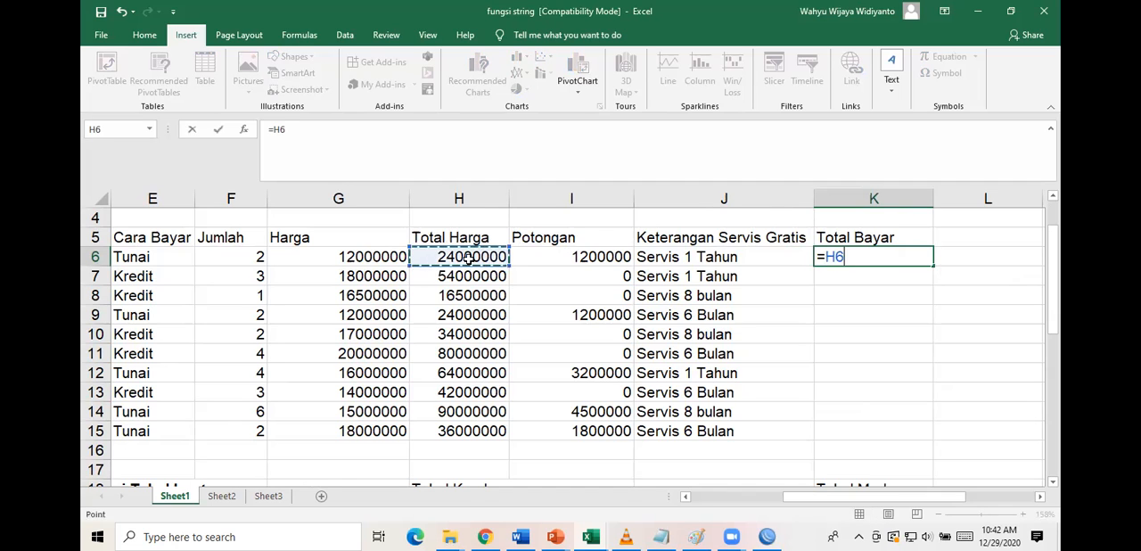
pyautogui.write('-')
pyautogui.click(539, 254)
pyautogui.press('Return')
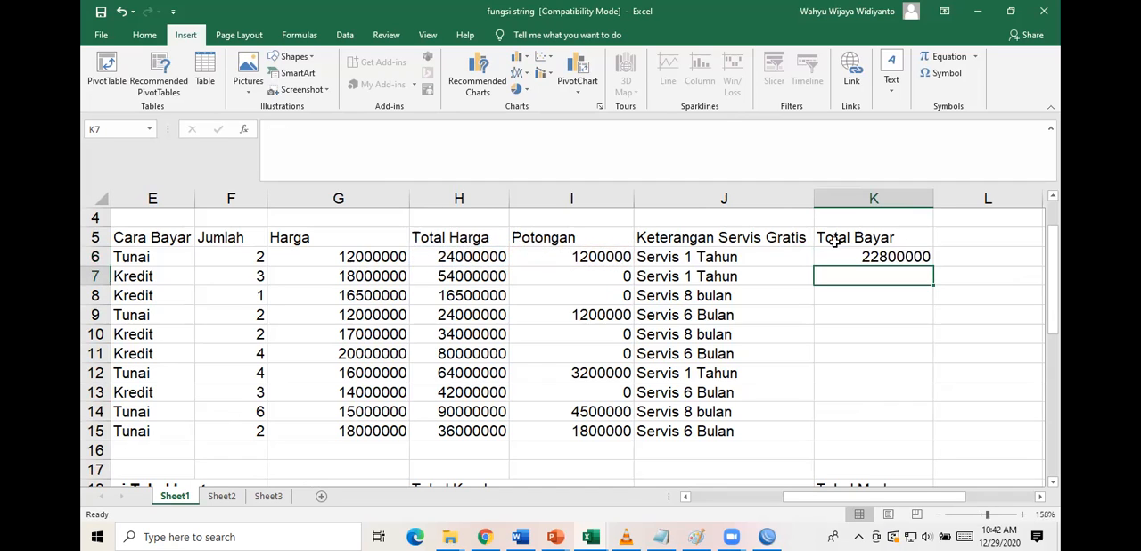
pyautogui.click(846, 257)
pyautogui.moveTo(936, 264); pyautogui.dragTo(943, 450)
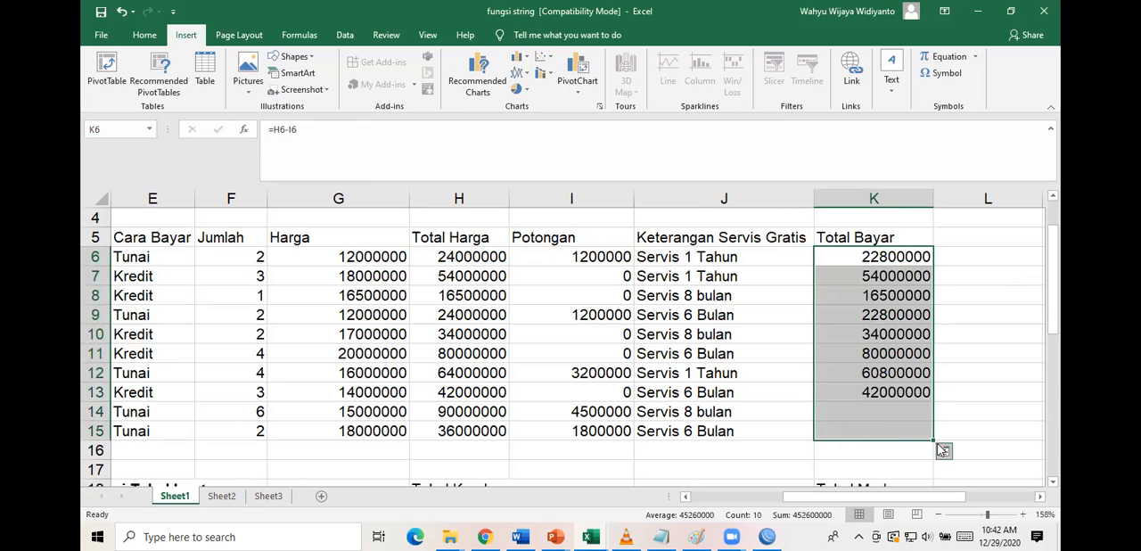
# Review the filled vehicle sales table from the Kode column across to Keterangan Servis Gratis, along with the Ketentuan section below it.
pyautogui.hscroll(-2, 658, 315)
pyautogui.hscroll(-2, 658, 315)
pyautogui.scroll(-1, 658, 315)
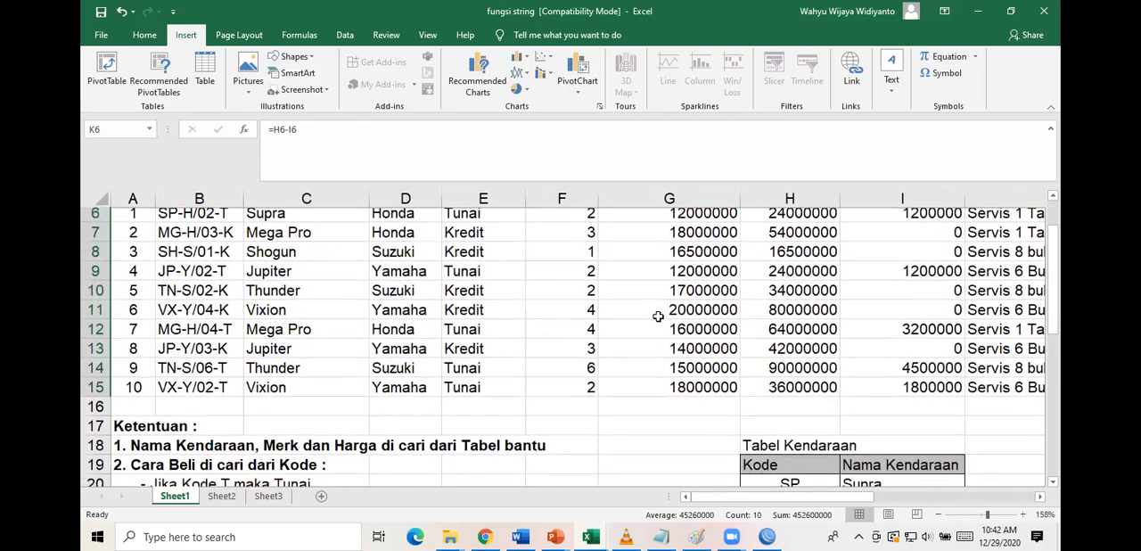
pyautogui.scroll(2, 658, 314)
pyautogui.hscroll(1, 658, 315)
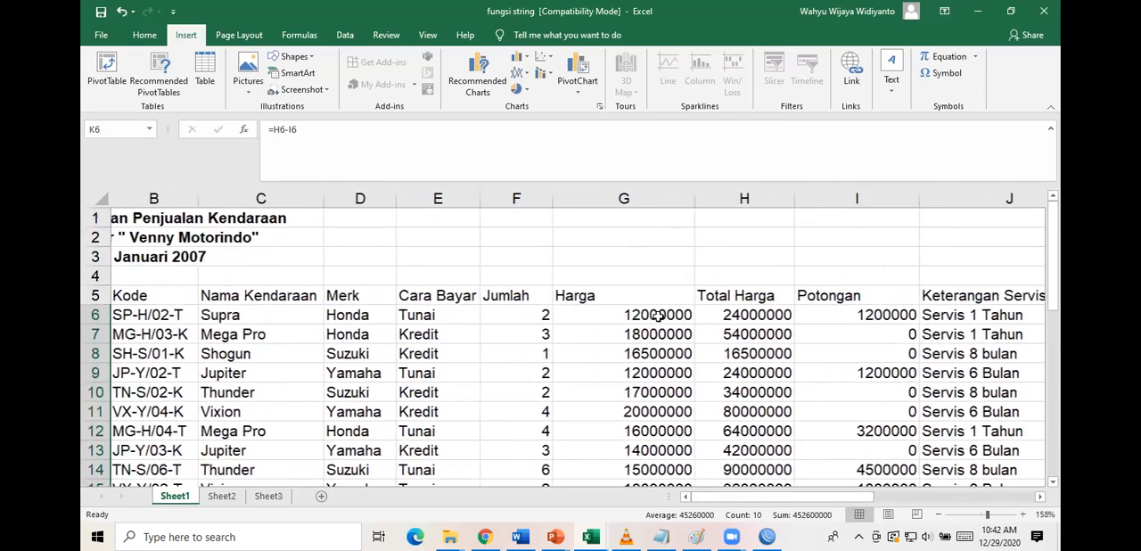
pyautogui.scroll(-2, 657, 315)
pyautogui.scroll(1, 658, 315)
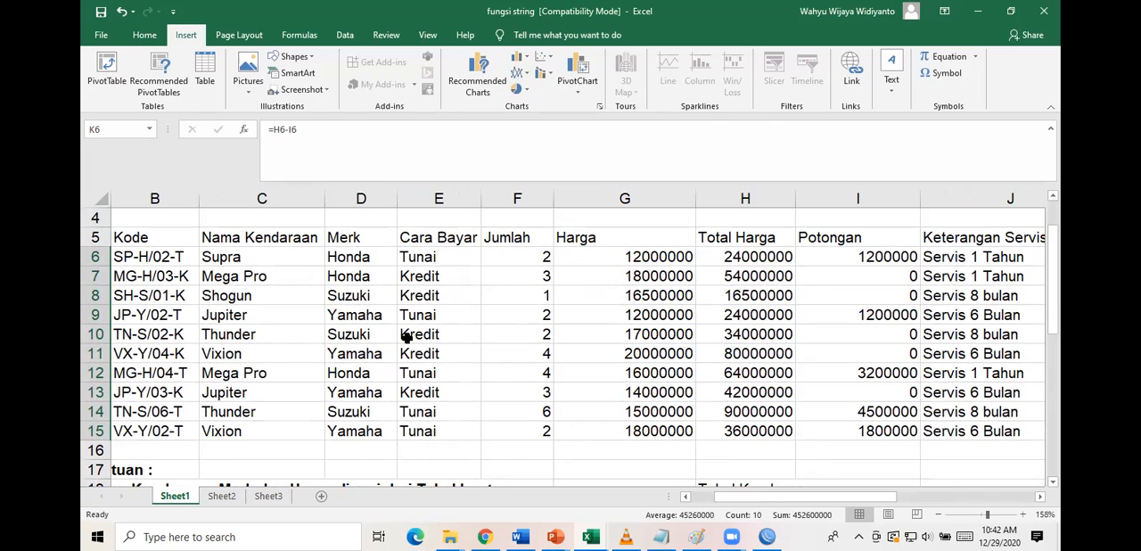
pyautogui.scroll(-1, 405, 337)
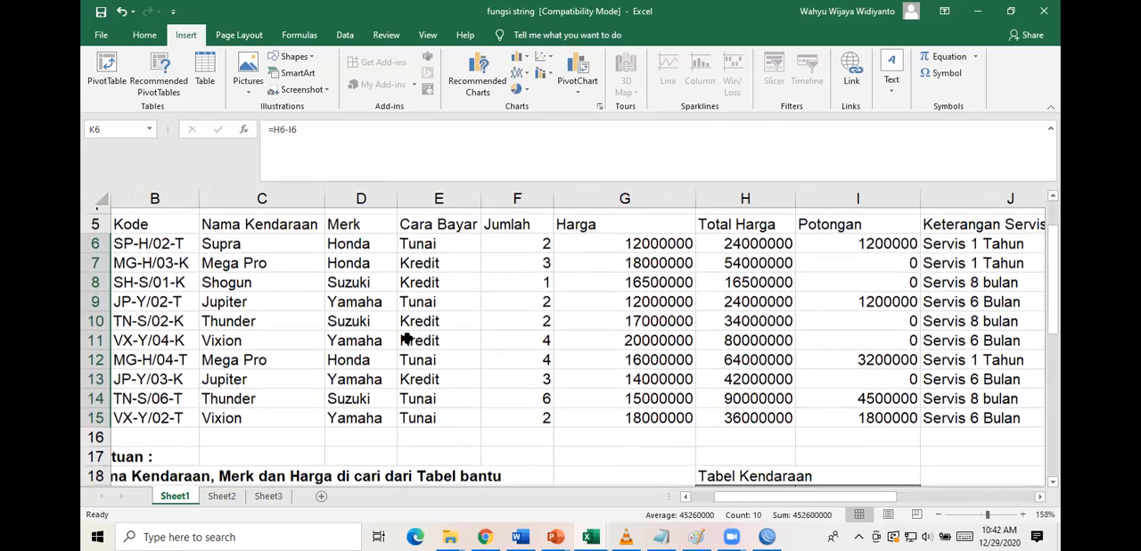
pyautogui.scroll(2, 406, 339)
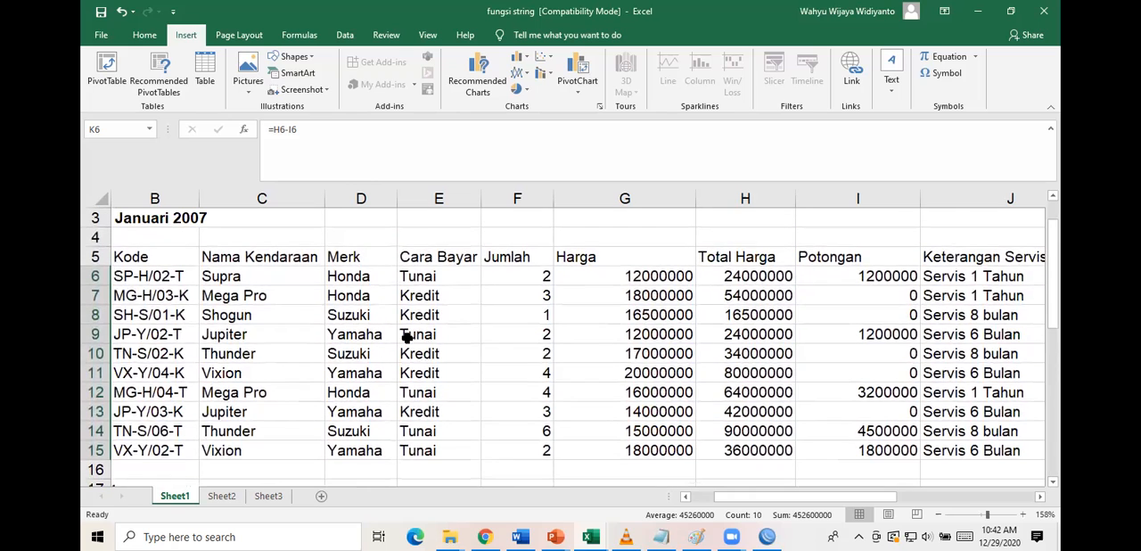
pyautogui.scroll(-1, 406, 337)
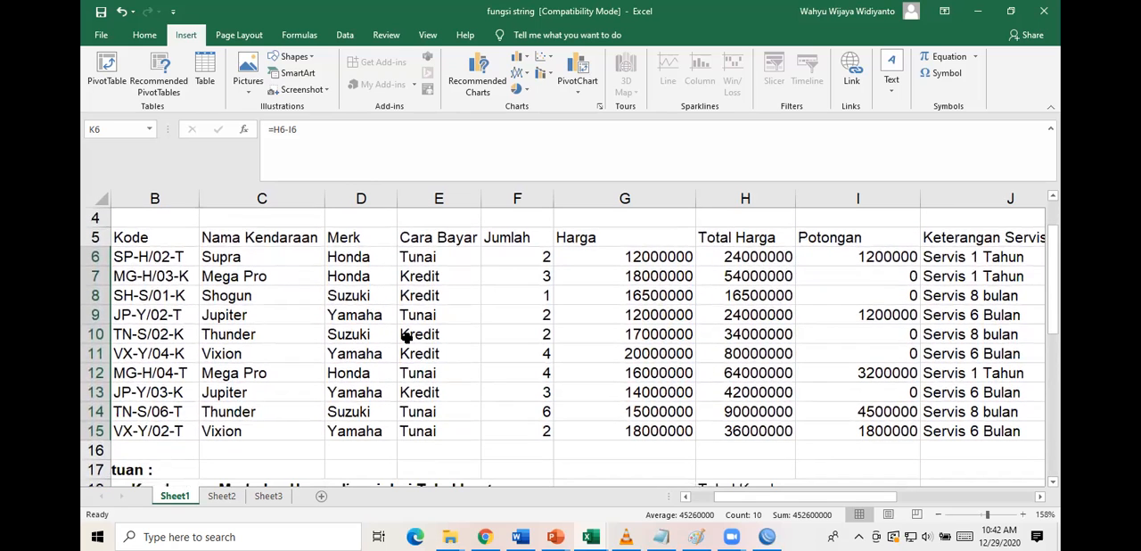